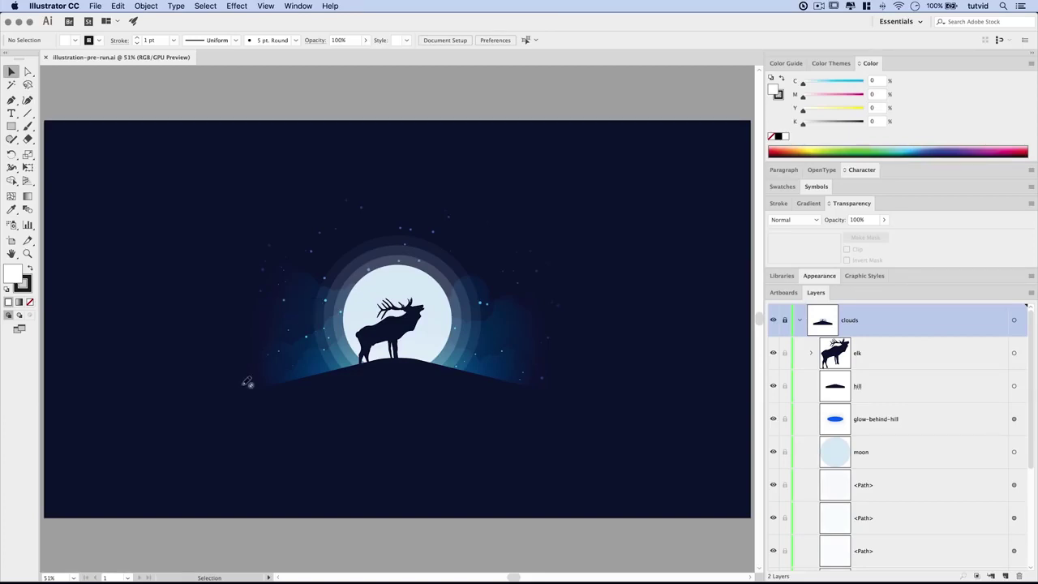
# - Collapse the clouds layer and bring up the Dribbble Wolf reference in Chrome
pyautogui.click(798, 320)
pyautogui.press('super+Tab')
pyautogui.press('super+Tab')
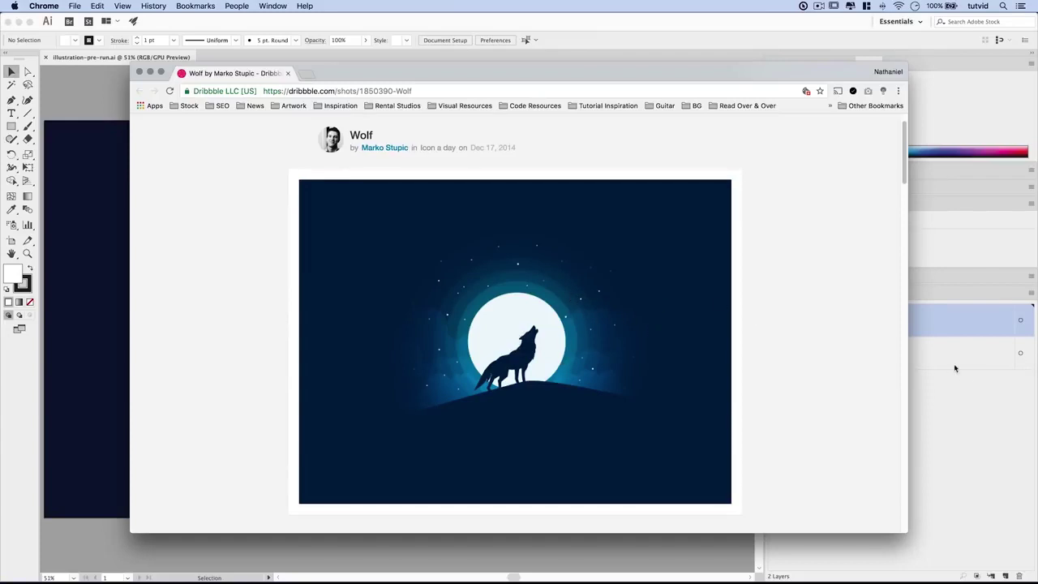
# - Study the Wolf reference, then return to the elk-and-moon illustration in Illustrator
pyautogui.press('super+Tab')
pyautogui.press('super+Tab')
pyautogui.click(938, 417)
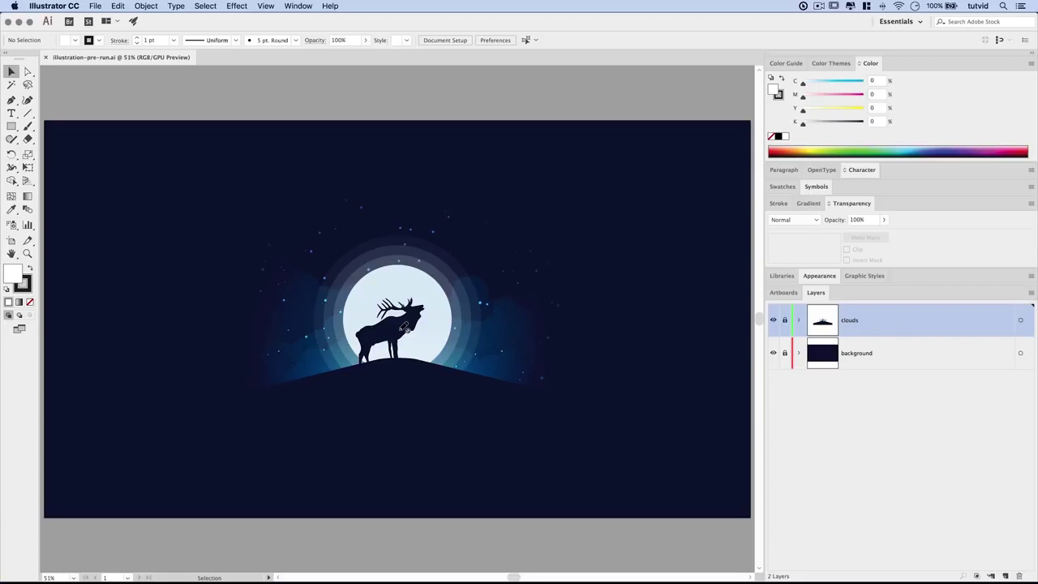
# - Create a new blank 2560 × 1440 px document from File > New
pyautogui.click(95, 6)
pyautogui.click(113, 17)
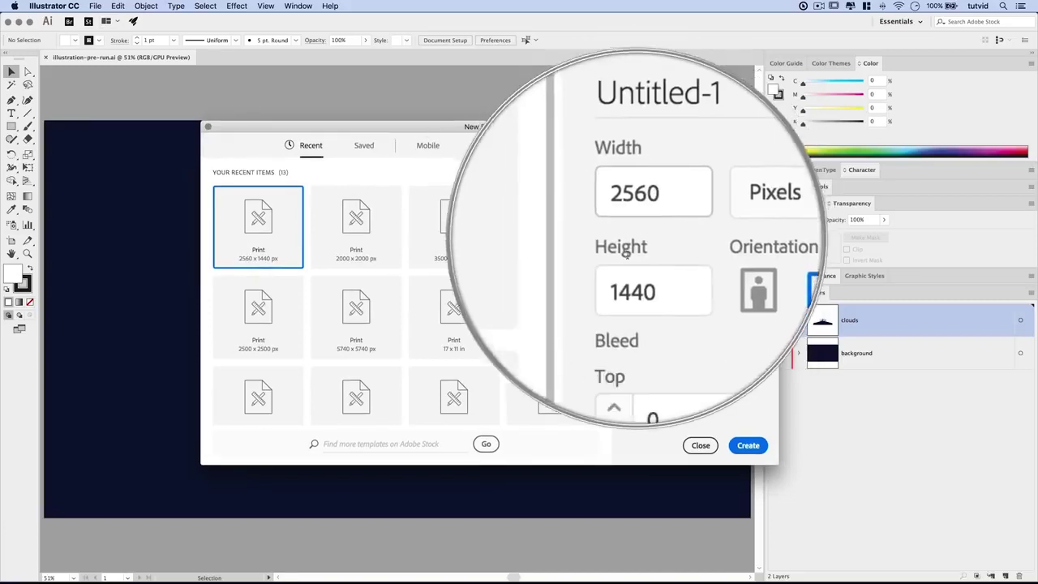
pyautogui.click(754, 446)
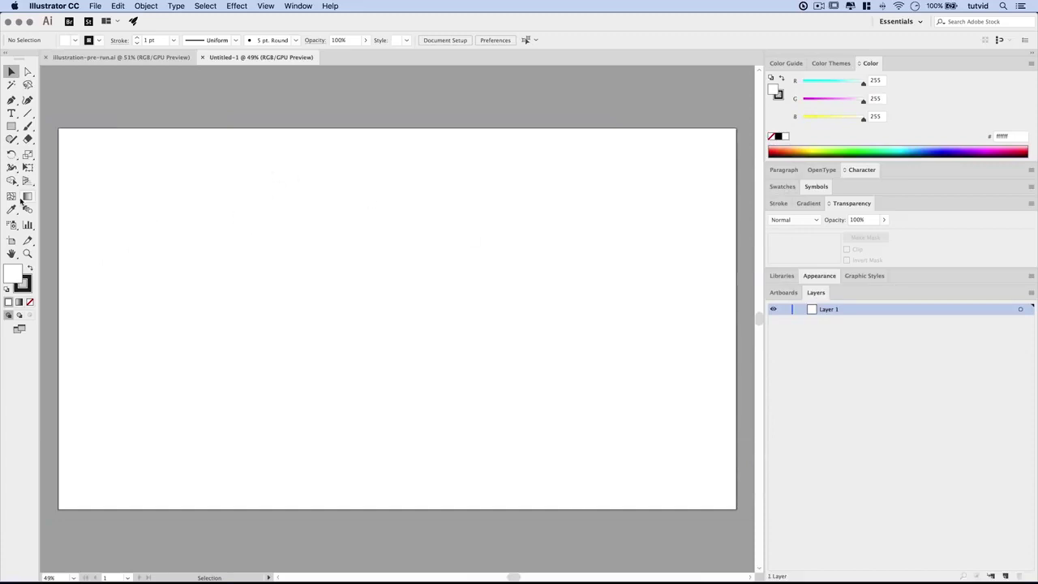
# - Draw a 2560 × 1440 px rectangle using the Rectangle dialog
pyautogui.click(12, 127)
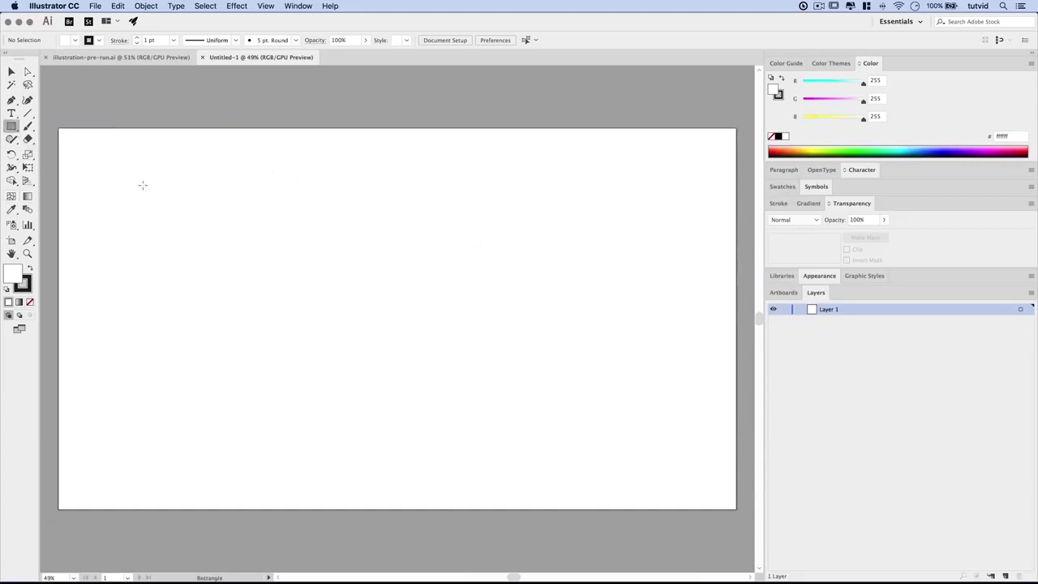
pyautogui.click(196, 195)
pyautogui.write('2560')
pyautogui.press('Tab')
pyautogui.write('14')
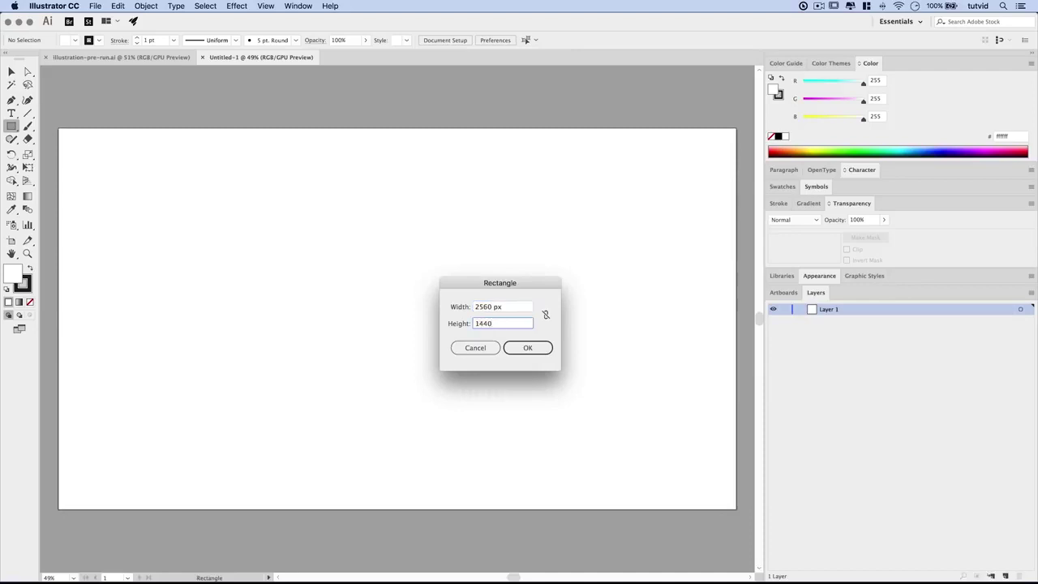
pyautogui.press('Tab')
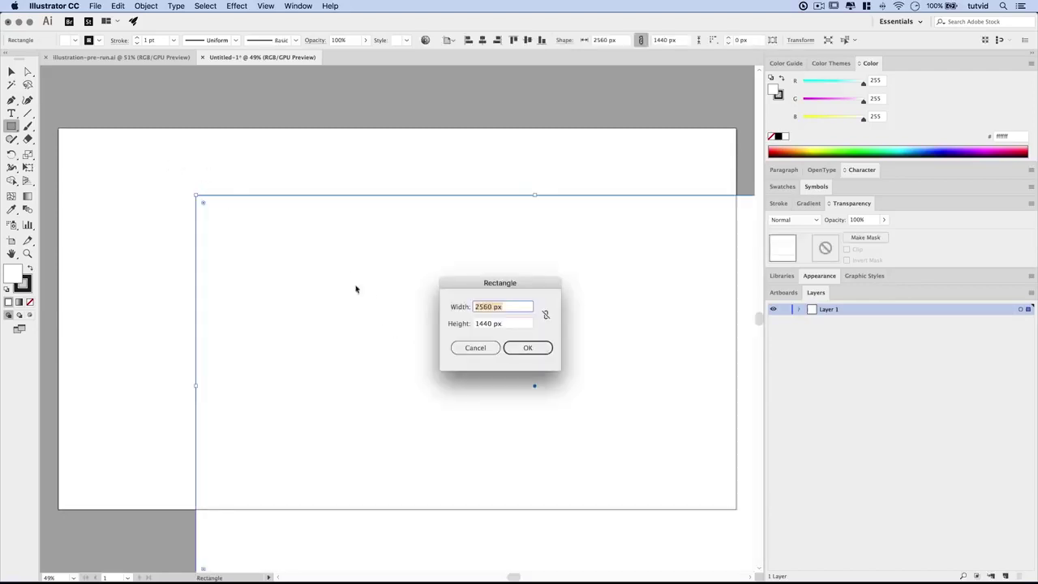
pyautogui.press('Return')
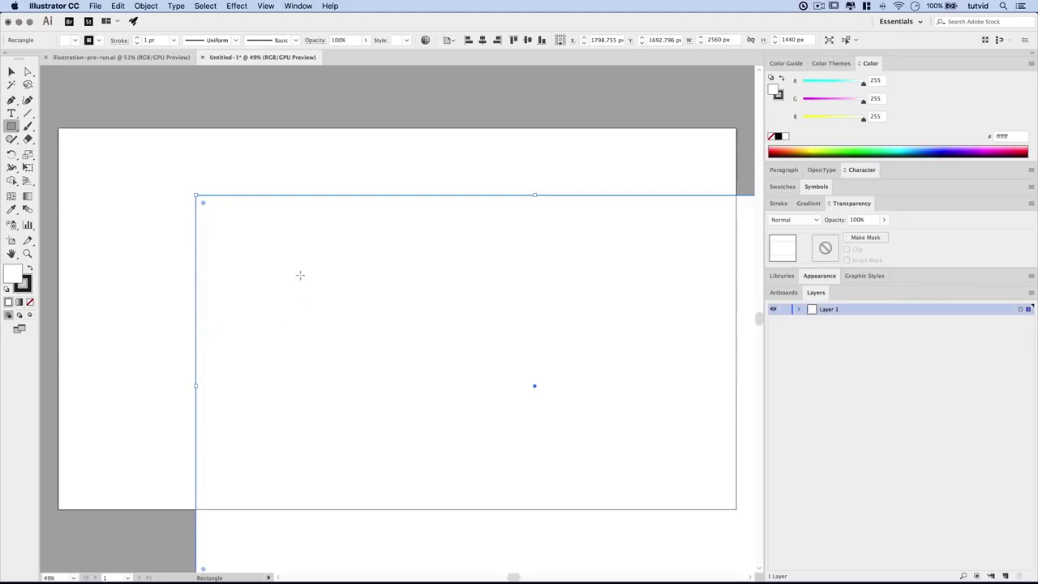
# - Remove the rectangle's stroke and fill it with navy #030f33
pyautogui.click(27, 282)
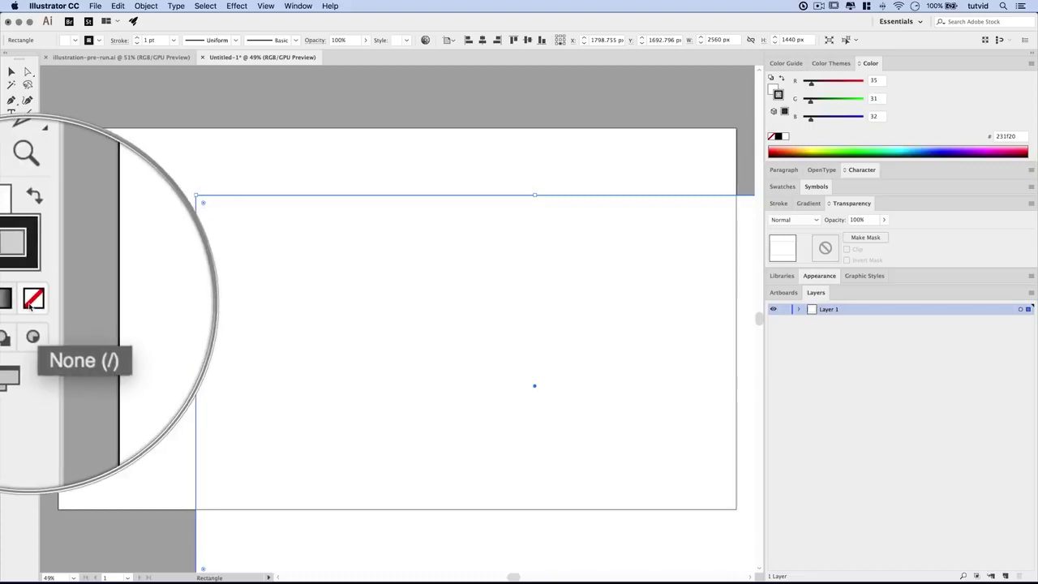
pyautogui.click(30, 303)
pyautogui.click(17, 270)
pyautogui.doubleClick(15, 277)
pyautogui.moveTo(381, 218); pyautogui.dragTo(537, 294)
pyautogui.doubleClick(566, 450)
pyautogui.write('030f33')
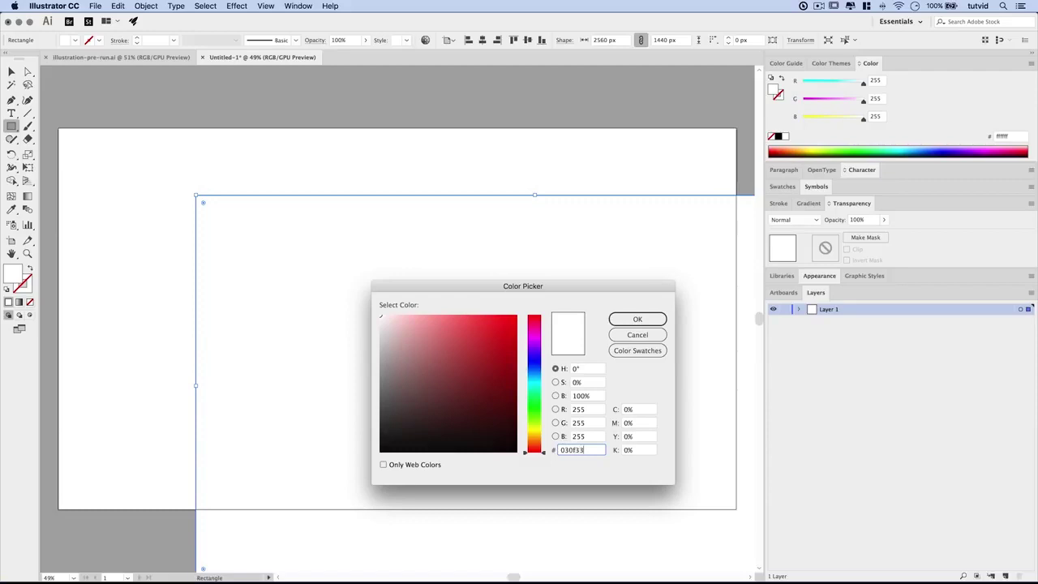
pyautogui.press('Tab')
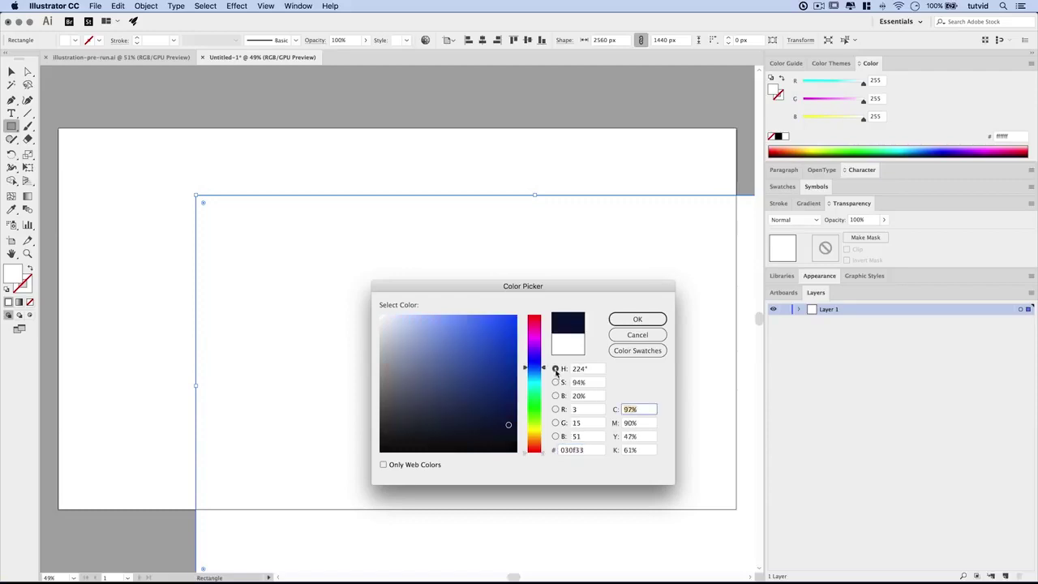
pyautogui.moveTo(553, 288); pyautogui.dragTo(459, 254)
pyautogui.moveTo(521, 297); pyautogui.dragTo(433, 266)
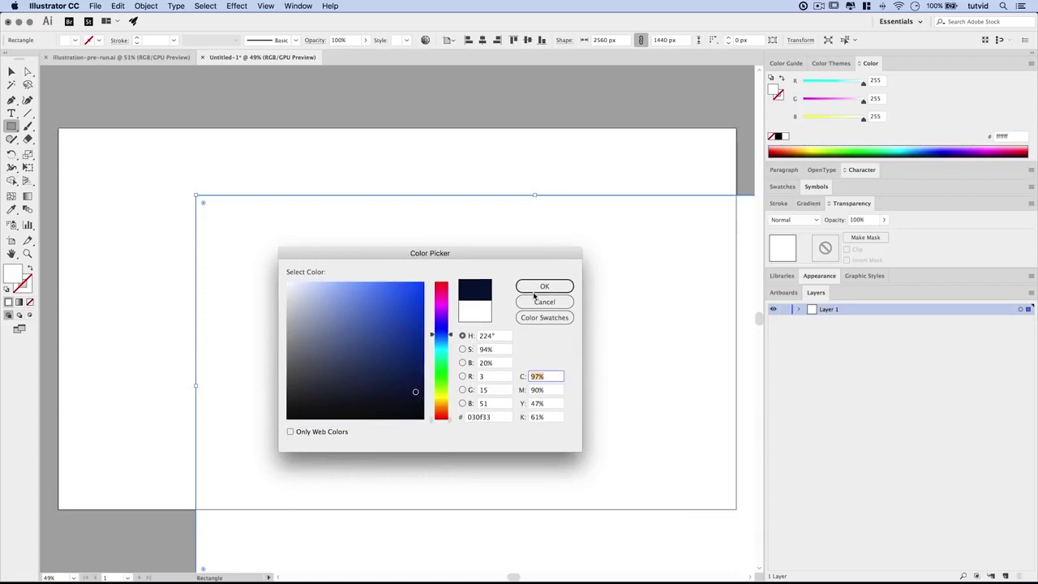
pyautogui.click(544, 287)
pyautogui.click(544, 287)
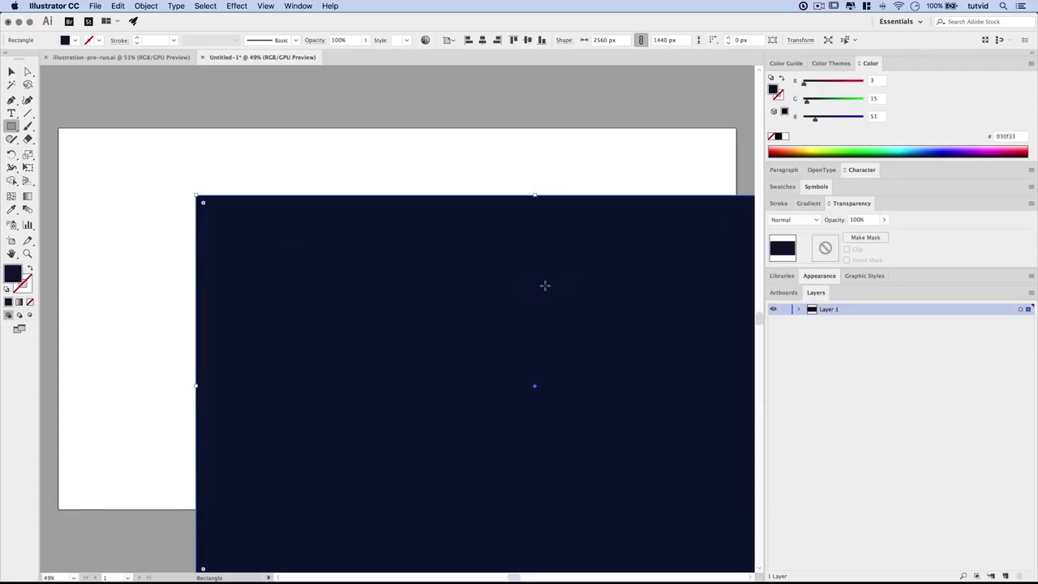
# - Center the rectangle horizontally and vertically on the artboard
pyautogui.click(13, 72)
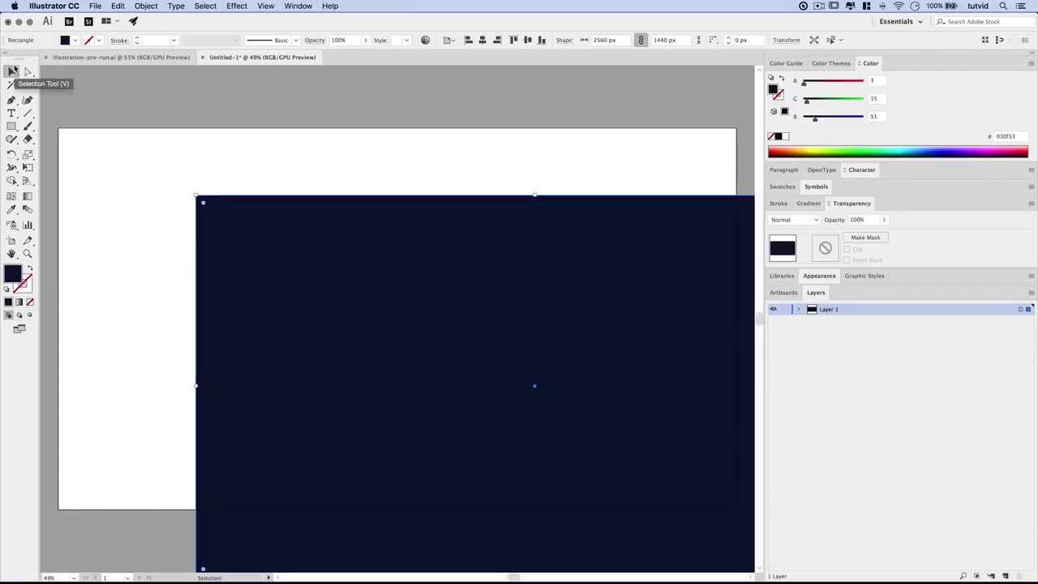
pyautogui.click(527, 40)
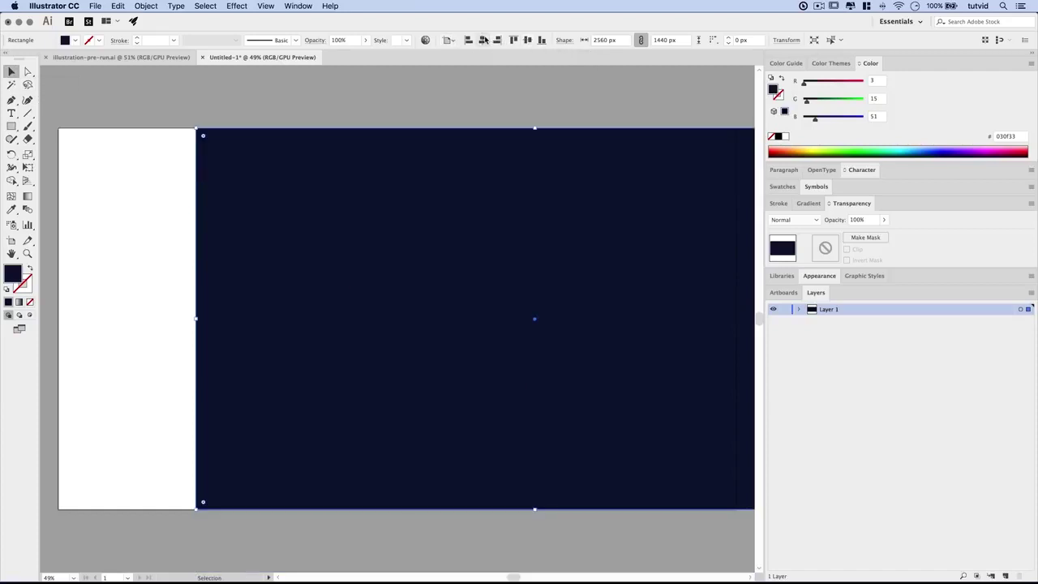
pyautogui.click(482, 40)
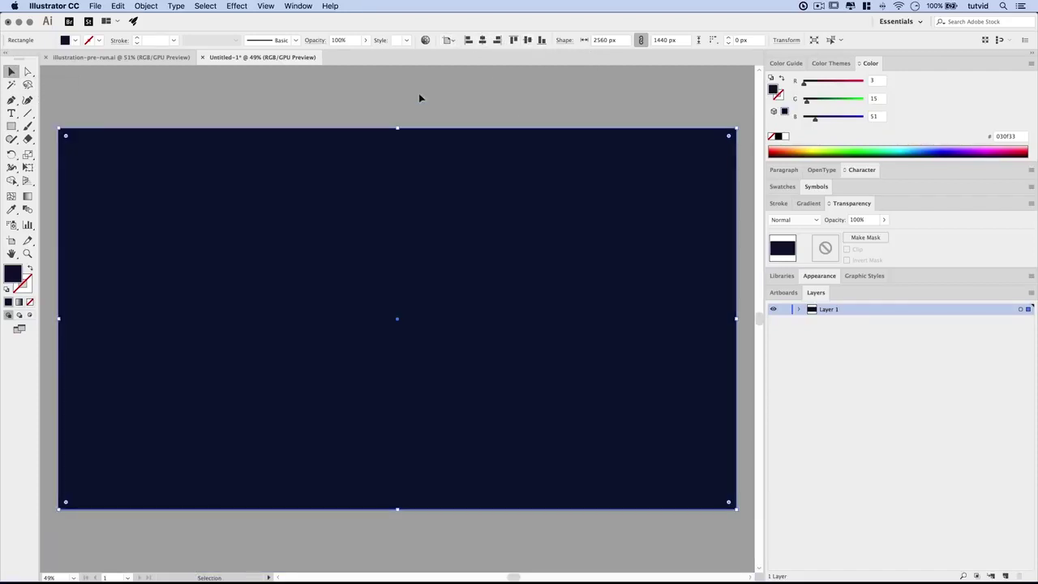
pyautogui.click(448, 40)
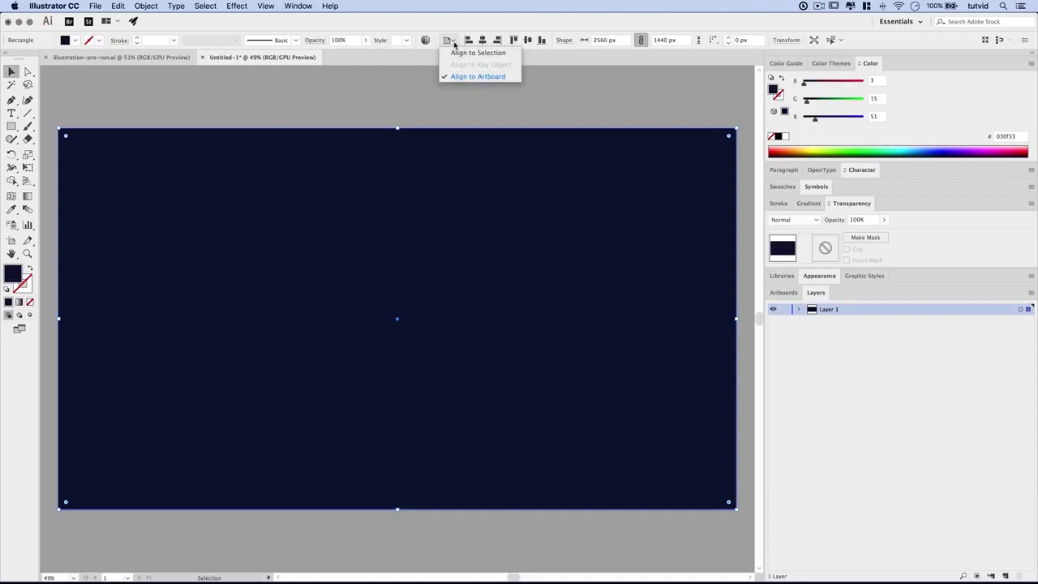
pyautogui.click(478, 76)
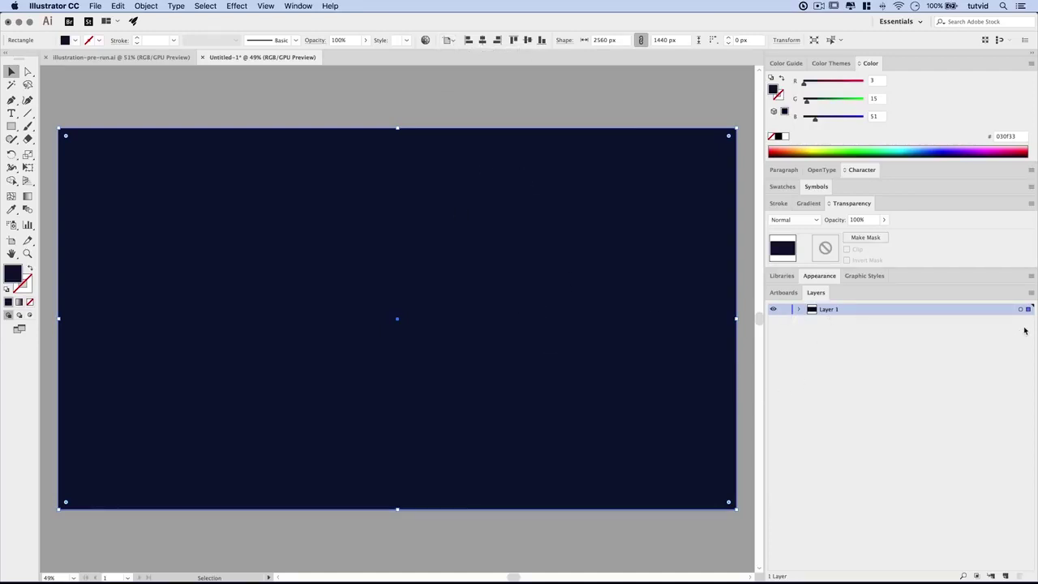
# - Set the Layers panel row size to a custom 60 px
pyautogui.click(1028, 293)
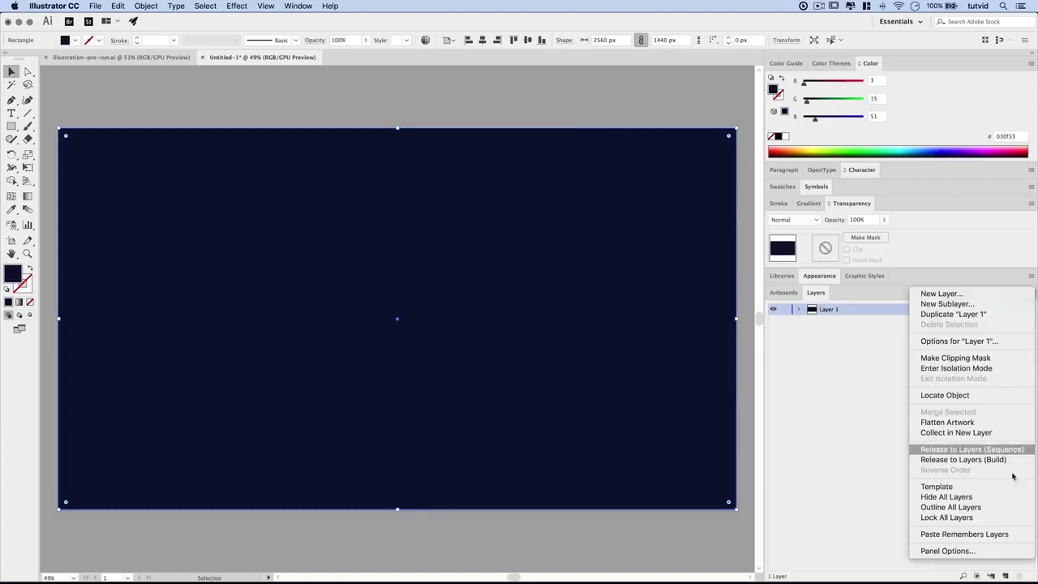
pyautogui.click(275, 216)
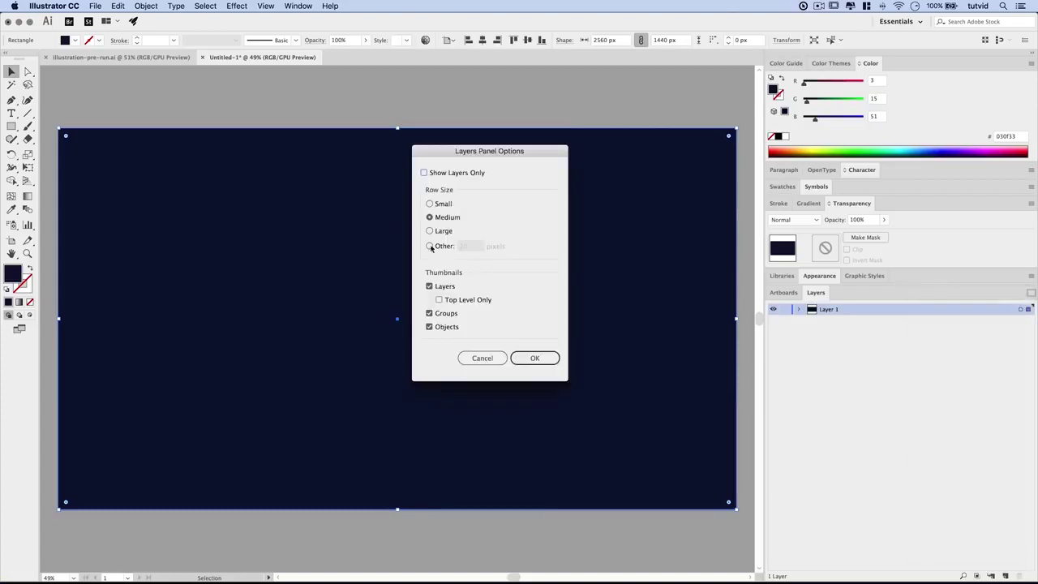
pyautogui.click(430, 245)
pyautogui.doubleClick(465, 247)
pyautogui.write('60')
pyautogui.click(525, 358)
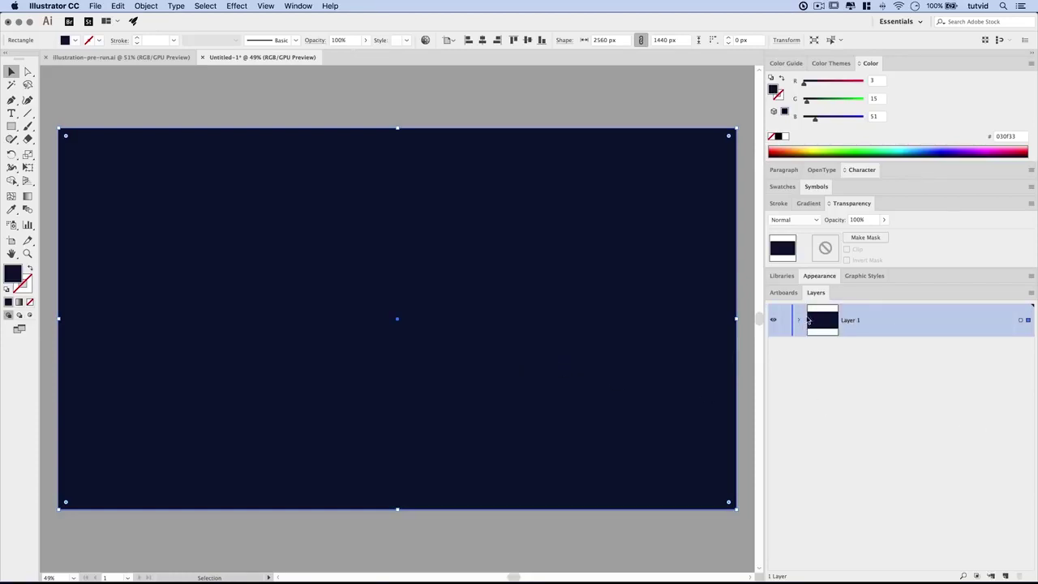
# - Rename Layer 1 to BG and lock it
pyautogui.doubleClick(852, 323)
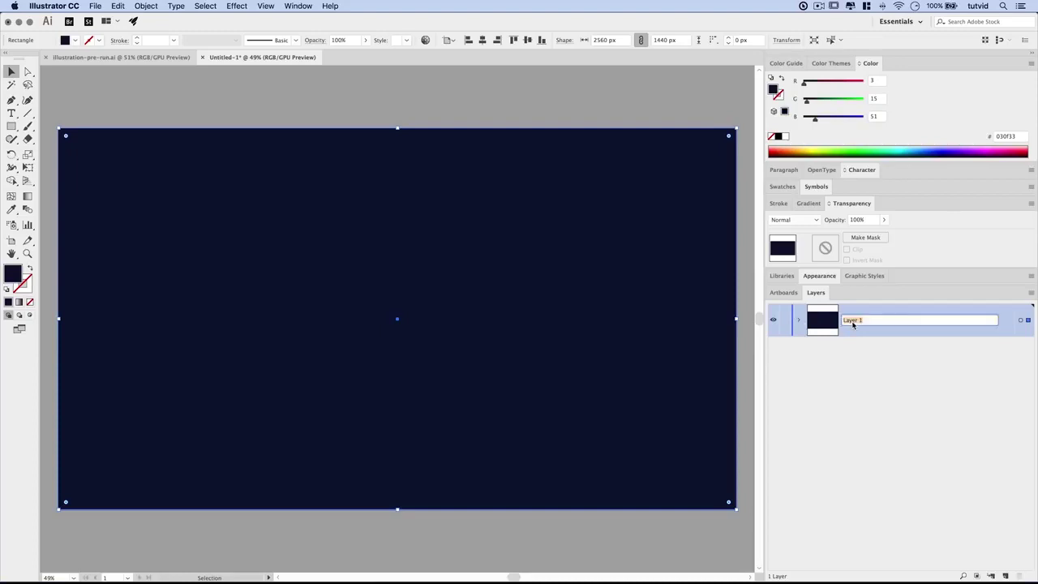
pyautogui.write('BG')
pyautogui.press('Return')
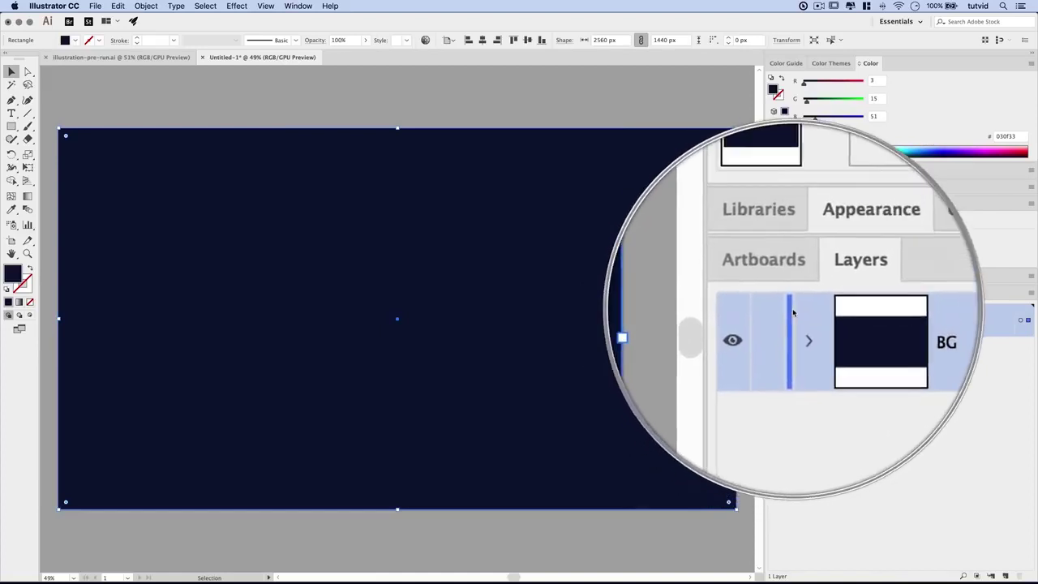
pyautogui.click(784, 321)
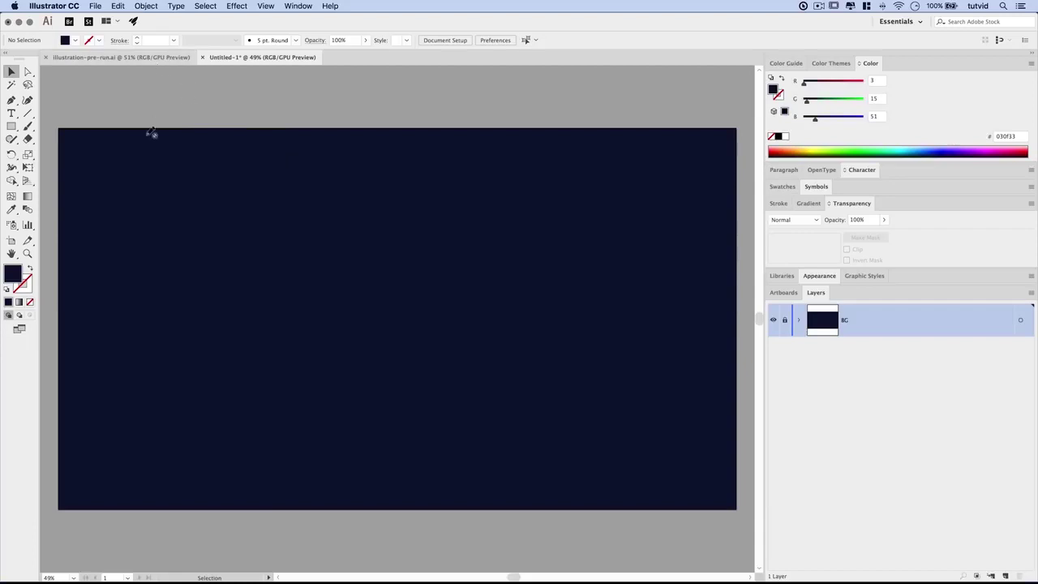
# - Set the fill colour to pure white
pyautogui.doubleClick(13, 276)
pyautogui.click(286, 283)
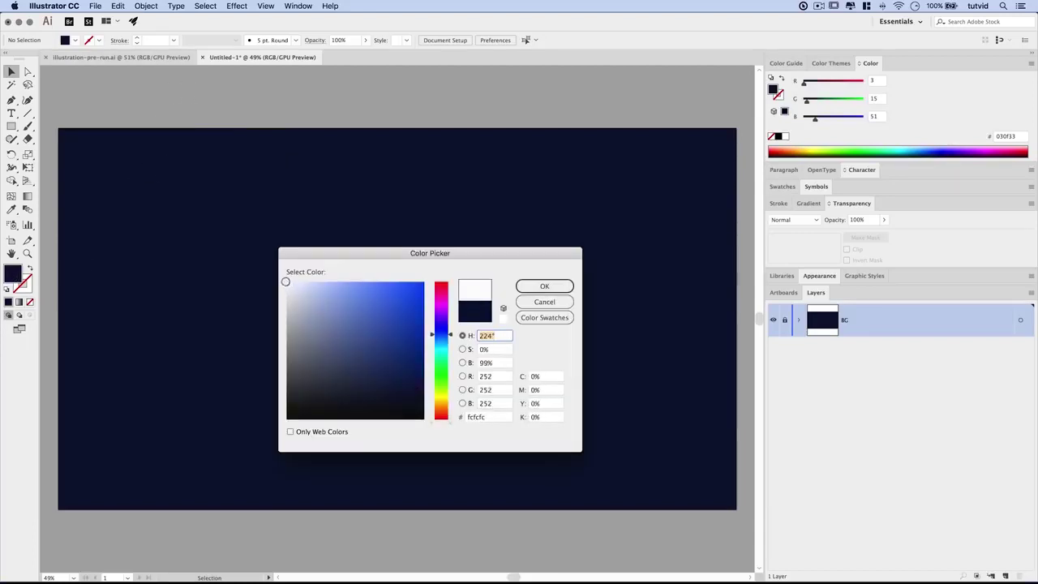
pyautogui.click(542, 287)
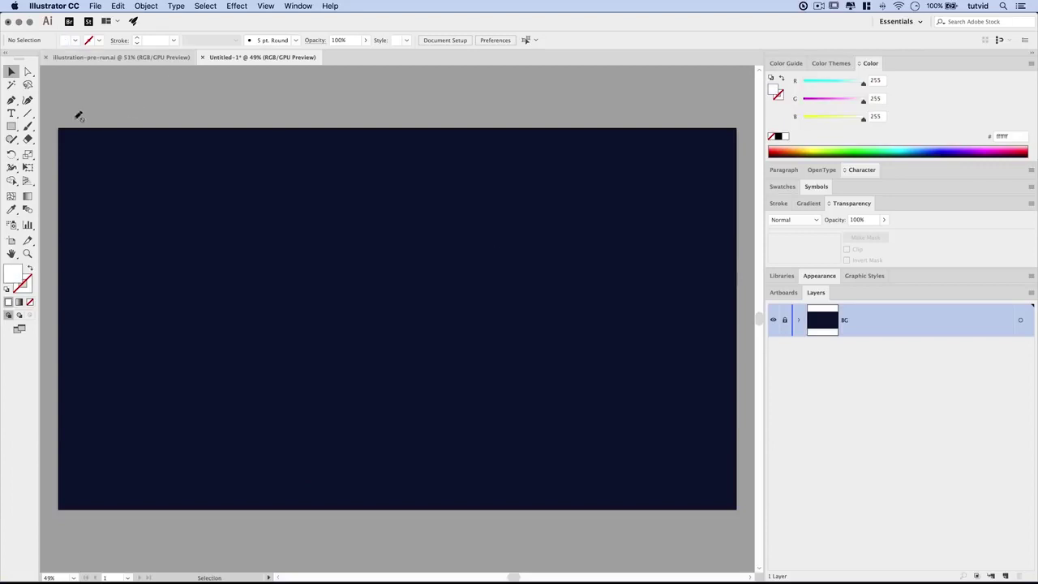
pyautogui.moveTo(11, 128); pyautogui.dragTo(71, 151)
# - Add a new layer above BG named Artwork
pyautogui.click(1005, 576)
pyautogui.doubleClick(852, 321)
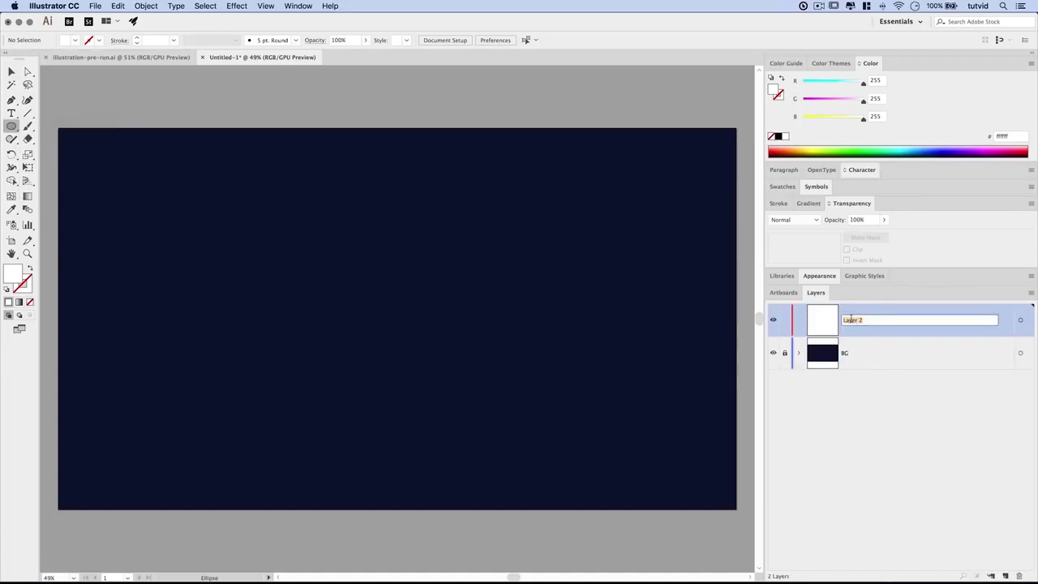
pyautogui.write('Artwork')
pyautogui.press('Return')
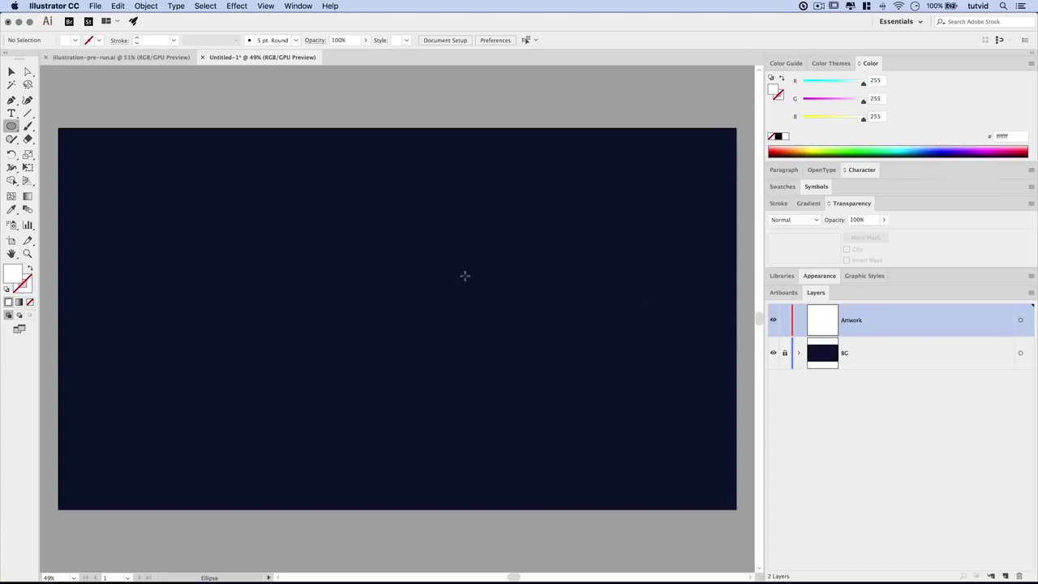
# - Draw a 100 × 100 px circle, nudge it up-right, and show the Brushes panel
pyautogui.click(268, 264)
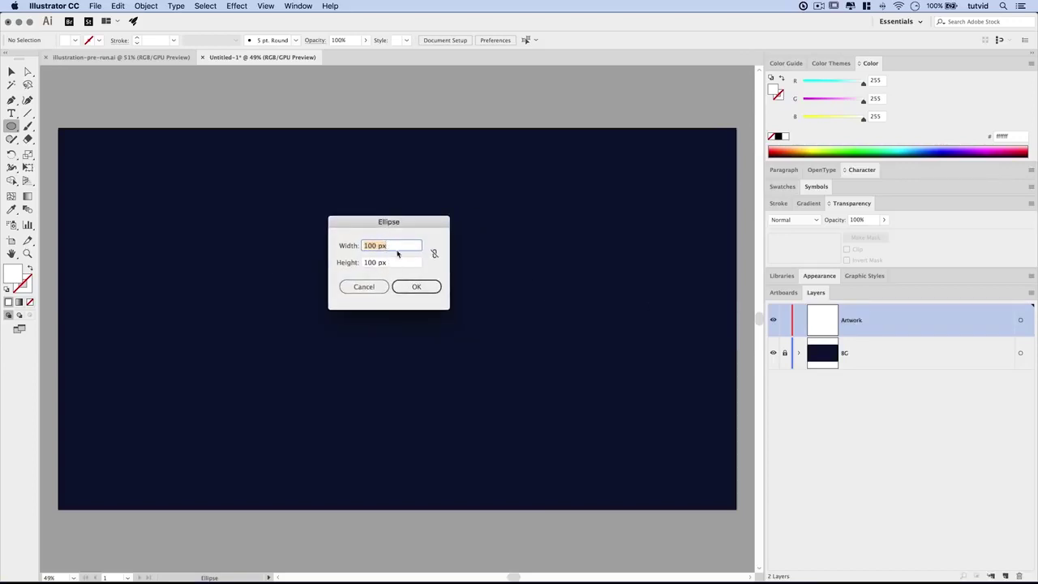
pyautogui.click(415, 280)
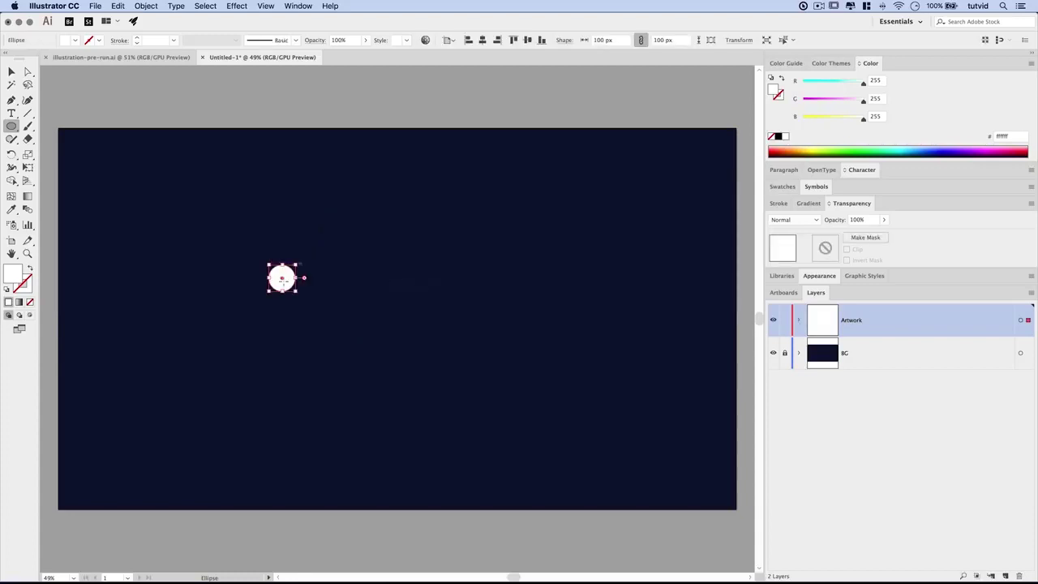
pyautogui.press('v')
pyautogui.moveTo(290, 281); pyautogui.dragTo(312, 267)
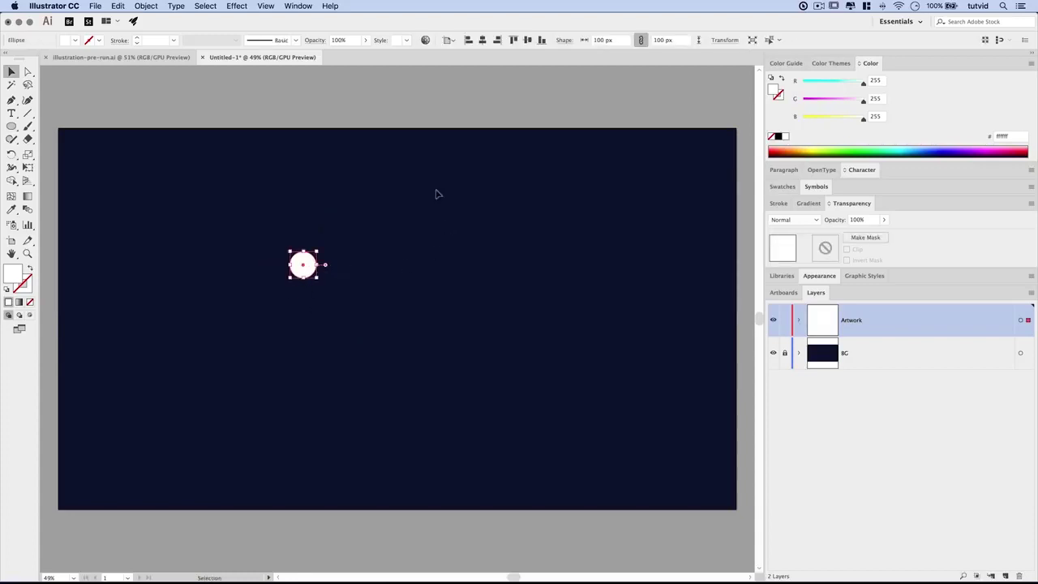
pyautogui.click(298, 6)
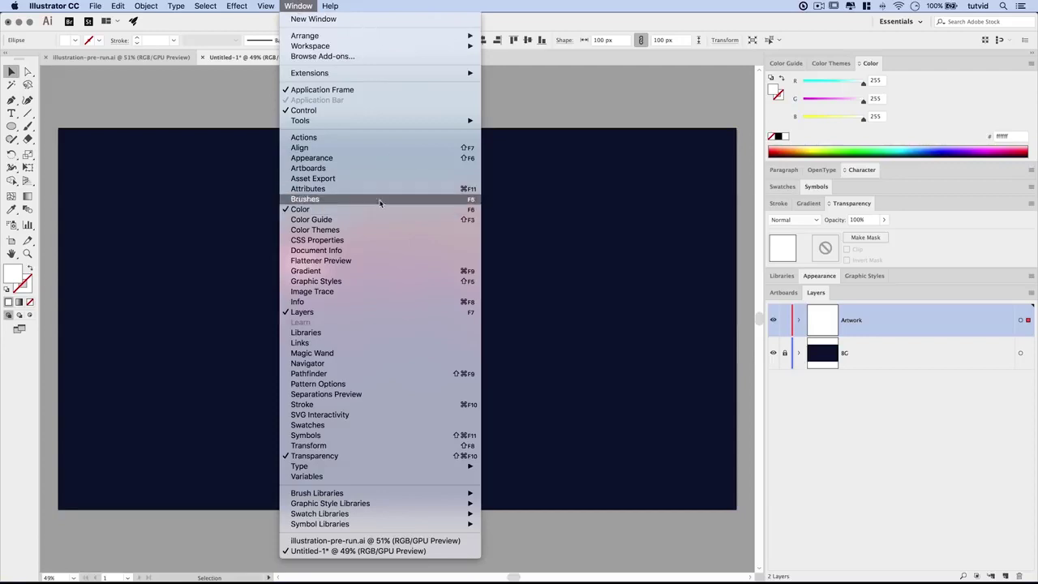
pyautogui.click(307, 201)
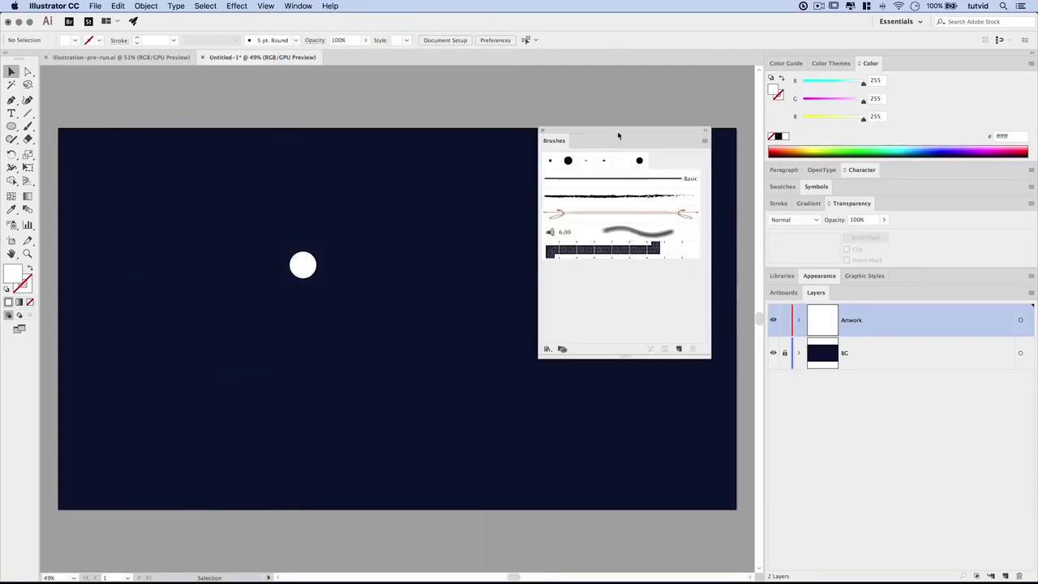
# - Start a new Scatter Brush from the selected white circle
pyautogui.moveTo(619, 129); pyautogui.dragTo(627, 190)
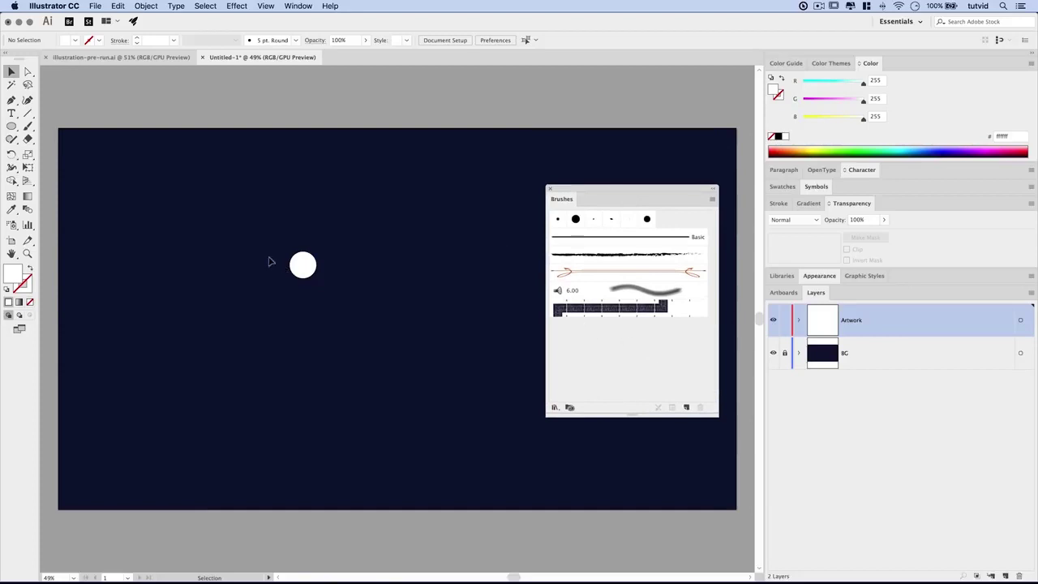
pyautogui.click(302, 266)
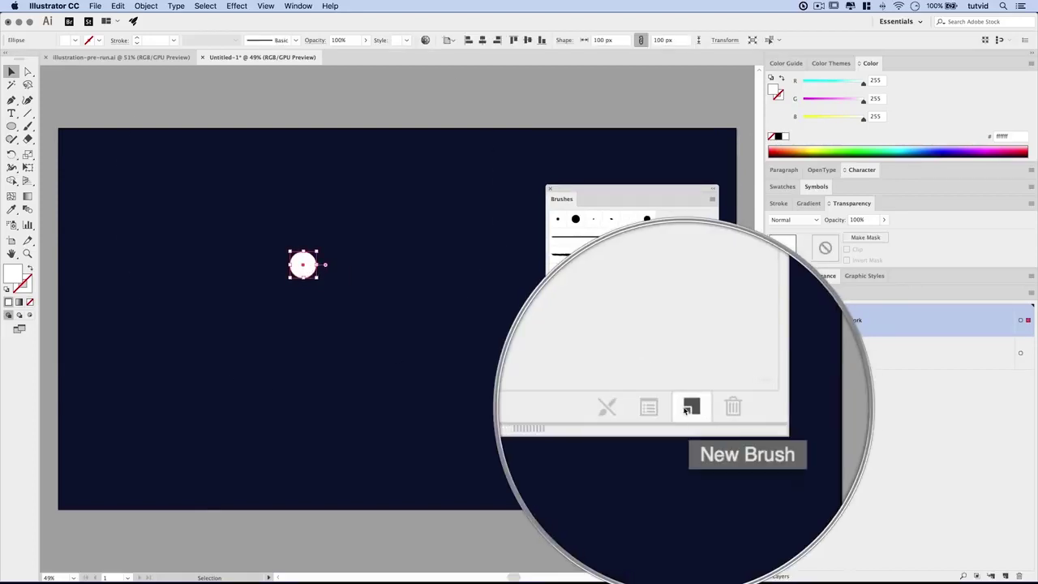
pyautogui.click(687, 407)
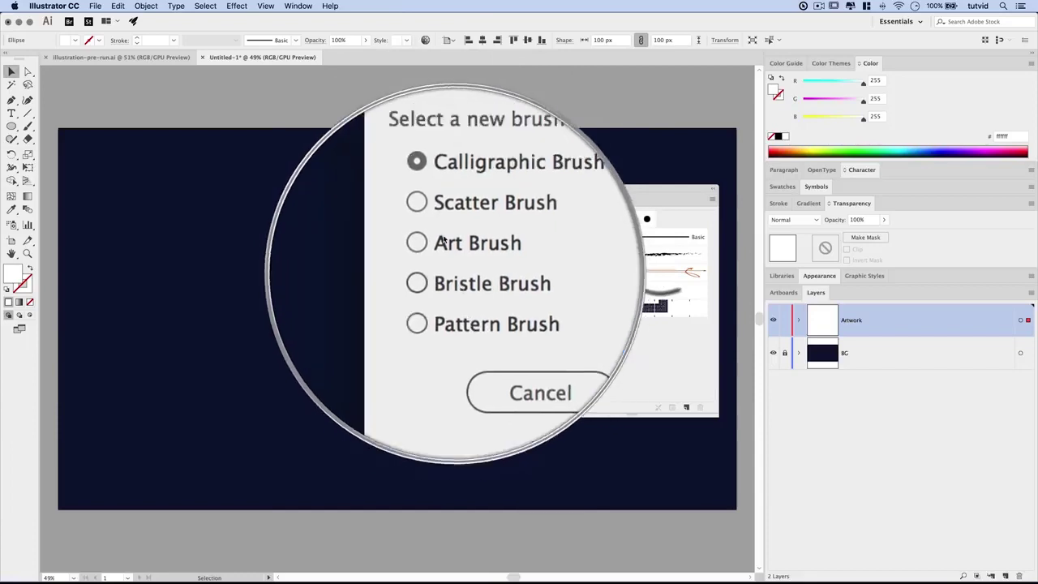
pyautogui.click(443, 250)
pyautogui.click(536, 313)
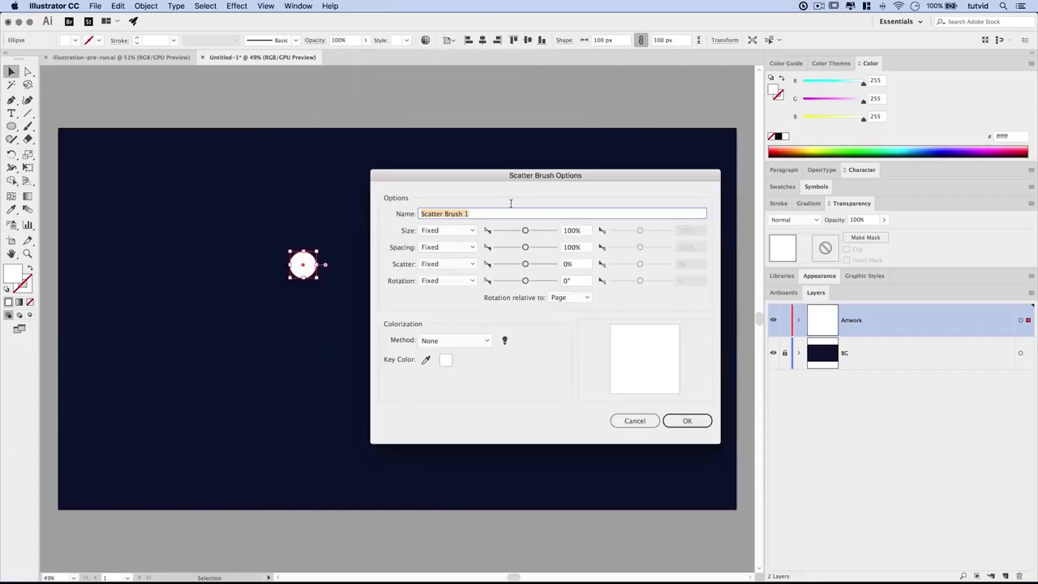
# - Name the brush clouds and set Size, Spacing and Scatter to Random
pyautogui.click(485, 186)
pyautogui.moveTo(484, 185); pyautogui.dragTo(403, 180)
pyautogui.write('clouds')
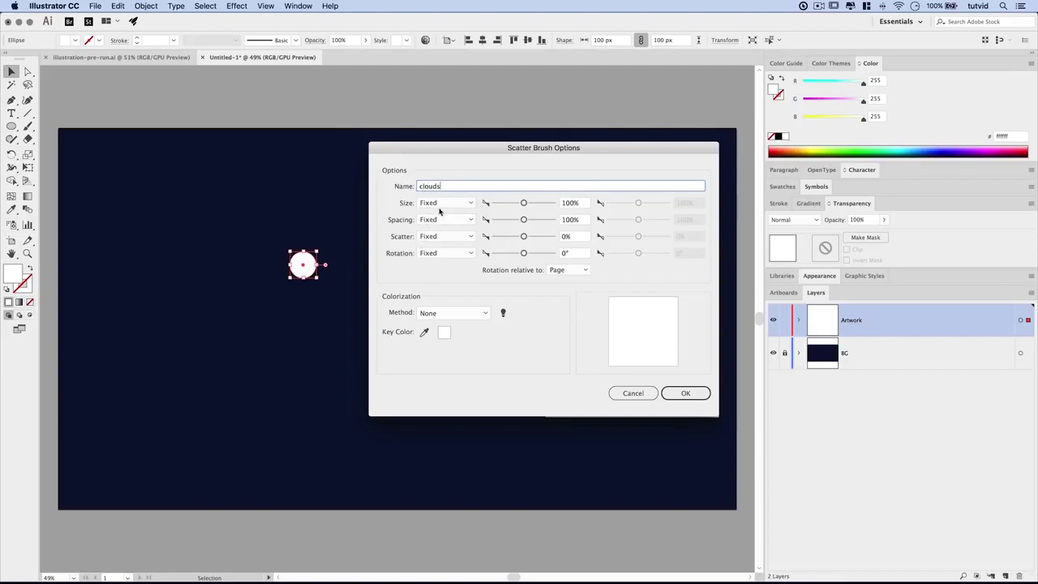
pyautogui.click(444, 202)
pyautogui.click(442, 217)
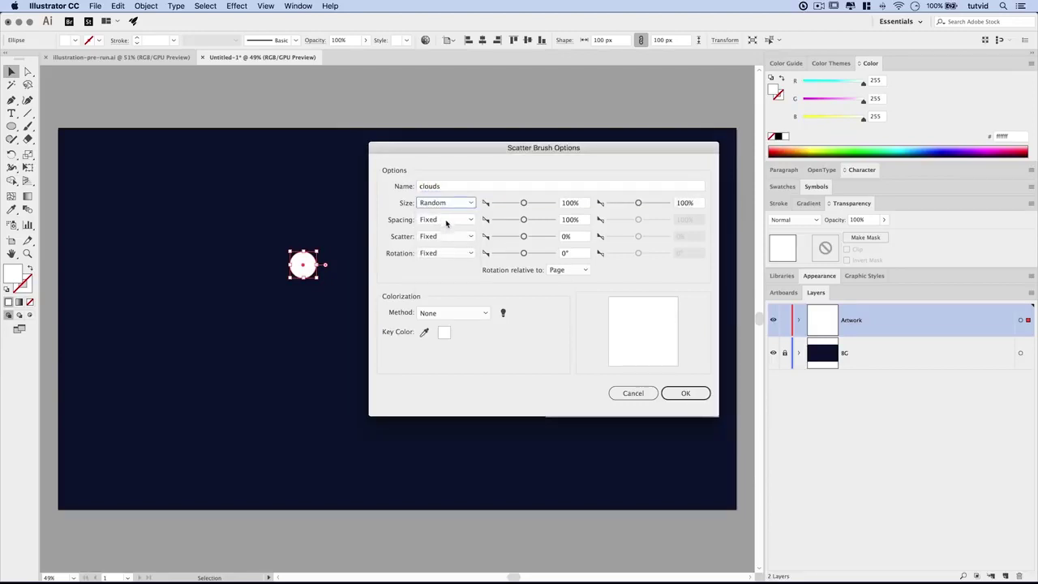
pyautogui.click(439, 226)
pyautogui.click(438, 242)
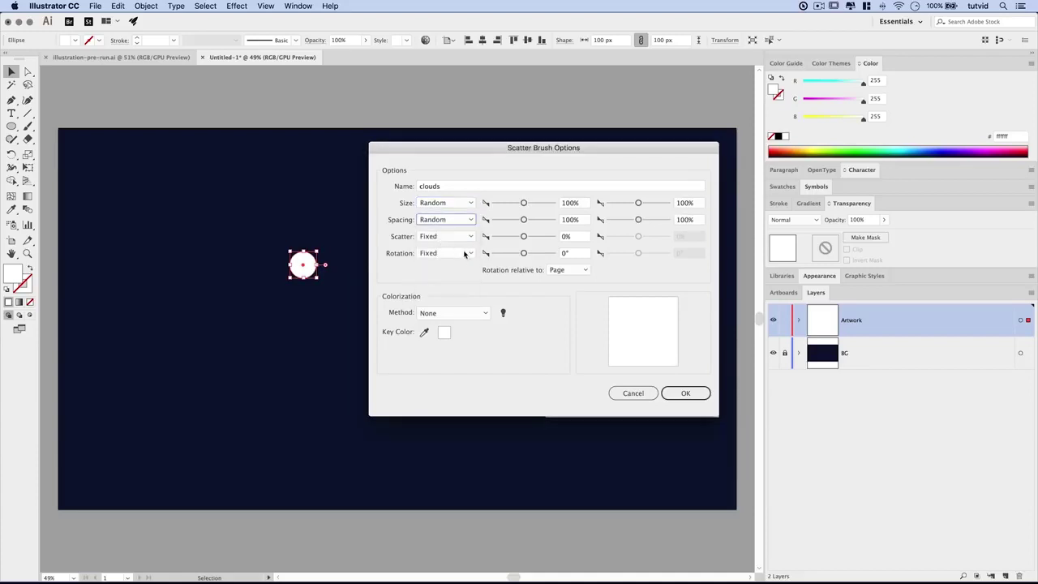
pyautogui.click(454, 237)
pyautogui.click(445, 260)
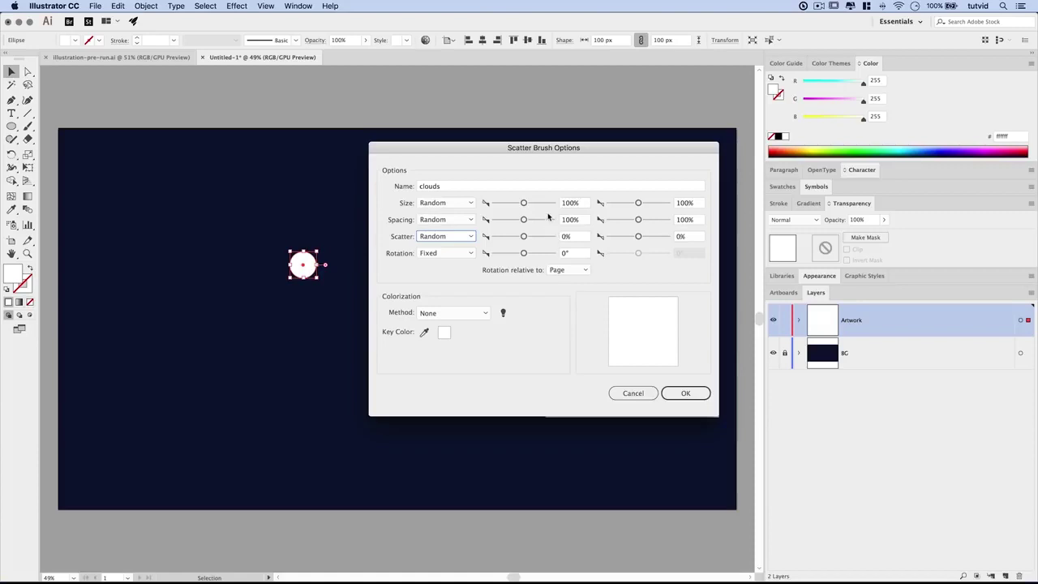
# - Set the brush size range to 10–175%
pyautogui.click(571, 204)
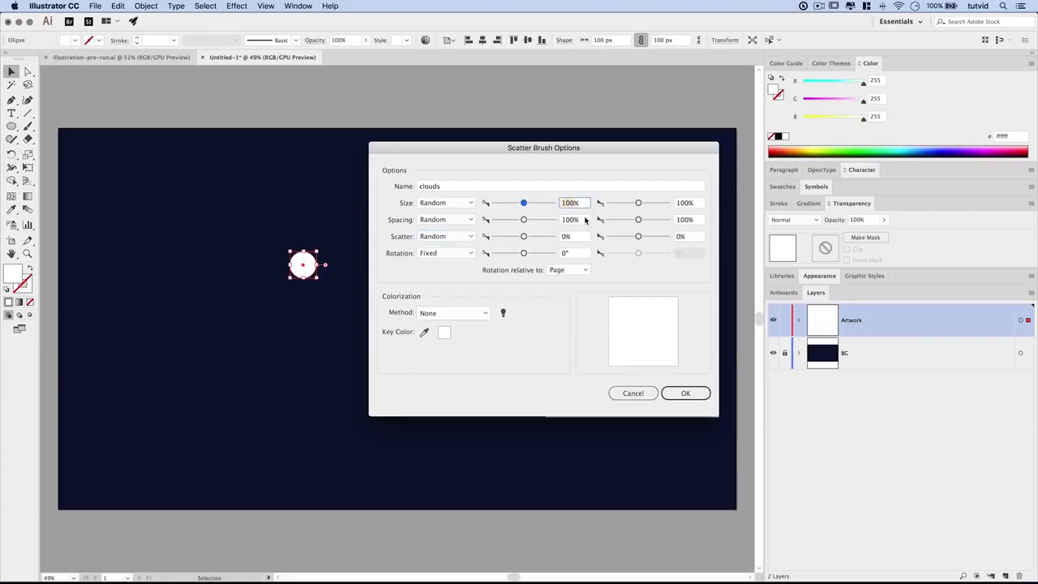
pyautogui.write('10')
pyautogui.press('Tab')
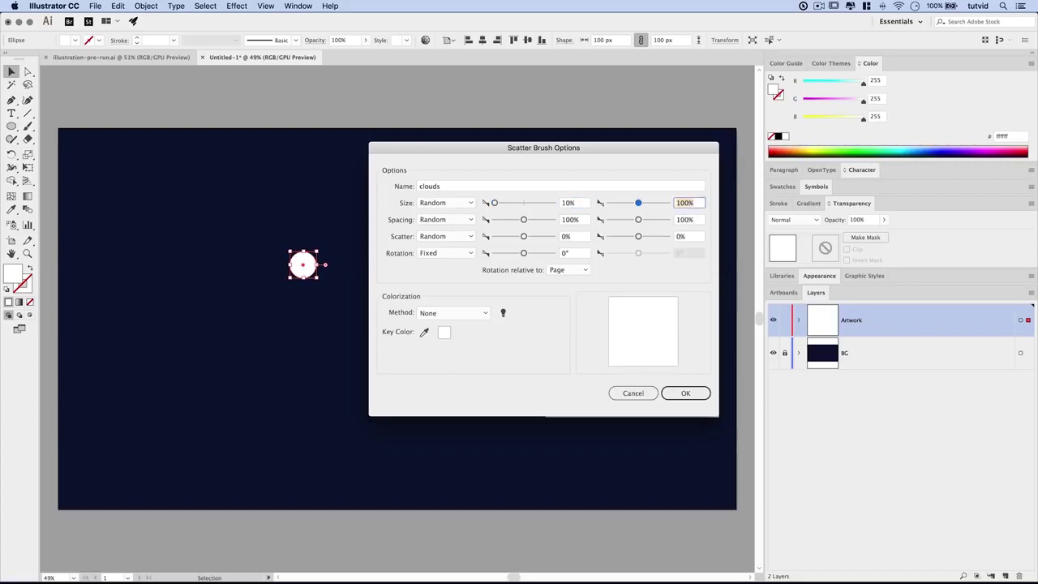
pyautogui.write('175')
pyautogui.press('Tab')
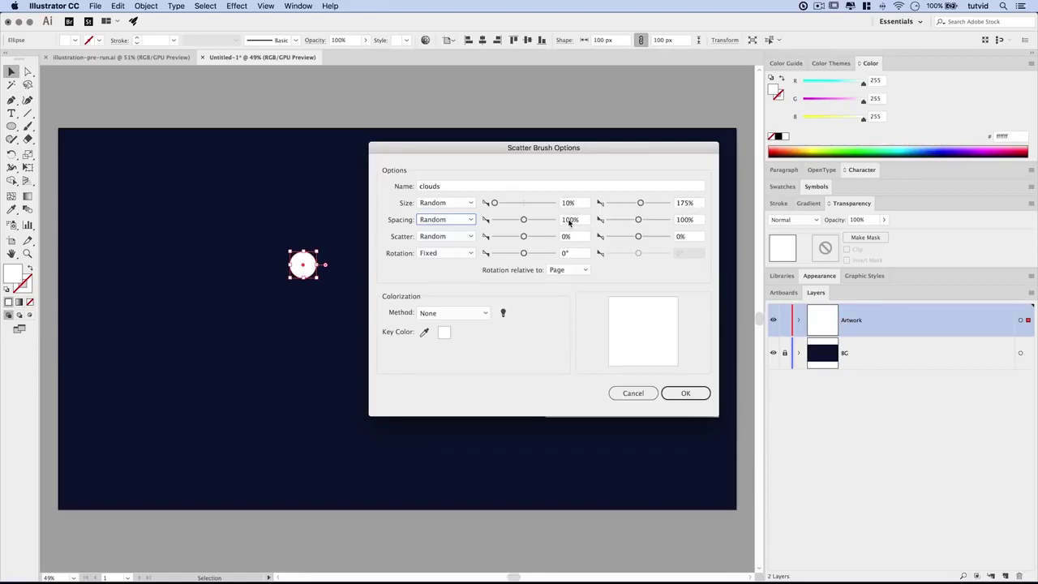
# - Set spacing to 10–200% and scatter to 50–175%
pyautogui.click(570, 220)
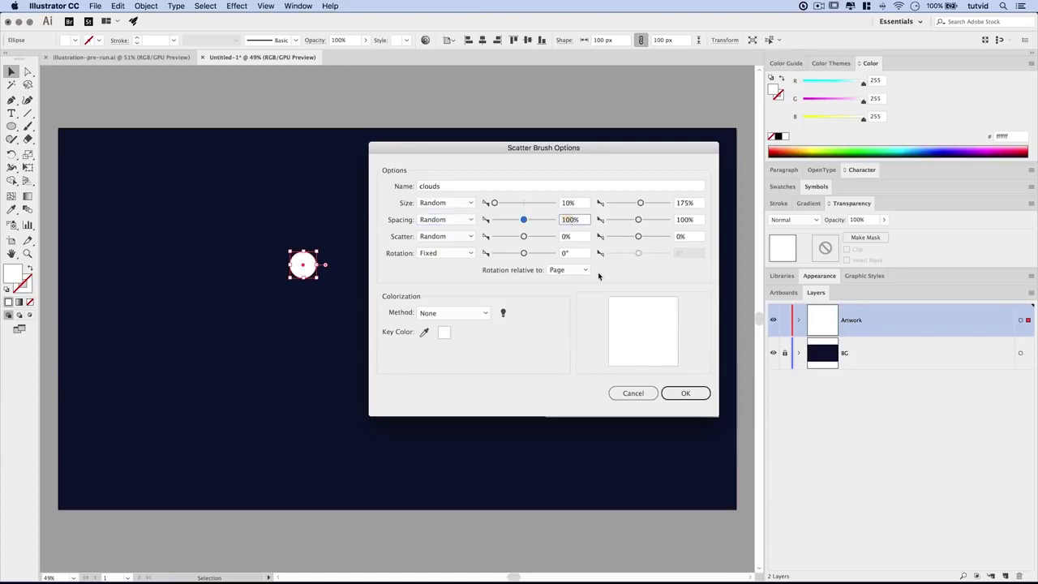
pyautogui.write('10')
pyautogui.press('Tab')
pyautogui.write('200')
pyautogui.press('Tab')
pyautogui.click(565, 236)
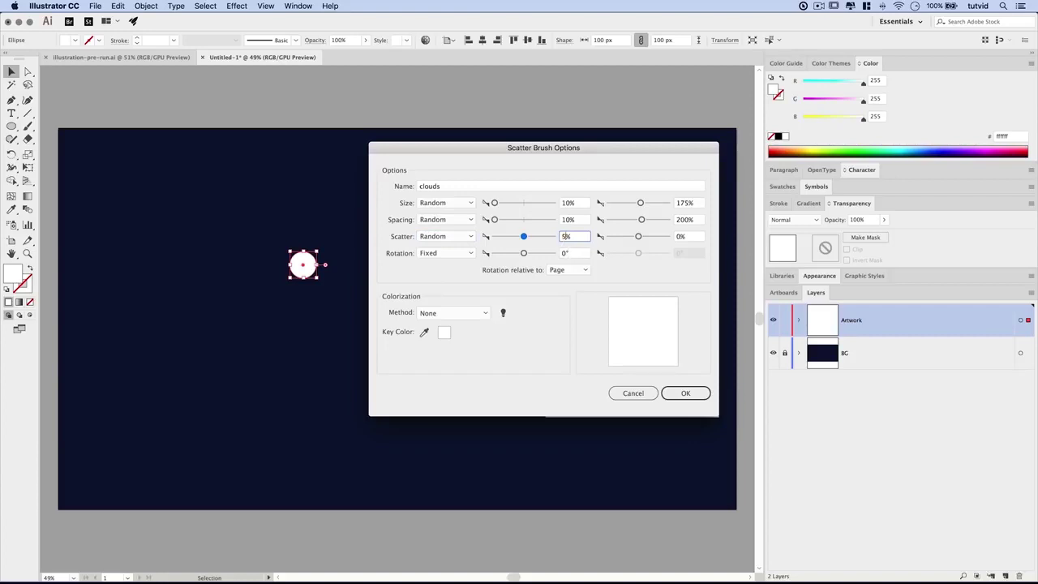
pyautogui.press('Tab')
pyautogui.write('175')
pyautogui.press('Tab')
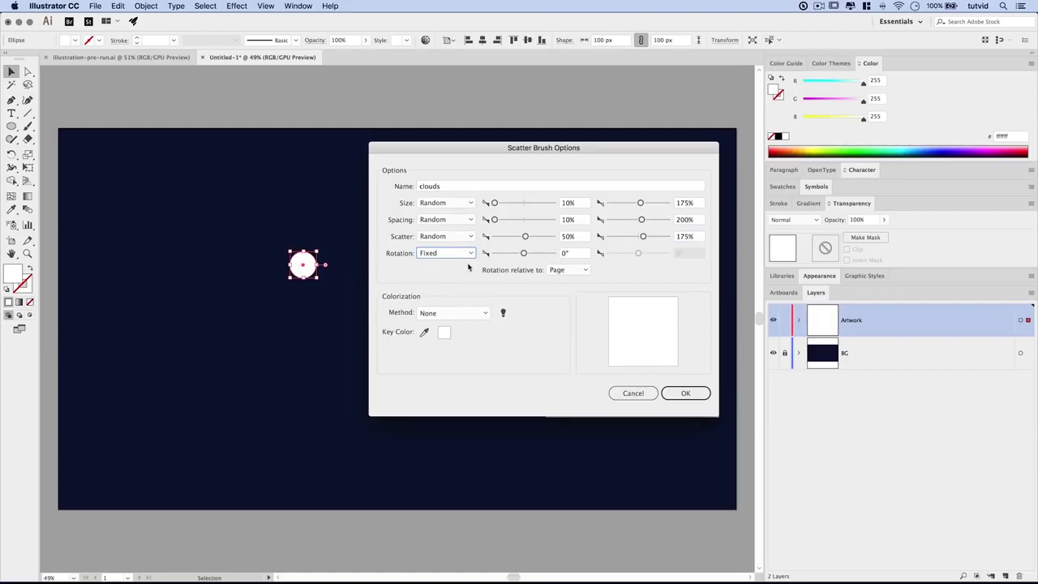
# - Save the clouds brush, close the Brushes panel, and delete the source circle
pyautogui.click(697, 394)
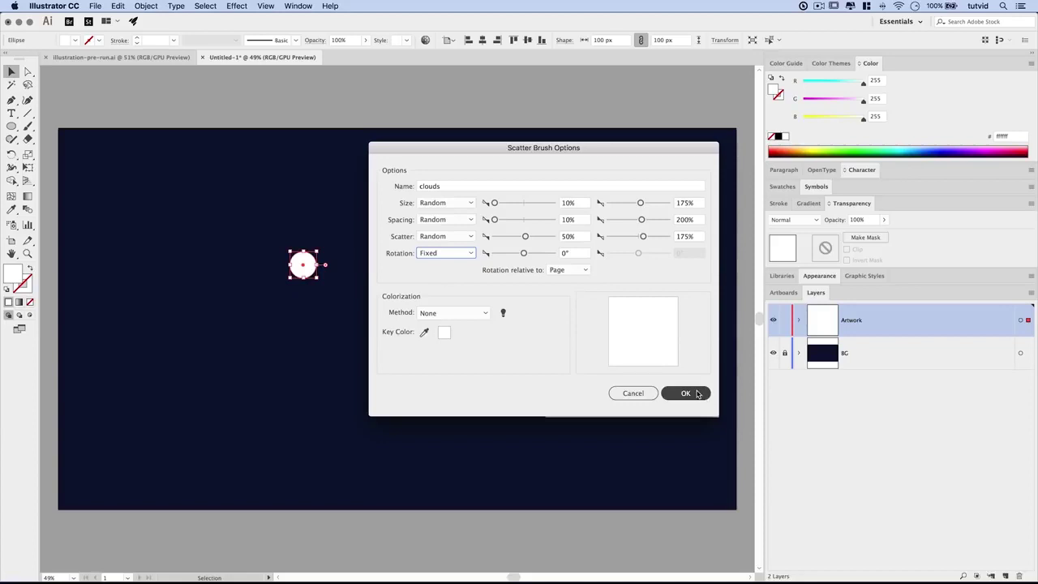
pyautogui.click(685, 393)
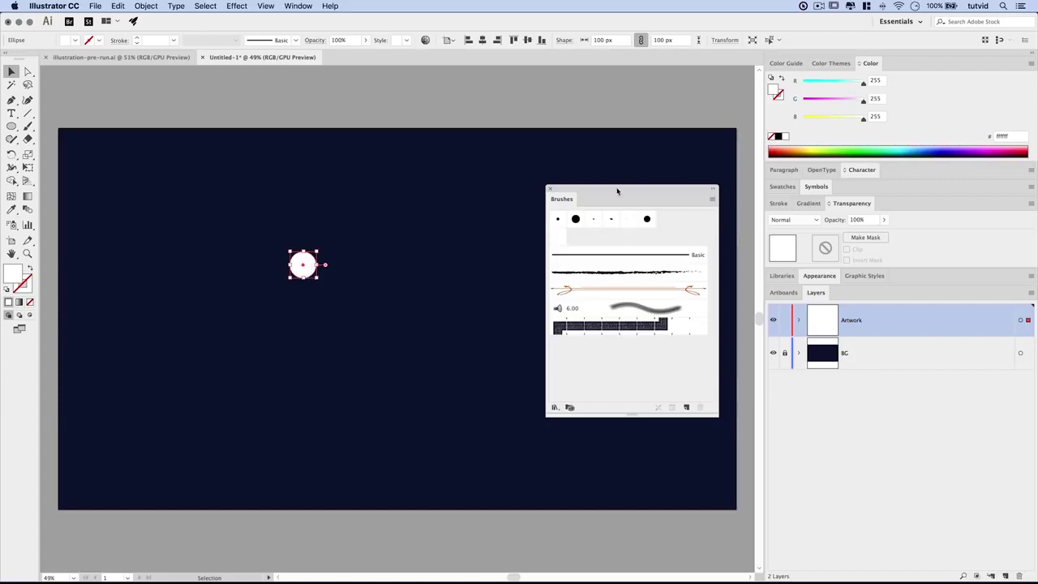
pyautogui.moveTo(594, 193); pyautogui.dragTo(583, 191)
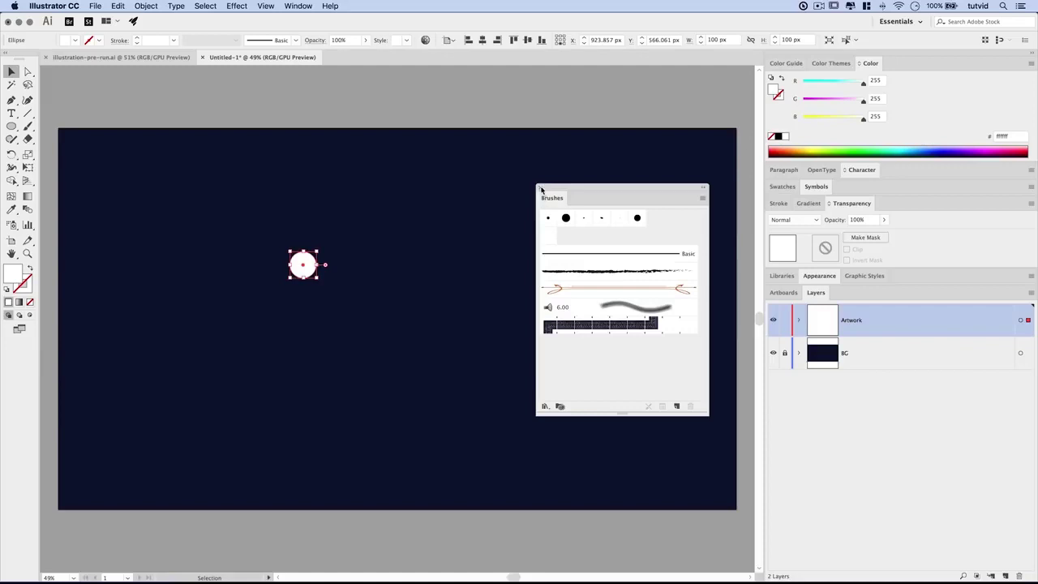
pyautogui.click(541, 188)
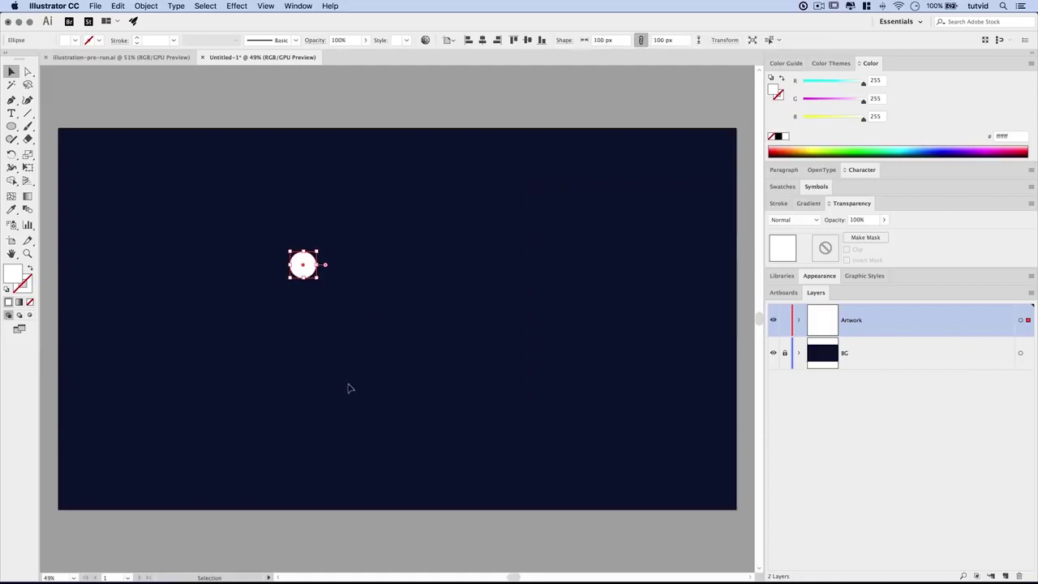
pyautogui.press('Delete')
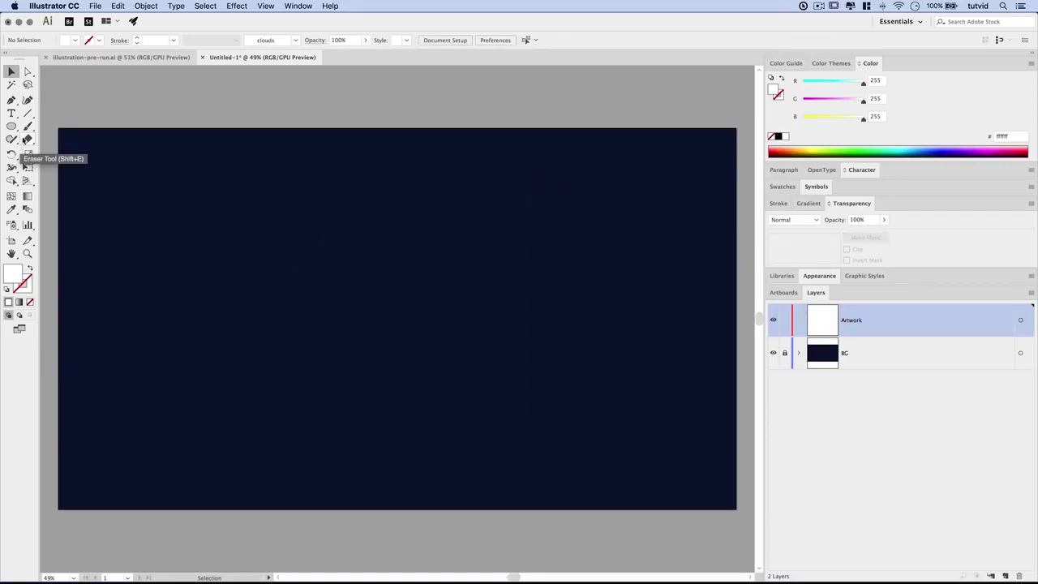
# - Pick the Paintbrush and dock a compact Brushes panel at the top-left
pyautogui.click(27, 128)
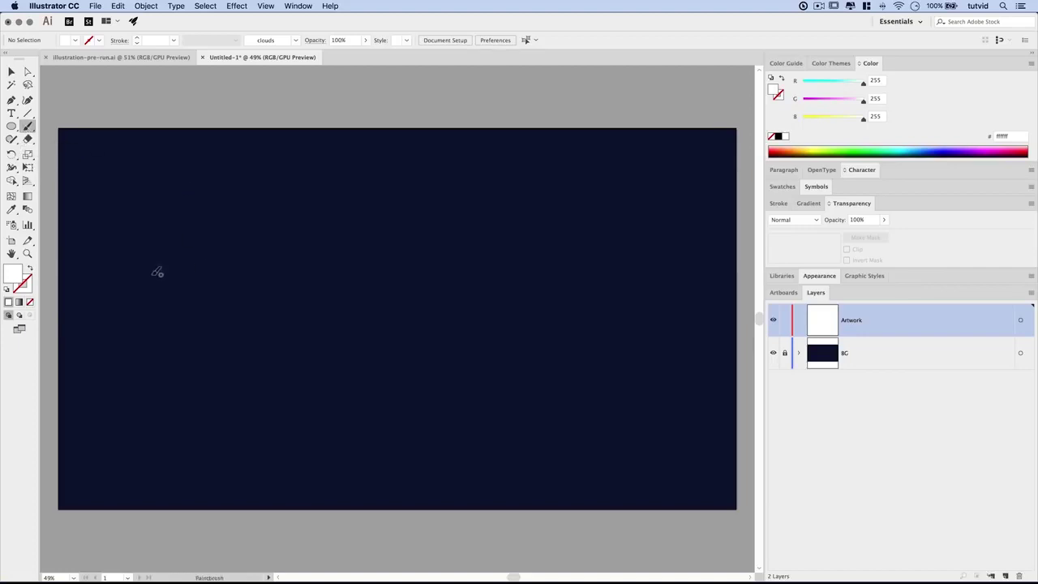
pyautogui.click(298, 6)
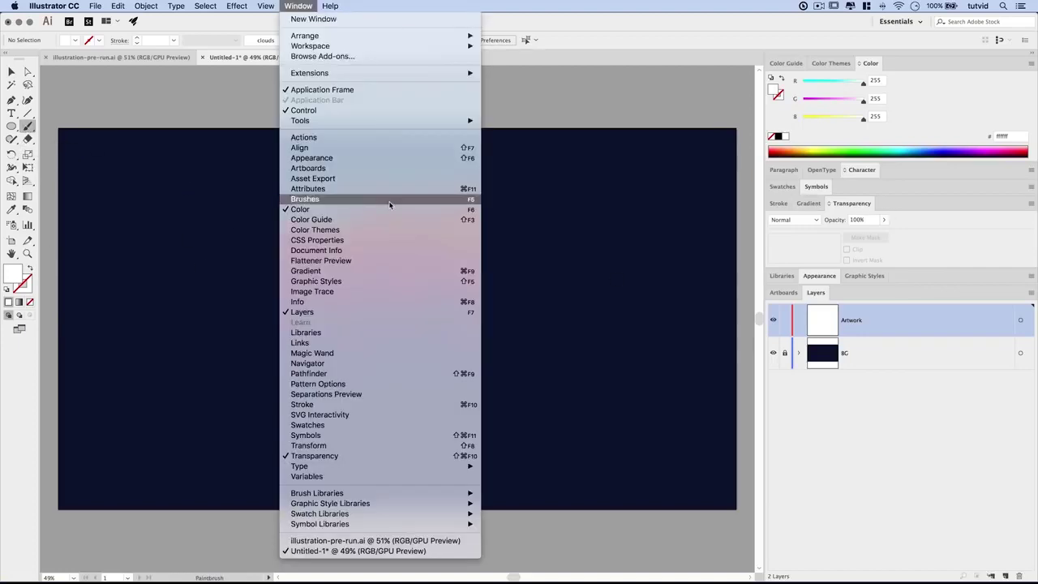
pyautogui.click(351, 201)
pyautogui.moveTo(589, 197); pyautogui.dragTo(99, 76)
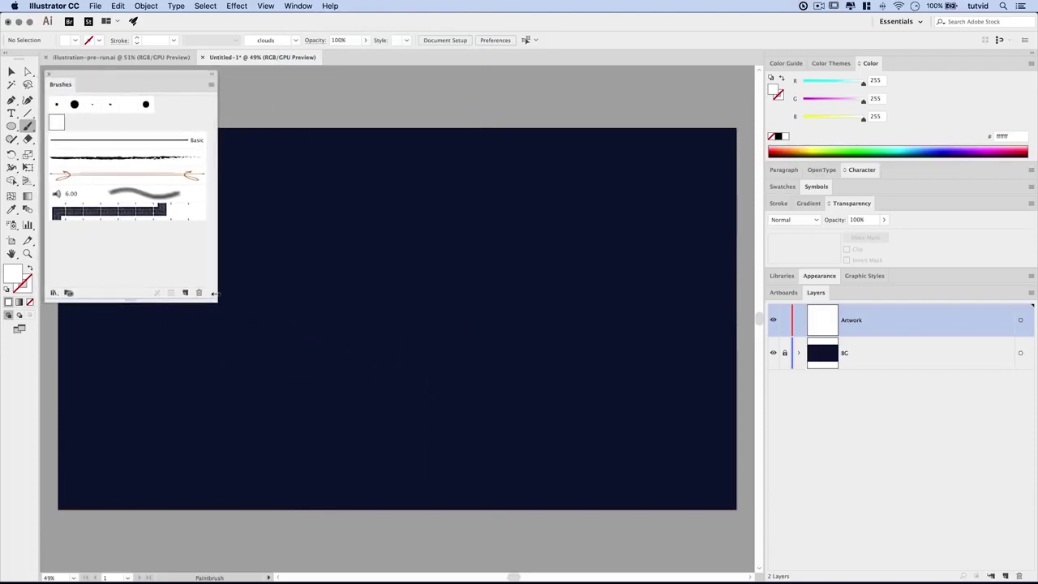
pyautogui.moveTo(214, 299); pyautogui.dragTo(191, 162)
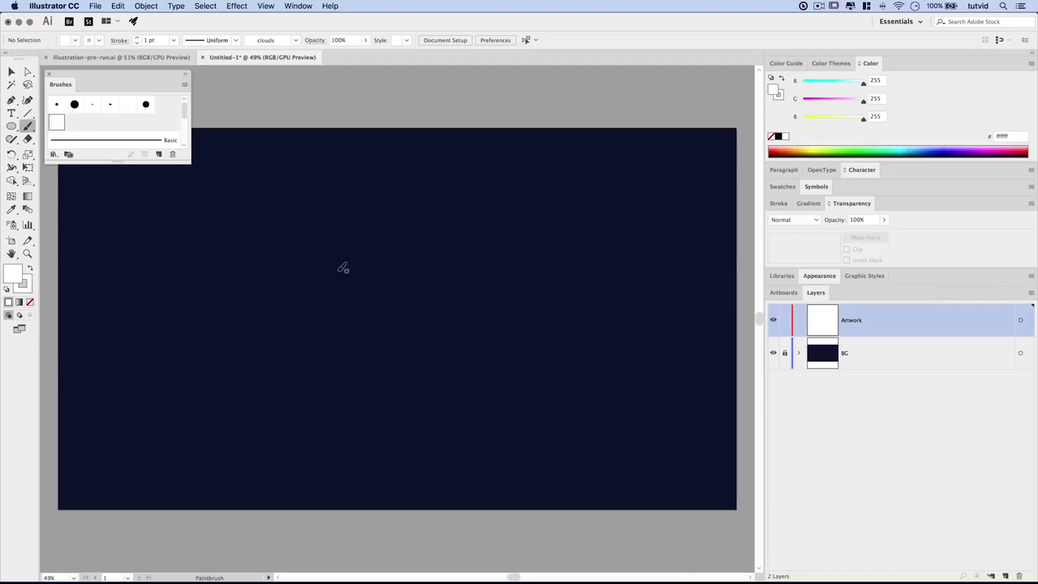
# - Paint a band of cloud puffs across the artboard with the clouds brush
pyautogui.click(224, 266)
pyautogui.click(489, 267)
pyautogui.click(553, 257)
pyautogui.moveTo(485, 295)
pyautogui.mouseDown()
pyautogui.moveTo(530, 283)
pyautogui.moveTo(348, 283)
pyautogui.moveTo(340, 261)
pyautogui.moveTo(368, 234)
pyautogui.mouseUp()
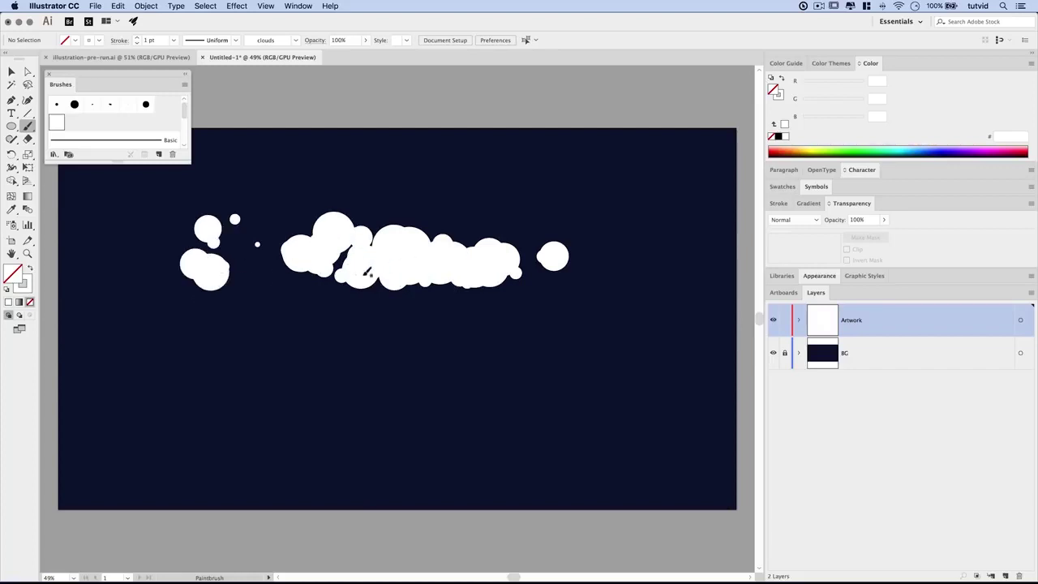
pyautogui.moveTo(349, 268); pyautogui.dragTo(308, 301)
pyautogui.moveTo(253, 261)
pyautogui.mouseDown()
pyautogui.moveTo(241, 301)
pyautogui.moveTo(245, 220)
pyautogui.moveTo(209, 262)
pyautogui.moveTo(248, 269)
pyautogui.moveTo(172, 272)
pyautogui.mouseUp()
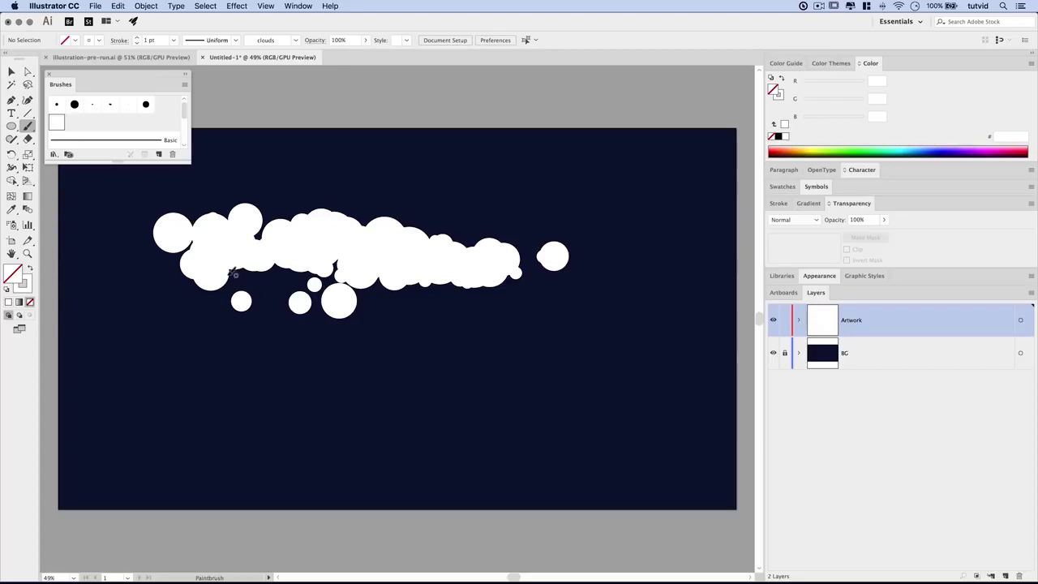
pyautogui.moveTo(413, 267)
pyautogui.mouseDown()
pyautogui.moveTo(446, 235)
pyautogui.moveTo(389, 203)
pyautogui.mouseUp()
# - Compare with the finished file, then add puffs along the top centre, undoing one stroke
pyautogui.click(122, 56)
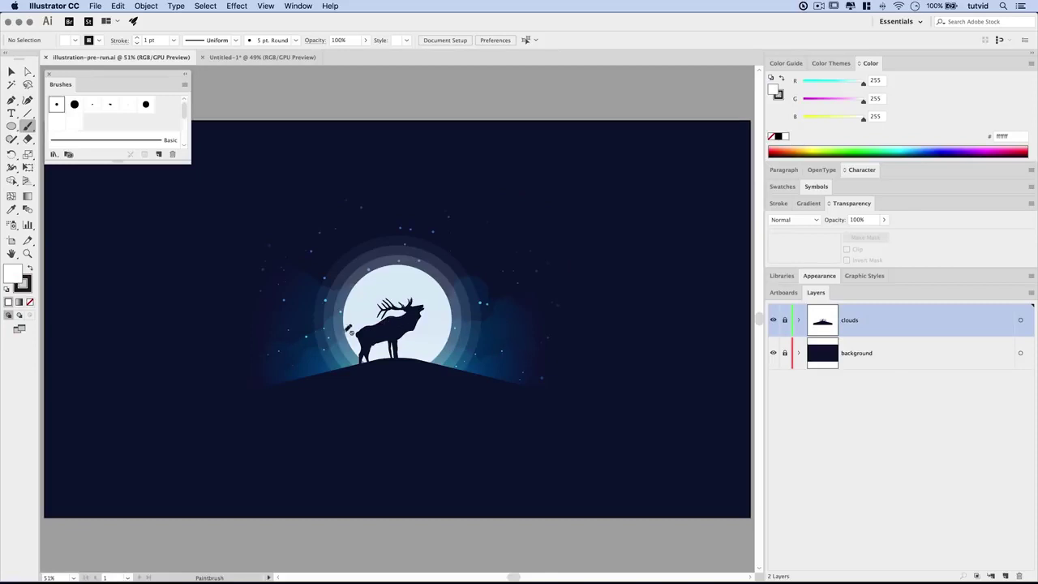
pyautogui.click(222, 57)
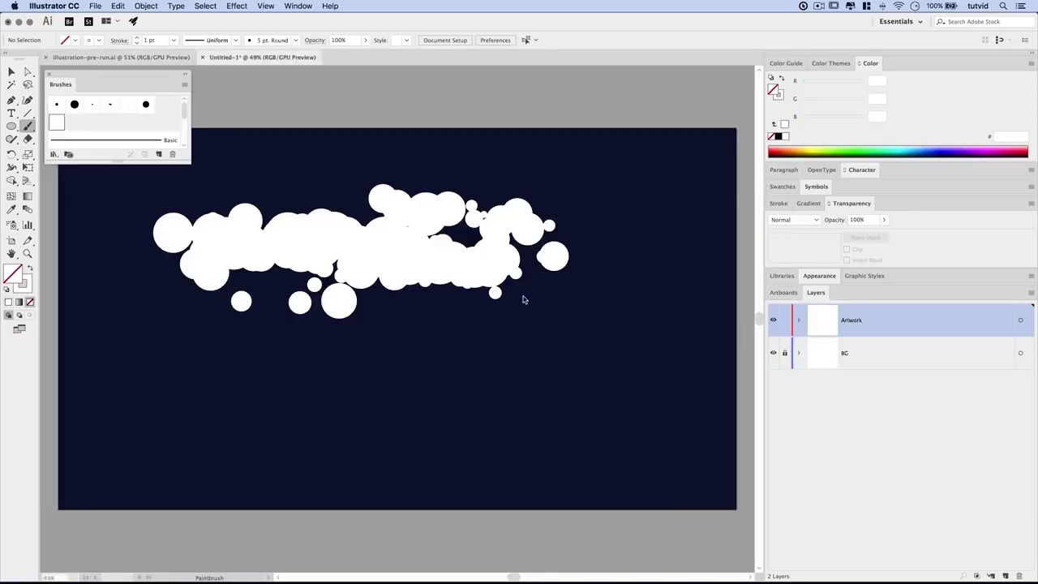
pyautogui.moveTo(452, 238)
pyautogui.mouseDown()
pyautogui.moveTo(425, 231)
pyautogui.moveTo(441, 241)
pyautogui.moveTo(592, 242)
pyautogui.mouseUp()
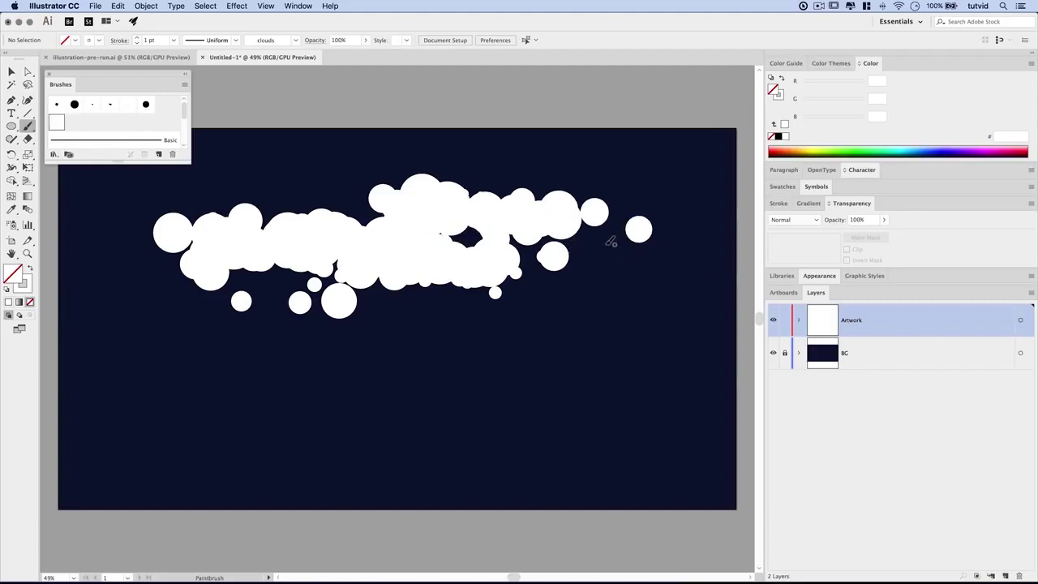
pyautogui.moveTo(381, 167); pyautogui.dragTo(447, 199)
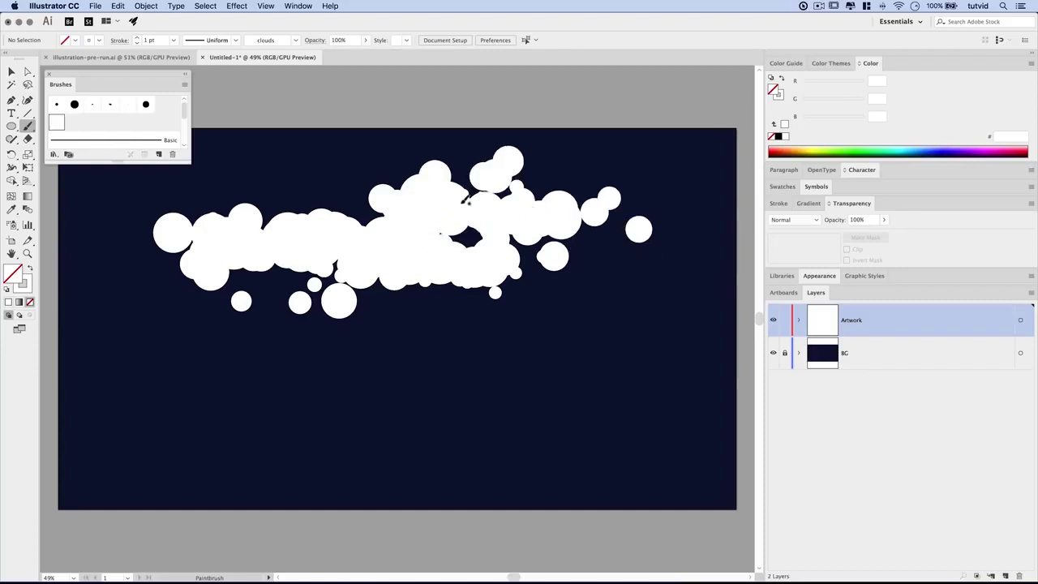
pyautogui.hotkey('ctrl', 'z')
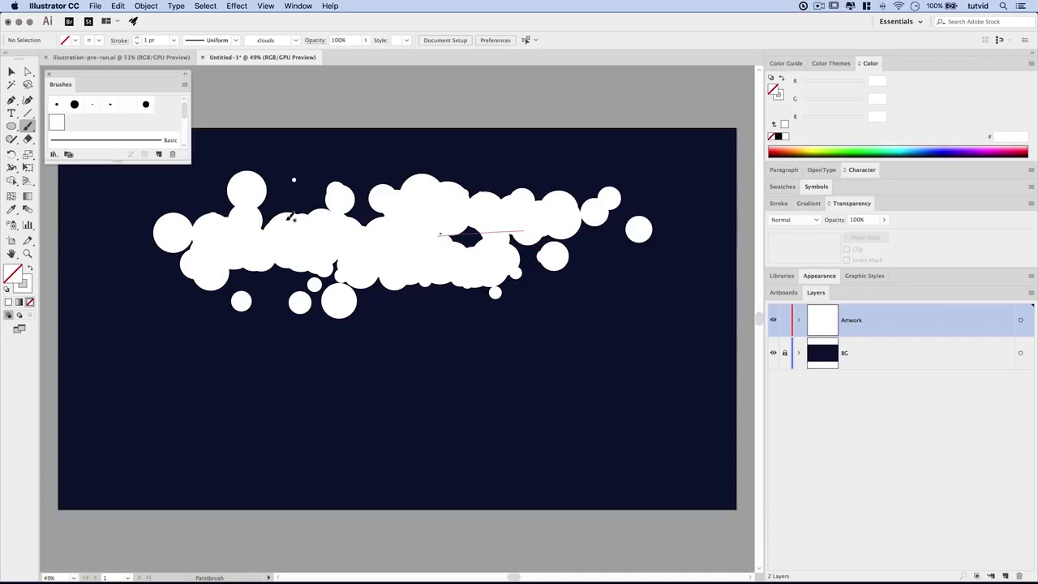
pyautogui.press('v')
pyautogui.press('b')
pyautogui.moveTo(340, 251)
pyautogui.mouseDown()
pyautogui.moveTo(519, 215)
pyautogui.moveTo(422, 231)
pyautogui.moveTo(413, 215)
pyautogui.mouseUp()
pyautogui.moveTo(332, 215); pyautogui.dragTo(327, 217)
# - Draw a large circle and move it onto the cloud's top
pyautogui.press('l')
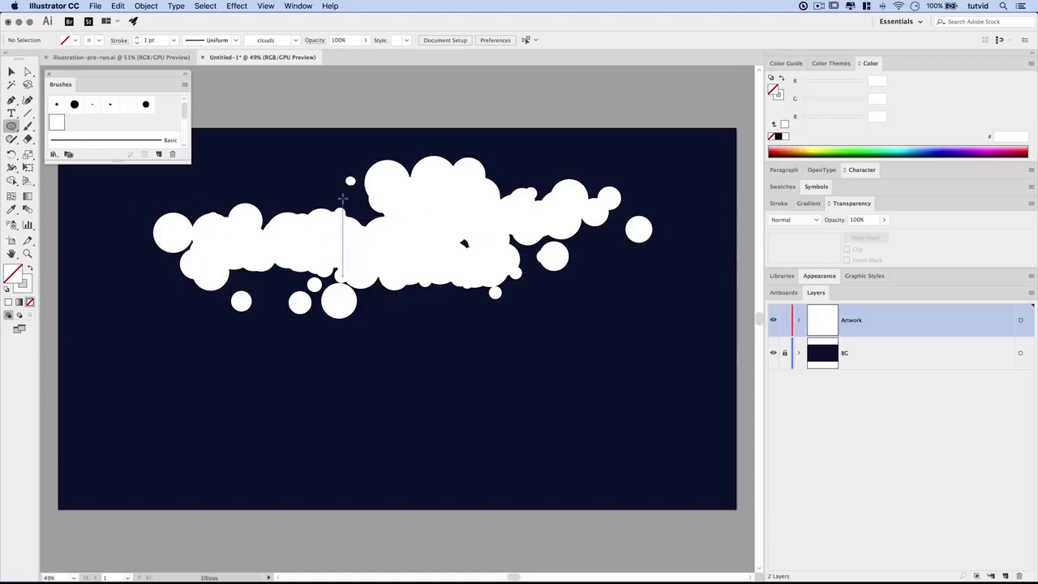
pyautogui.moveTo(318, 184); pyautogui.dragTo(322, 189)
pyautogui.moveTo(385, 241); pyautogui.dragTo(421, 276)
pyautogui.press('v')
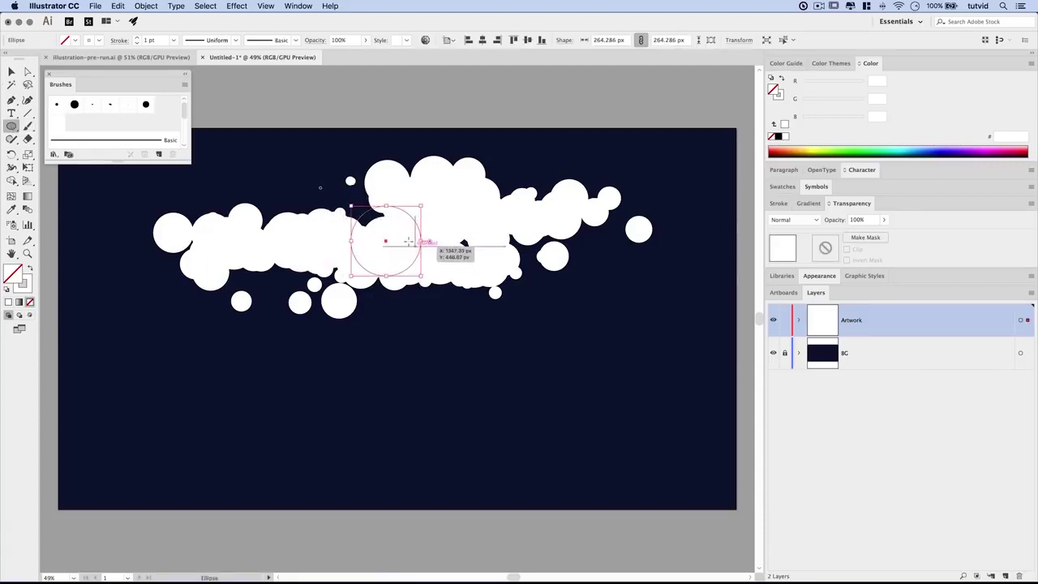
pyautogui.doubleClick(366, 221)
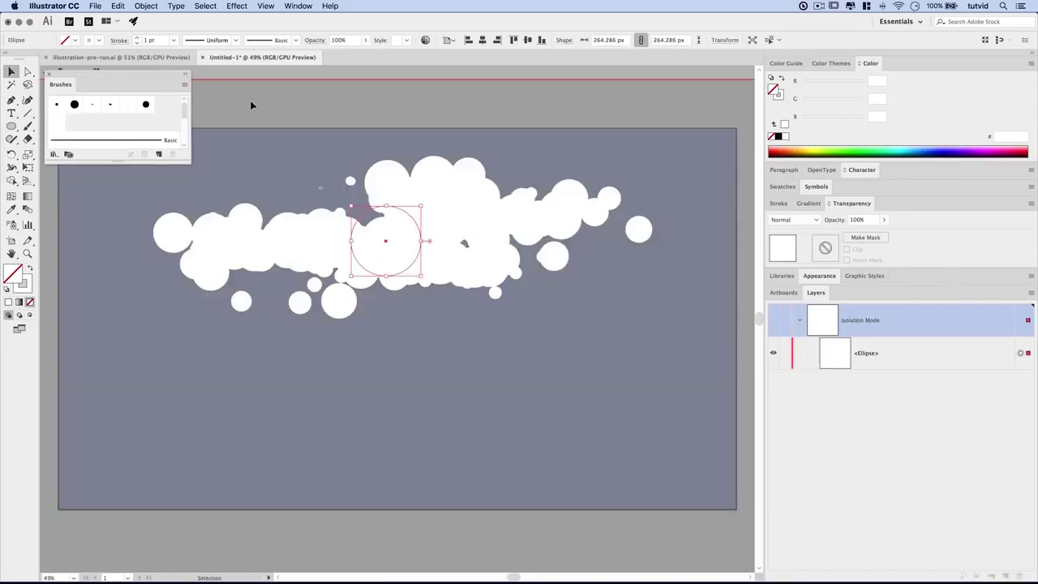
pyautogui.doubleClick(251, 102)
pyautogui.moveTo(369, 218); pyautogui.dragTo(342, 192)
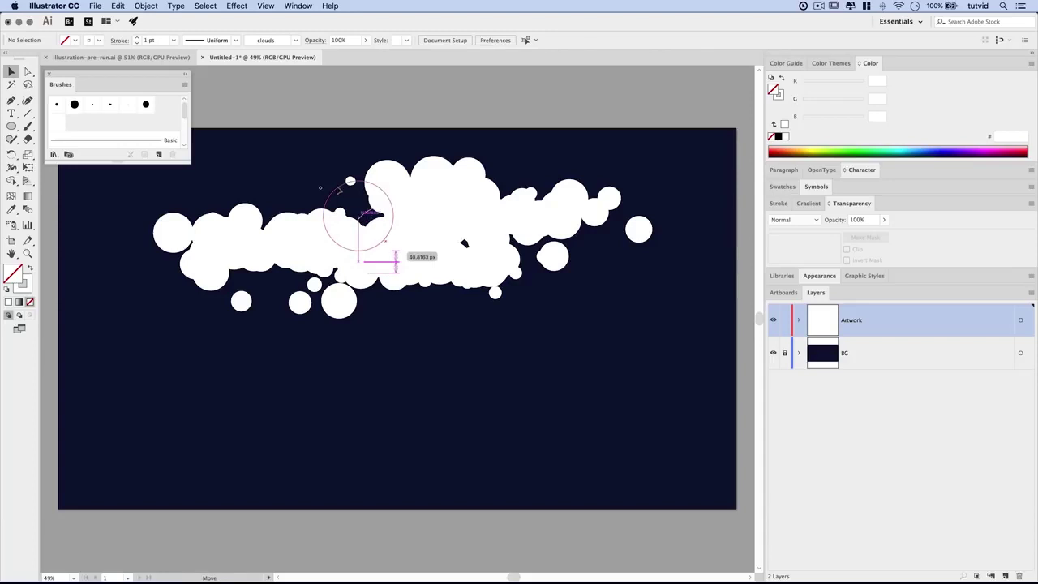
# - Make the circle white and place a copy at the cloud's left end
pyautogui.click(30, 268)
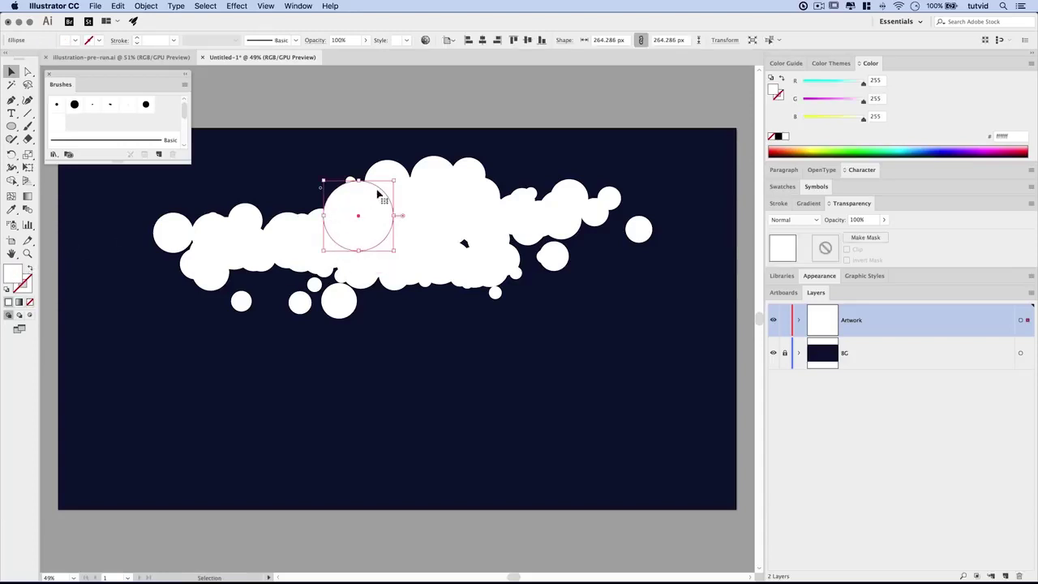
pyautogui.doubleClick(14, 275)
pyautogui.press('Return')
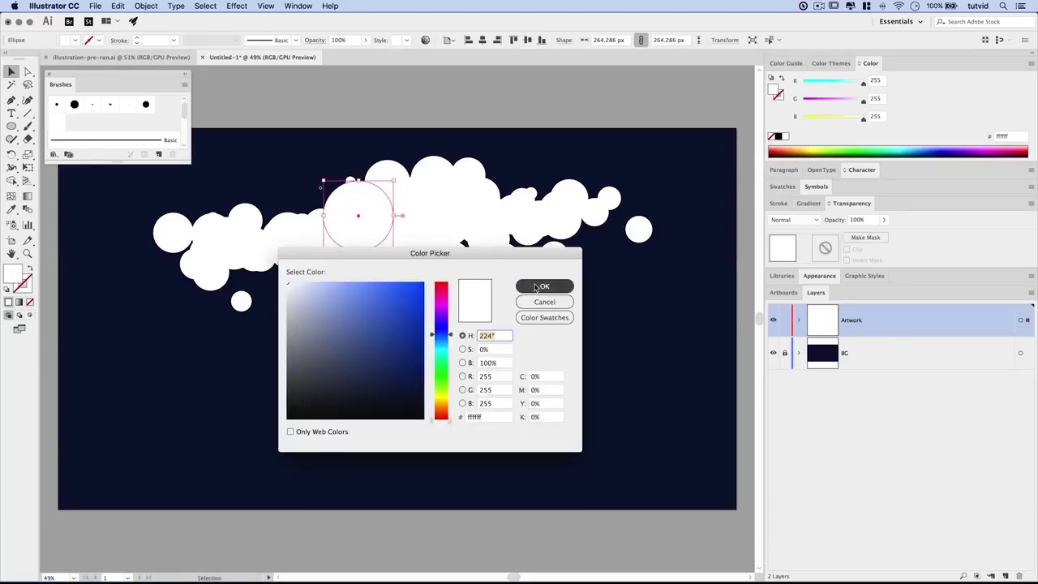
pyautogui.moveTo(369, 205); pyautogui.dragTo(224, 220)
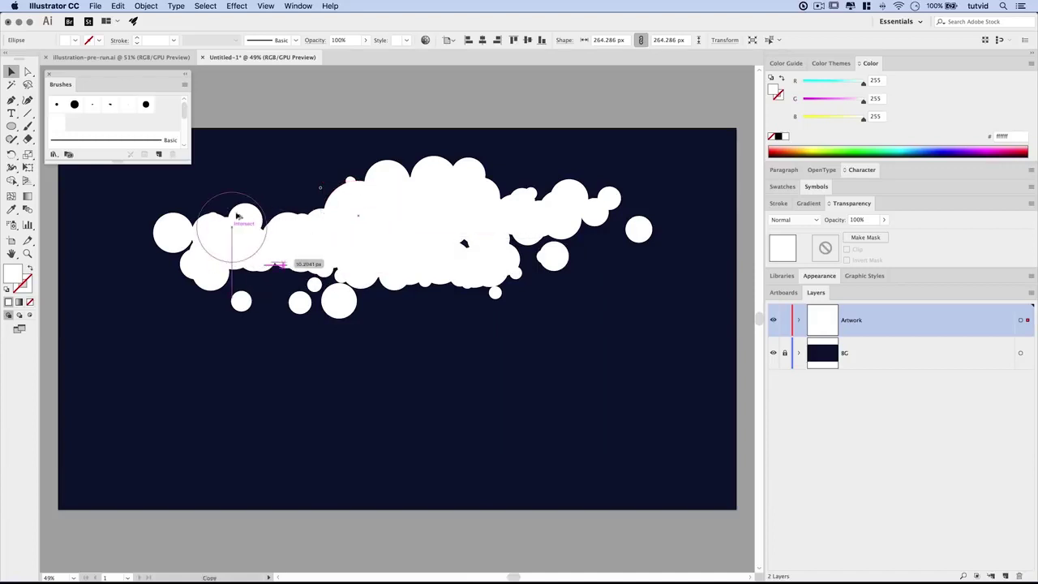
# - Move a circle to the cloud's bottom edge and nudge one brush stroke down
pyautogui.click(324, 358)
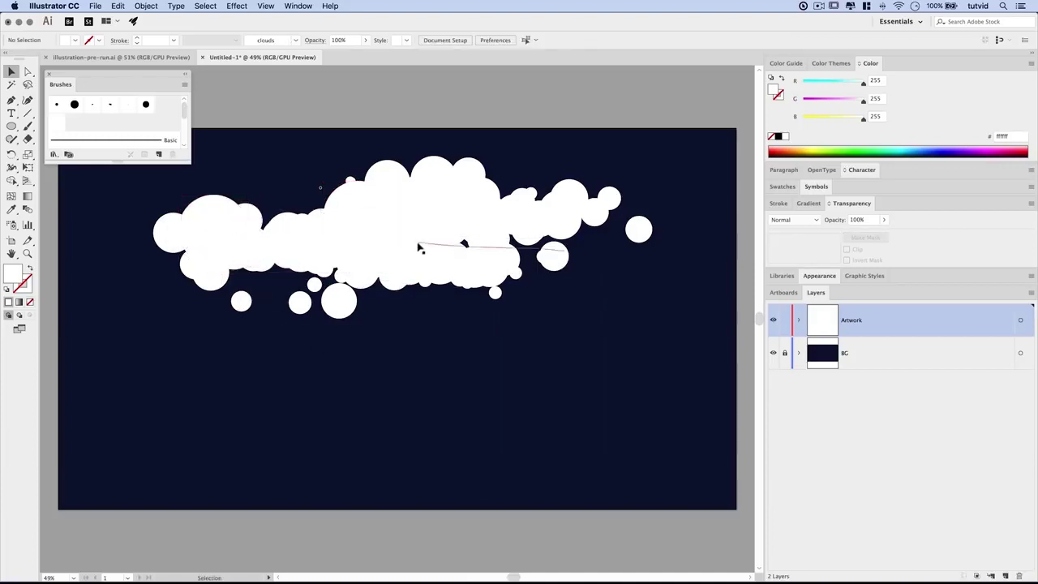
pyautogui.scroll(1, 308, 243)
pyautogui.moveTo(320, 209)
pyautogui.mouseDown()
pyautogui.moveTo(341, 232)
pyautogui.moveTo(324, 292)
pyautogui.mouseUp()
pyautogui.click(446, 408)
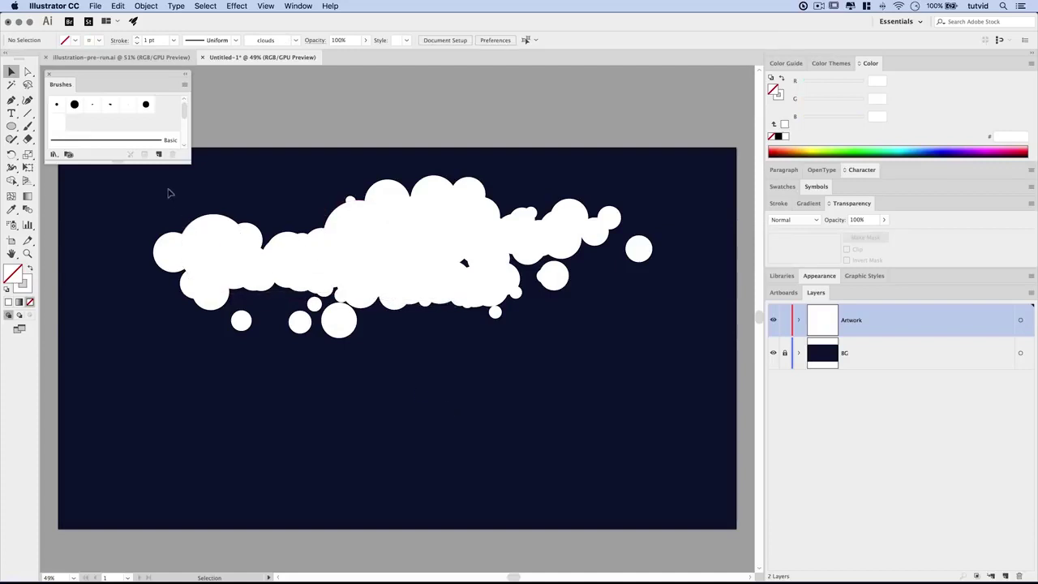
pyautogui.click(434, 194)
pyautogui.hotkey('shift', 'Down')
pyautogui.hotkey('shift', 'Down')
pyautogui.hotkey('shift', 'Down')
pyautogui.hotkey('shift', 'Down')
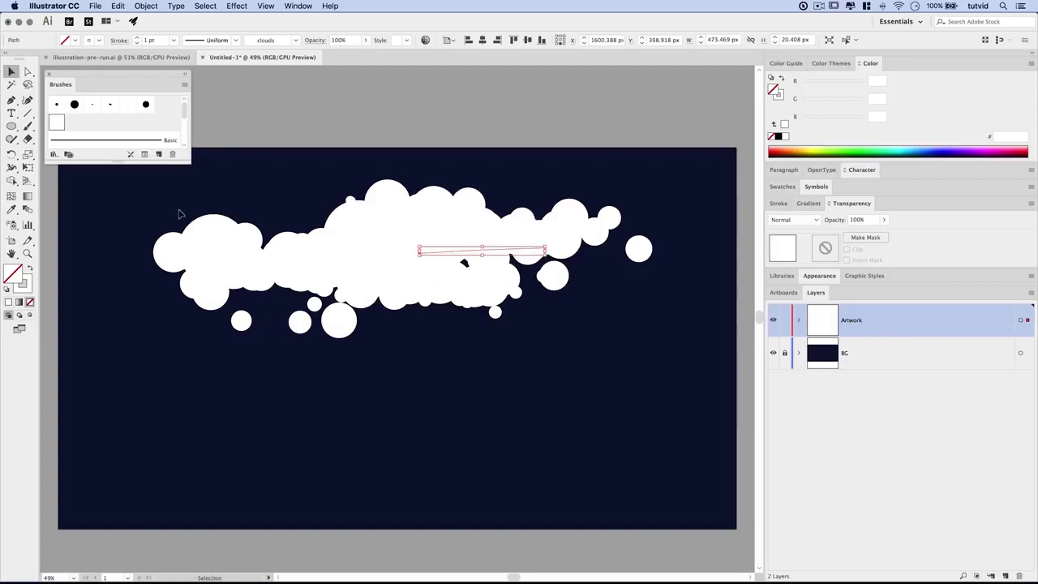
# - Select all the cloud paths and drag them lower on the artboard
pyautogui.moveTo(215, 247); pyautogui.dragTo(351, 286)
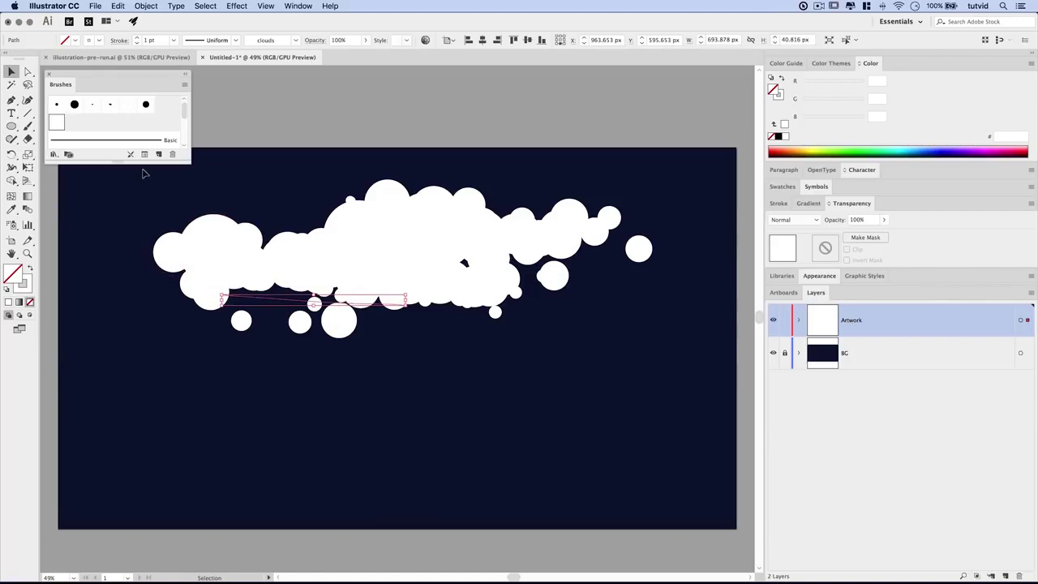
pyautogui.moveTo(509, 367); pyautogui.dragTo(679, 341)
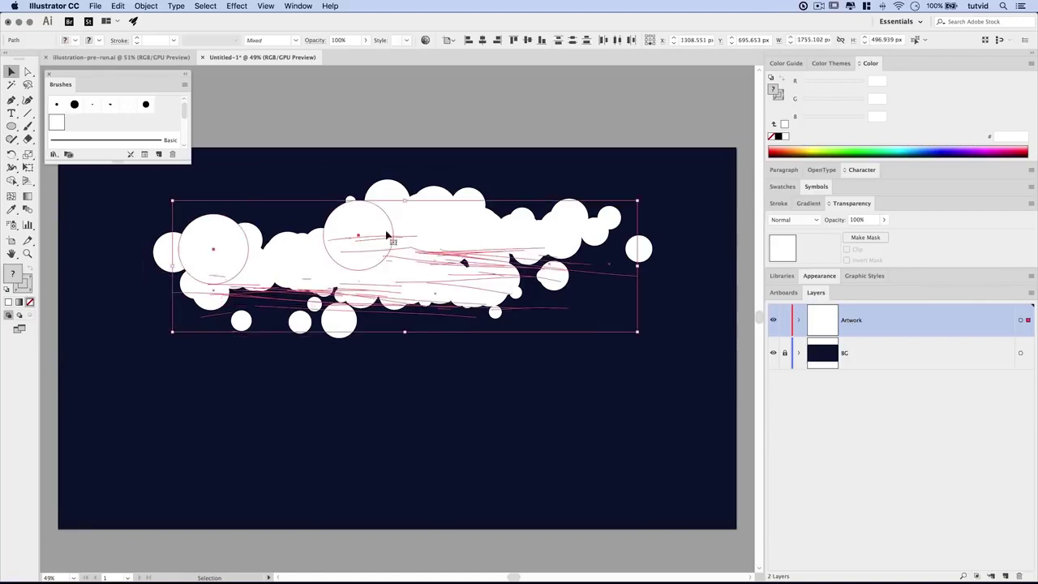
pyautogui.moveTo(377, 226); pyautogui.dragTo(392, 356)
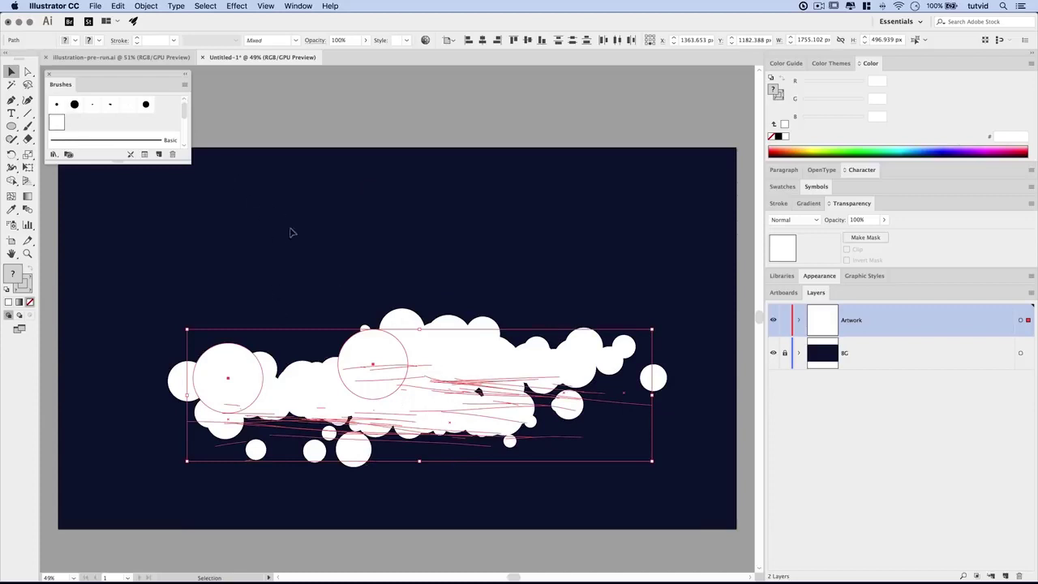
# - Expand the cloud brush strokes into separate circles with Object > Expand Appearance
pyautogui.click(146, 5)
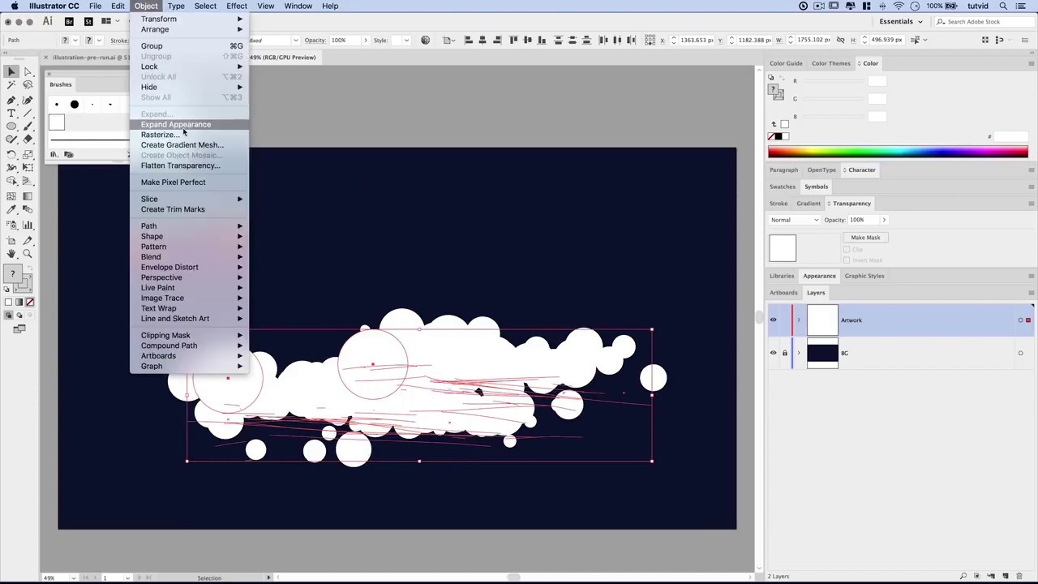
pyautogui.click(187, 128)
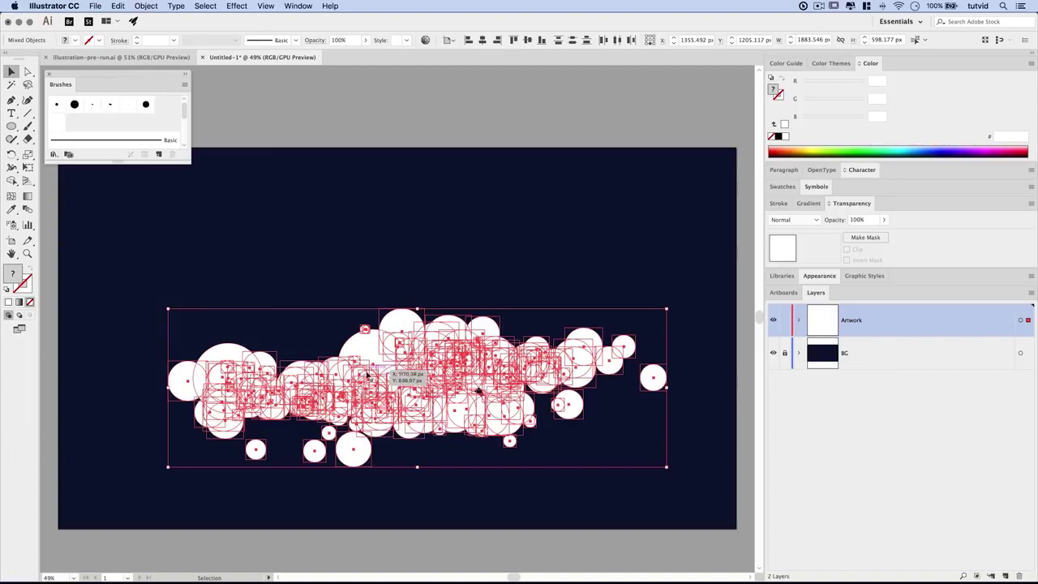
pyautogui.click(471, 493)
pyautogui.moveTo(514, 394); pyautogui.dragTo(471, 343)
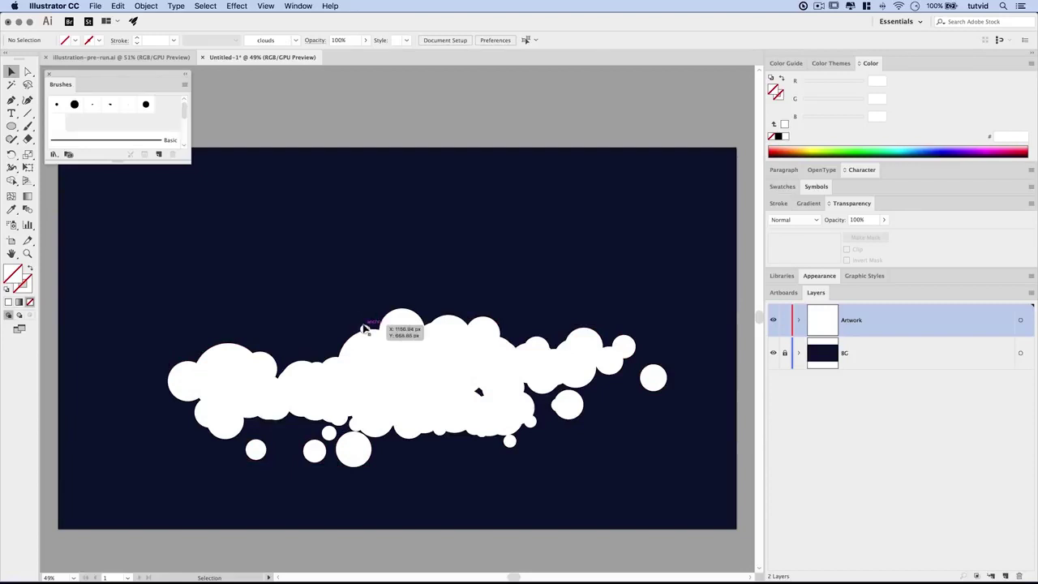
pyautogui.click(383, 307)
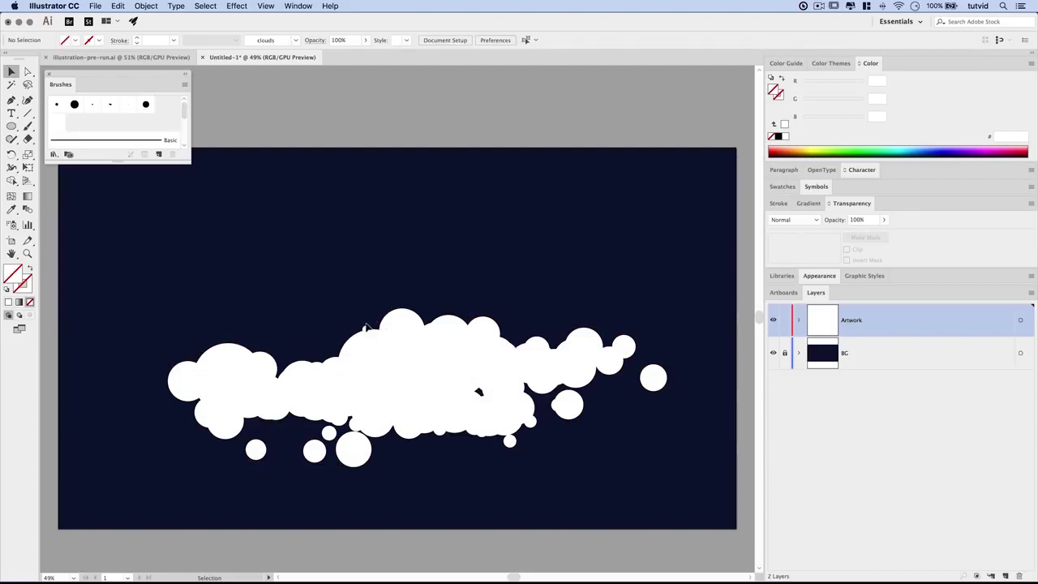
pyautogui.click(368, 325)
# - Reposition the top circle group so it sits properly on the cloud
pyautogui.click(344, 310)
pyautogui.moveTo(391, 328); pyautogui.dragTo(398, 323)
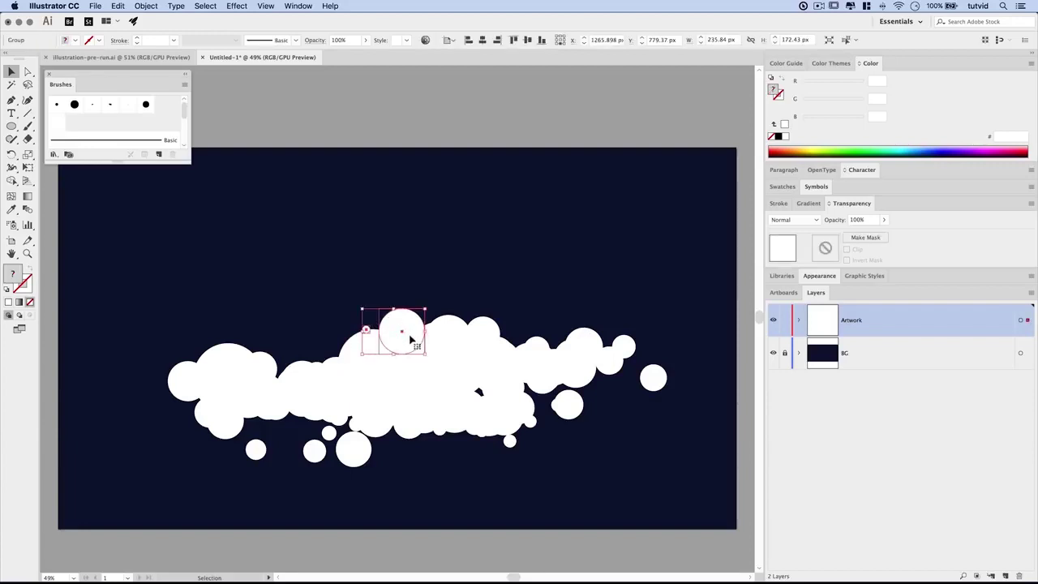
pyautogui.moveTo(404, 335); pyautogui.dragTo(399, 342)
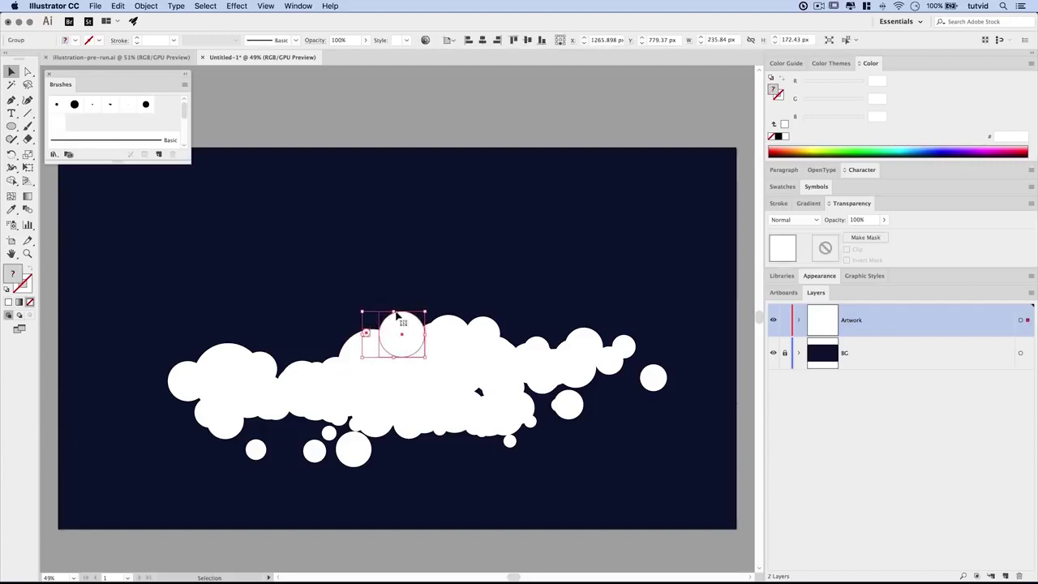
pyautogui.click(379, 271)
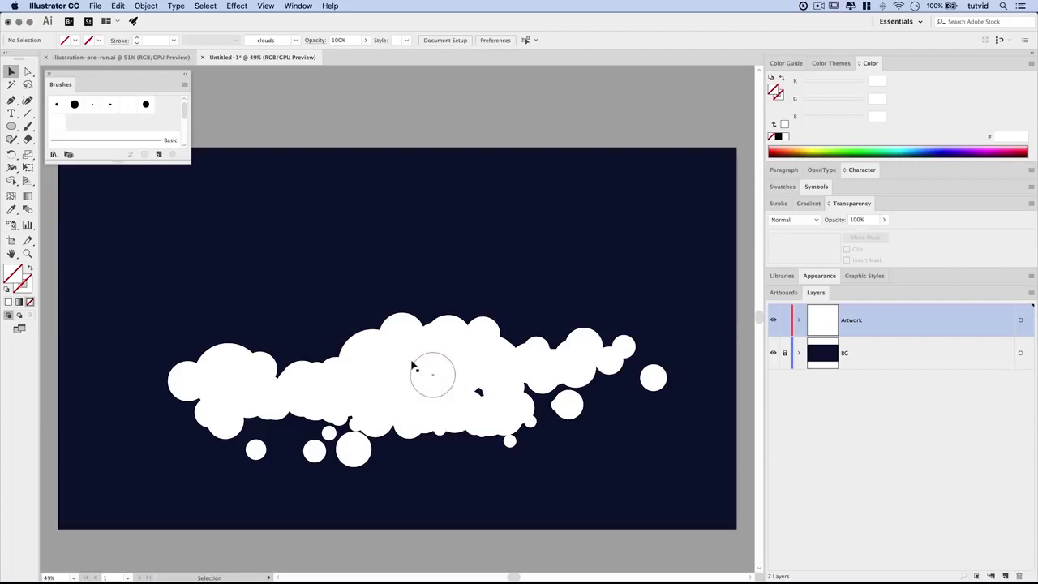
pyautogui.moveTo(369, 337); pyautogui.dragTo(393, 328)
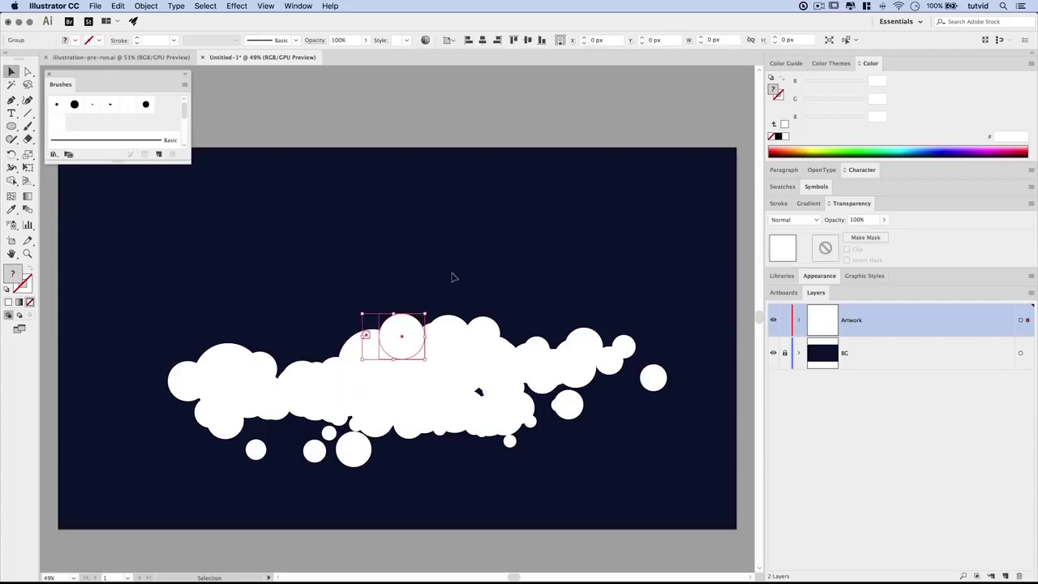
pyautogui.click(454, 278)
# - Fill the cloud's gaps with brush strokes and a white 135.614 px circle, then select all circles
pyautogui.hotkey('shift', 'b')
pyautogui.moveTo(463, 374); pyautogui.dragTo(506, 360)
pyautogui.click(11, 126)
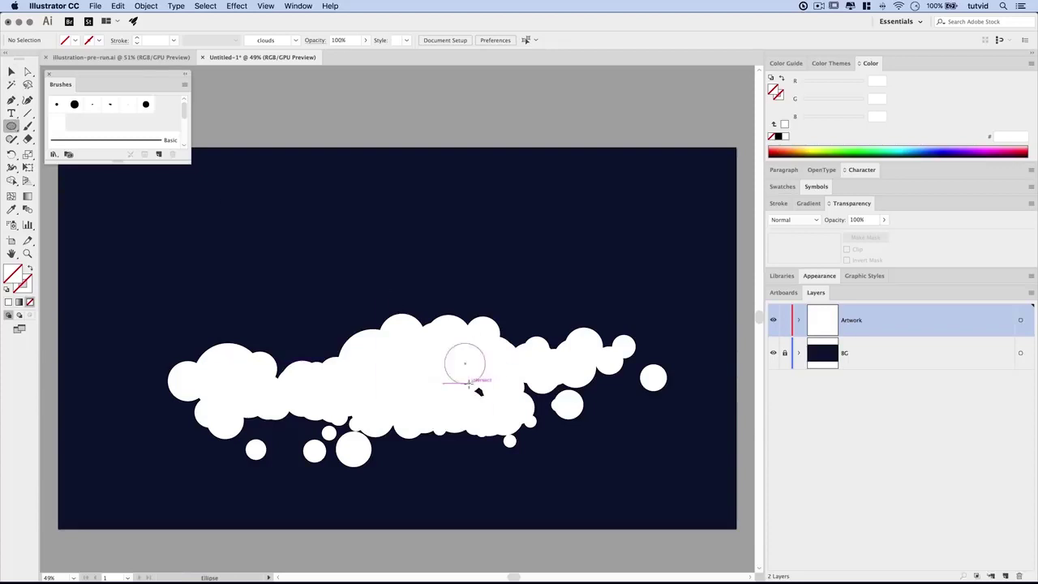
pyautogui.moveTo(464, 383)
pyautogui.mouseDown()
pyautogui.moveTo(514, 412)
pyautogui.moveTo(503, 419)
pyautogui.mouseUp()
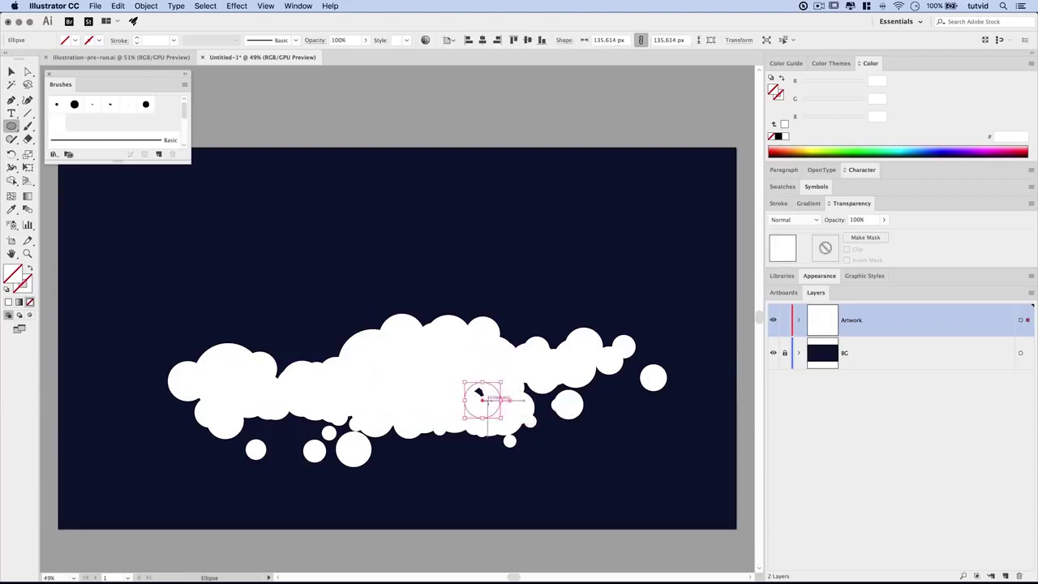
pyautogui.press('x')
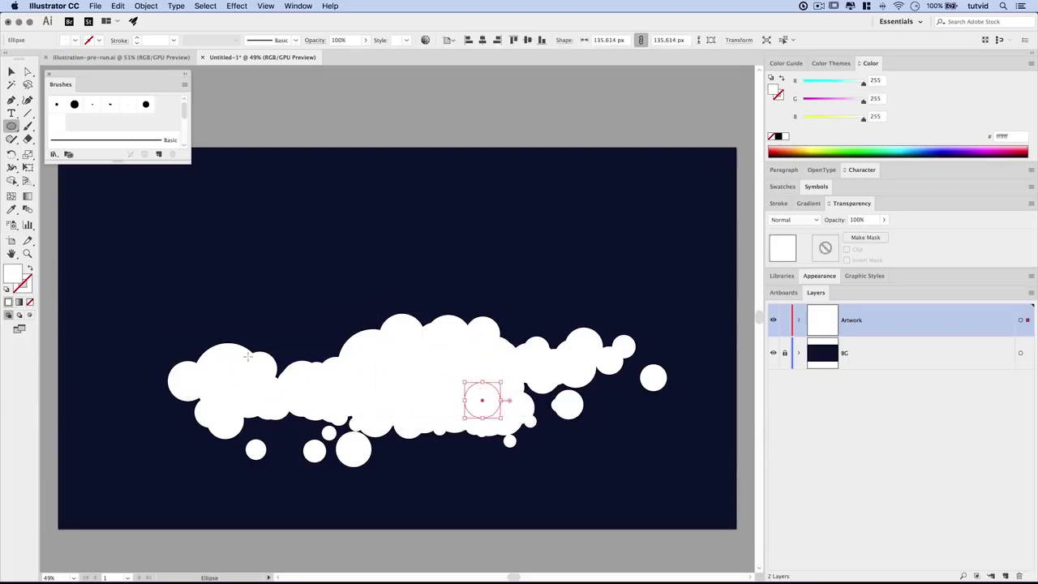
pyautogui.press('v')
pyautogui.click(597, 482)
pyautogui.moveTo(150, 285); pyautogui.dragTo(646, 514)
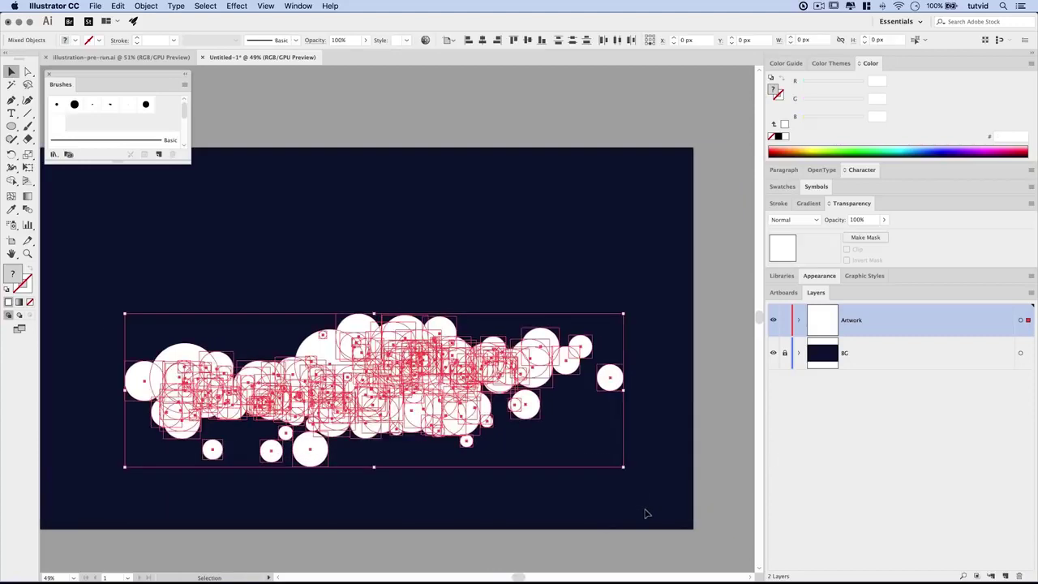
# - Fuse the selected cloud circles with Pathfinder Merge, then zoom out
pyautogui.click(297, 6)
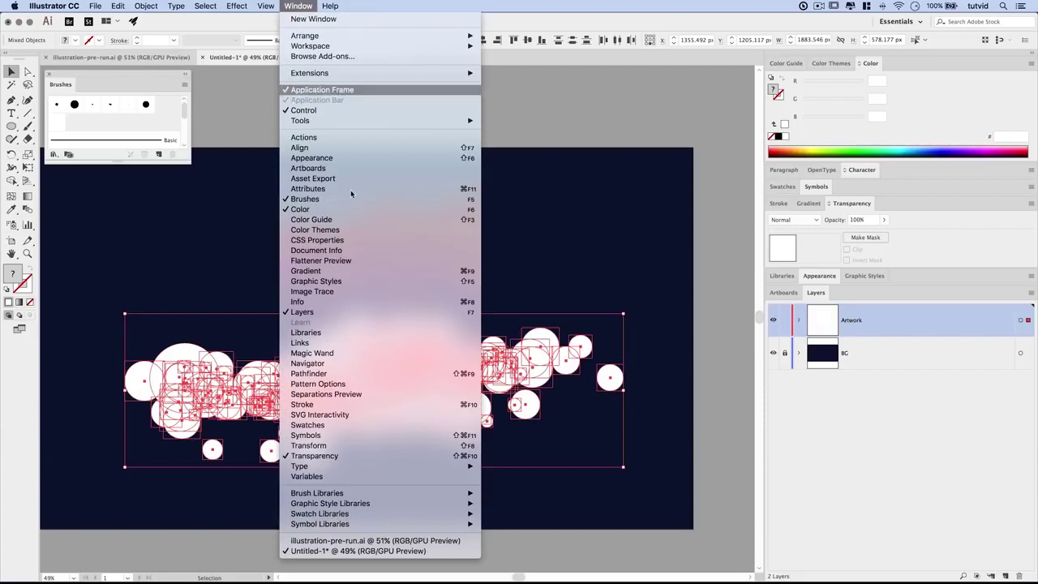
pyautogui.click(324, 373)
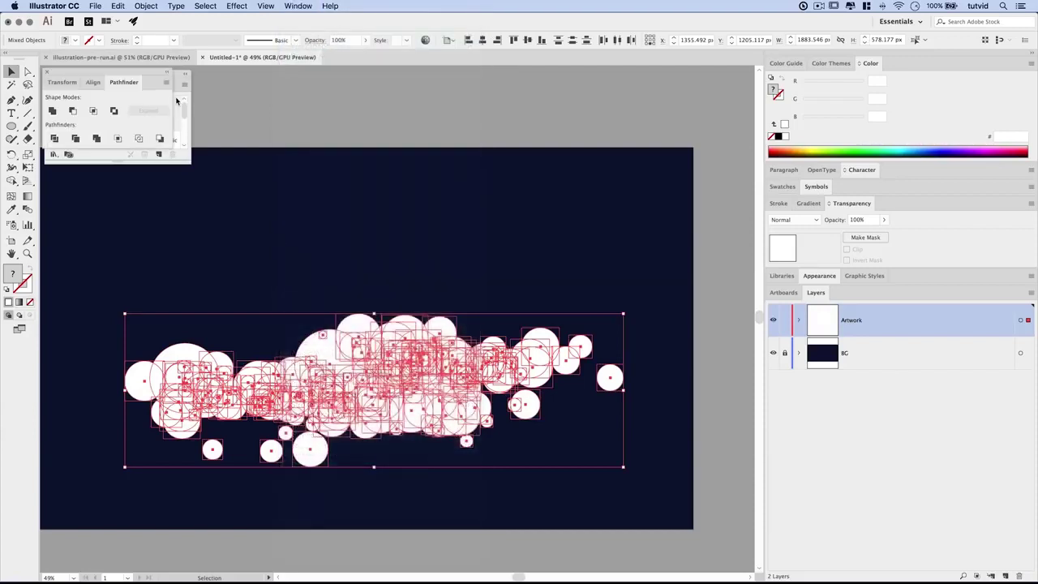
pyautogui.moveTo(128, 73); pyautogui.dragTo(691, 81)
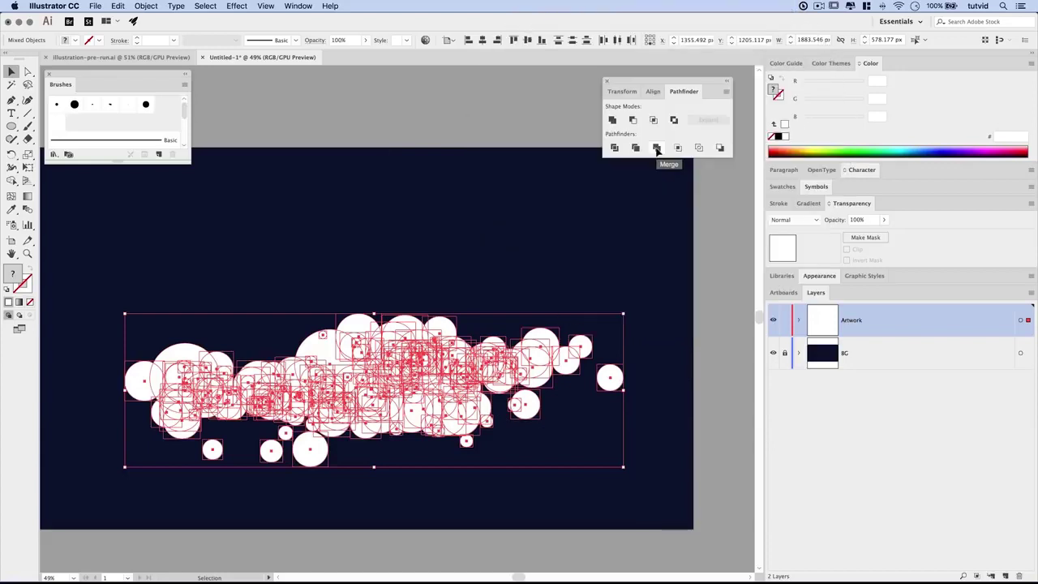
pyautogui.click(657, 147)
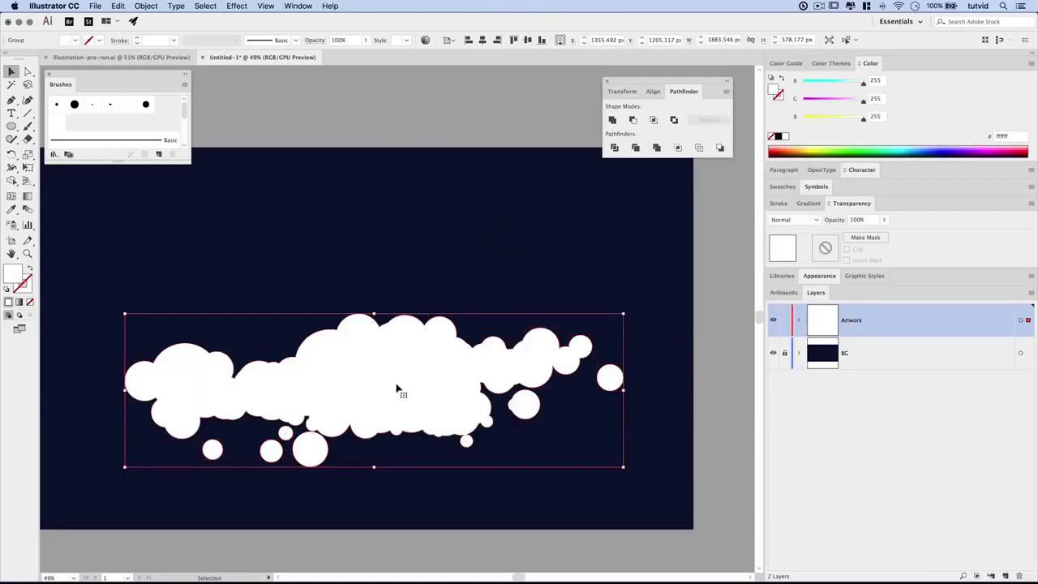
pyautogui.press('super+minus')
pyautogui.press('super+minus')
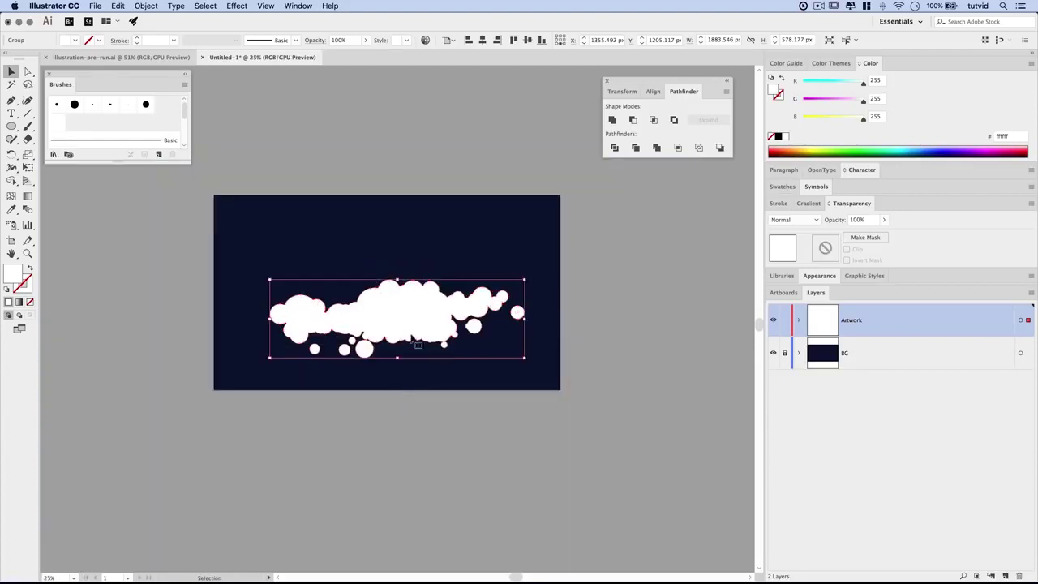
# - Move the merged cloud below the artboard, then paint a second cloud batch and move it lower right
pyautogui.moveTo(389, 309); pyautogui.dragTo(396, 449)
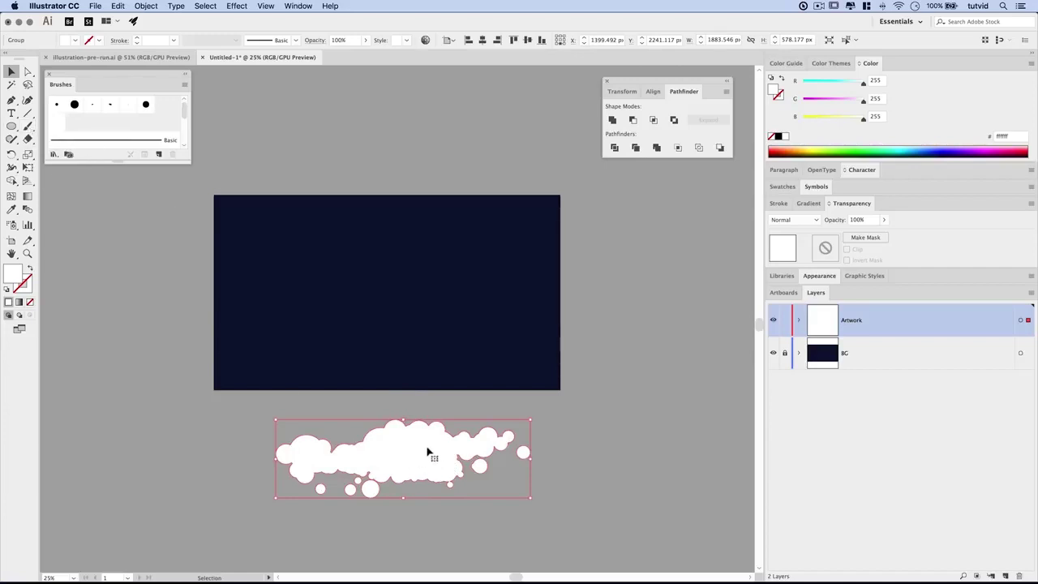
pyautogui.click(28, 125)
pyautogui.moveTo(295, 265)
pyautogui.mouseDown()
pyautogui.moveTo(479, 261)
pyautogui.moveTo(243, 272)
pyautogui.moveTo(376, 292)
pyautogui.mouseUp()
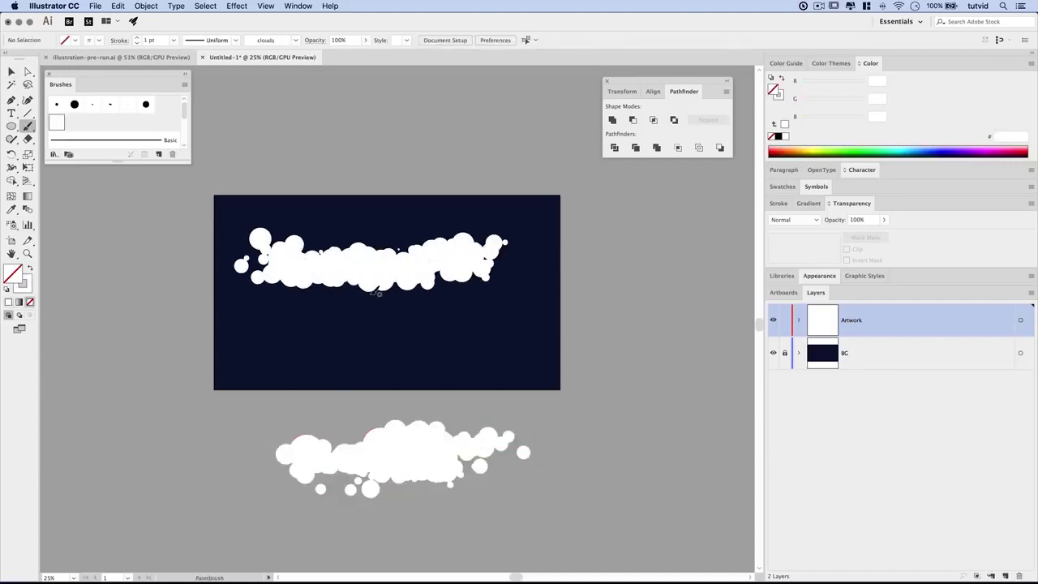
pyautogui.moveTo(446, 264)
pyautogui.mouseDown()
pyautogui.moveTo(259, 231)
pyautogui.moveTo(295, 305)
pyautogui.mouseUp()
pyautogui.press('l')
pyautogui.moveTo(395, 252); pyautogui.dragTo(452, 239)
pyautogui.hotkey('ctrl', 'a')
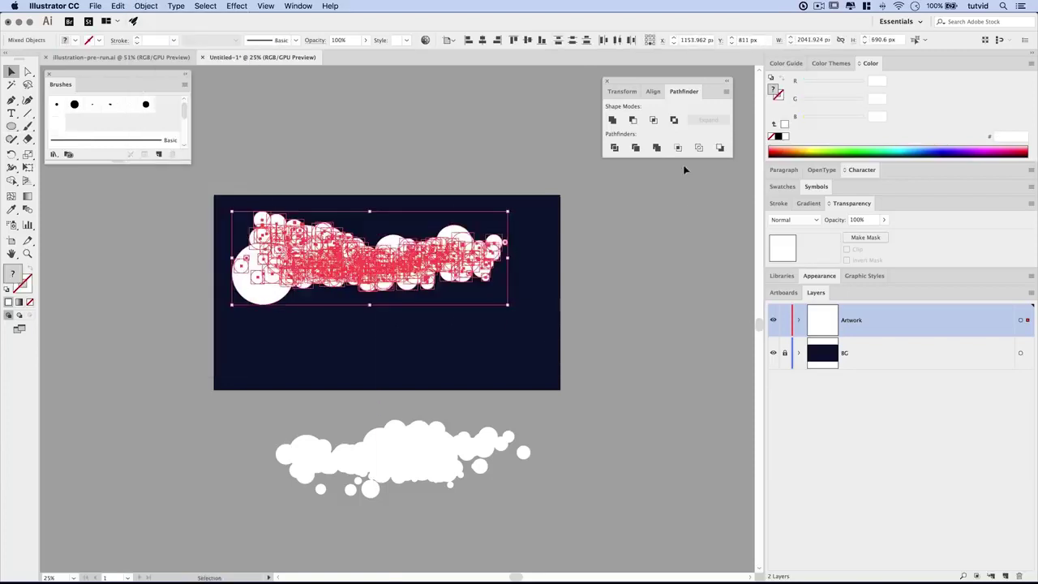
pyautogui.moveTo(348, 243); pyautogui.dragTo(690, 440)
# - Build a third cloud row from brush strokes and white circles and move it below, lower left
pyautogui.press('b')
pyautogui.moveTo(462, 316)
pyautogui.mouseDown()
pyautogui.moveTo(309, 323)
pyautogui.moveTo(559, 317)
pyautogui.moveTo(218, 309)
pyautogui.moveTo(543, 296)
pyautogui.moveTo(187, 312)
pyautogui.mouseUp()
pyautogui.press('l')
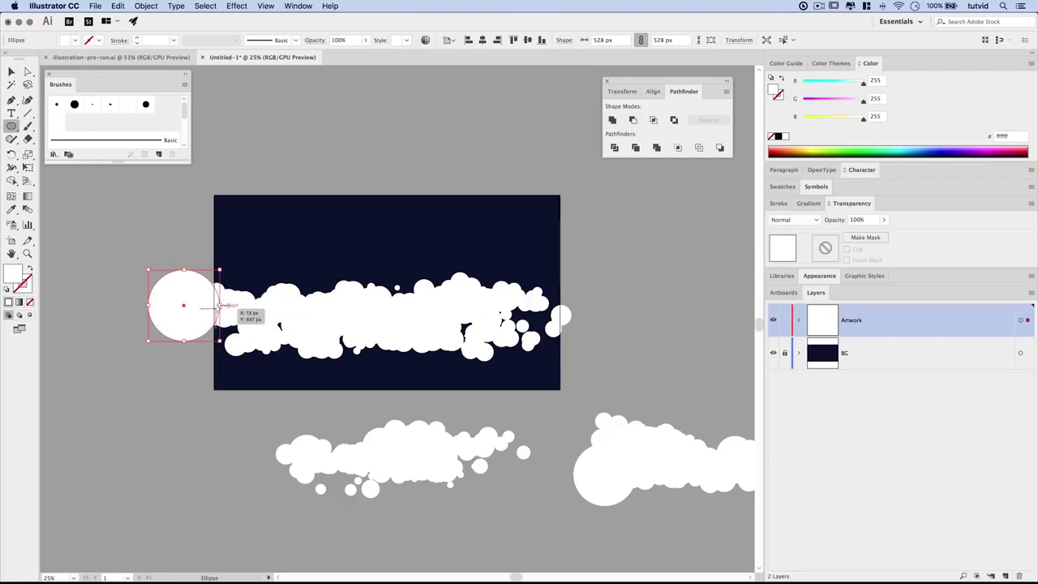
pyautogui.moveTo(148, 270); pyautogui.dragTo(215, 339)
pyautogui.moveTo(235, 308); pyautogui.dragTo(300, 369)
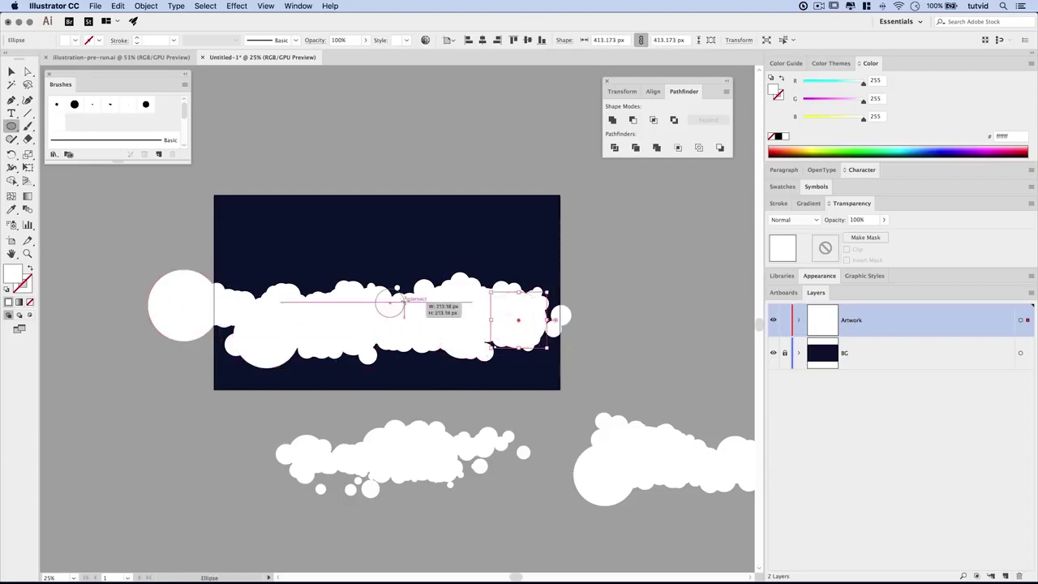
pyautogui.moveTo(467, 340)
pyautogui.mouseDown()
pyautogui.moveTo(386, 286)
pyautogui.moveTo(455, 357)
pyautogui.mouseUp()
pyautogui.press('v')
pyautogui.press('super+a')
pyautogui.press('super+shift+a')
pyautogui.press('super+minus')
pyautogui.moveTo(410, 304); pyautogui.dragTo(213, 373)
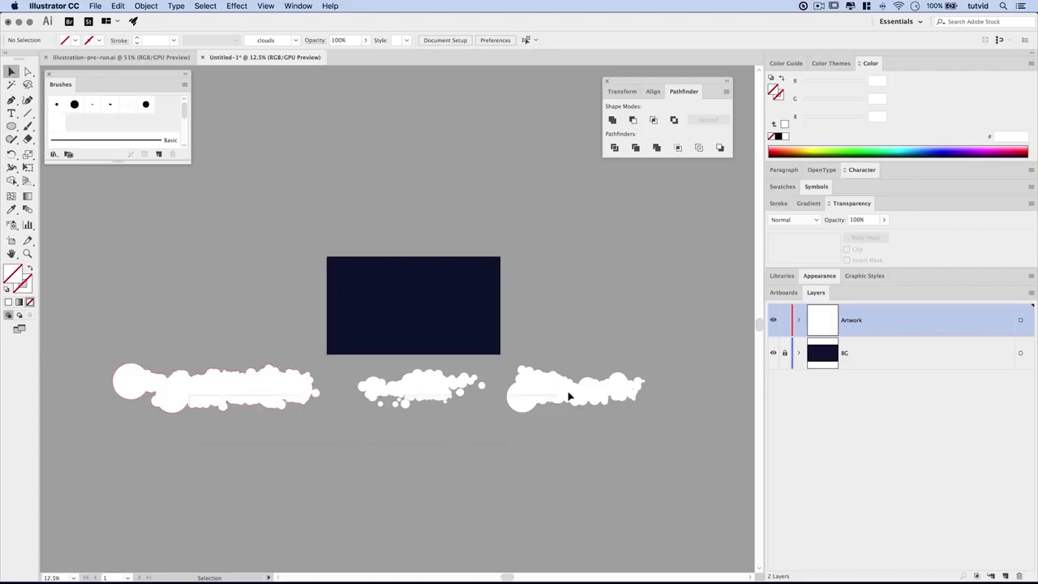
# - Fill the three selected cloud clusters with hex colour 004d84
pyautogui.click(597, 386)
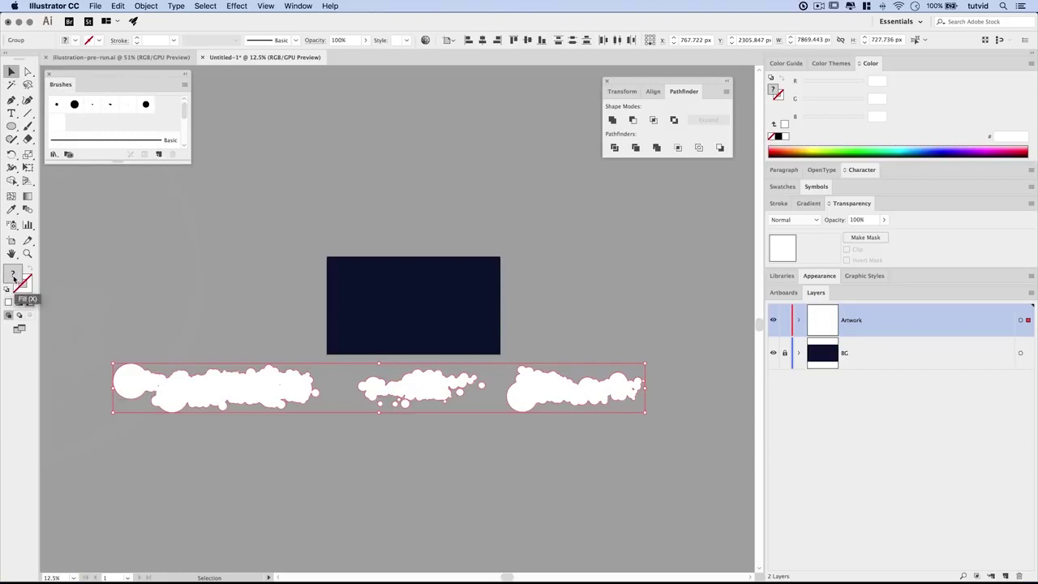
pyautogui.doubleClick(13, 279)
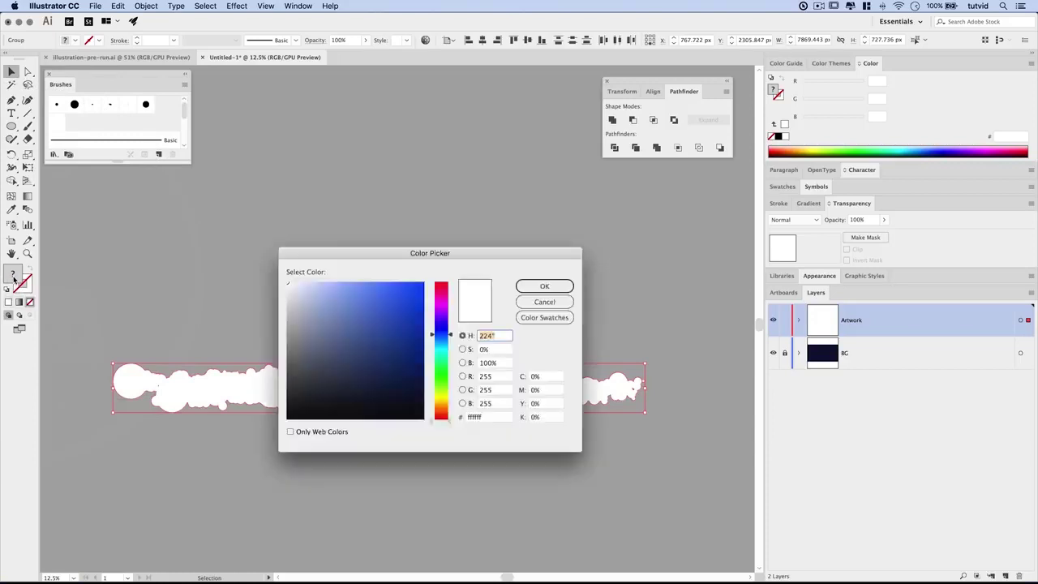
pyautogui.moveTo(456, 253); pyautogui.dragTo(453, 118)
pyautogui.doubleClick(470, 282)
pyautogui.write('004d')
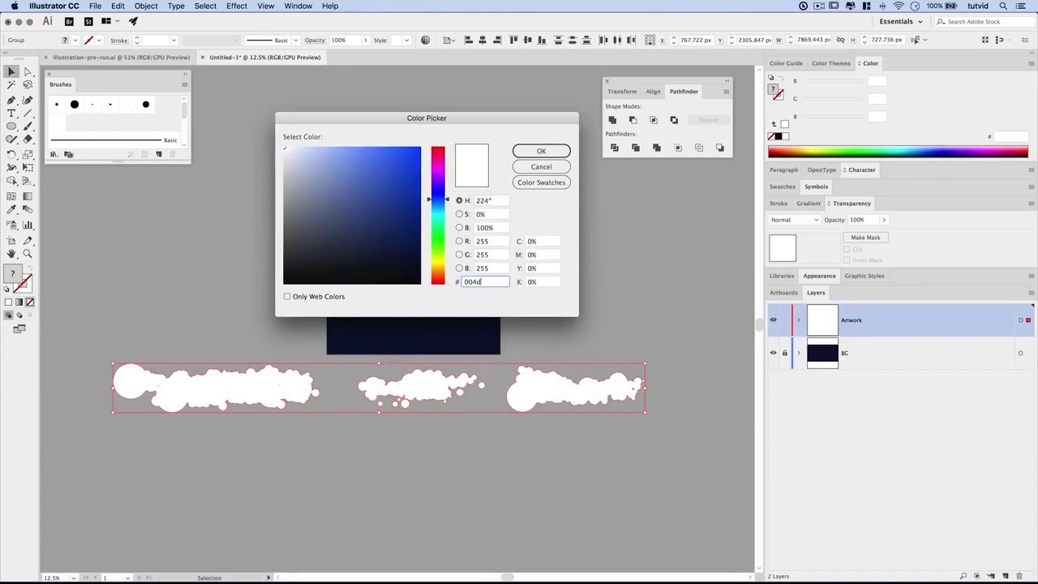
pyautogui.write('84')
pyautogui.press('Tab')
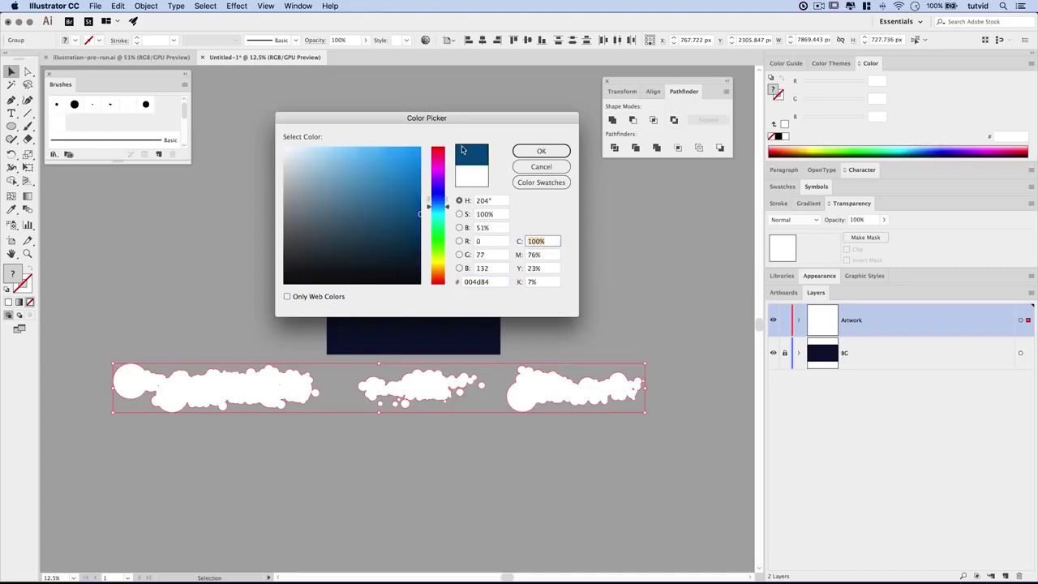
pyautogui.click(541, 151)
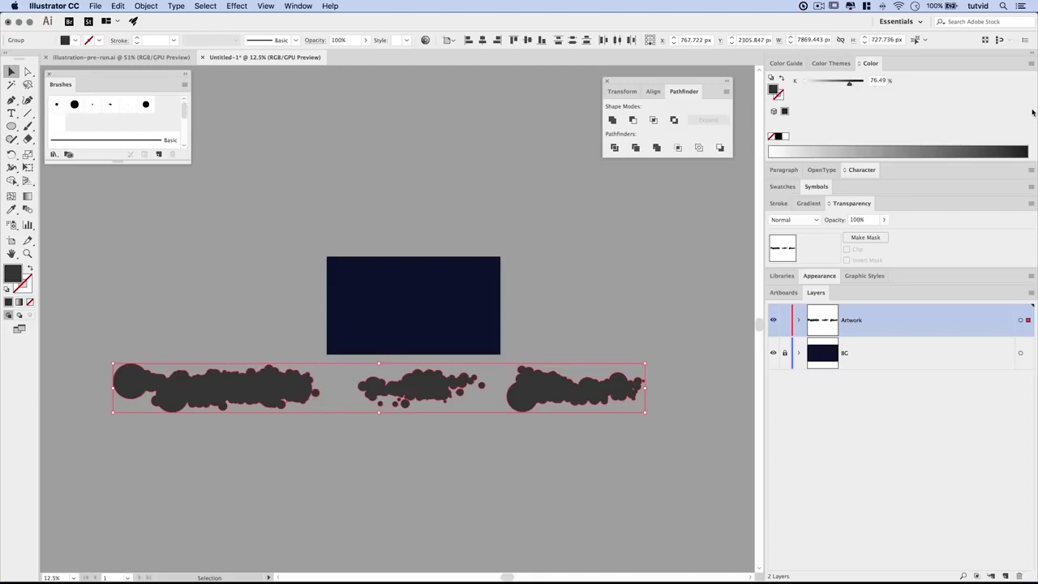
# - Switch the Color panel to HSB, showing the deep blue fill (H 205, S 100%, B 51.76%)
pyautogui.click(1031, 64)
pyautogui.click(1031, 63)
pyautogui.click(1031, 64)
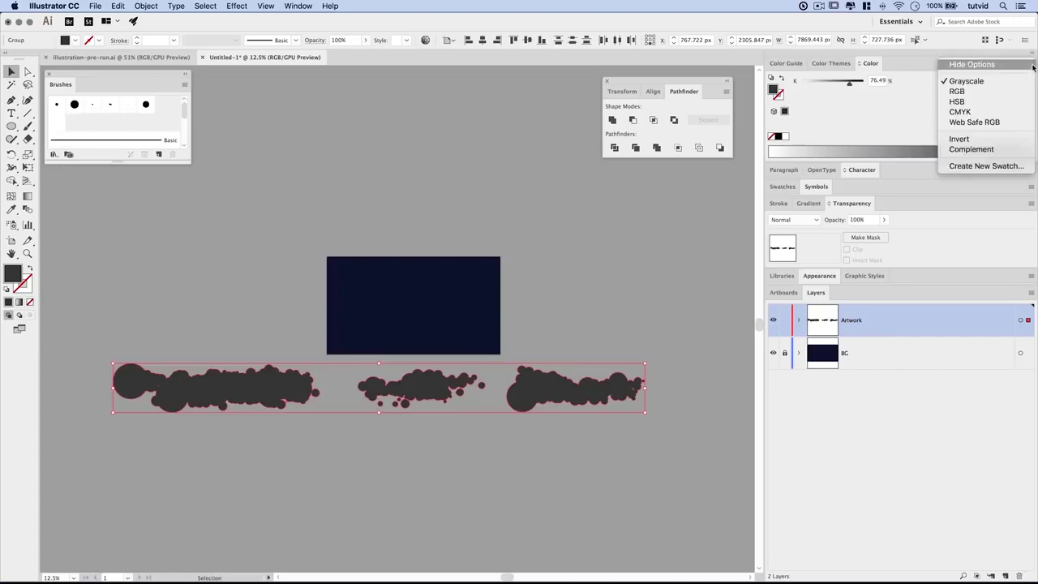
pyautogui.click(957, 101)
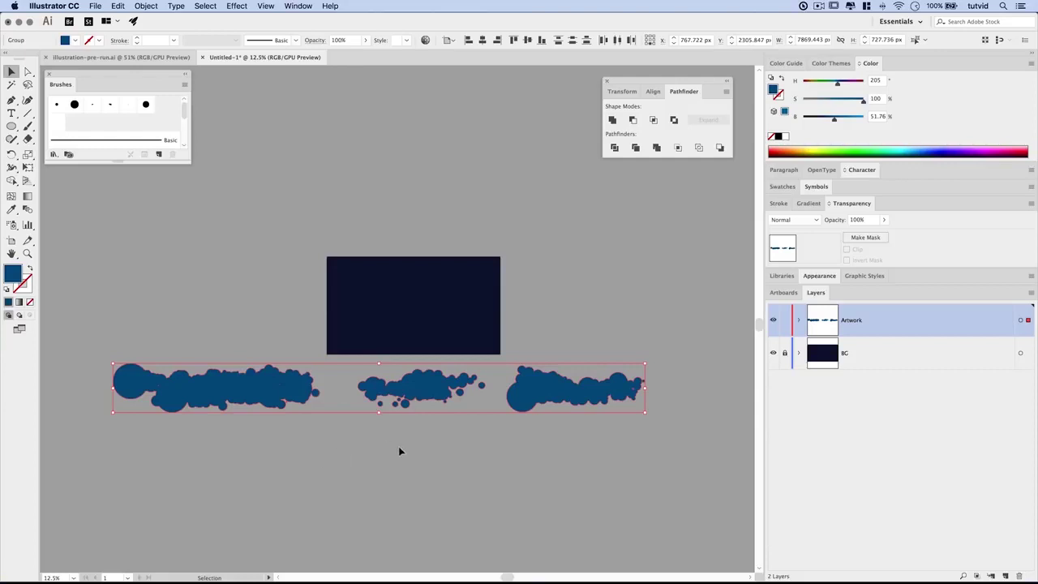
# - Expand the Artwork layer and select only the middle cloud group
pyautogui.click(799, 322)
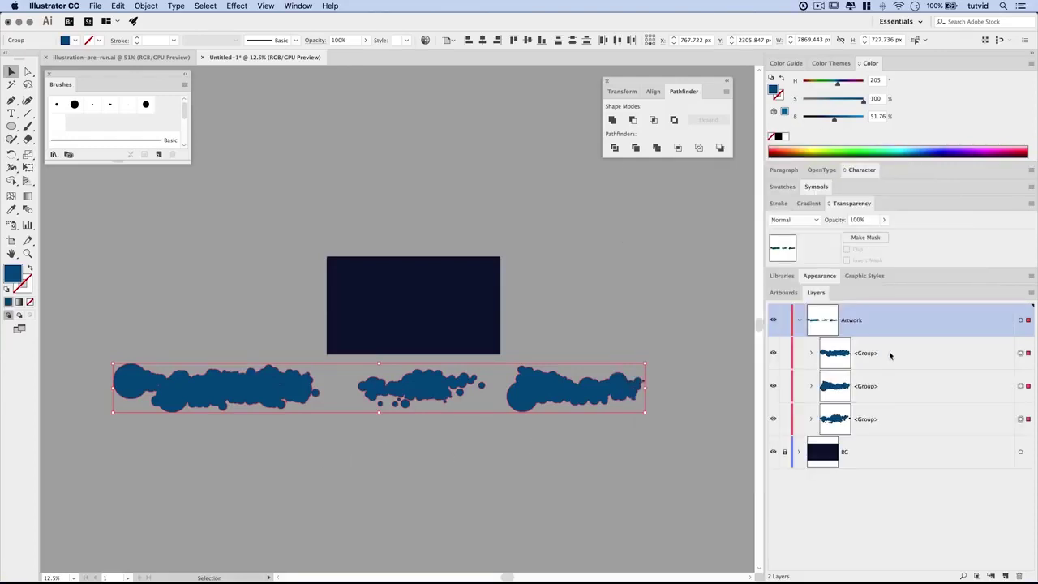
pyautogui.click(450, 439)
pyautogui.click(430, 389)
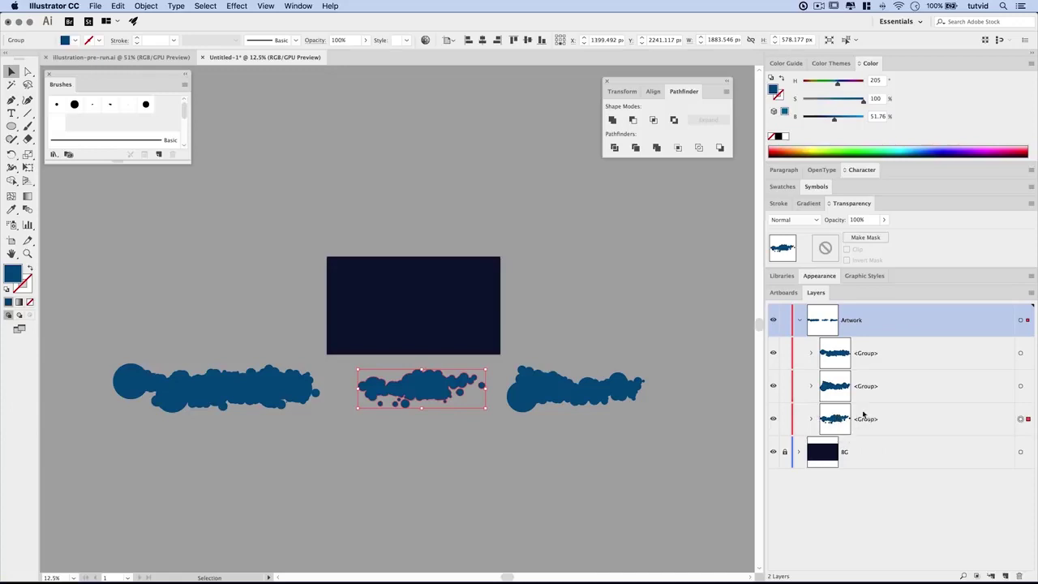
# - Bring the middle cloud group to the front of the Artwork layer
pyautogui.click(851, 418)
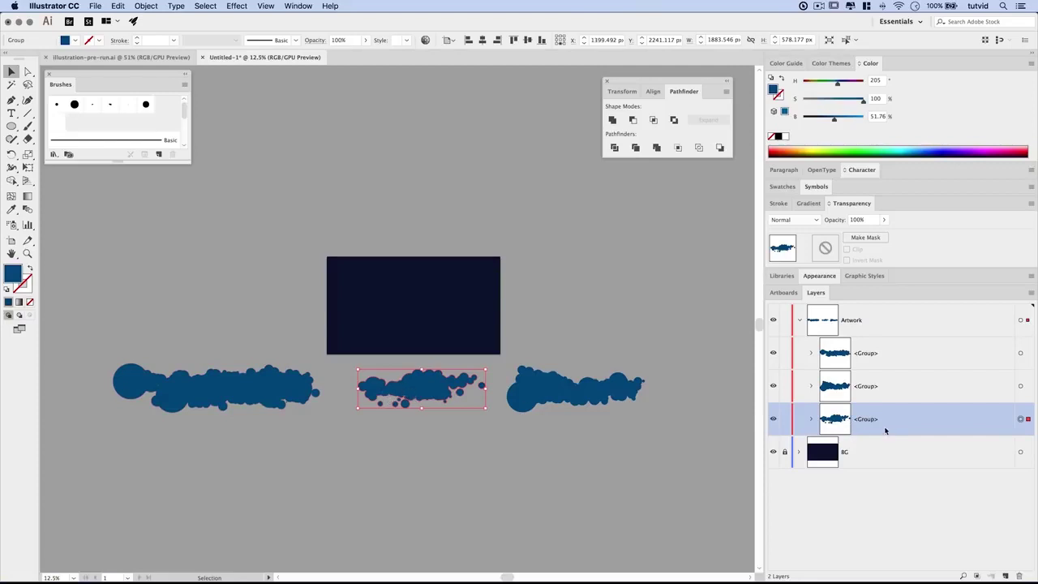
pyautogui.click(146, 6)
pyautogui.moveTo(155, 29)
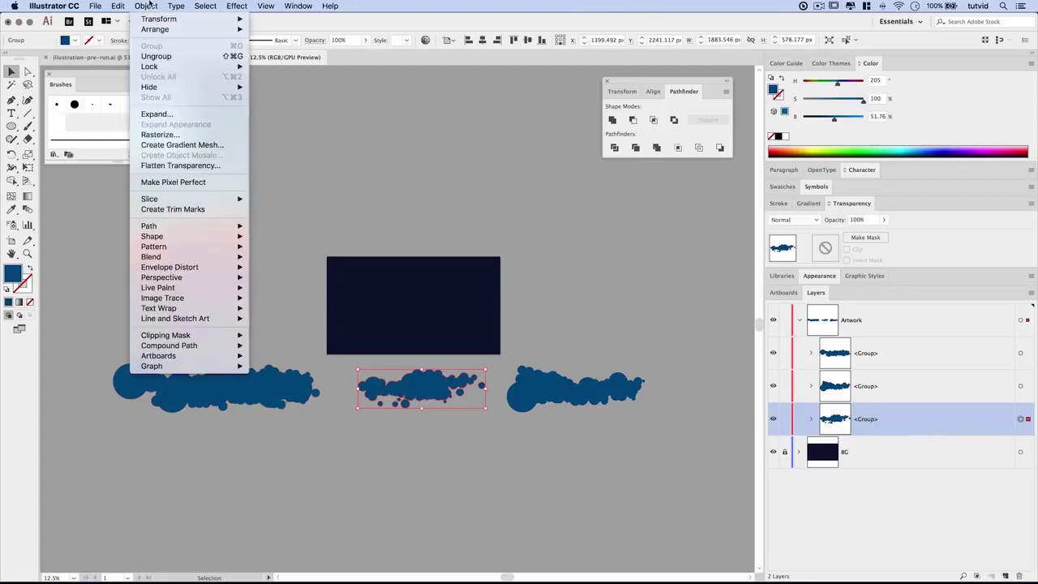
pyautogui.click(276, 29)
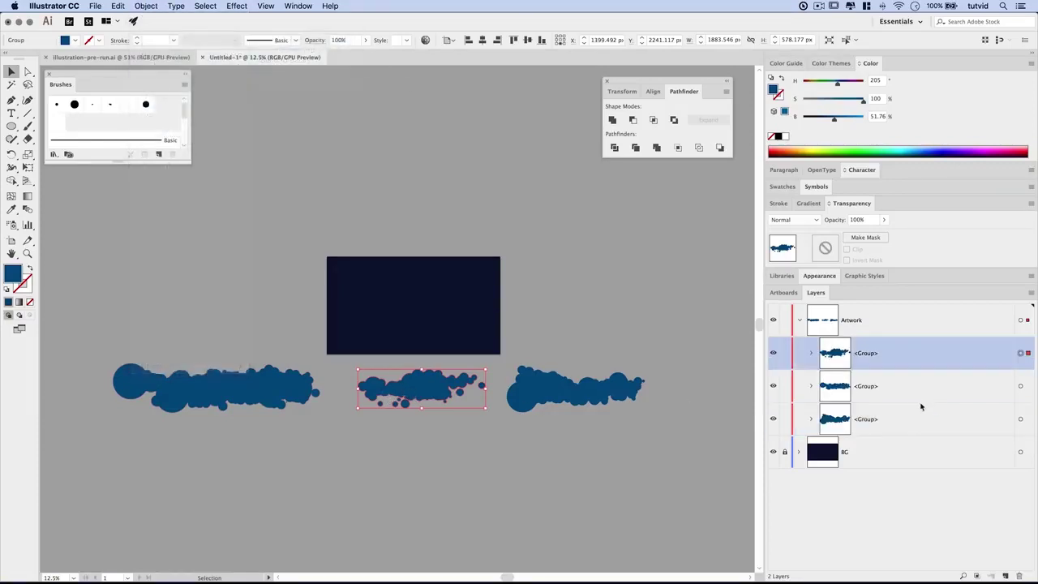
# - Send the left cloud group to the back, then select all three groups
pyautogui.click(248, 396)
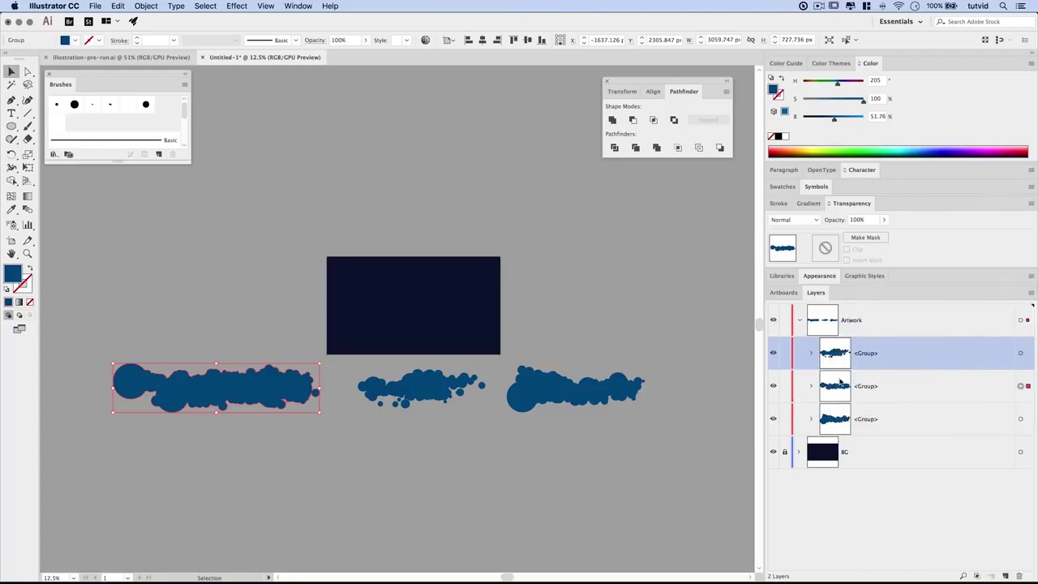
pyautogui.click(146, 6)
pyautogui.moveTo(156, 29)
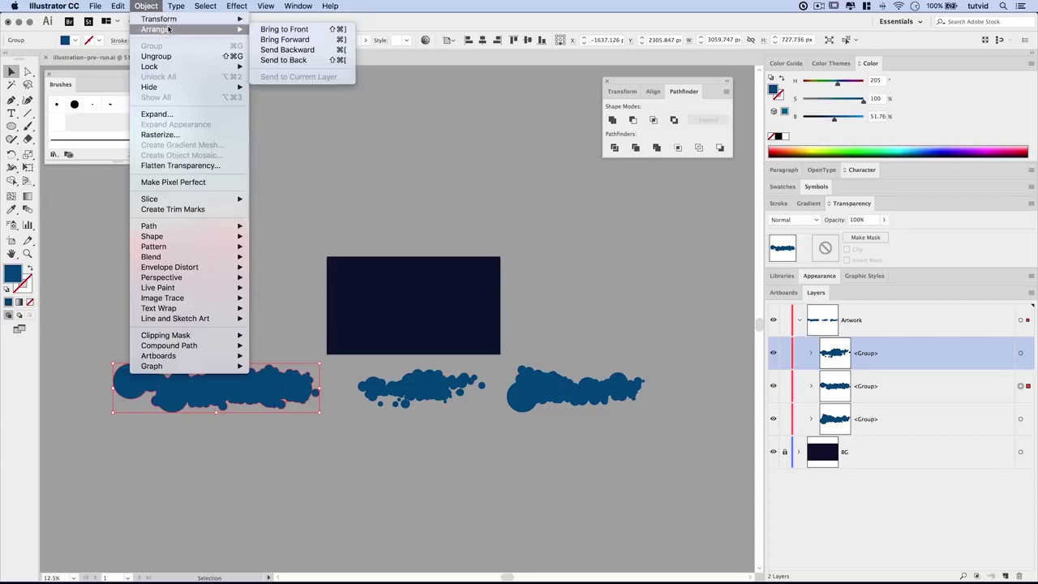
pyautogui.click(300, 62)
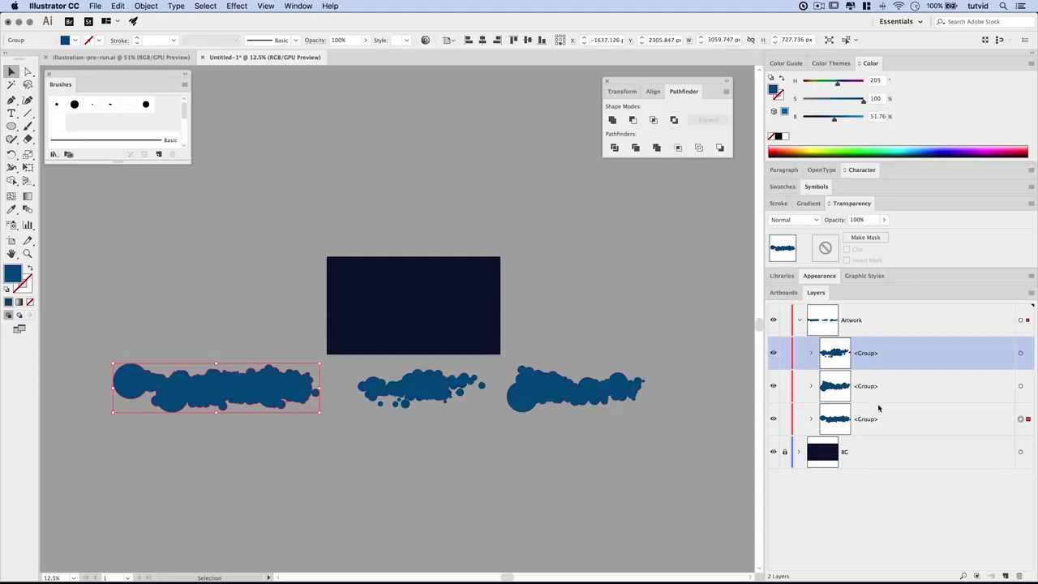
pyautogui.press('super+a')
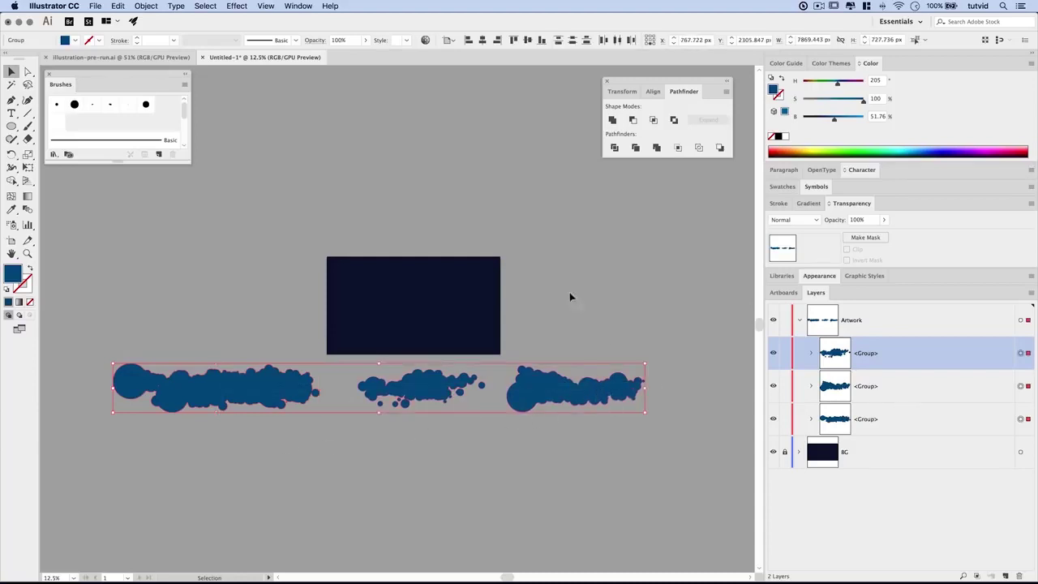
# - Align the three cloud groups on their horizontal centres and move them up onto the artboard
pyautogui.click(447, 40)
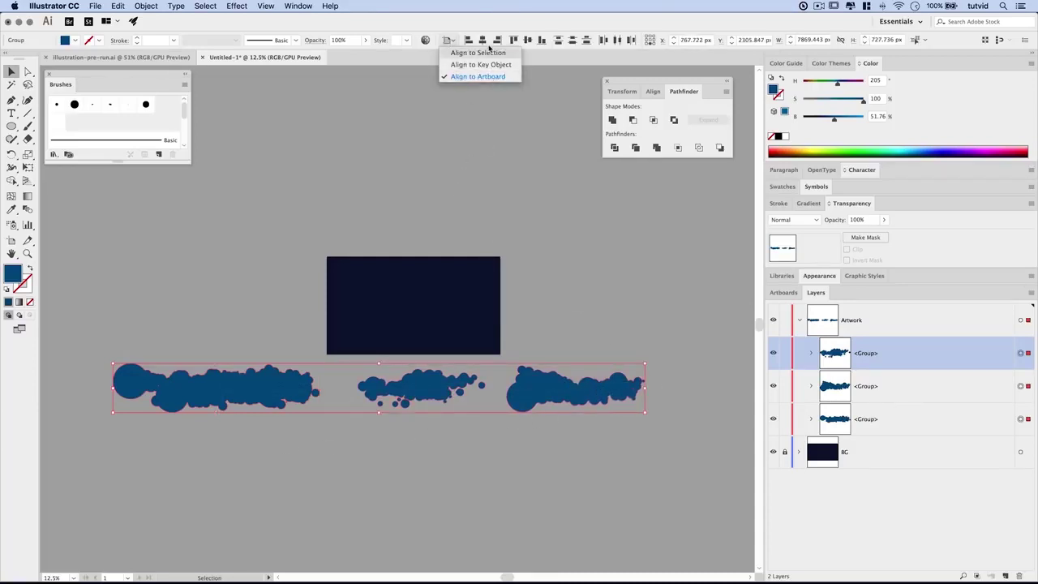
pyautogui.click(483, 39)
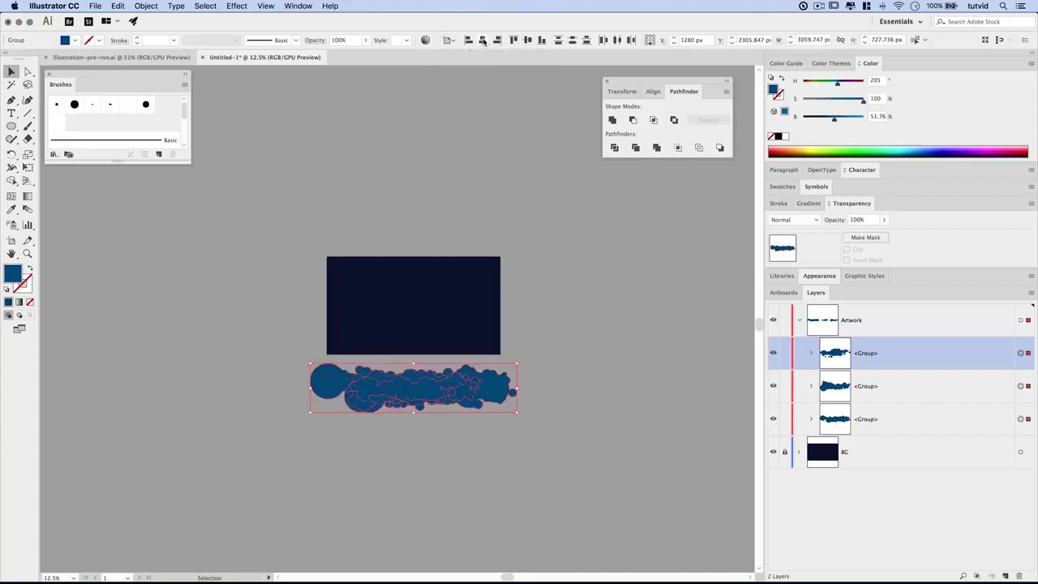
pyautogui.moveTo(435, 387); pyautogui.dragTo(435, 321)
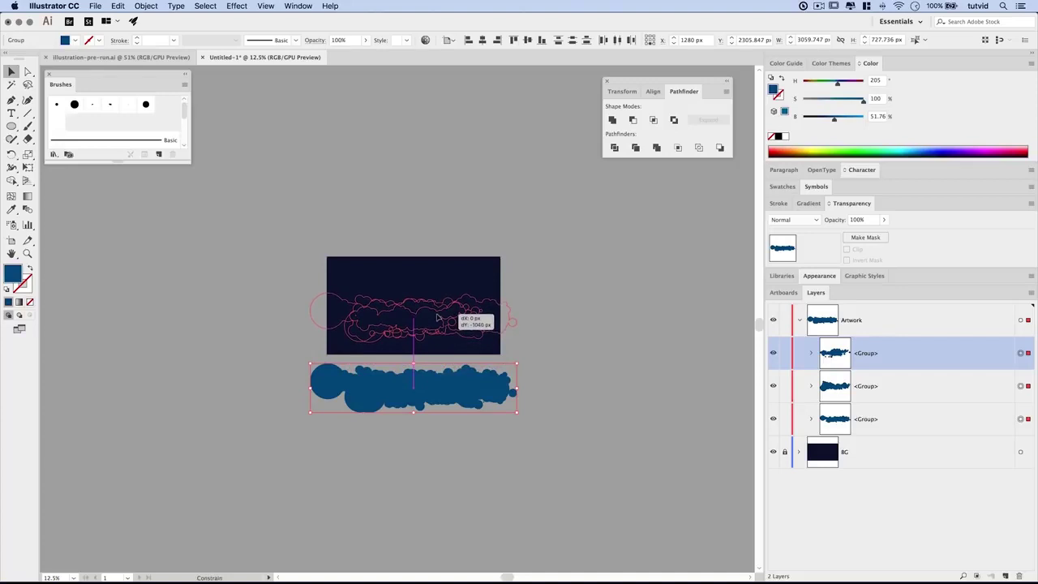
pyautogui.moveTo(436, 321); pyautogui.dragTo(435, 321)
# - Zoom in on the clouds, nudge one group upward, and select the smaller cloud group
pyautogui.press('z')
pyautogui.click(424, 317)
pyautogui.click(430, 357)
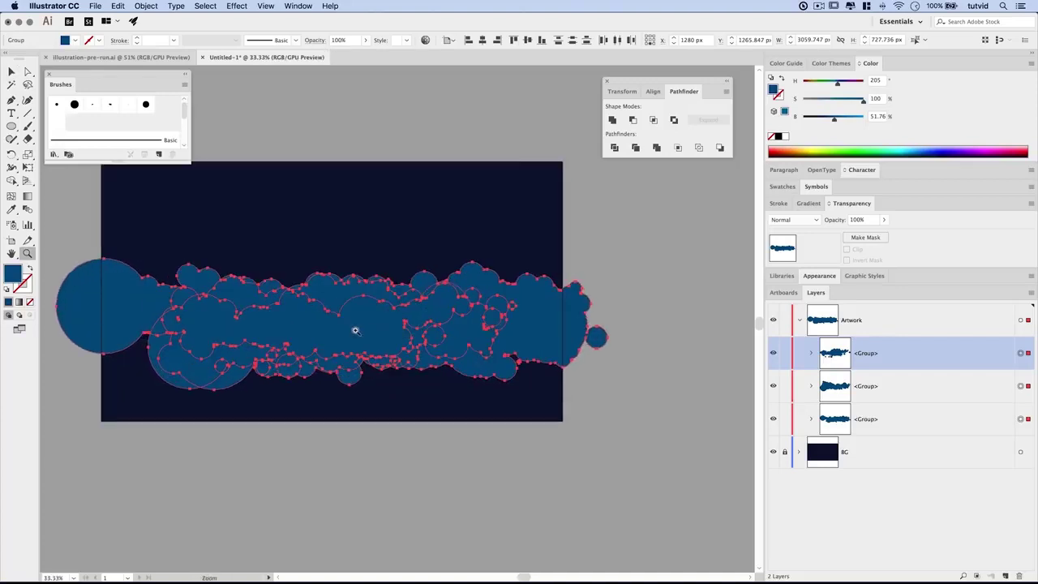
pyautogui.press('v')
pyautogui.click(420, 403)
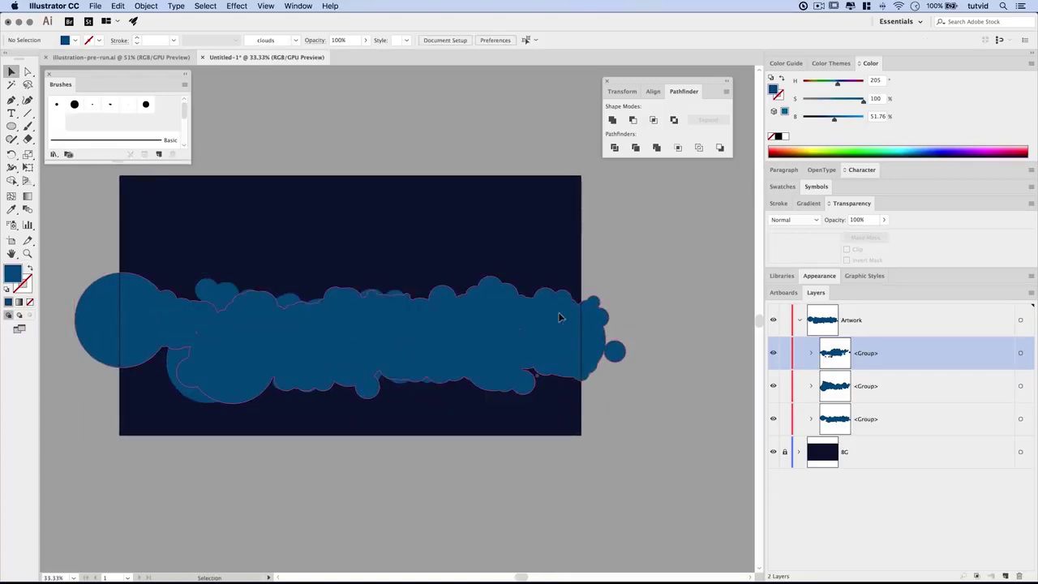
pyautogui.click(560, 317)
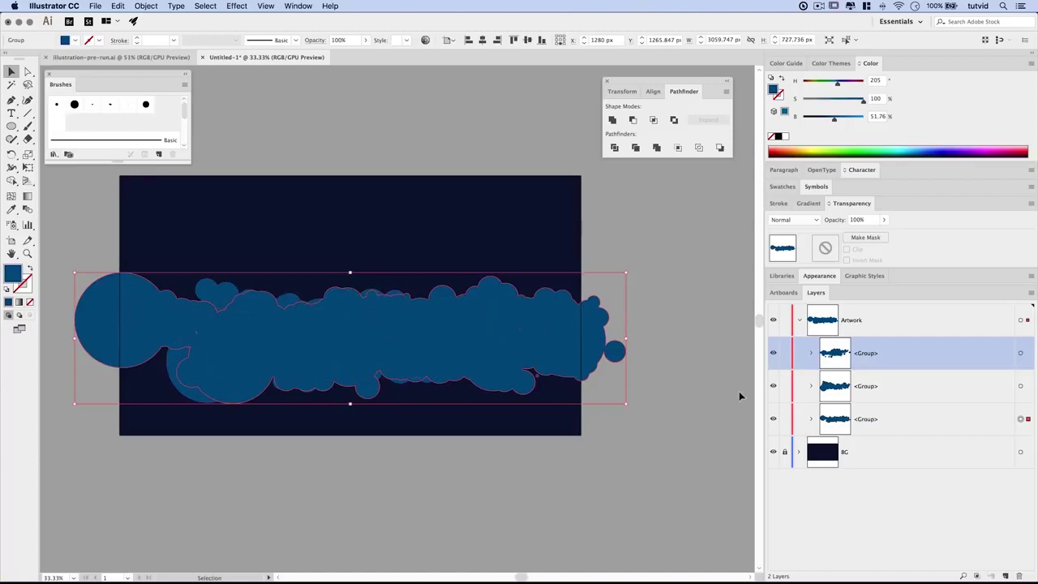
pyautogui.hotkey('shift', 'Up')
pyautogui.hotkey('shift', 'Up')
pyautogui.hotkey('shift', 'Up')
pyautogui.hotkey('shift', 'Up')
pyautogui.hotkey('shift', 'Up')
pyautogui.hotkey('shift', 'Up')
pyautogui.hotkey('shift', 'Up')
pyautogui.hotkey('shift', 'Up')
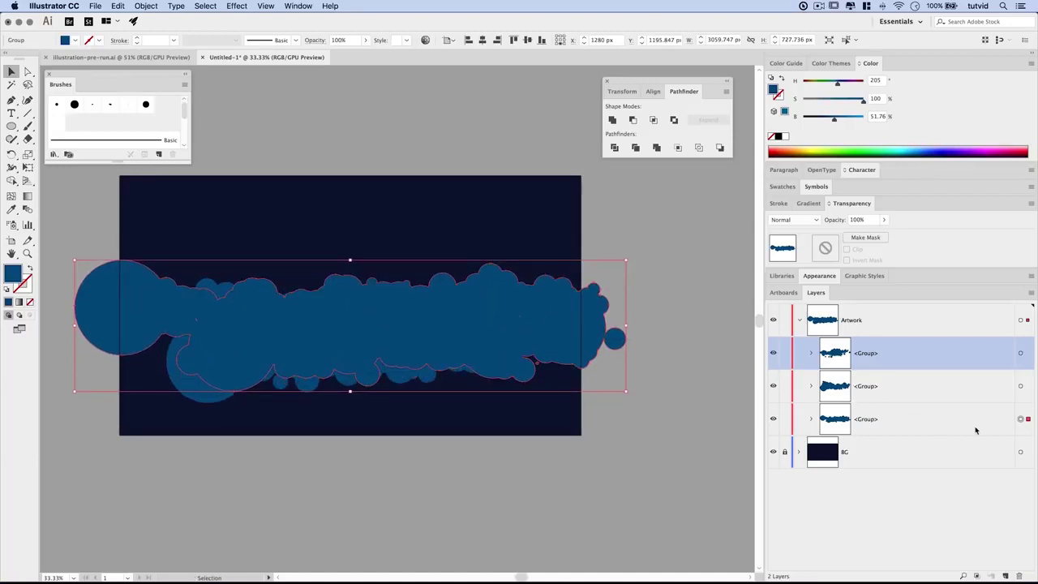
pyautogui.click(1015, 428)
pyautogui.click(1020, 355)
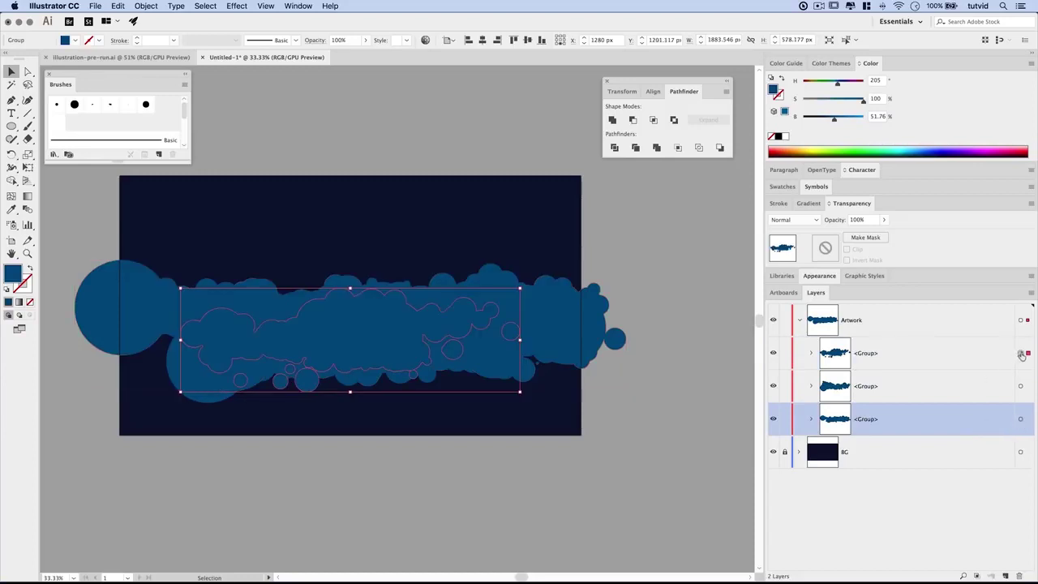
# - Set the middle cloud group to 75% opacity and the widest group to 35%
pyautogui.click(869, 219)
pyautogui.click(1019, 386)
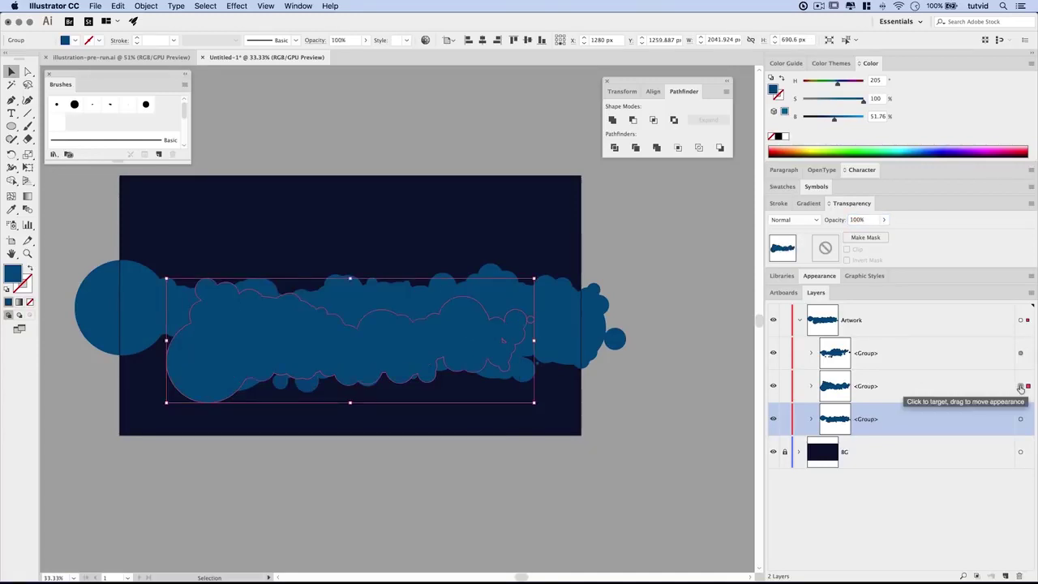
pyautogui.click(861, 219)
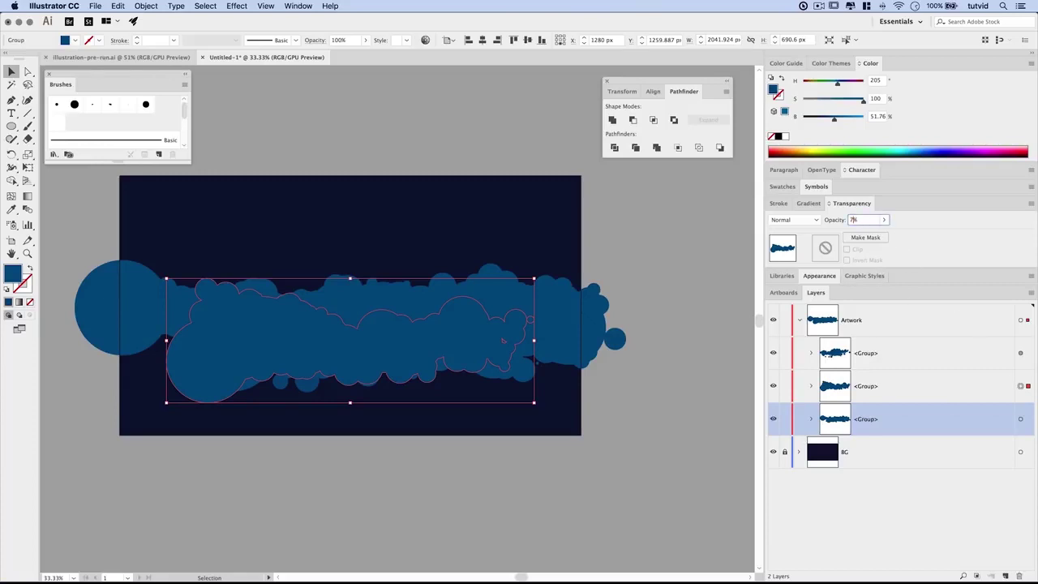
pyautogui.write('5%')
pyautogui.press('Return')
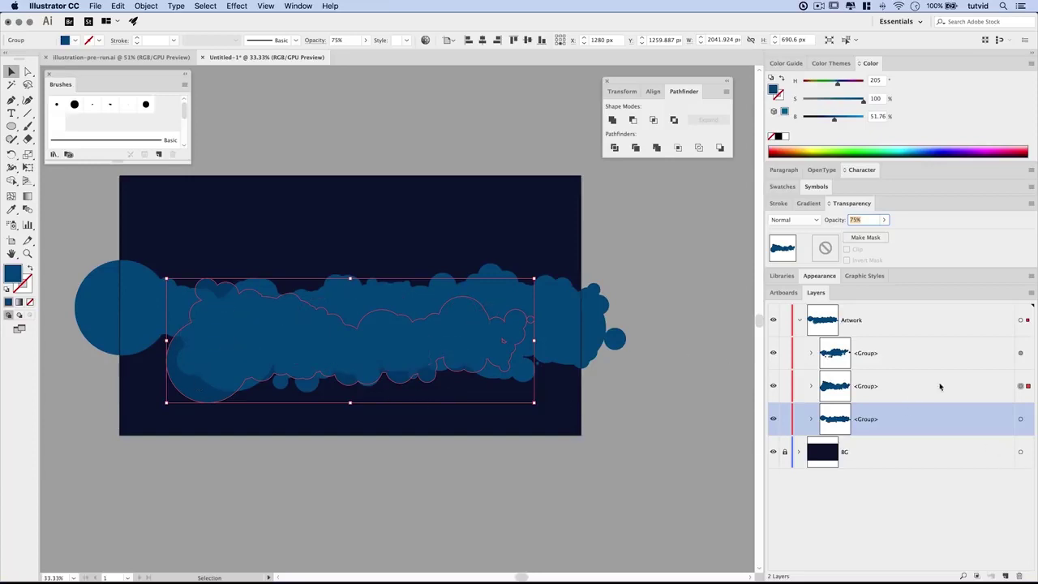
pyautogui.click(1019, 419)
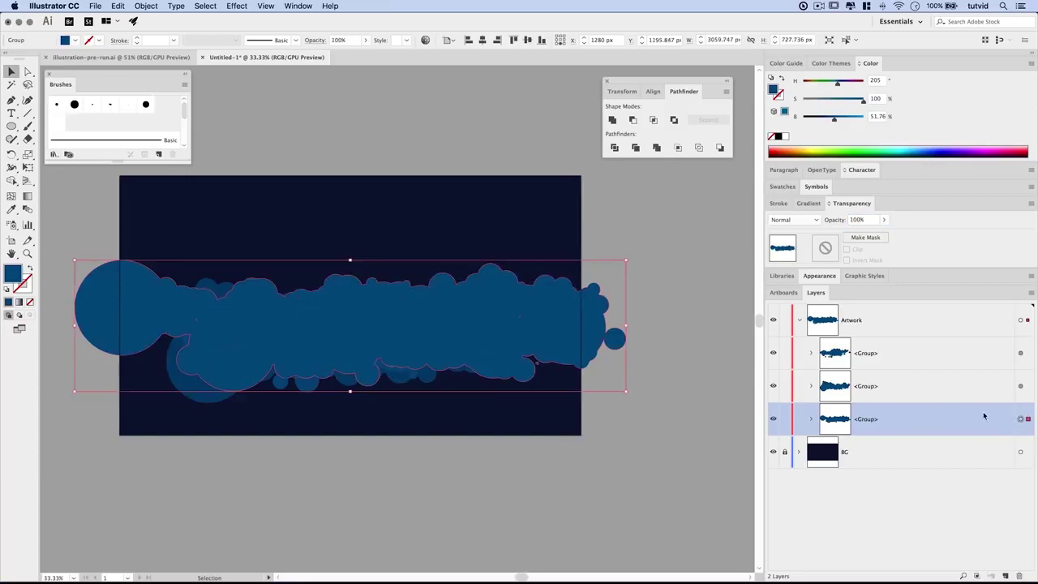
pyautogui.click(853, 219)
pyautogui.write('35')
pyautogui.press('Return')
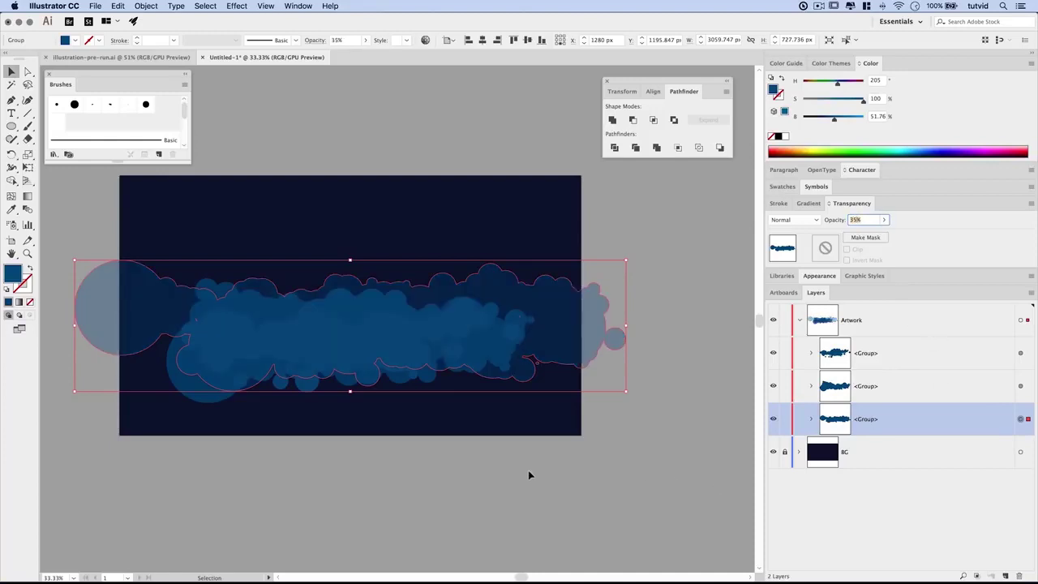
# - Nudge the 35% group up, and slightly tilt and raise the inner and 75% cloud groups
pyautogui.click(528, 475)
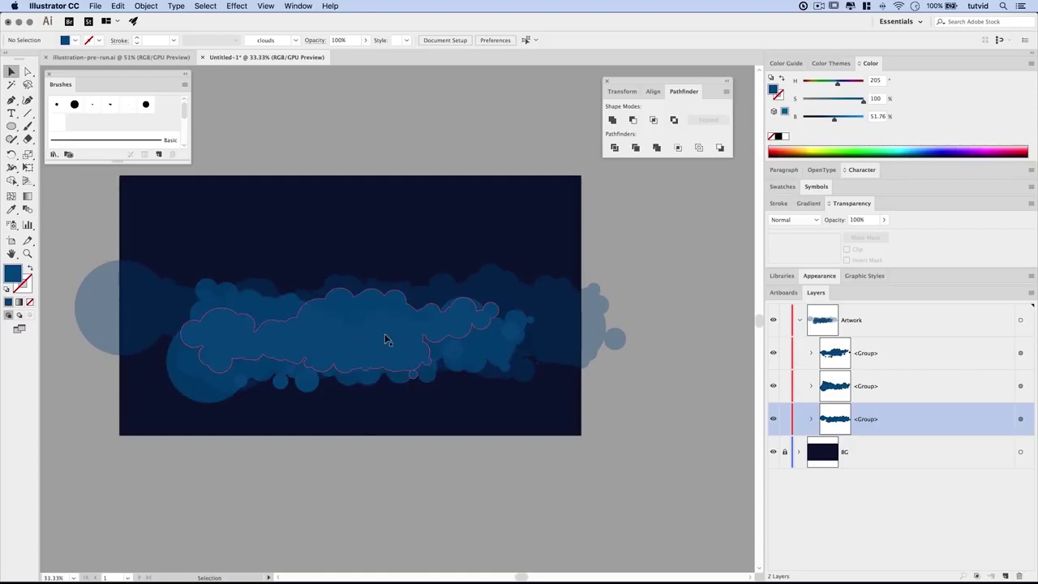
pyautogui.click(606, 353)
pyautogui.hotkey('shift', 'Up')
pyautogui.click(366, 308)
pyautogui.moveTo(524, 285)
pyautogui.mouseDown()
pyautogui.moveTo(542, 403)
pyautogui.moveTo(548, 393)
pyautogui.mouseUp()
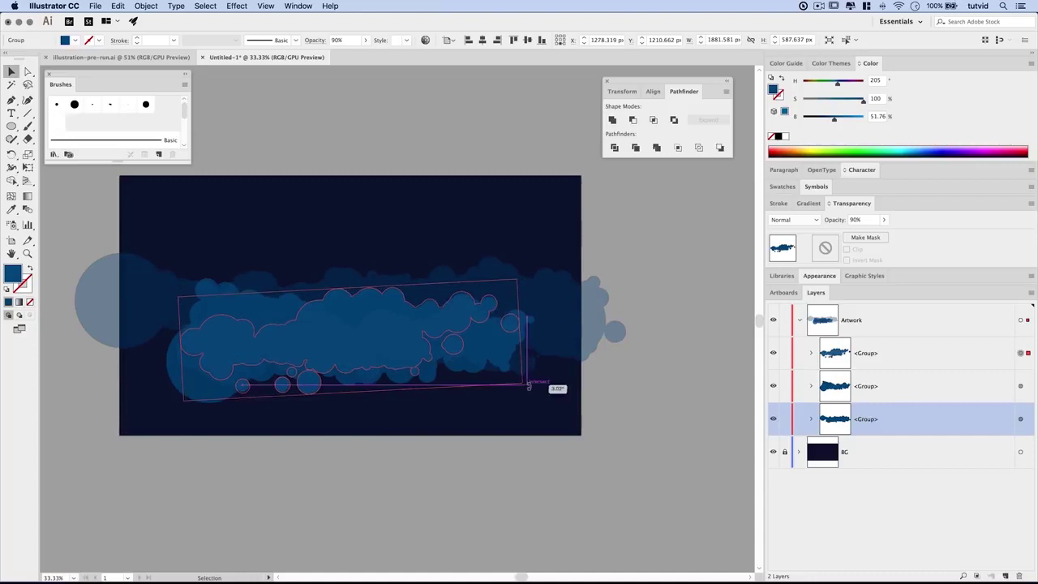
pyautogui.moveTo(247, 291); pyautogui.dragTo(273, 300)
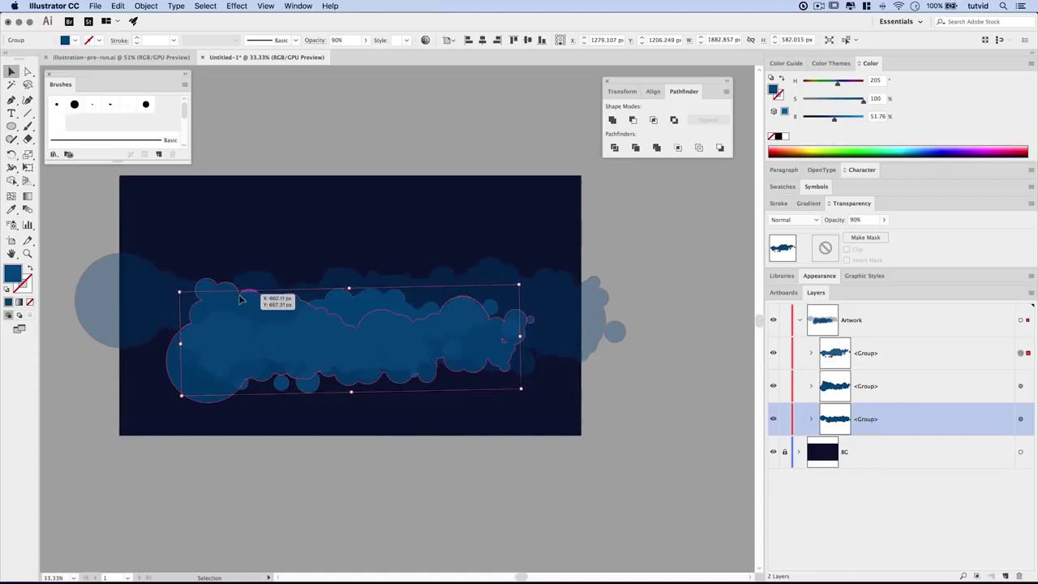
pyautogui.moveTo(538, 408); pyautogui.dragTo(539, 391)
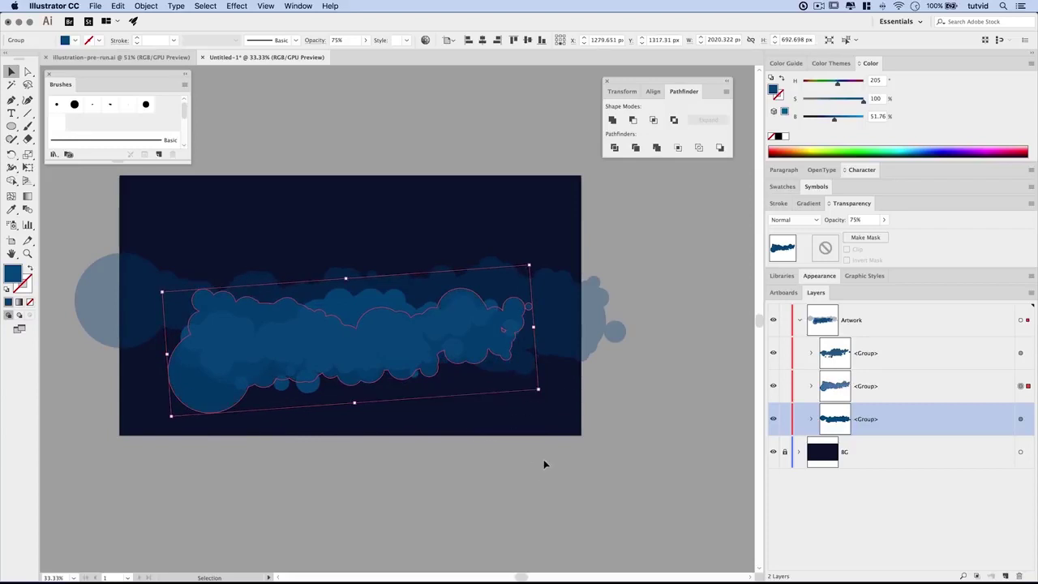
pyautogui.hotkey('shift', 'Up')
pyautogui.hotkey('shift', 'Up')
# - Nudge the 90% opacity cloud group right and adjust its height slightly
pyautogui.hotkey('shift', 'Up')
pyautogui.hotkey('shift', 'Up')
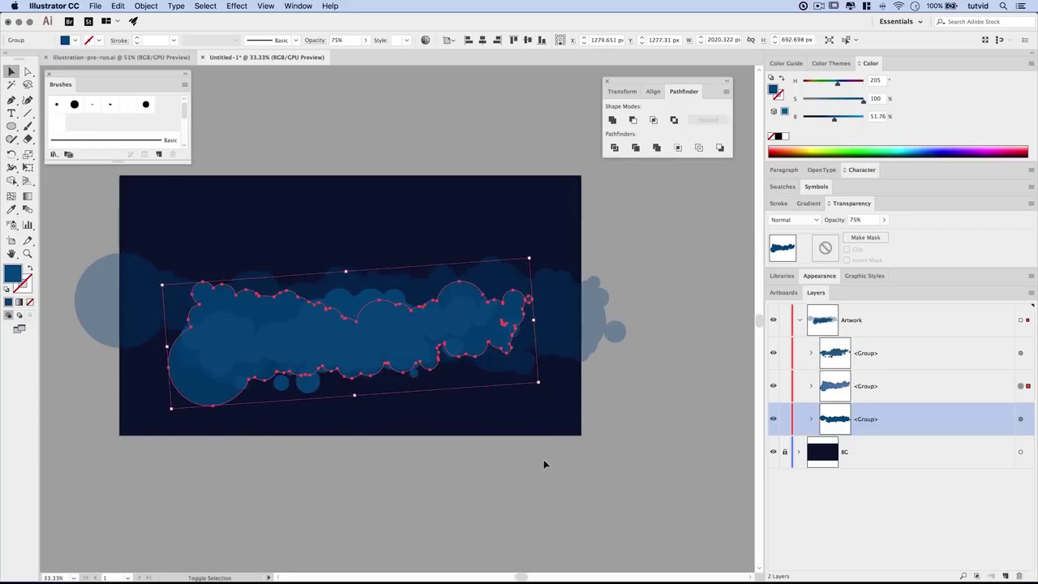
pyautogui.click(380, 347)
pyautogui.hotkey('shift', 'Right')
pyautogui.hotkey('shift', 'Right')
pyautogui.hotkey('shift', 'Right')
pyautogui.hotkey('shift', 'Right')
pyautogui.hotkey('shift', 'Right')
pyautogui.hotkey('shift', 'Right')
pyautogui.hotkey('shift', 'Right')
pyautogui.hotkey('shift', 'Right')
pyautogui.hotkey('shift', 'Right')
pyautogui.hotkey('shift', 'Right')
pyautogui.hotkey('shift', 'Up')
pyautogui.hotkey('shift', 'Up')
pyautogui.hotkey('shift', 'Up')
pyautogui.hotkey('shift', 'Down')
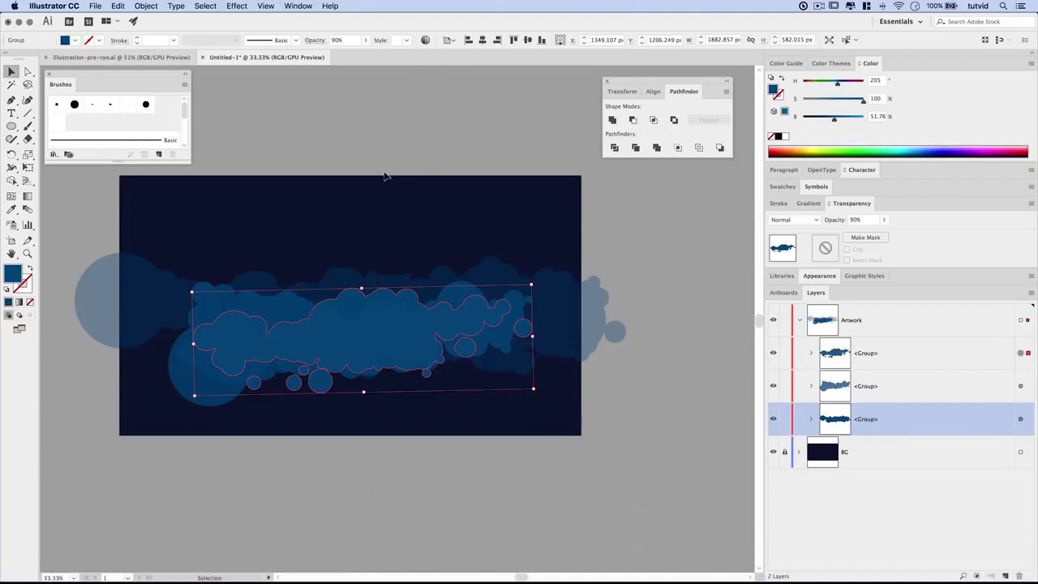
pyautogui.click(238, 6)
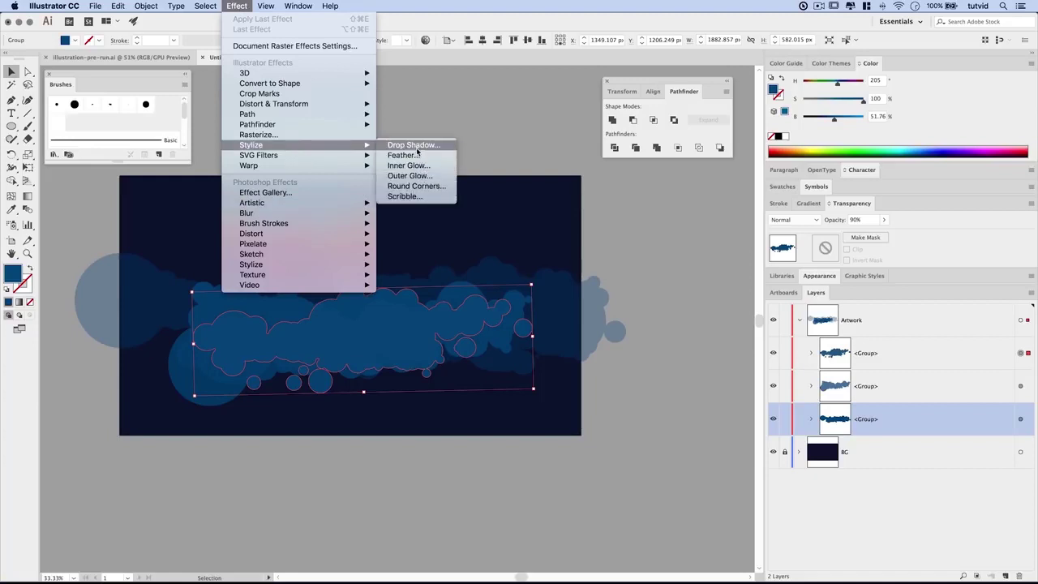
# - Give the first cloud group a drop shadow: 35% opacity, X 0, Y -10, 25 px blur
pyautogui.moveTo(251, 144)
pyautogui.click(405, 144)
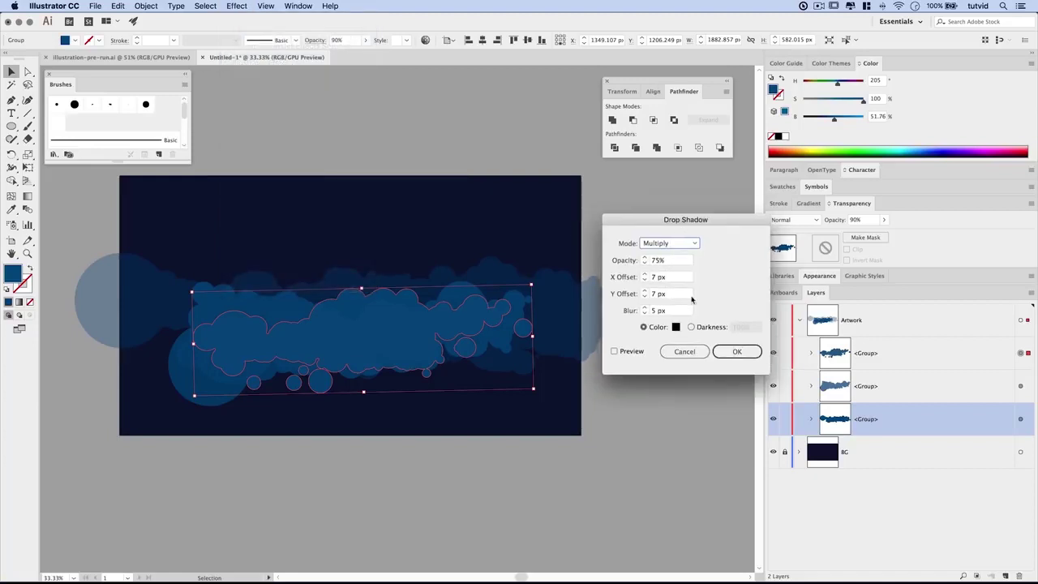
pyautogui.click(666, 260)
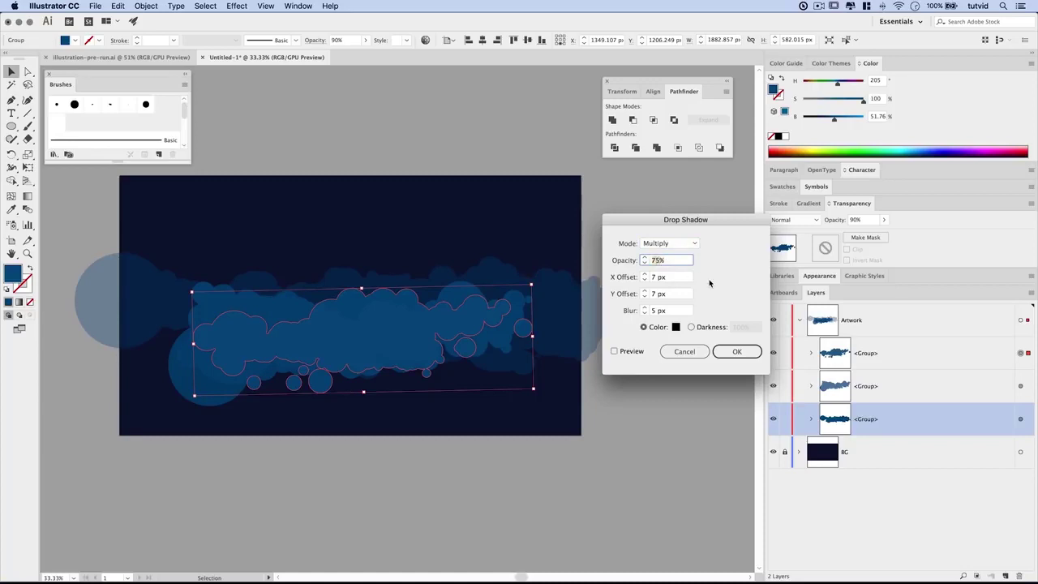
pyautogui.write('35')
pyautogui.press('Tab')
pyautogui.write('0')
pyautogui.press('Tab')
pyautogui.press('Tab')
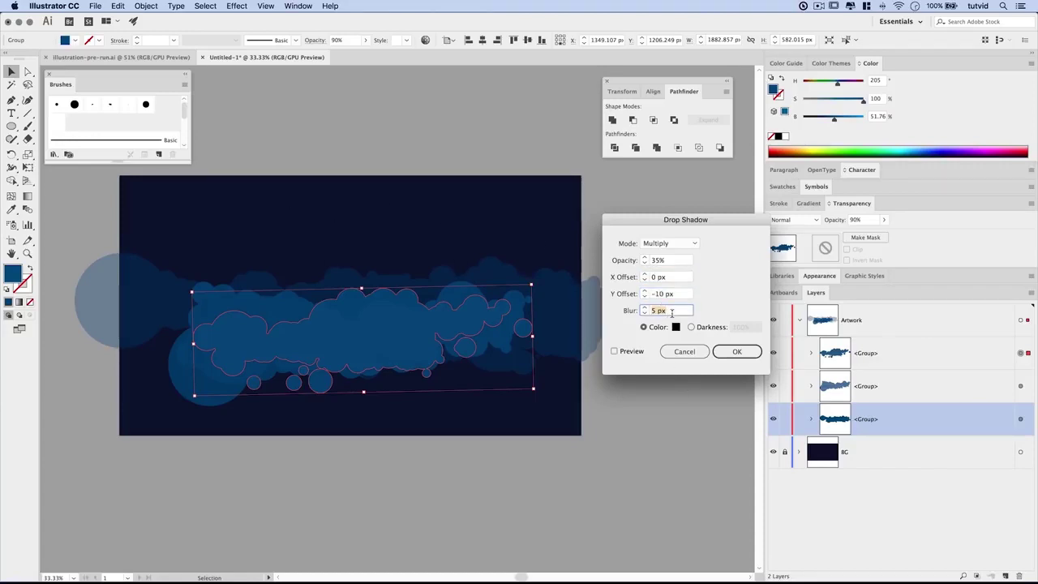
pyautogui.write('25')
pyautogui.press('Tab')
pyautogui.click(746, 358)
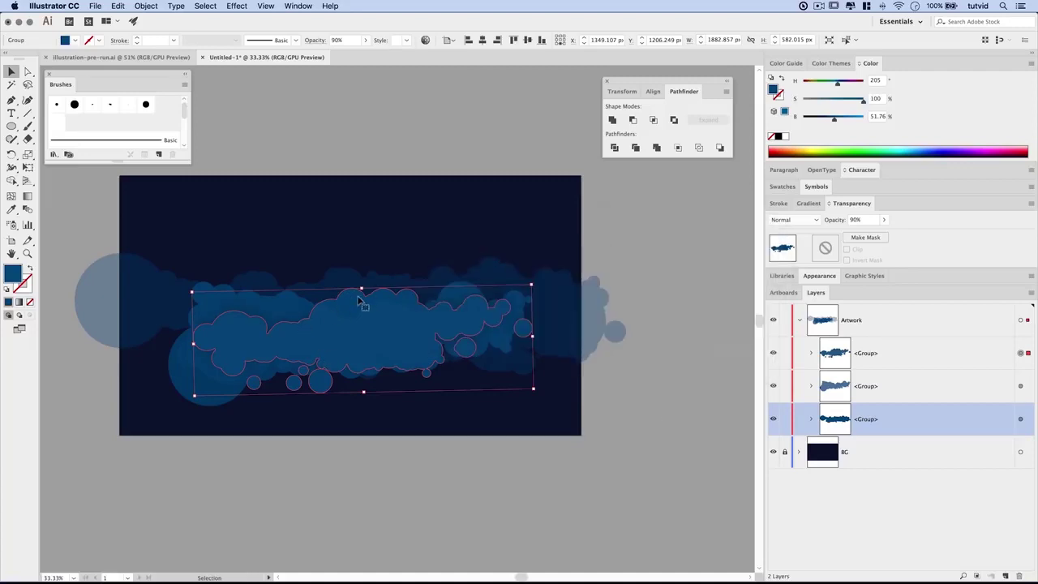
pyautogui.click(724, 499)
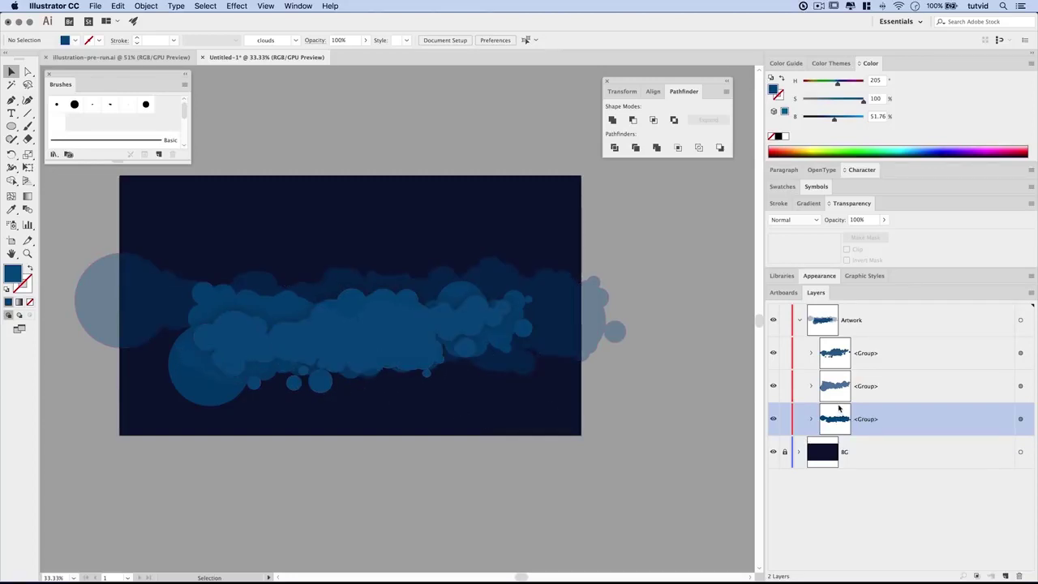
# - Reapply the same drop shadow to the middle and wide groups, then group all three clouds
pyautogui.click(1019, 388)
pyautogui.click(240, 6)
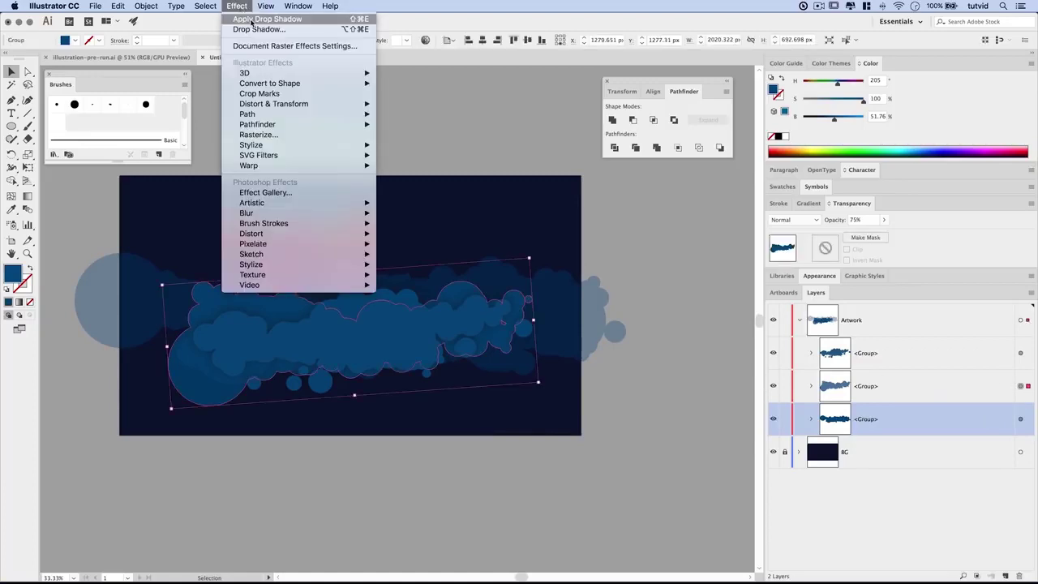
pyautogui.click(251, 20)
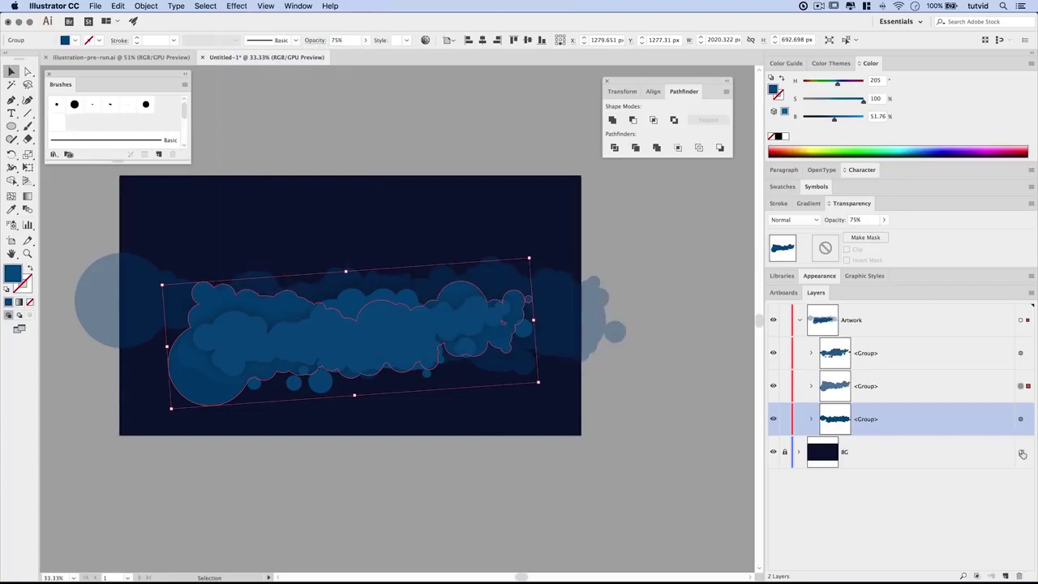
pyautogui.click(1020, 421)
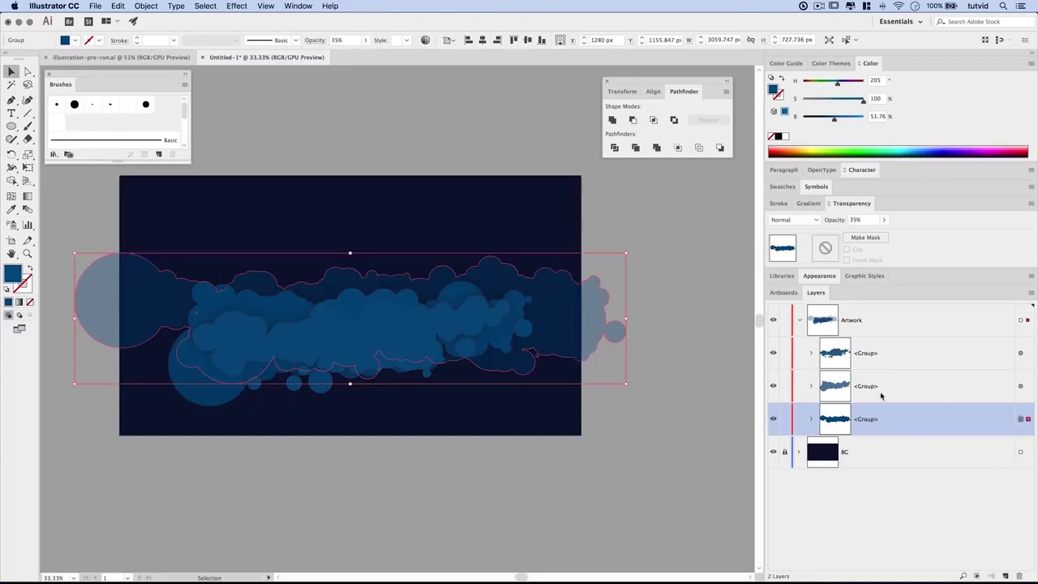
pyautogui.click(233, 6)
pyautogui.click(264, 32)
pyautogui.click(498, 468)
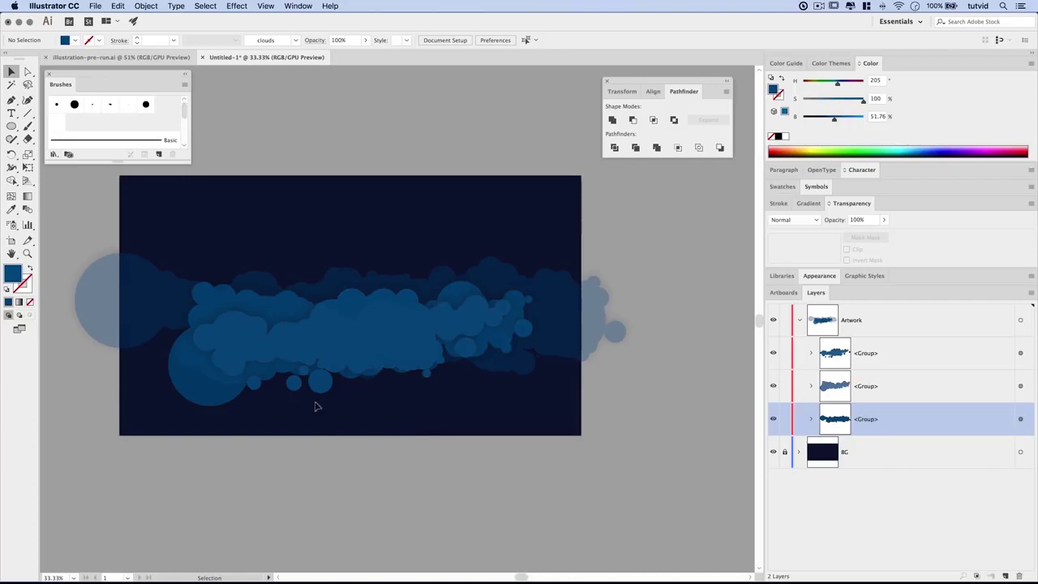
pyautogui.click(408, 318)
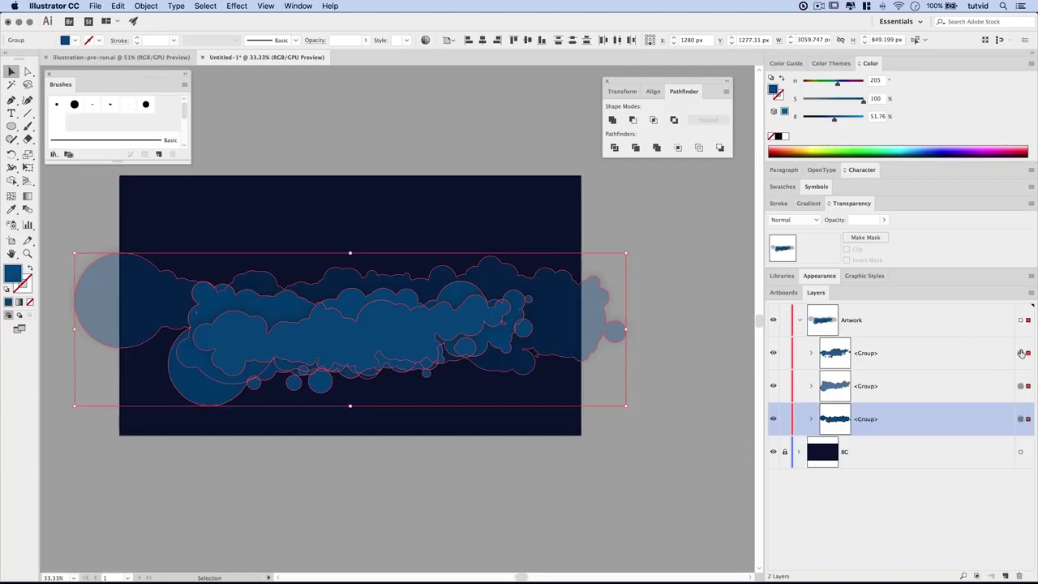
pyautogui.hotkey('ctrl', 'g')
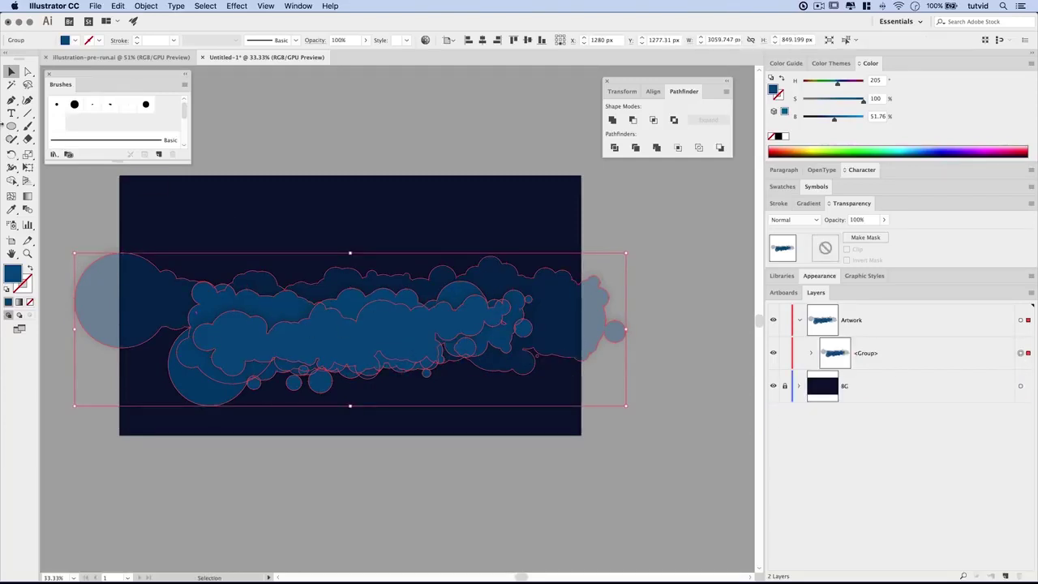
# - Draw a 975 × 975 px circle and move it near the artboard's upper centre
pyautogui.click(11, 126)
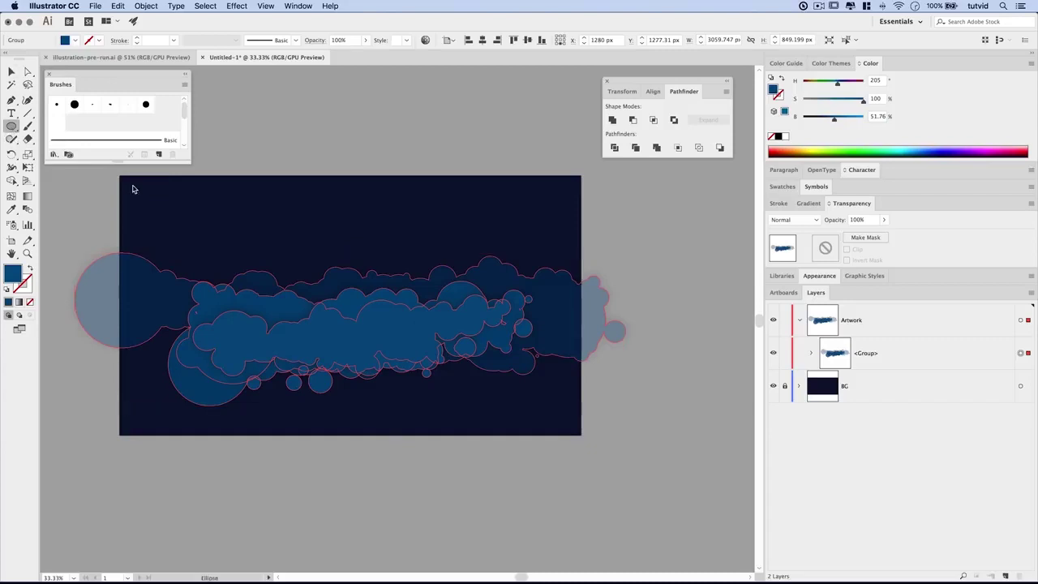
pyautogui.click(341, 249)
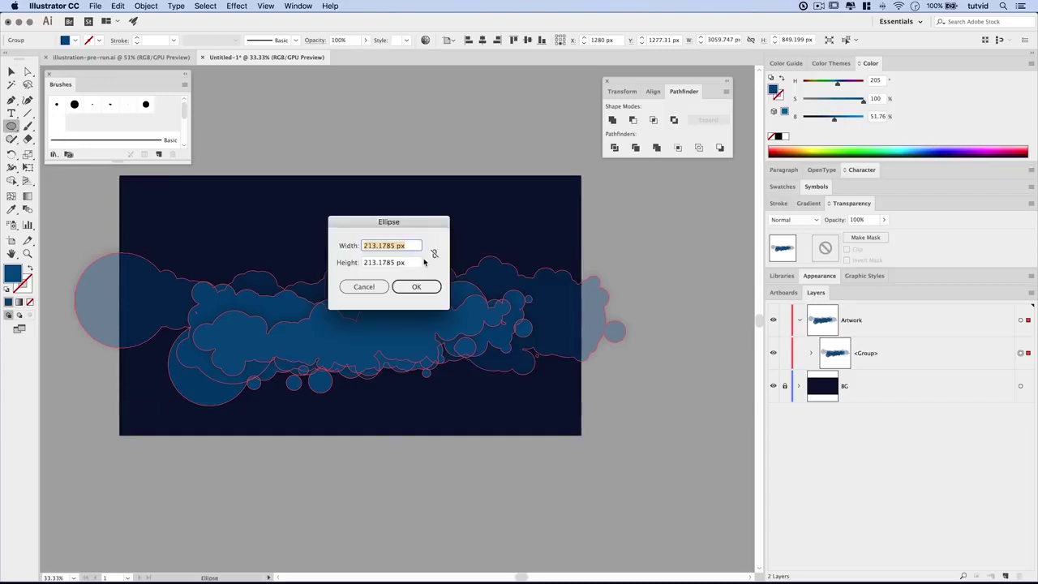
pyautogui.write('975')
pyautogui.press('Tab')
pyautogui.write('9')
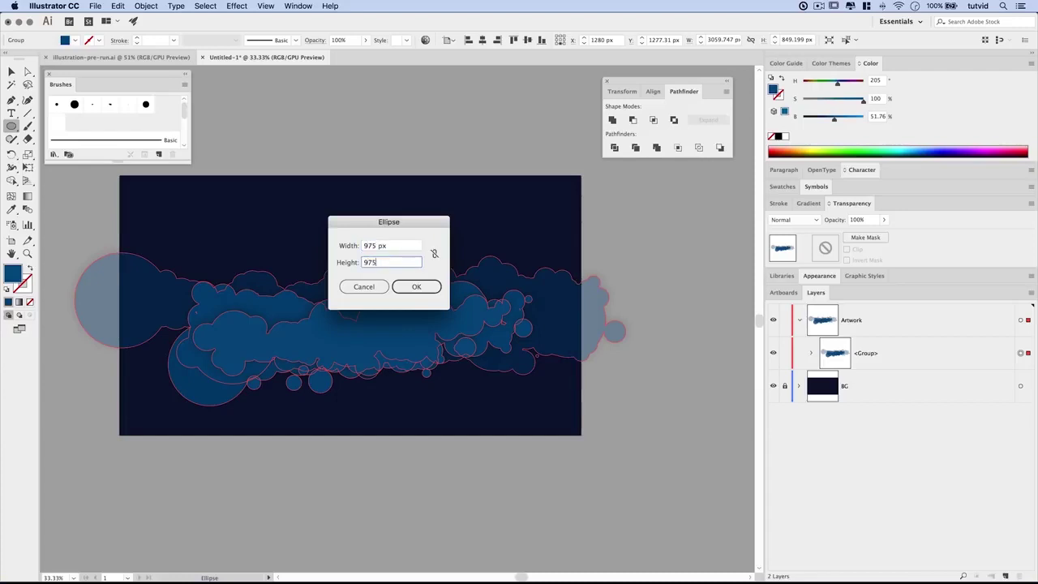
pyautogui.press('Tab')
pyautogui.press('Tab')
pyautogui.press('Tab')
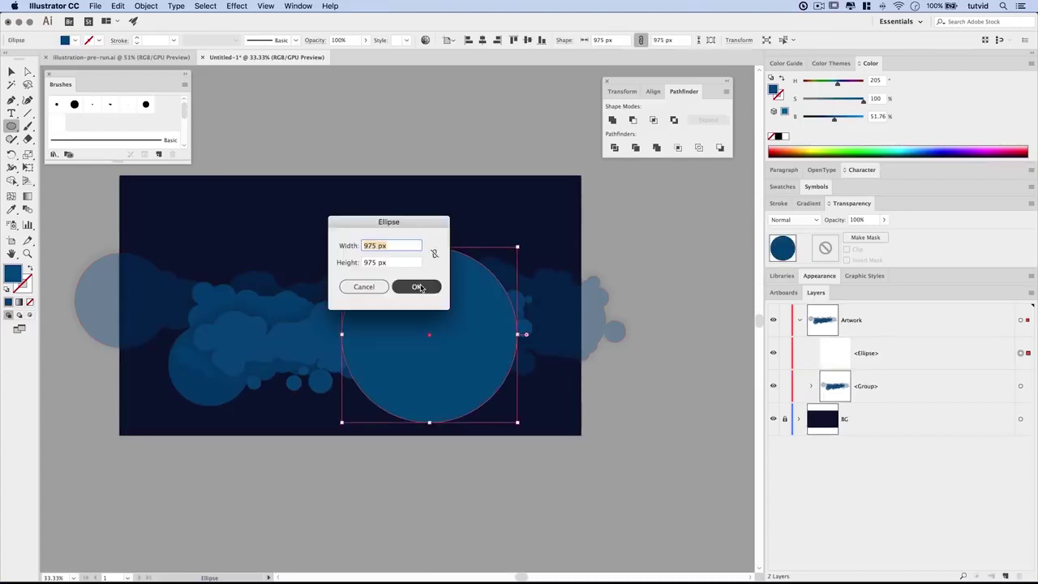
pyautogui.click(416, 288)
pyautogui.press('v')
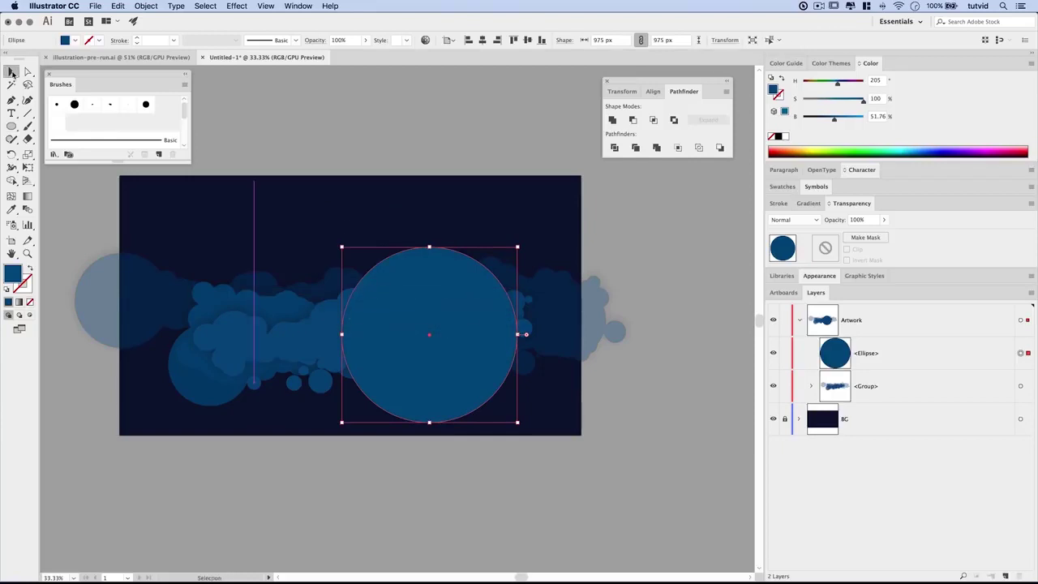
pyautogui.moveTo(477, 348)
pyautogui.mouseDown()
pyautogui.moveTo(333, 319)
pyautogui.moveTo(395, 323)
pyautogui.mouseUp()
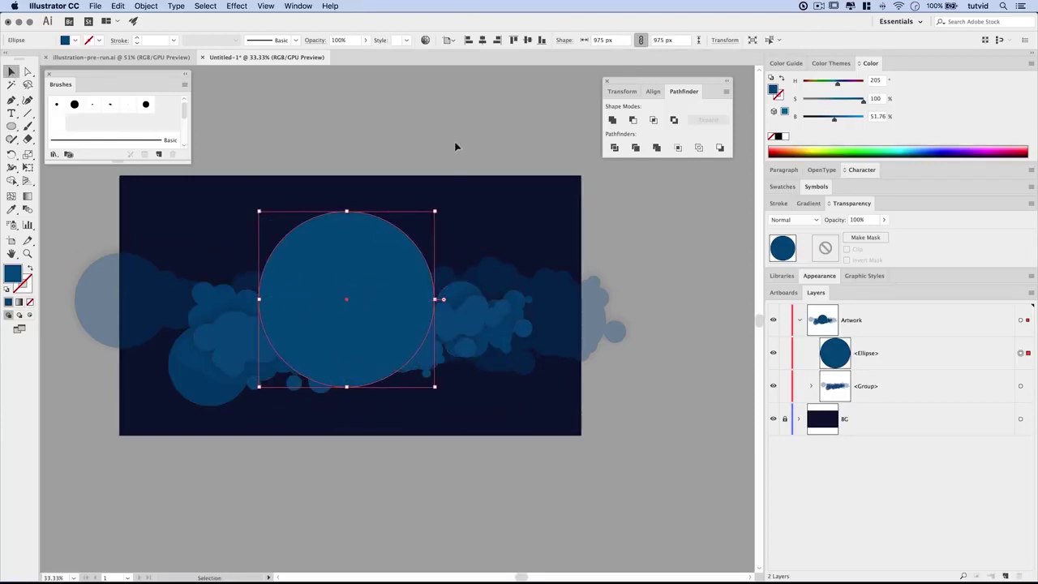
# - Centre the circle on the artboard and fill it with a radial gradient
pyautogui.click(483, 40)
pyautogui.click(528, 40)
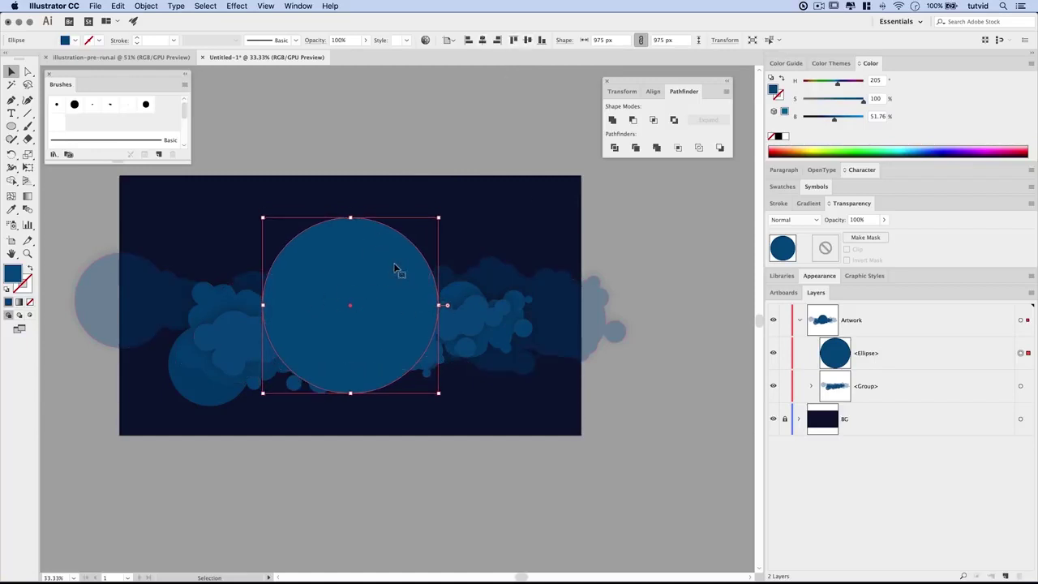
pyautogui.click(810, 204)
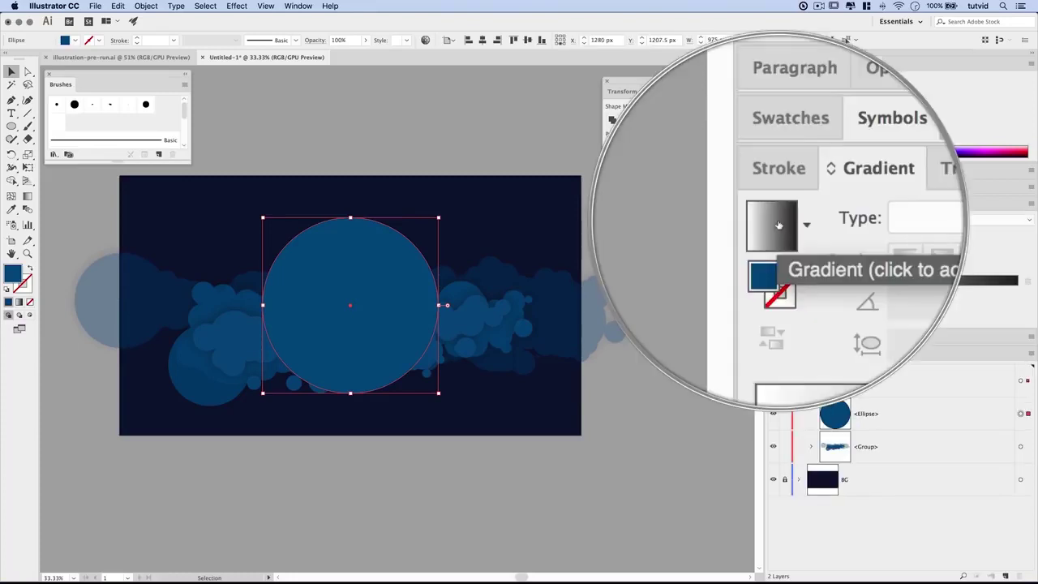
pyautogui.click(776, 223)
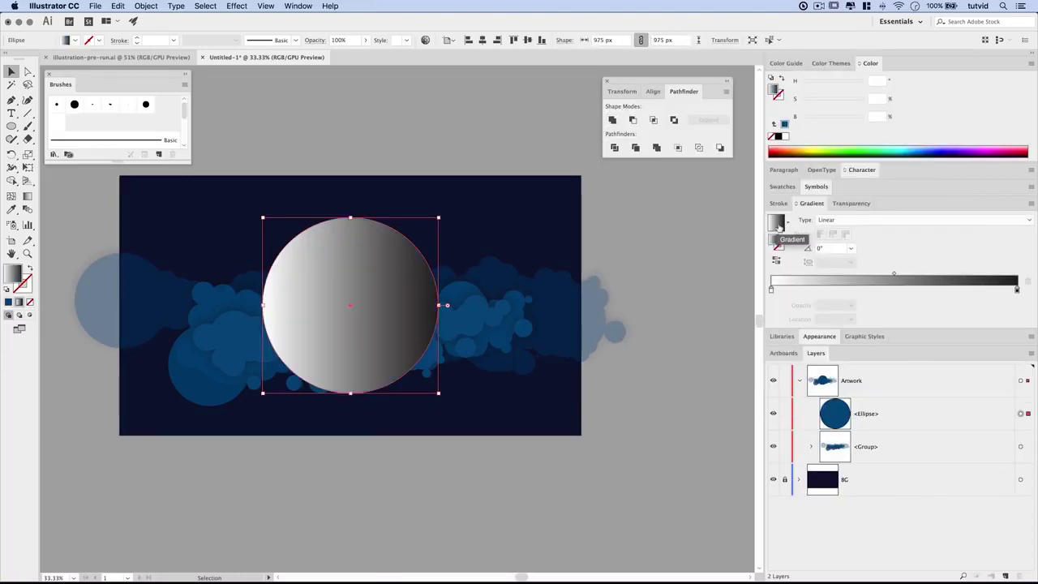
pyautogui.click(825, 221)
pyautogui.click(836, 240)
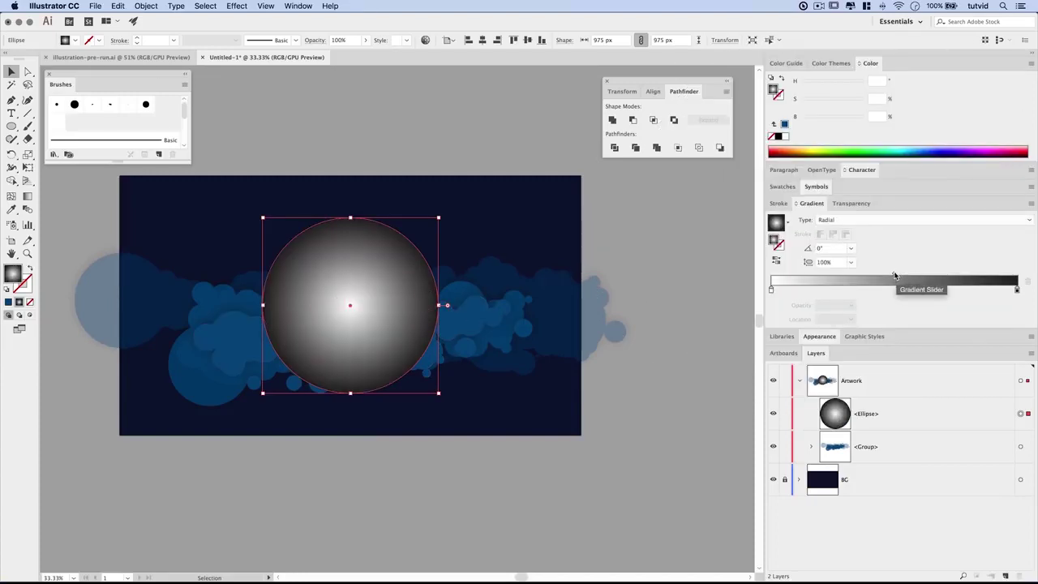
# - Move the gradient midpoint to 74.8% and set the dark stop to CMYK 100/100/100/100
pyautogui.moveTo(895, 277); pyautogui.dragTo(965, 277)
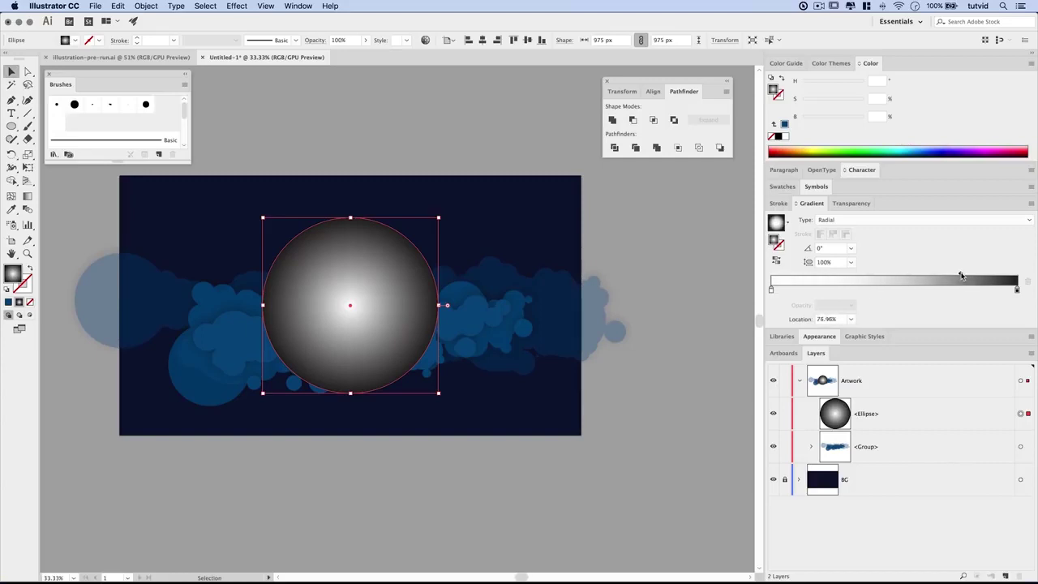
pyautogui.moveTo(957, 276); pyautogui.dragTo(954, 277)
pyautogui.moveTo(478, 328); pyautogui.dragTo(470, 308)
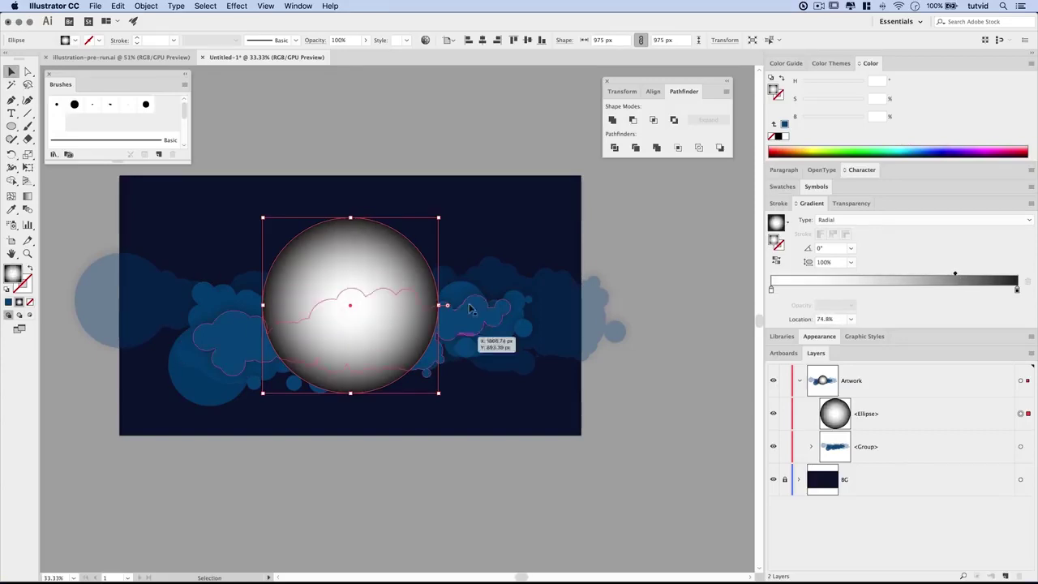
pyautogui.click(1017, 289)
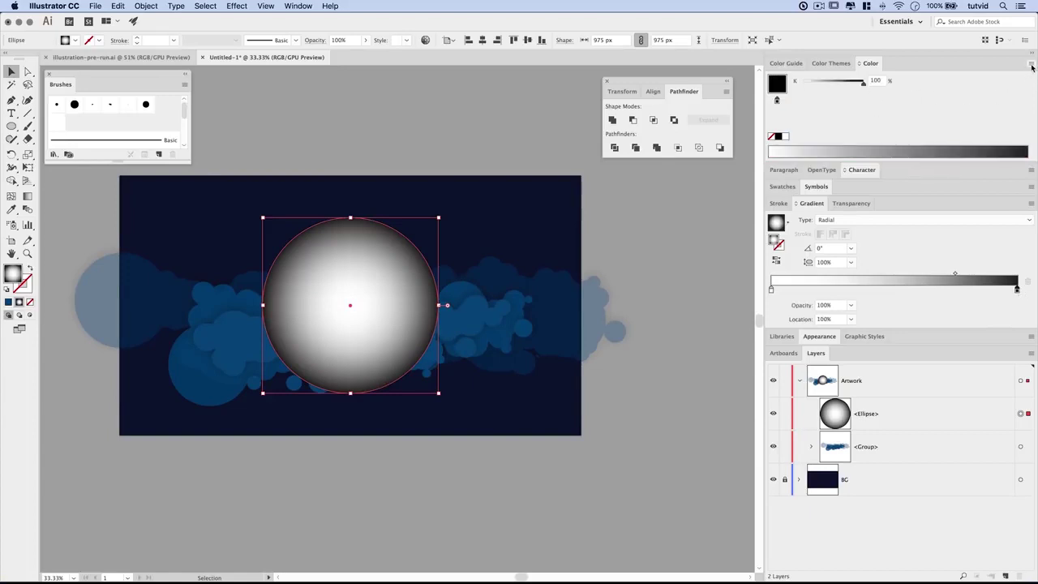
pyautogui.click(1030, 64)
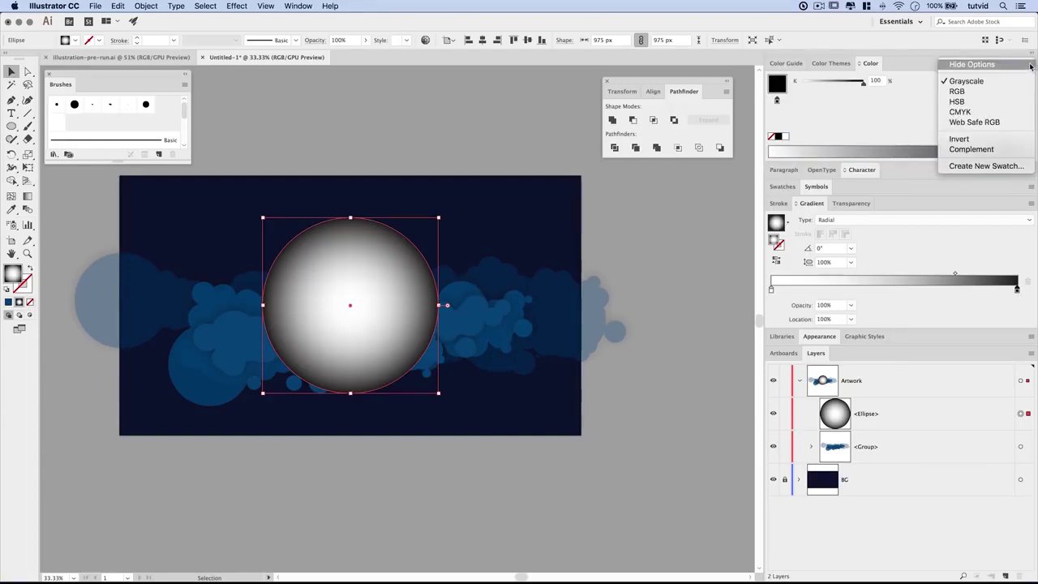
pyautogui.click(963, 114)
pyautogui.moveTo(823, 81)
pyautogui.mouseDown()
pyautogui.moveTo(862, 82)
pyautogui.moveTo(863, 107)
pyautogui.moveTo(863, 94)
pyautogui.mouseUp()
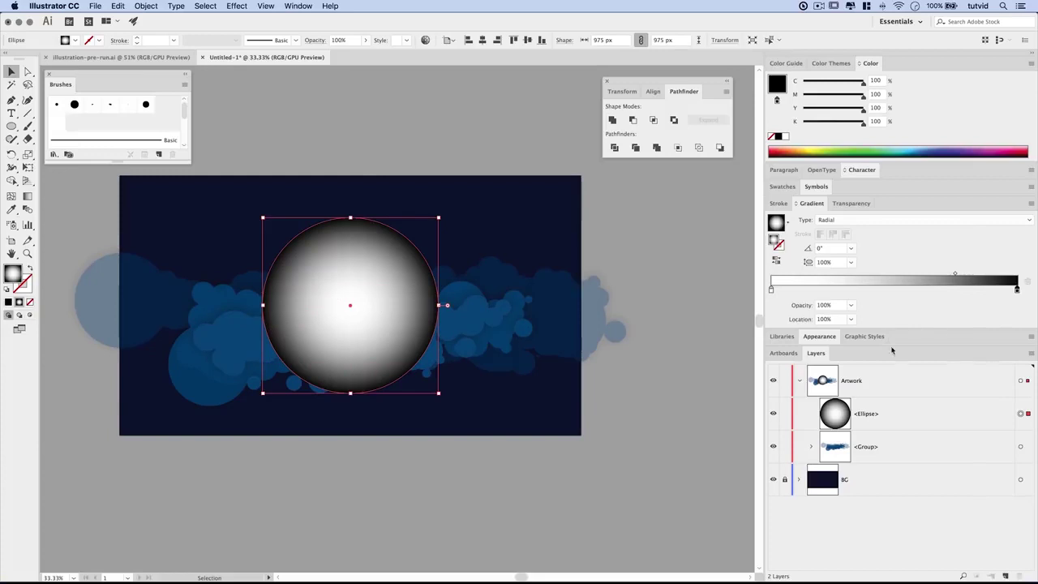
pyautogui.click(117, 5)
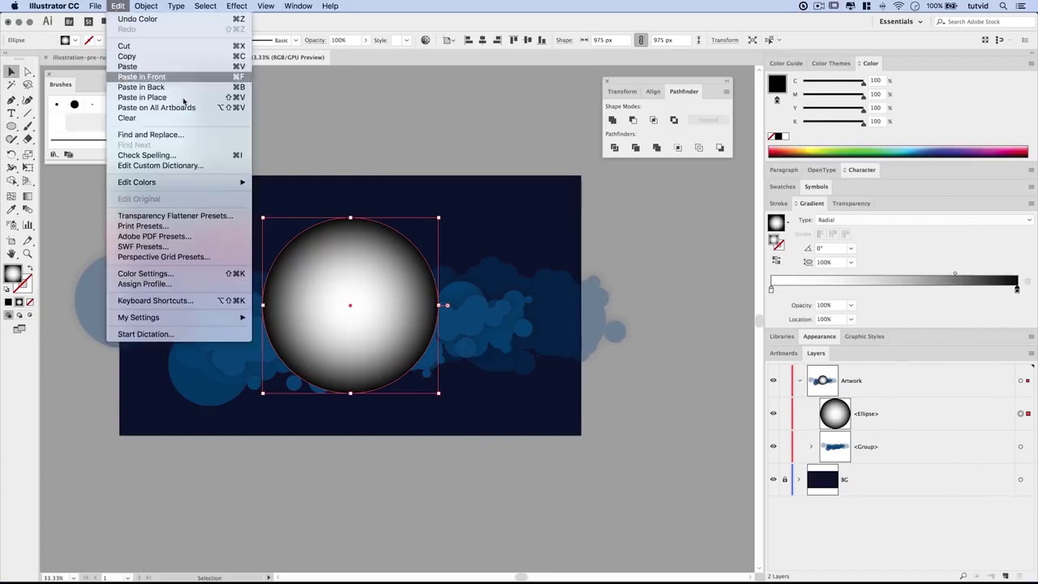
# - Cut the gradient circle and select the cloud group in Layers
pyautogui.click(150, 46)
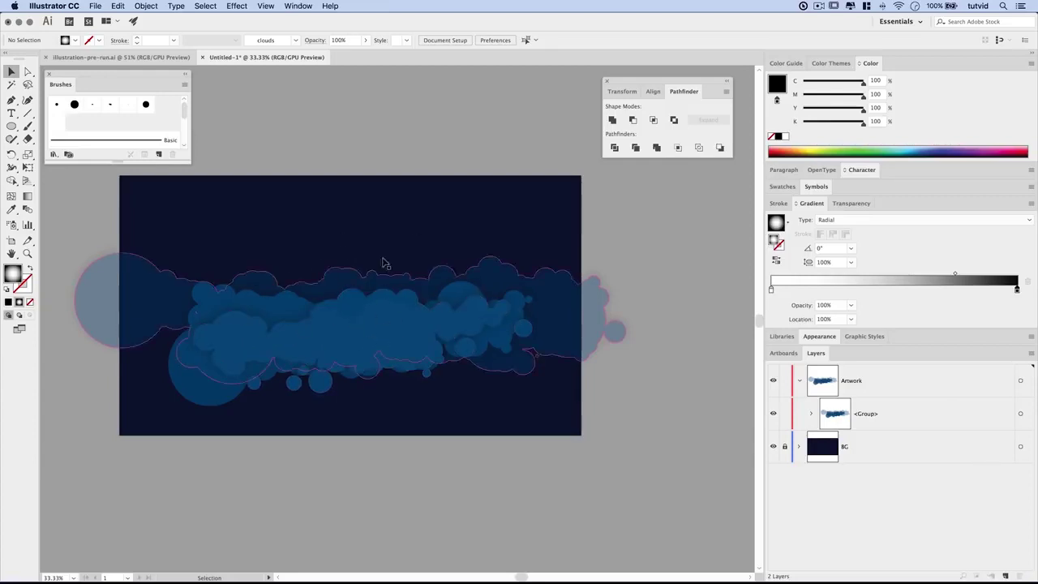
pyautogui.click(1020, 381)
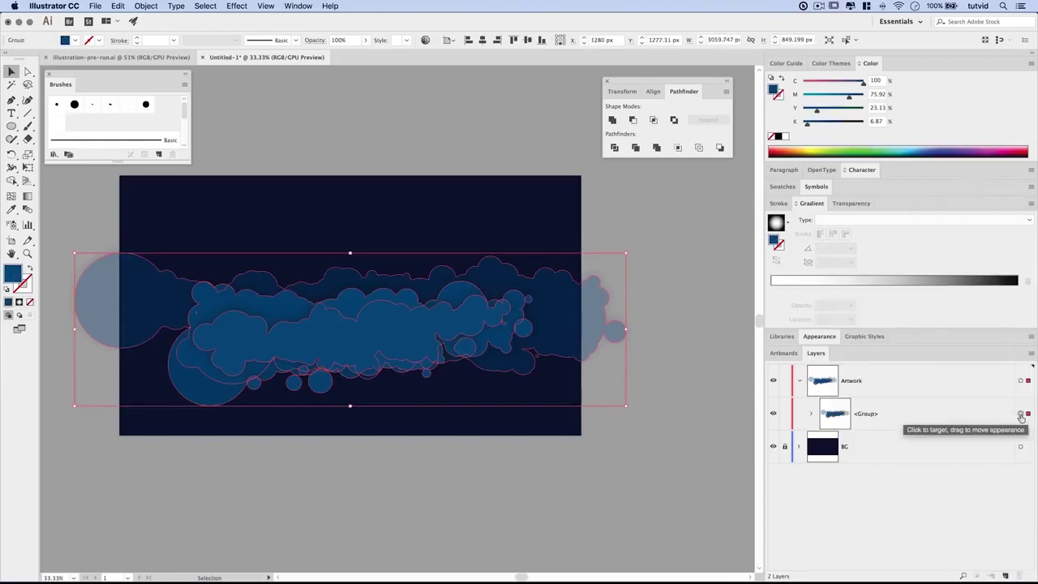
pyautogui.hotkey('ctrl', 'shift', 'a')
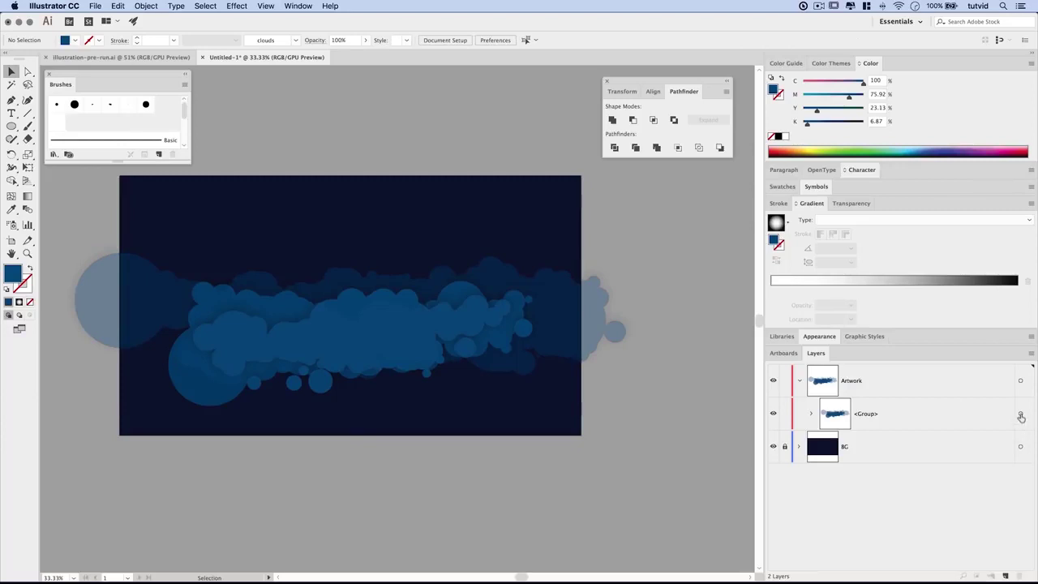
pyautogui.click(1020, 413)
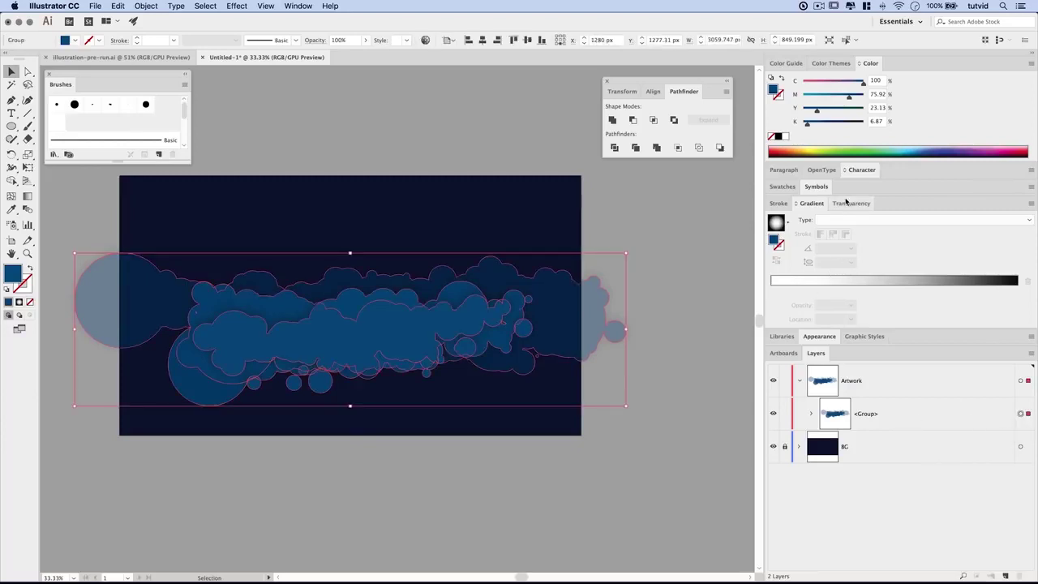
# - Create an empty opacity mask on the cloud group from the Transparency panel
pyautogui.click(851, 203)
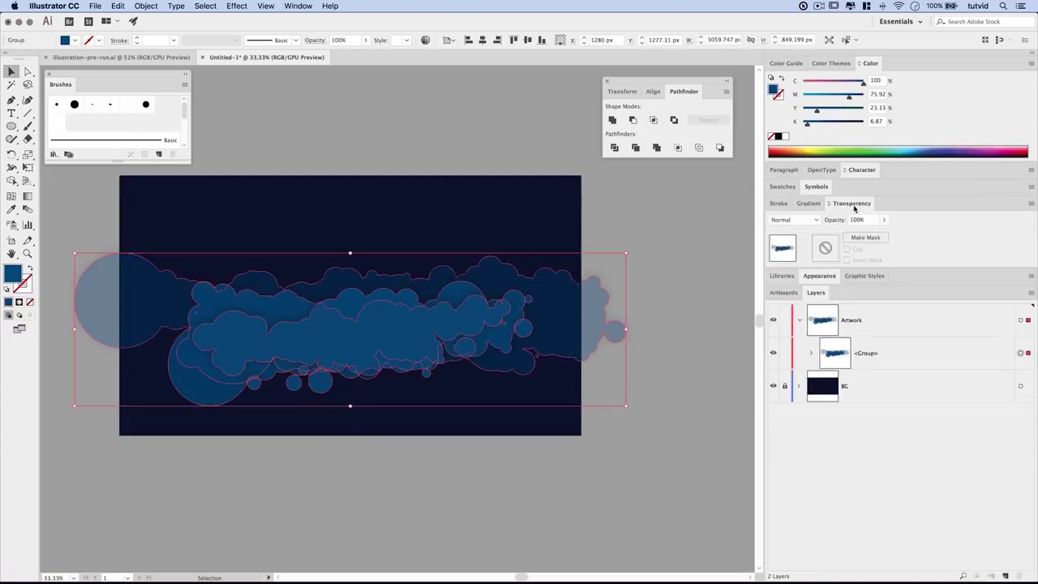
pyautogui.click(298, 6)
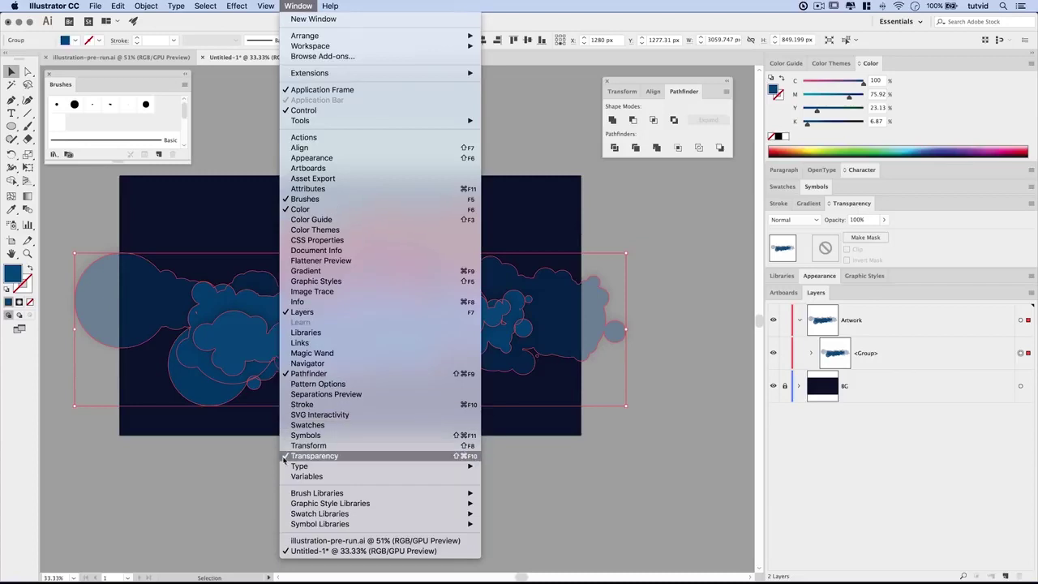
pyautogui.click(774, 250)
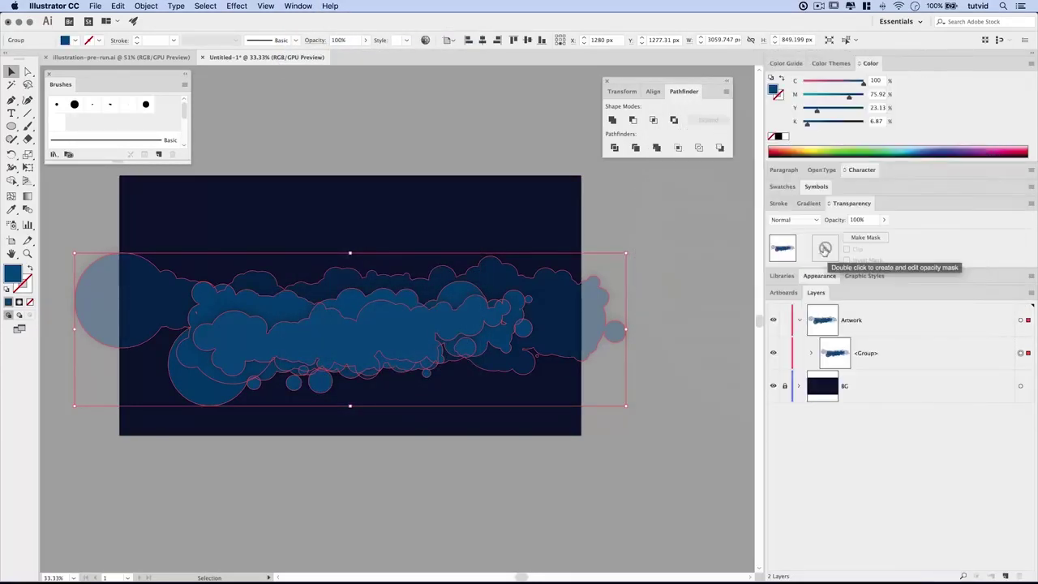
pyautogui.doubleClick(824, 247)
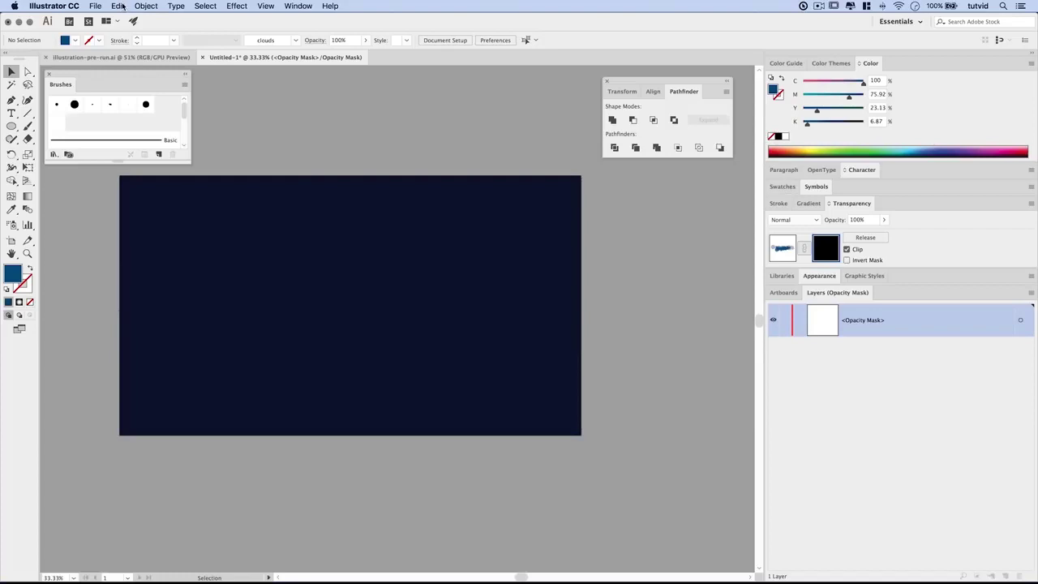
# - Paste the gradient circle in front inside the clouds' mask, then exit mask editing
pyautogui.click(120, 6)
pyautogui.click(119, 6)
pyautogui.click(119, 5)
pyautogui.click(161, 77)
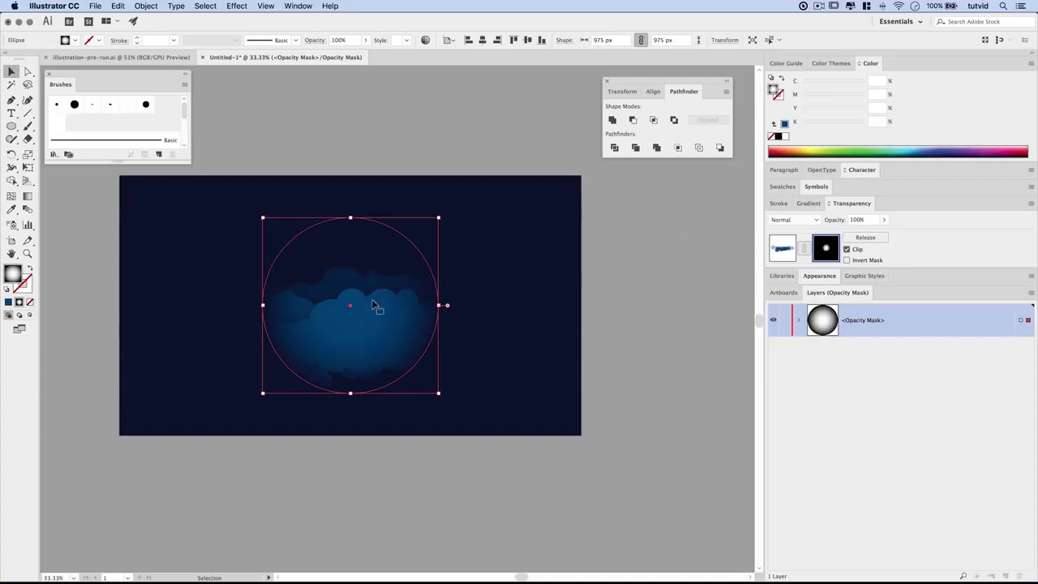
pyautogui.click(536, 404)
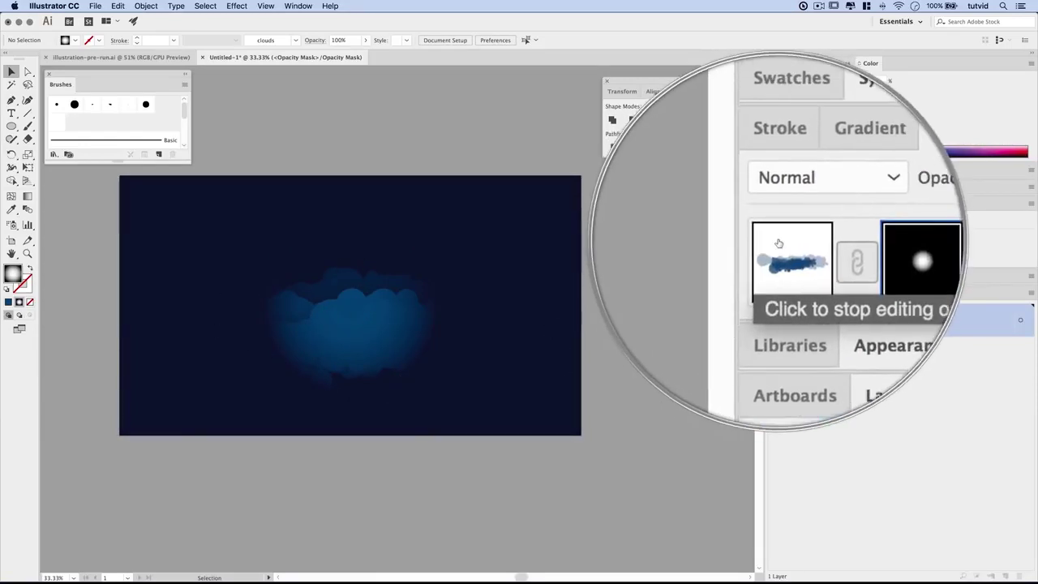
pyautogui.click(782, 247)
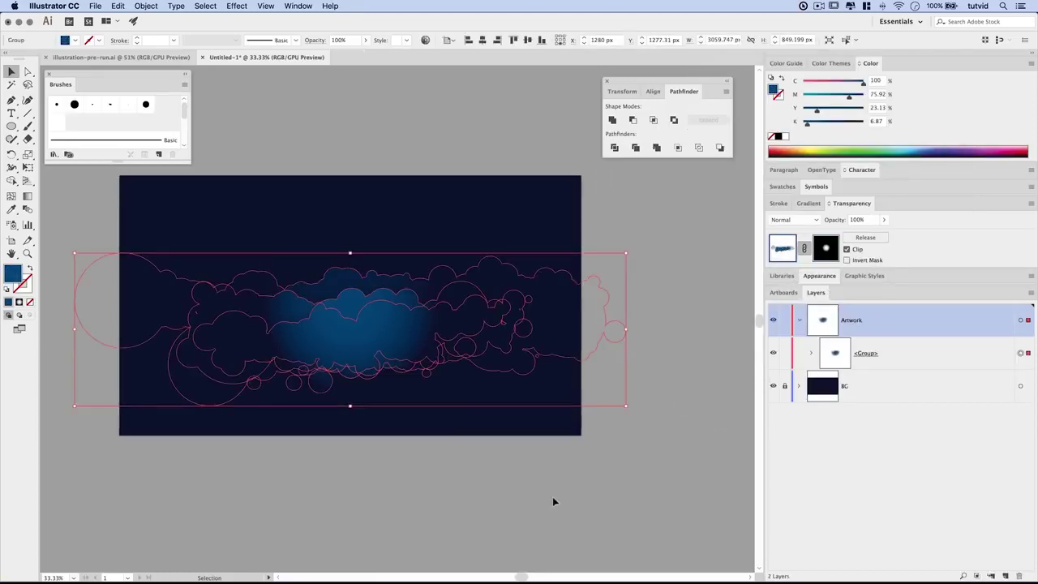
pyautogui.click(536, 475)
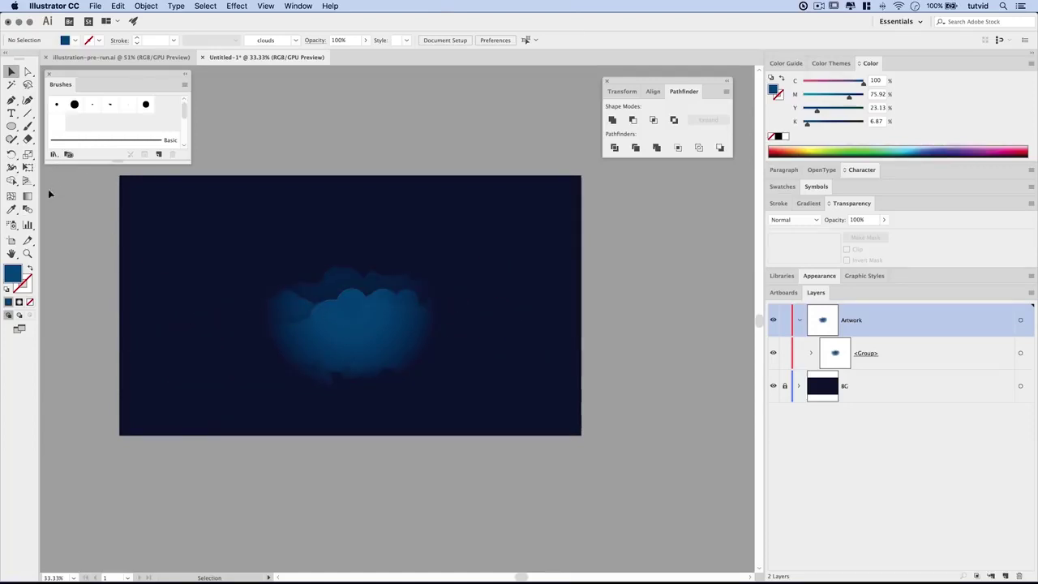
# - Create a three-point star, a triangle, with the Star tool
pyautogui.moveTo(11, 128); pyautogui.dragTo(58, 182)
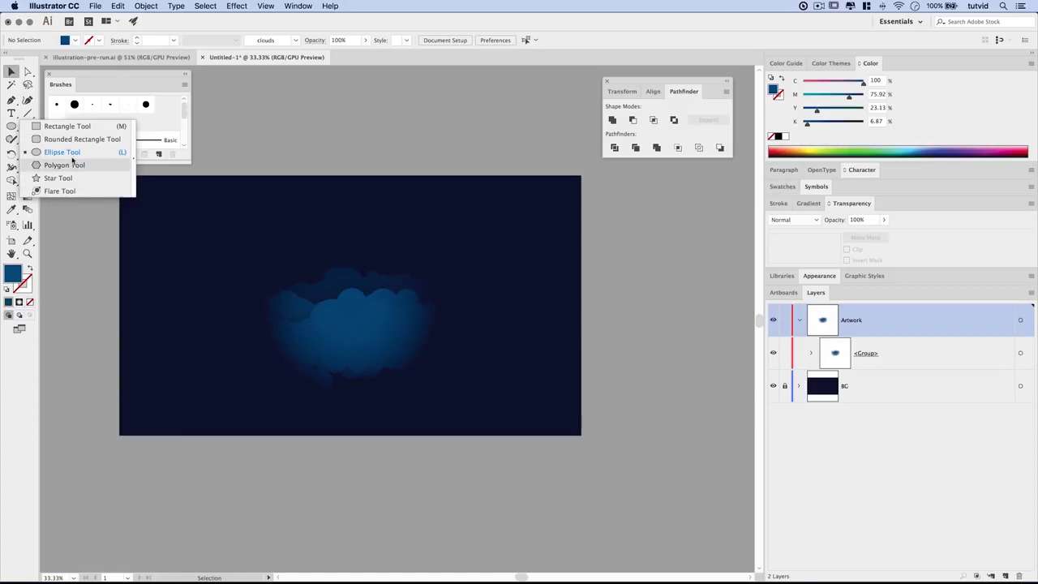
pyautogui.click(58, 178)
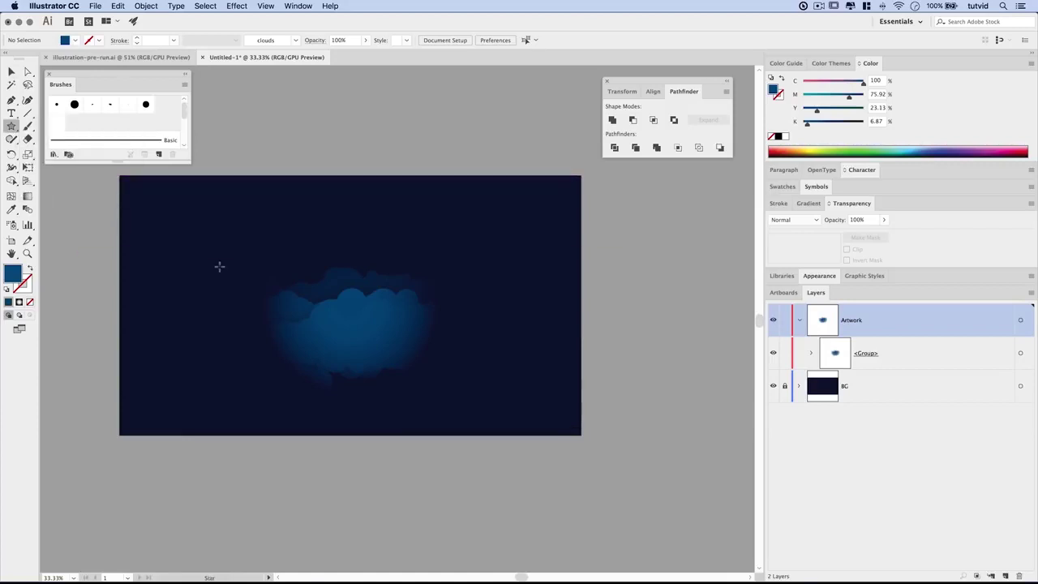
pyautogui.click(194, 230)
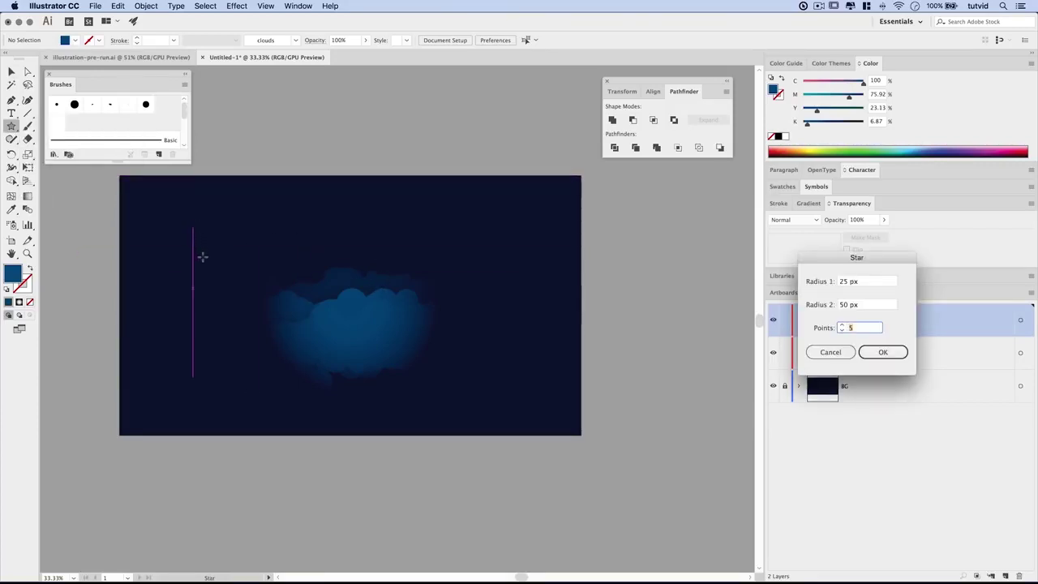
pyautogui.moveTo(836, 265)
pyautogui.mouseDown()
pyautogui.moveTo(530, 215)
pyautogui.moveTo(464, 261)
pyautogui.mouseUp()
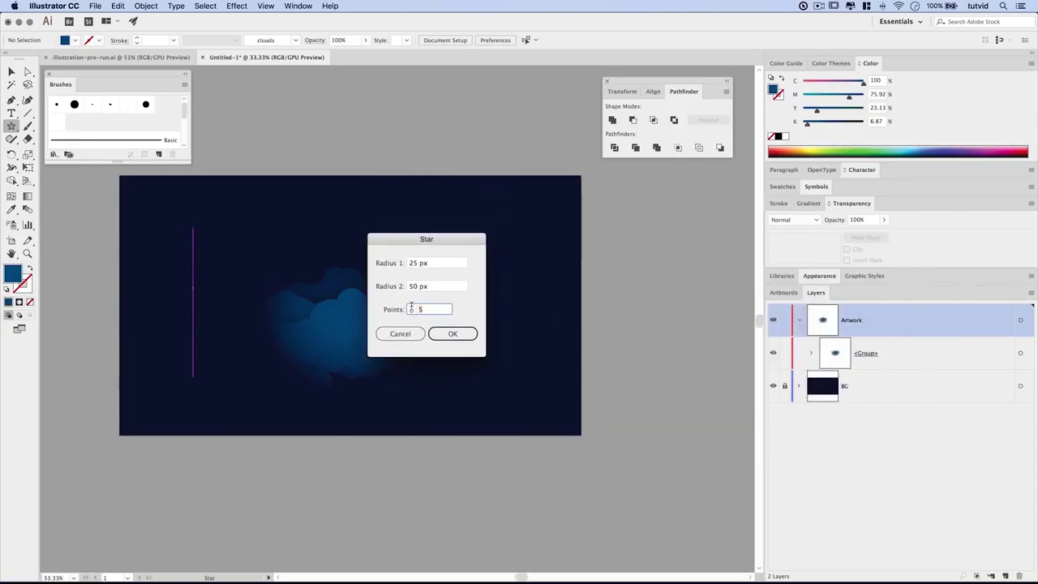
pyautogui.write('3')
pyautogui.click(436, 263)
pyautogui.click(453, 335)
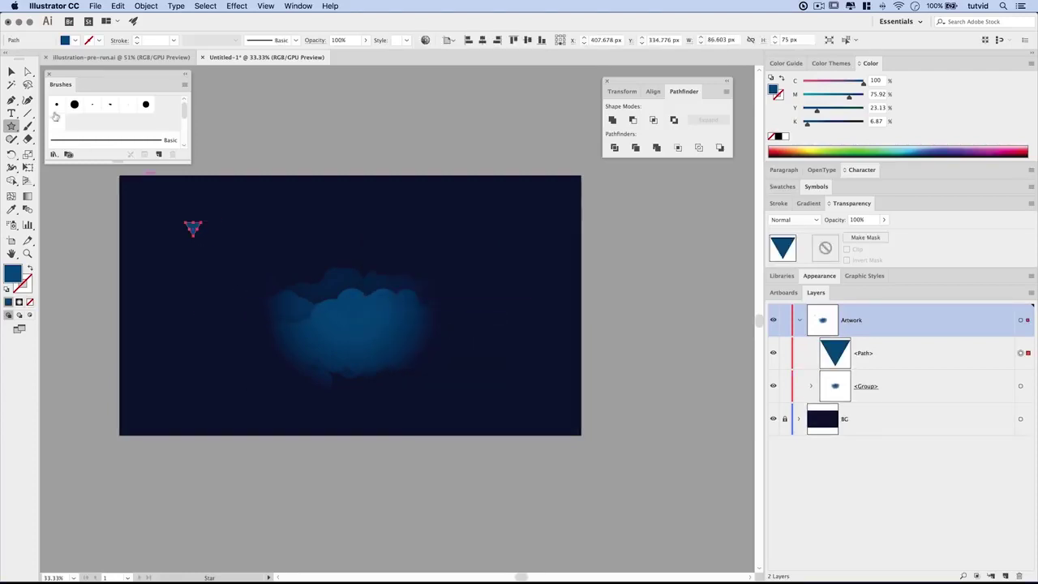
# - Enlarge the triangle, turn it to point upward, and place it left of the artboard
pyautogui.press('v')
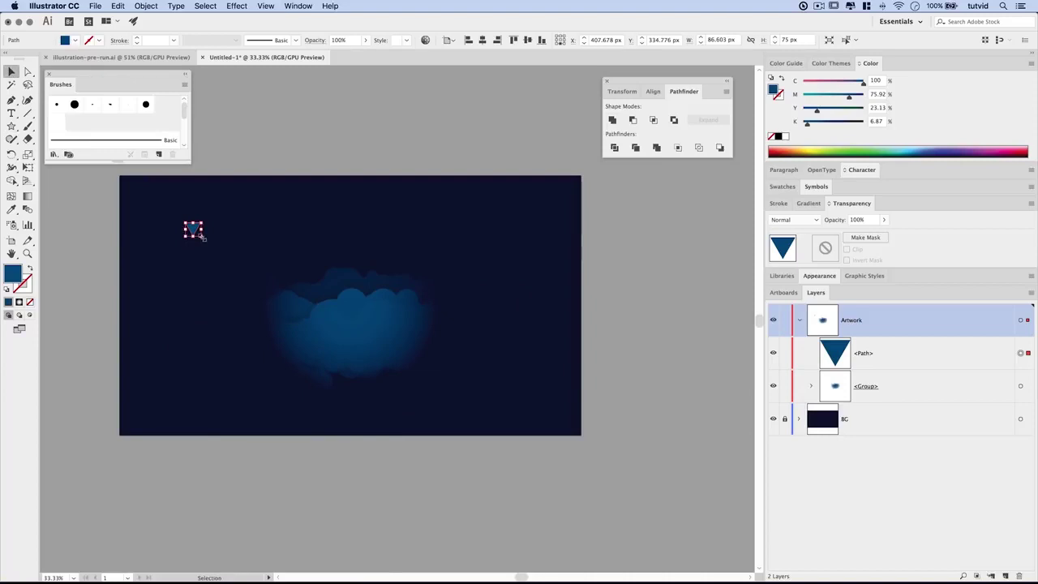
pyautogui.moveTo(202, 237); pyautogui.dragTo(306, 327)
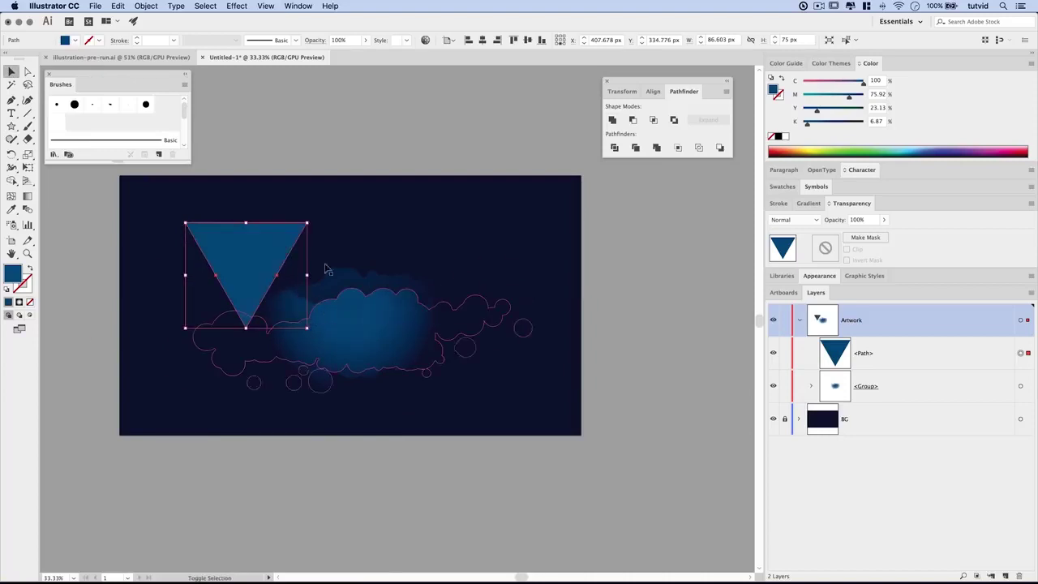
pyautogui.moveTo(311, 220); pyautogui.dragTo(228, 188)
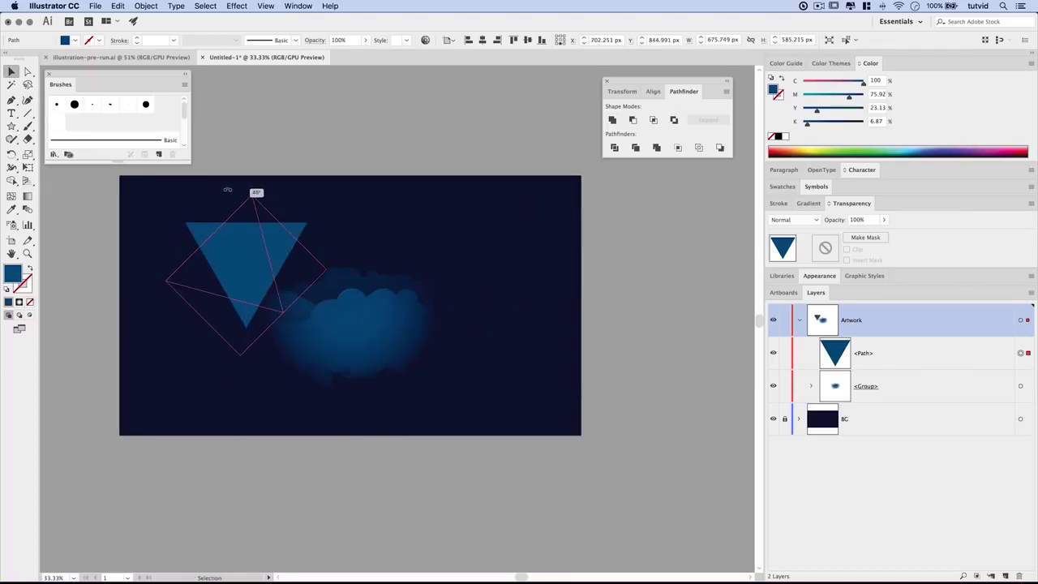
pyautogui.moveTo(228, 188); pyautogui.dragTo(174, 324)
pyautogui.moveTo(251, 259); pyautogui.dragTo(130, 299)
pyautogui.moveTo(203, 368)
pyautogui.mouseDown()
pyautogui.moveTo(492, 381)
pyautogui.moveTo(369, 367)
pyautogui.mouseUp()
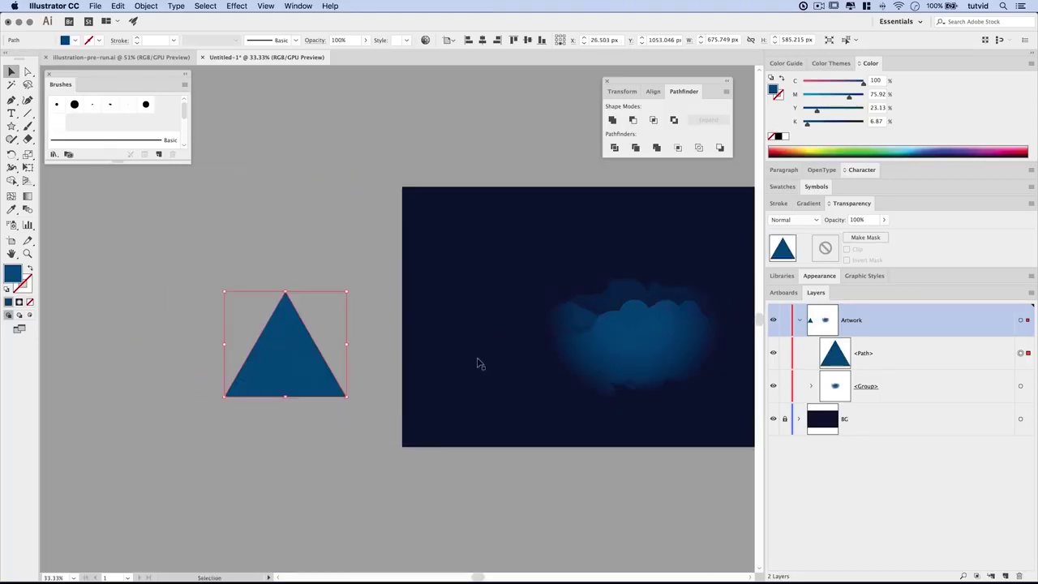
pyautogui.moveTo(312, 341); pyautogui.dragTo(347, 346)
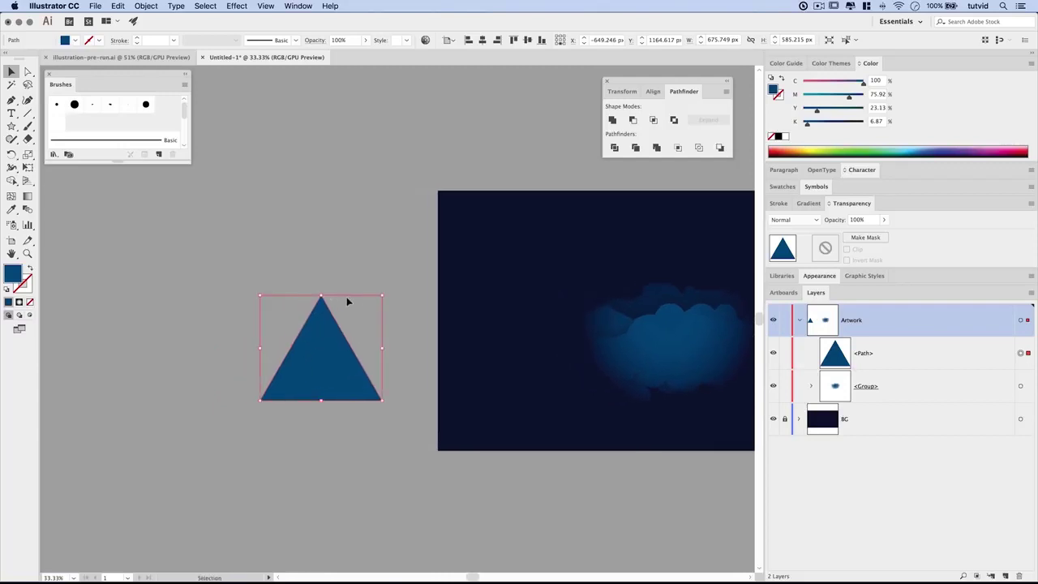
pyautogui.click(28, 72)
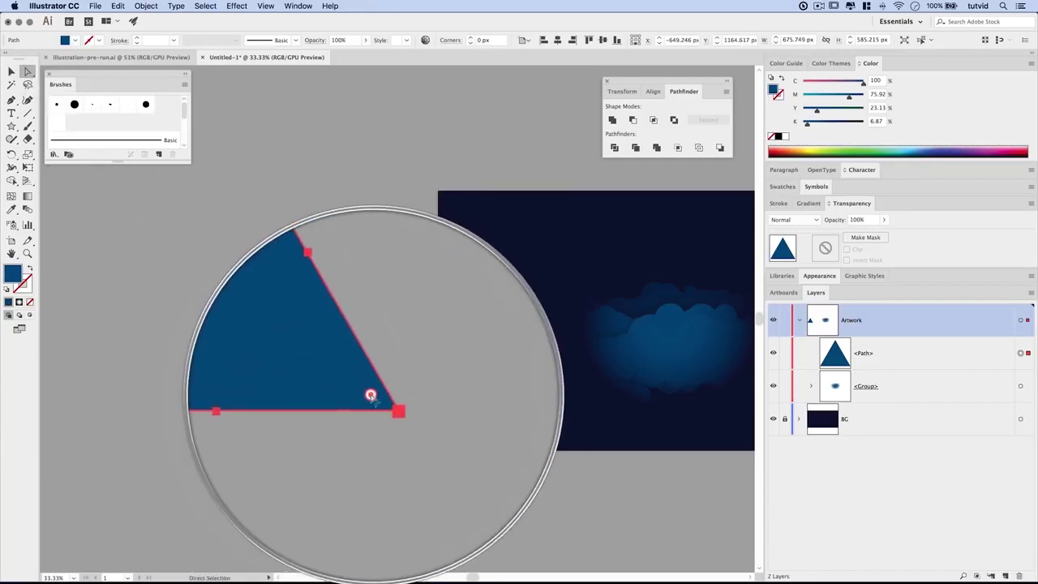
# - Round the triangle's corners to about 48.85 px
pyautogui.moveTo(322, 308); pyautogui.dragTo(322, 313)
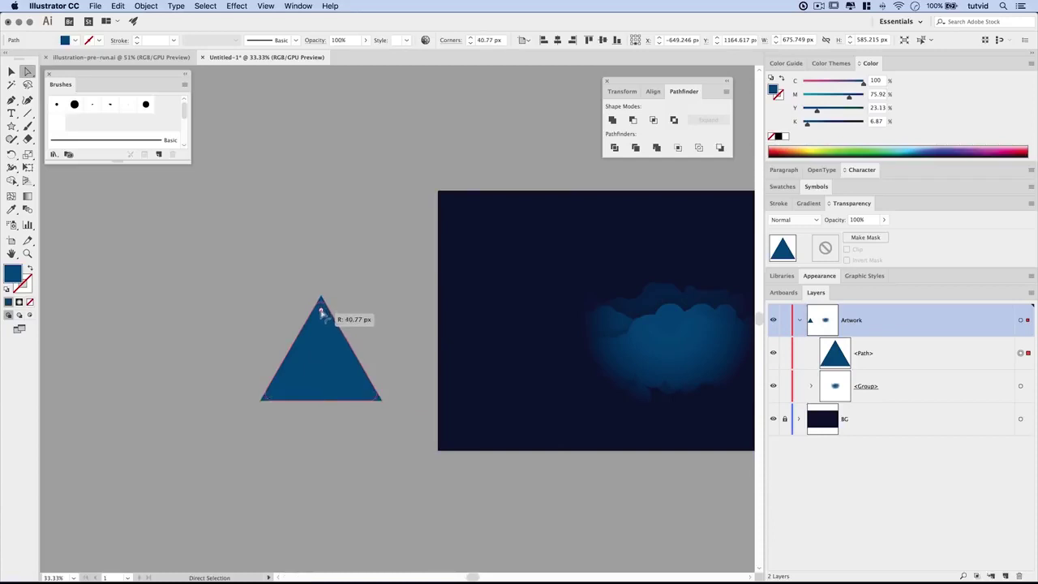
pyautogui.moveTo(323, 313); pyautogui.dragTo(339, 317)
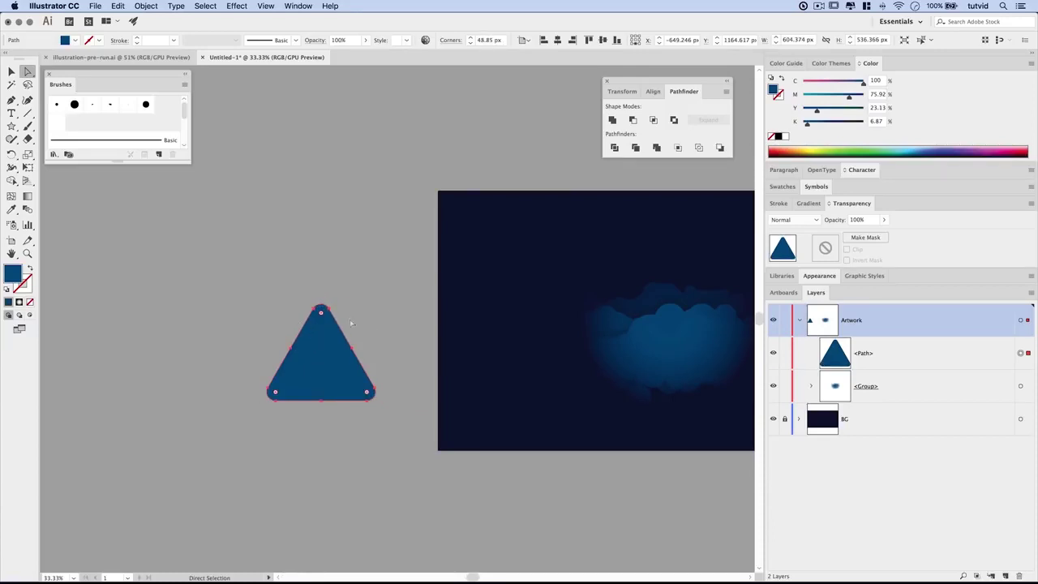
pyautogui.hscroll(3, 325, 316)
pyautogui.scroll(-2, 324, 316)
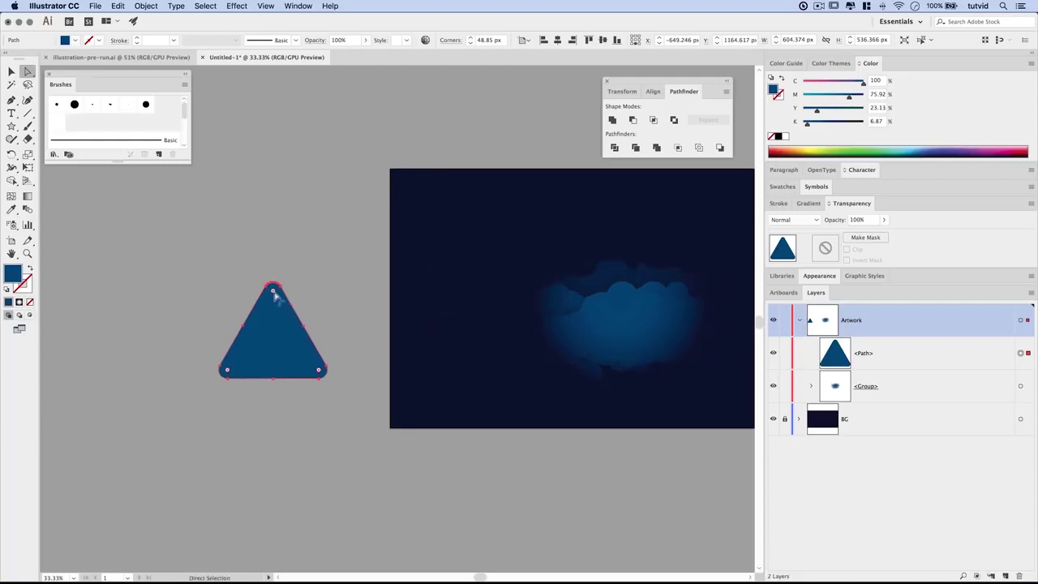
pyautogui.click(11, 71)
pyautogui.press('super+minus')
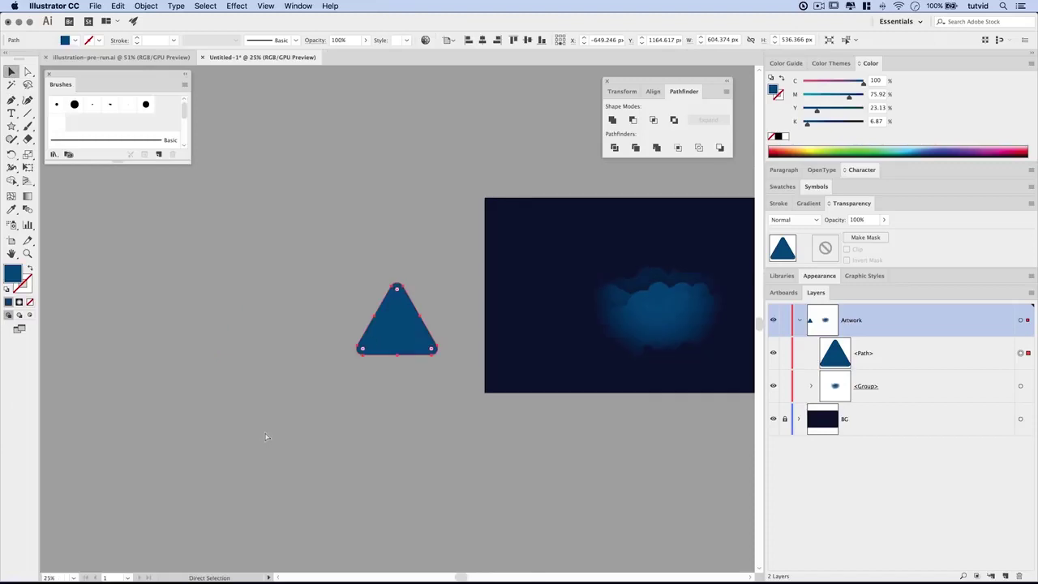
pyautogui.hscroll(2, 451, 452)
pyautogui.hscroll(1, 455, 354)
# - Stretch the rounded triangle much wider and move it down onto the artboard
pyautogui.moveTo(403, 323); pyautogui.dragTo(716, 324)
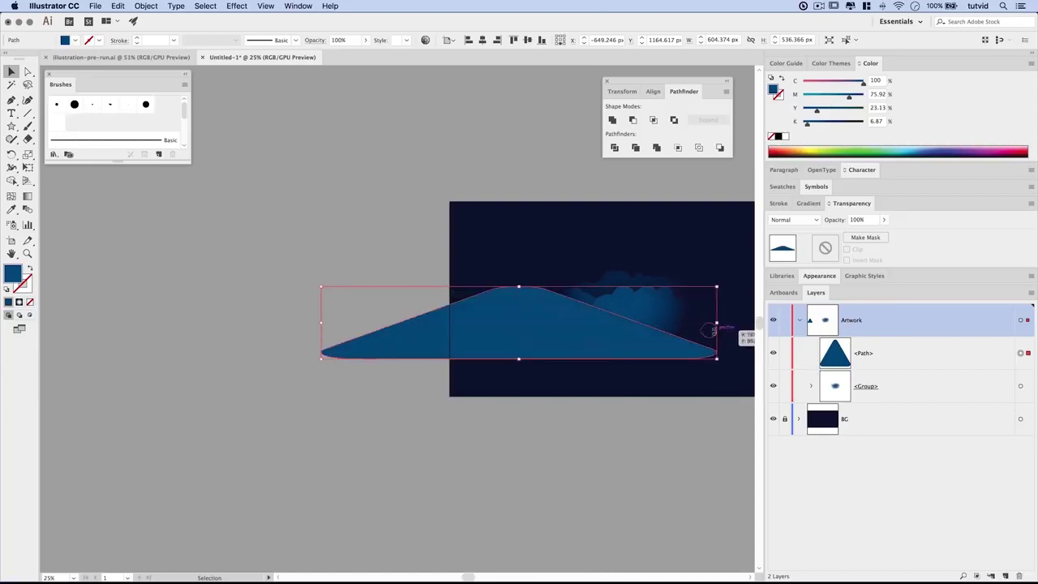
pyautogui.hscroll(5, 440, 438)
pyautogui.hscroll(2, 484, 307)
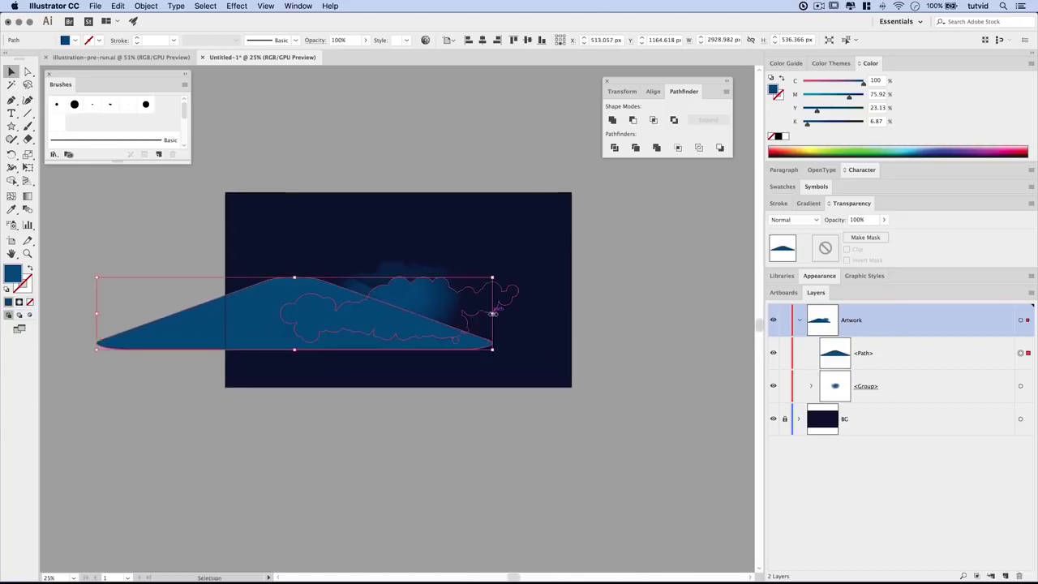
pyautogui.moveTo(492, 313); pyautogui.dragTo(588, 313)
pyautogui.moveTo(407, 297)
pyautogui.mouseDown()
pyautogui.moveTo(450, 350)
pyautogui.moveTo(461, 326)
pyautogui.moveTo(459, 339)
pyautogui.moveTo(466, 333)
pyautogui.mouseUp()
pyautogui.click(596, 440)
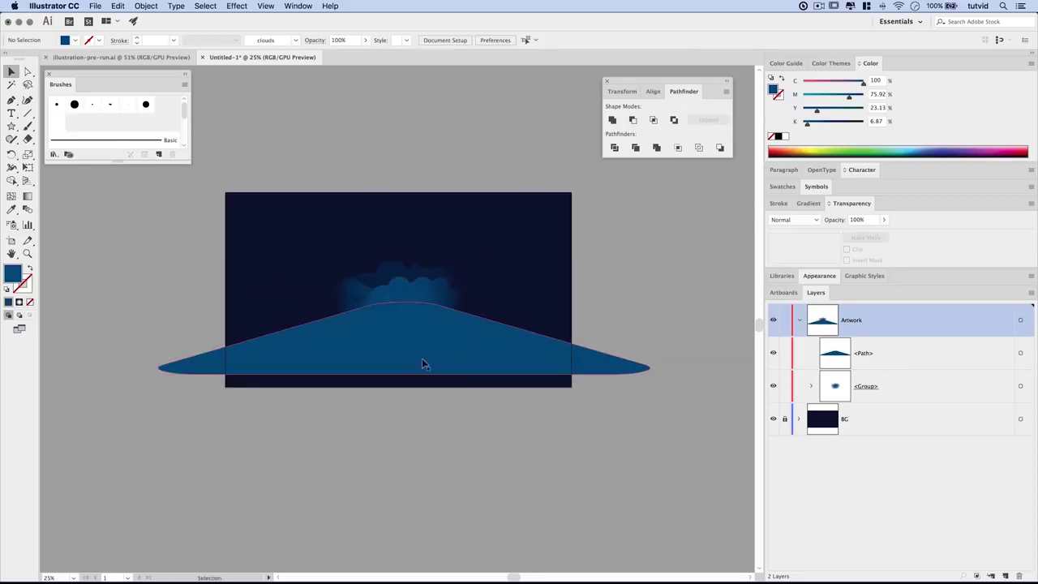
# - Nudge the hill into place and squash it to 375.845 px tall
pyautogui.click(456, 377)
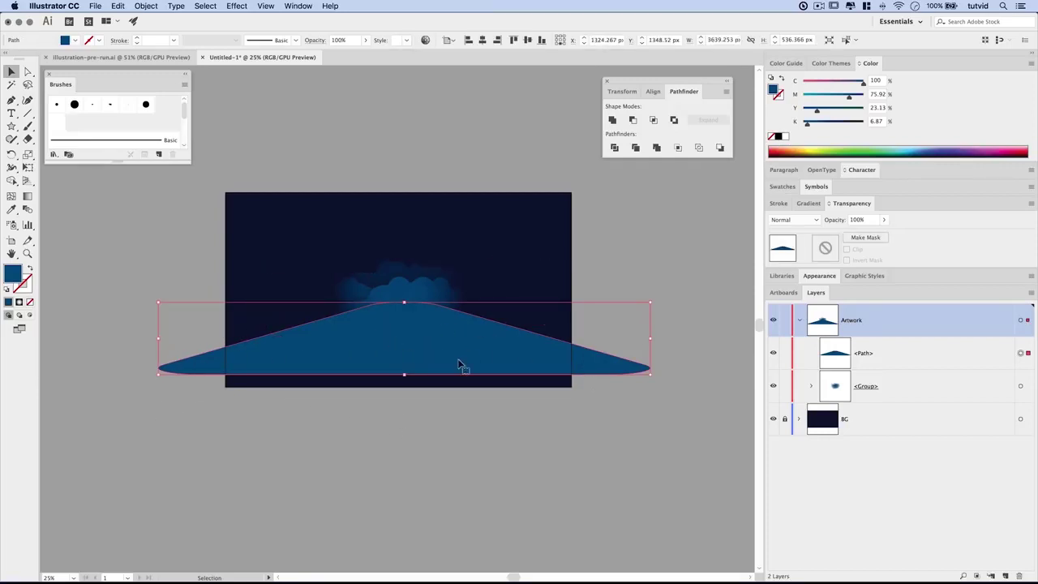
pyautogui.hotkey('shift', 'Down')
pyautogui.hotkey('shift', 'Down')
pyautogui.hotkey('shift', 'Down')
pyautogui.hotkey('shift', 'Down')
pyautogui.hotkey('shift', 'Down')
pyautogui.hotkey('shift', 'Up')
pyautogui.hotkey('shift', 'Left')
pyautogui.moveTo(403, 380); pyautogui.dragTo(402, 359)
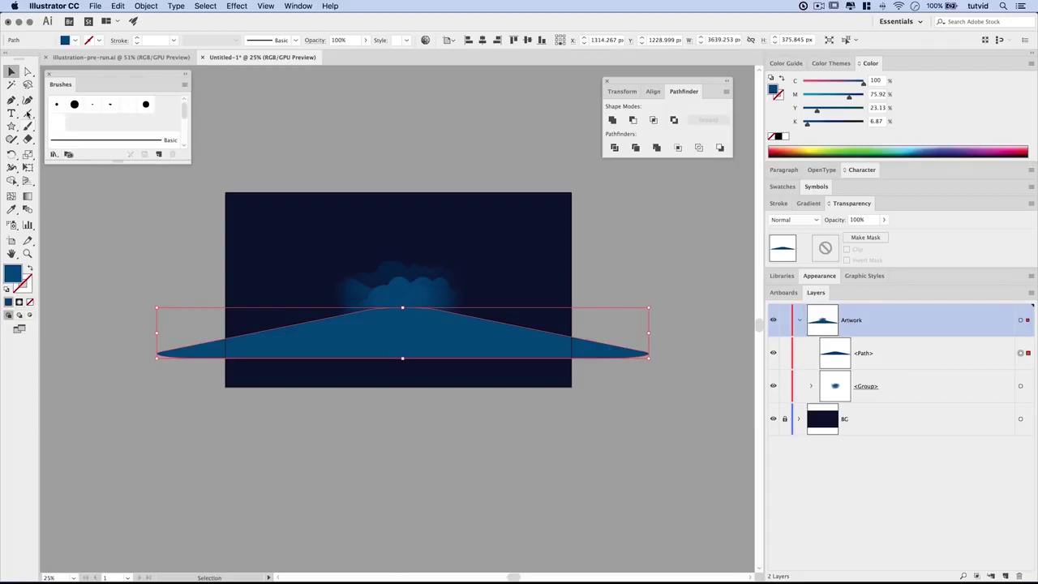
pyautogui.moveTo(11, 127); pyautogui.dragTo(48, 123)
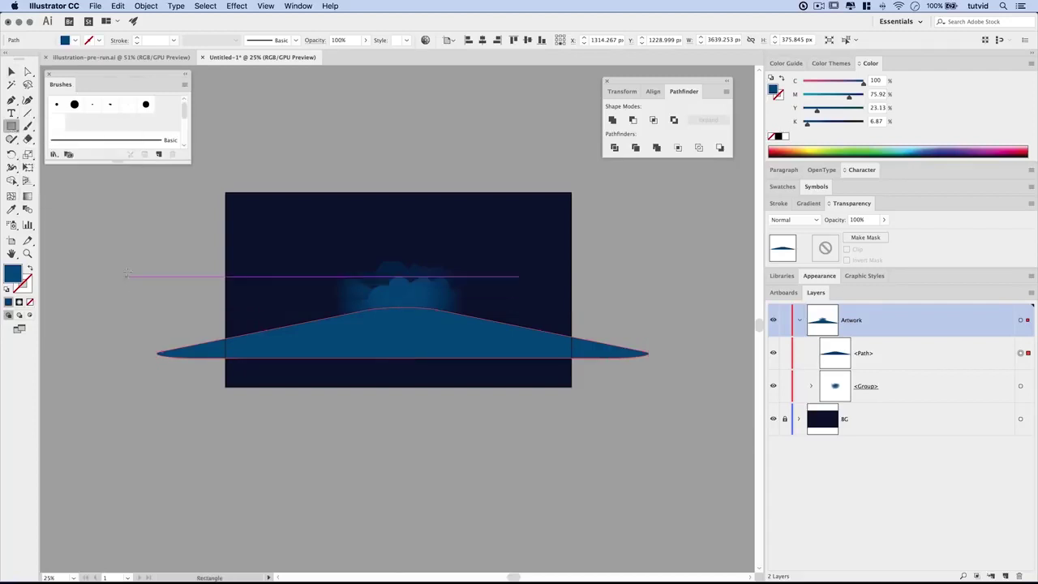
# - Cut the hill's left tail away with a rectangle and Minus Front
pyautogui.moveTo(98, 242); pyautogui.dragTo(284, 399)
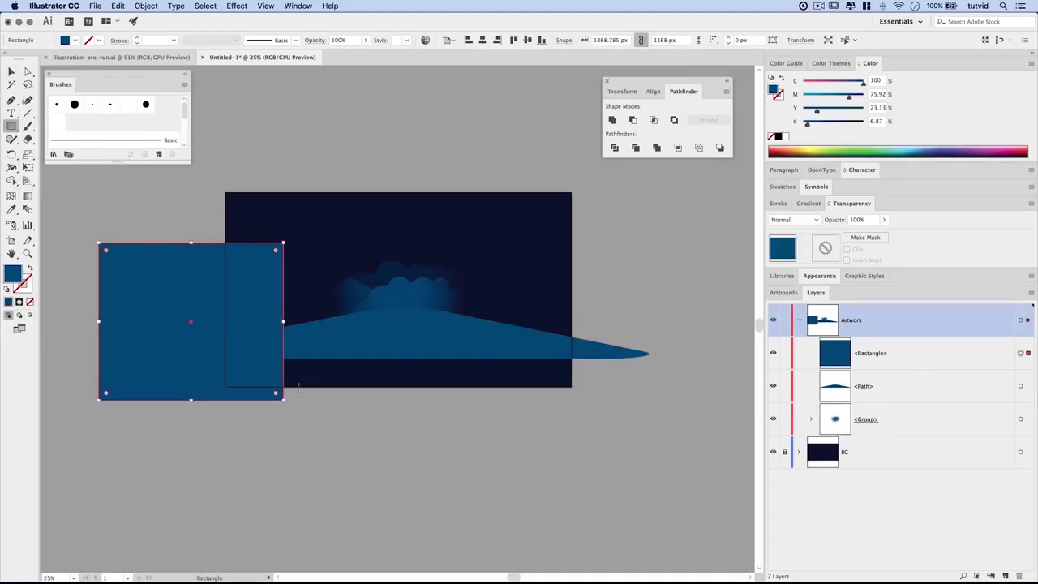
pyautogui.press('v')
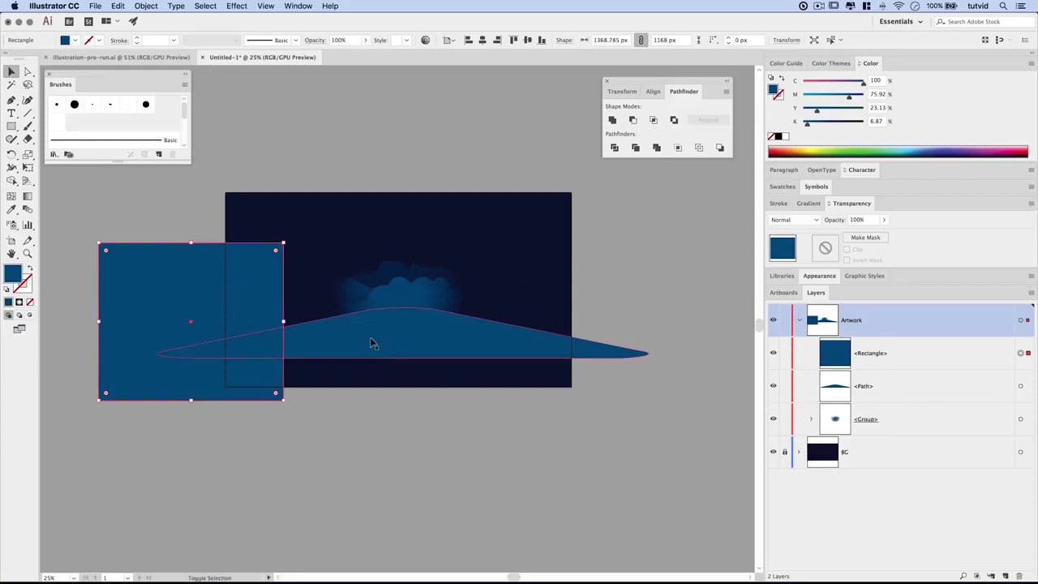
pyautogui.keyDown('shift'); pyautogui.click(368, 340); pyautogui.keyUp('shift')
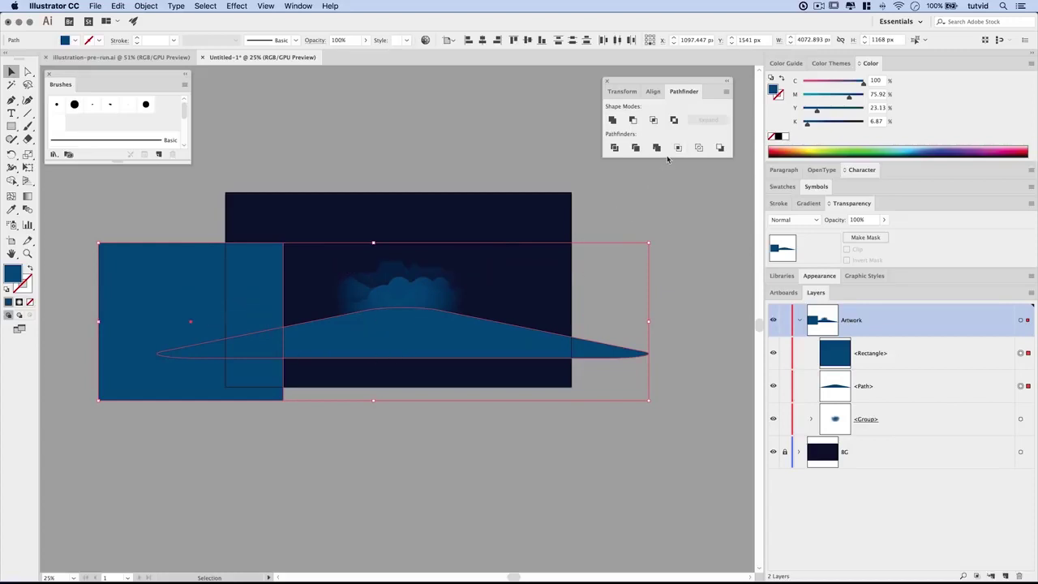
pyautogui.click(633, 121)
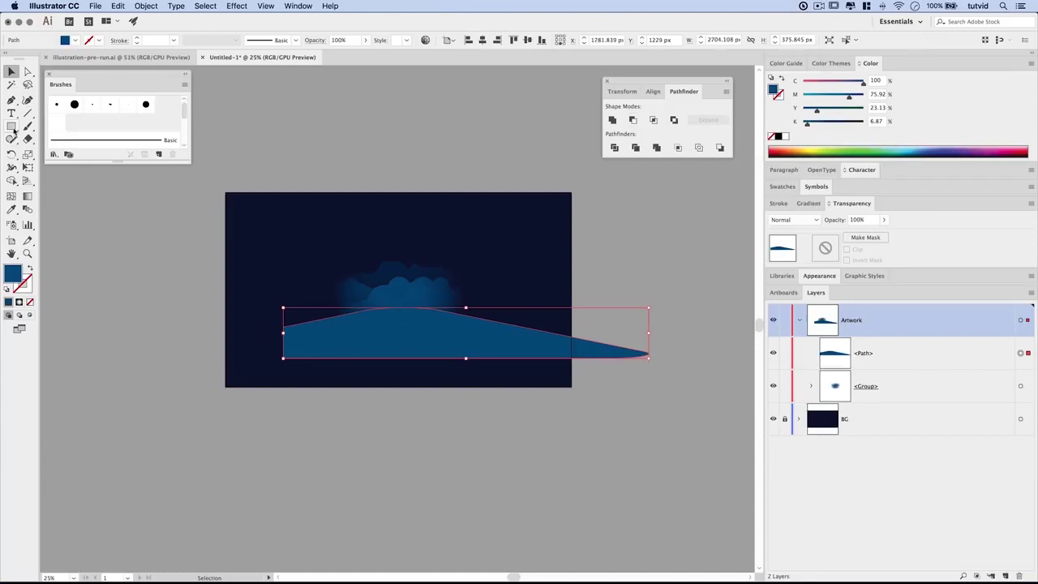
# - Cut the hill's right tail away with a second rectangle, leaving 1702.787 × 375.845 px
pyautogui.click(12, 128)
pyautogui.moveTo(582, 272); pyautogui.dragTo(679, 393)
pyautogui.moveTo(582, 392); pyautogui.dragTo(513, 376)
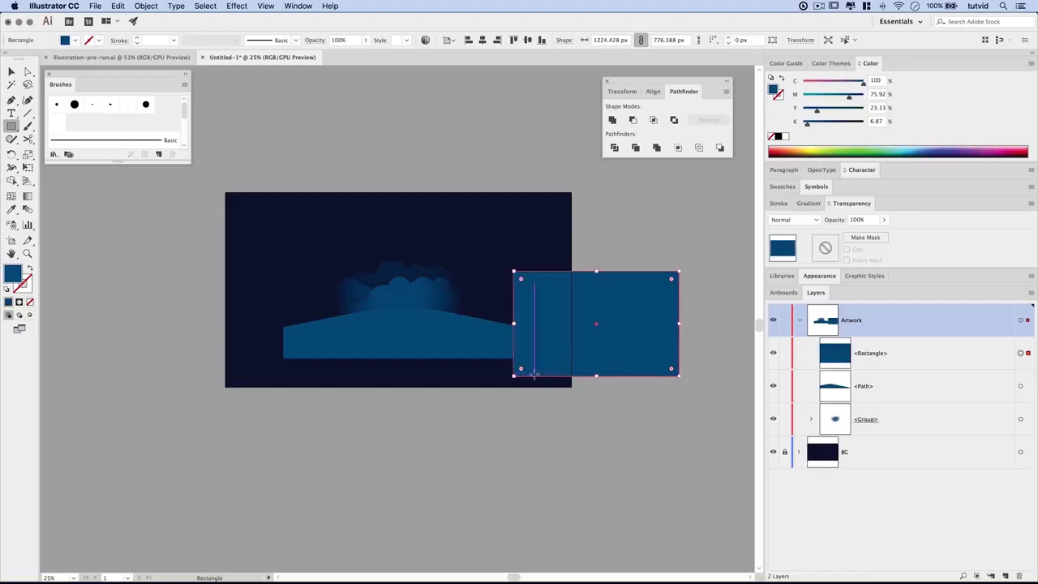
pyautogui.press('v')
pyautogui.keyDown('shift'); pyautogui.click(454, 340); pyautogui.keyUp('shift')
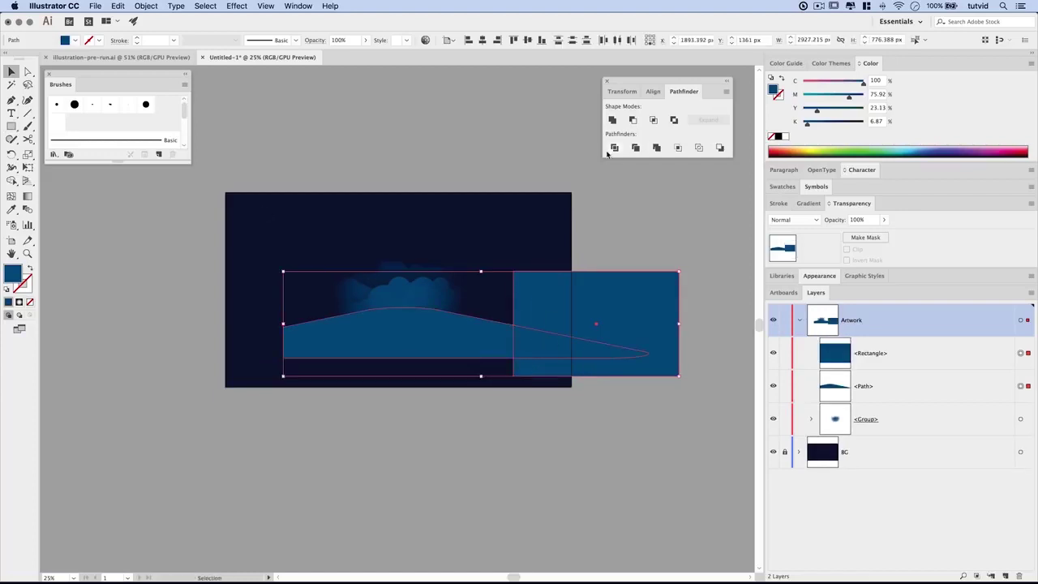
pyautogui.click(632, 120)
pyautogui.click(495, 442)
pyautogui.click(416, 336)
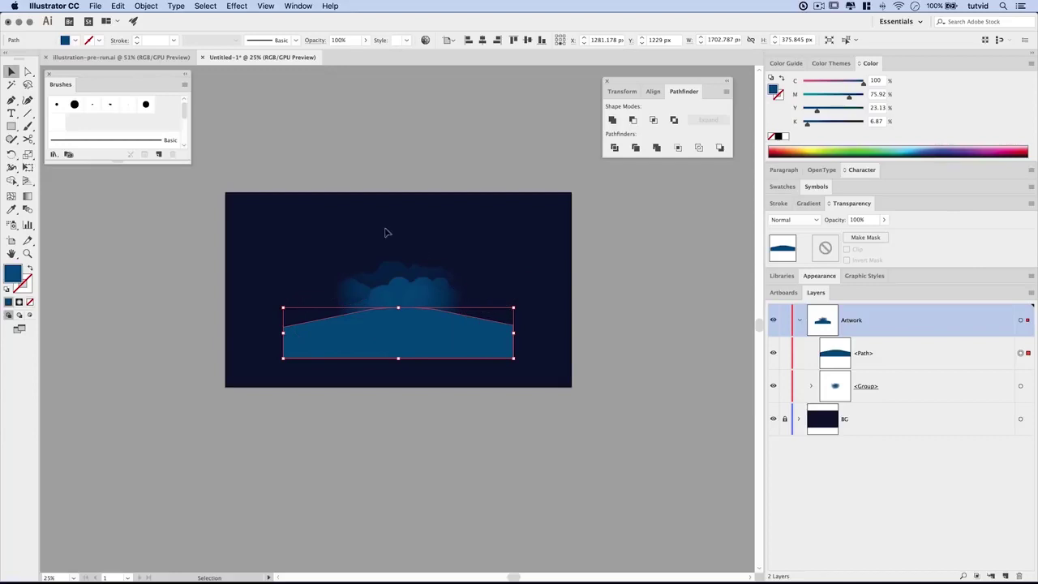
# - Fill the hill with the navy background colour sampled by Eyedropper
pyautogui.click(12, 209)
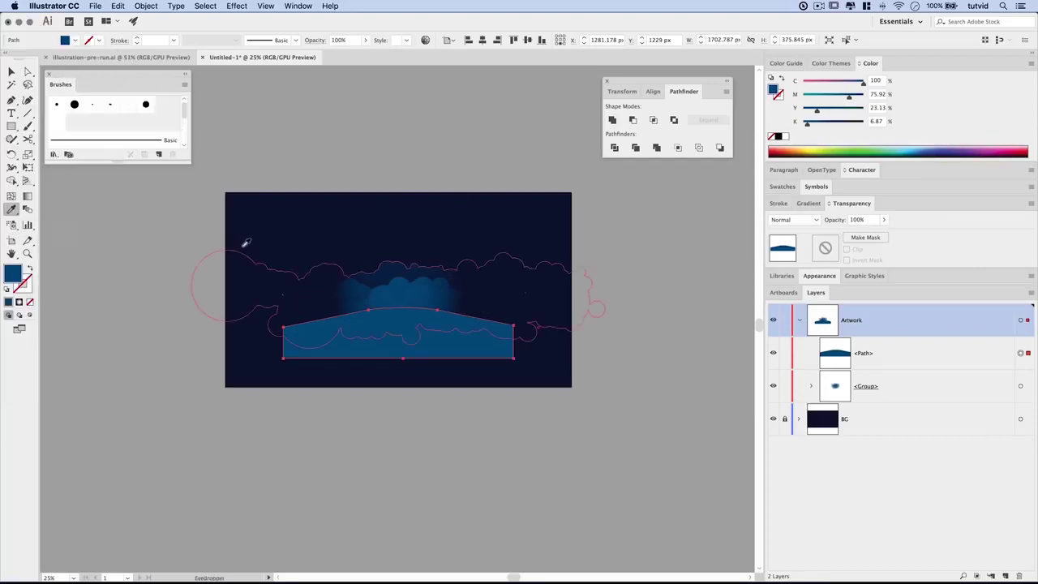
pyautogui.click(261, 223)
pyautogui.press('v')
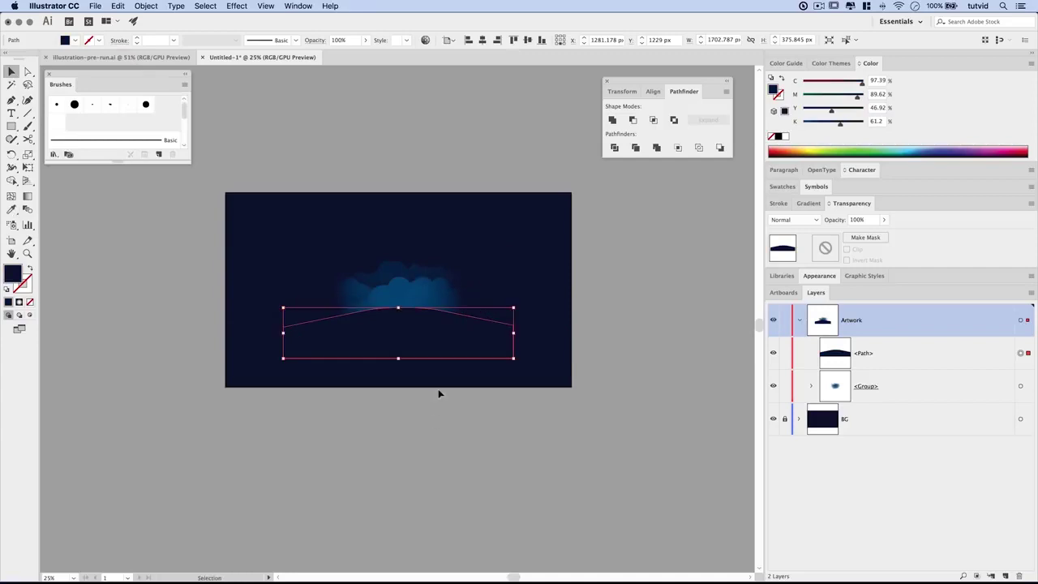
pyautogui.click(427, 445)
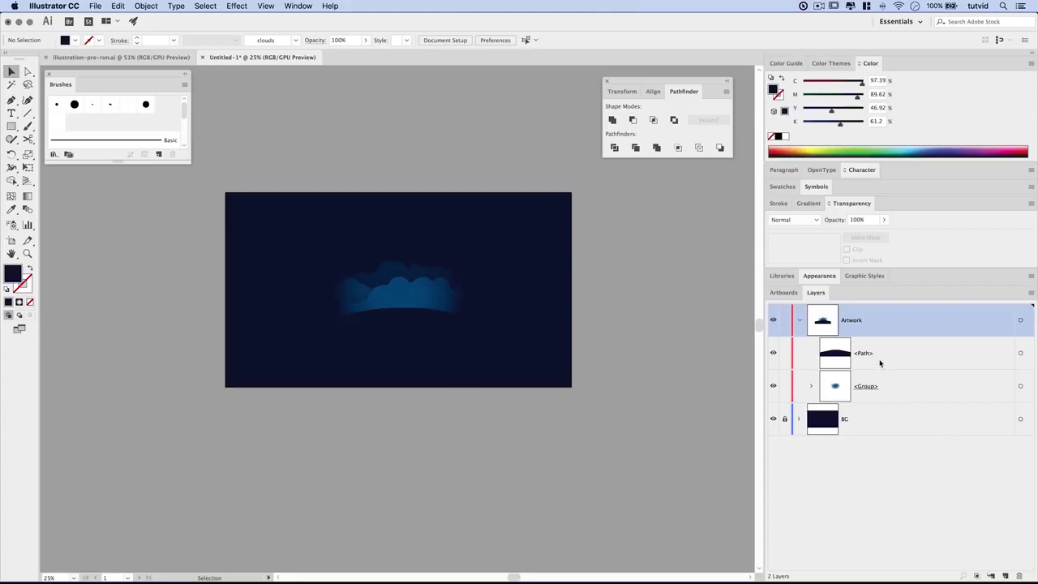
# - In illustration-recd.ai, close the Brushes panel and lock the cloud group
pyautogui.hotkey('ctrl', '=')
pyautogui.hotkey('ctrl', '=')
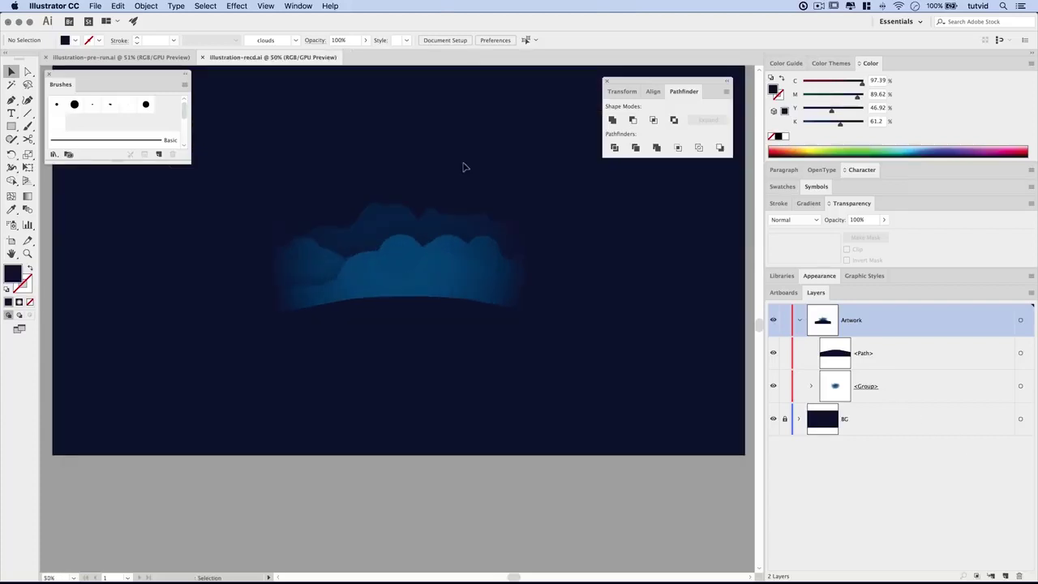
pyautogui.moveTo(475, 258); pyautogui.dragTo(456, 398)
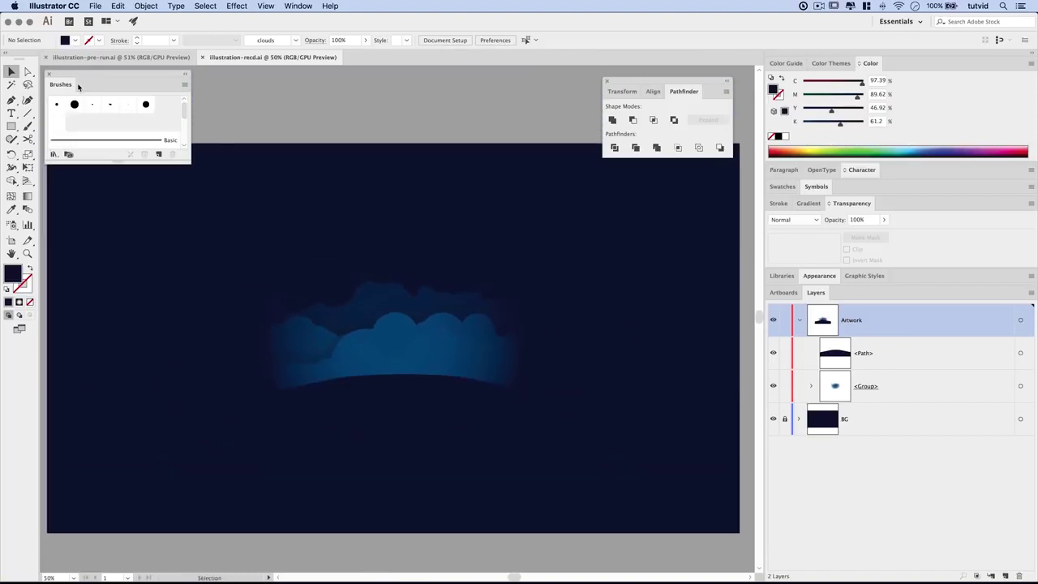
pyautogui.click(50, 75)
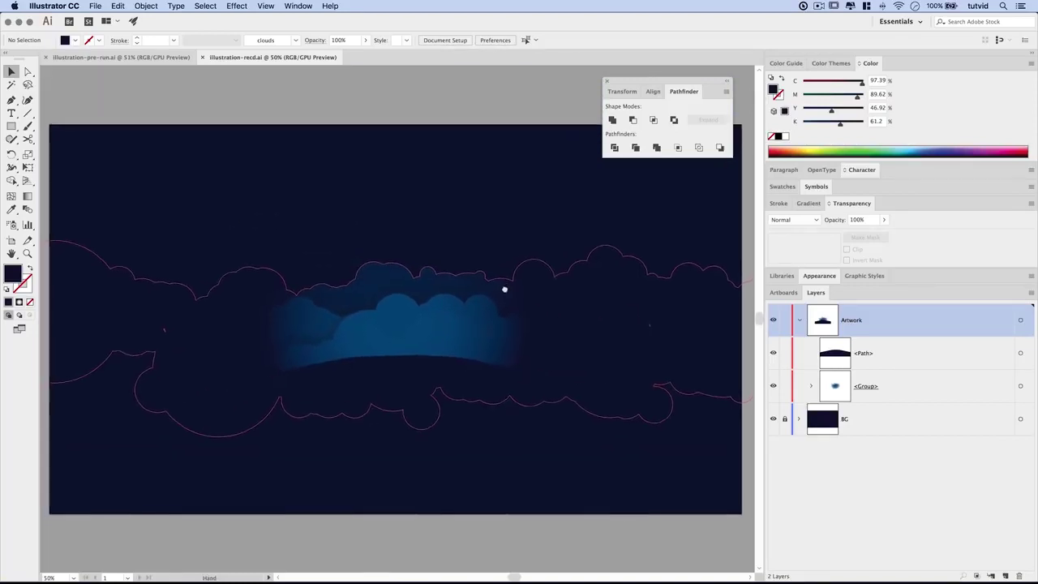
pyautogui.click(784, 387)
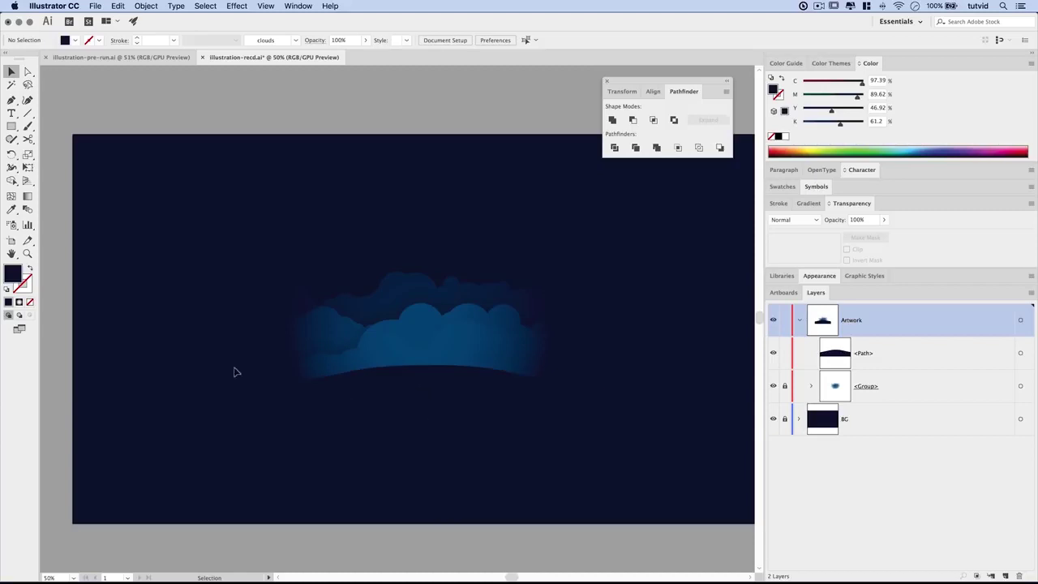
pyautogui.moveTo(13, 126); pyautogui.dragTo(57, 149)
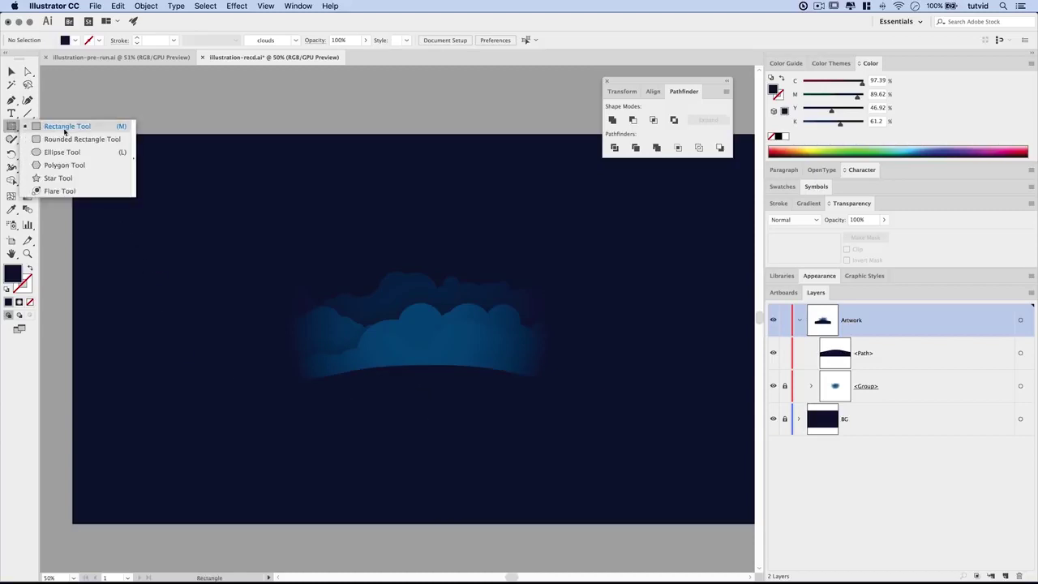
# - Draw a 501.526 × 121.783 px ellipse below the clouds and fill it bright yellow
pyautogui.moveTo(355, 374); pyautogui.dragTo(488, 402)
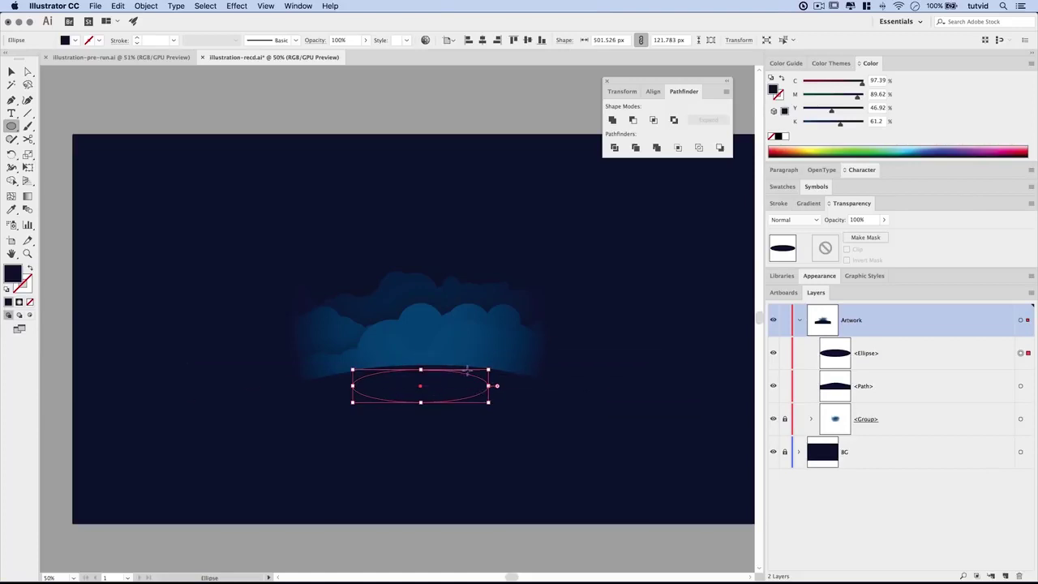
pyautogui.doubleClick(16, 276)
pyautogui.click(438, 260)
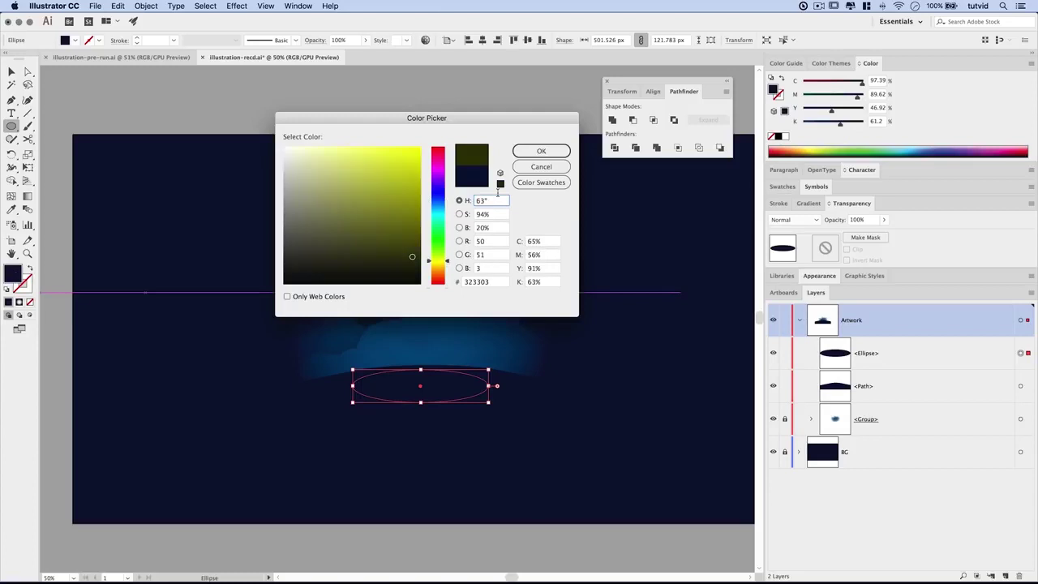
pyautogui.click(415, 159)
pyautogui.click(541, 150)
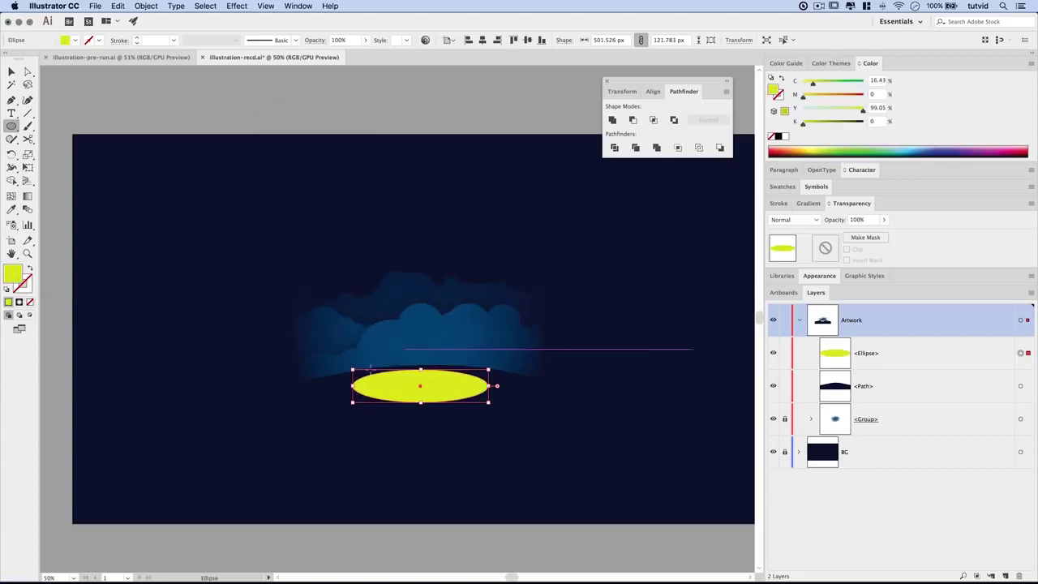
pyautogui.press('v')
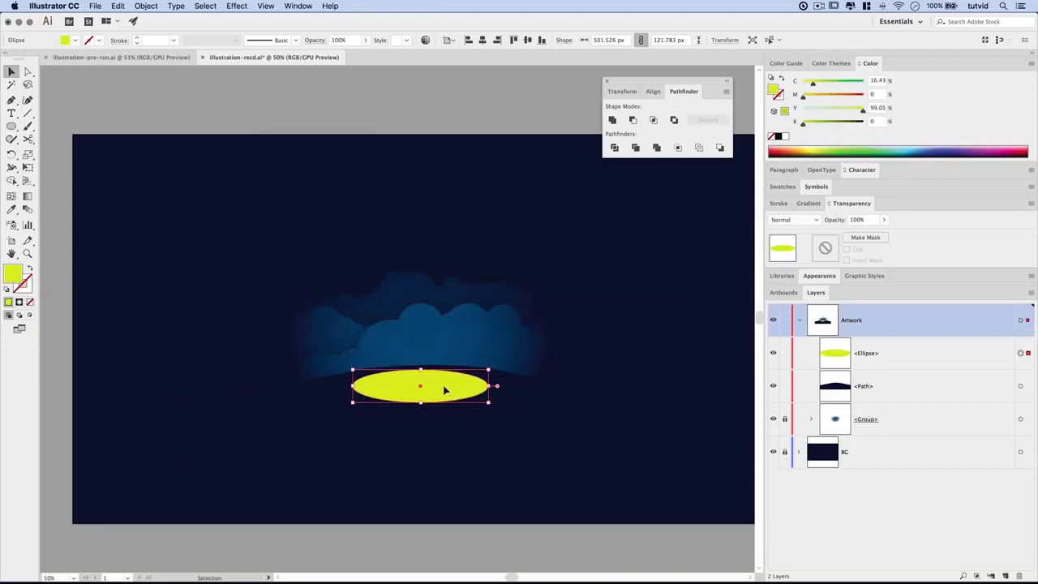
pyautogui.click(237, 7)
pyautogui.moveTo(251, 144)
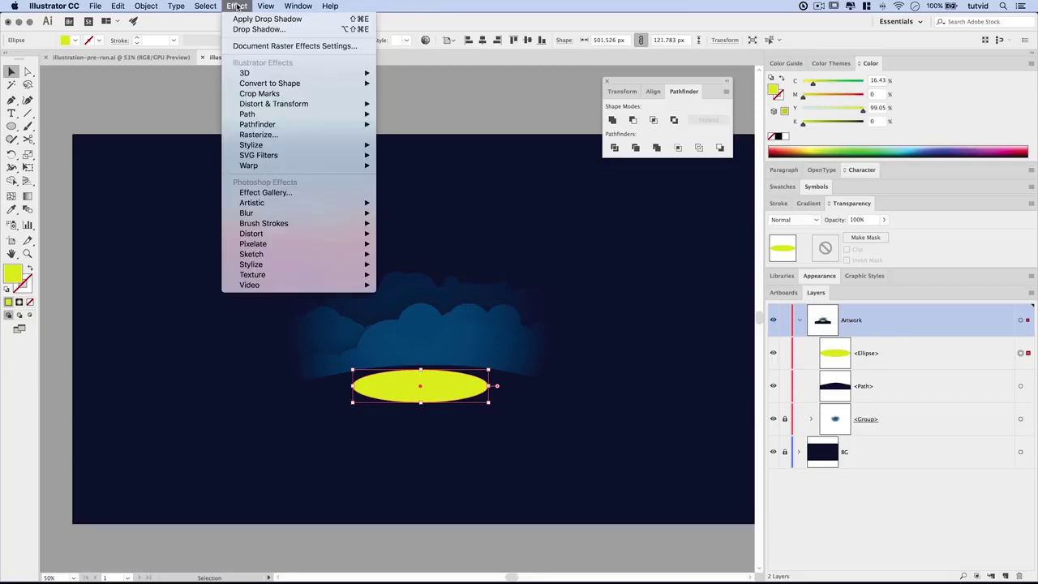
# - Add an Outer Glow to the ellipse in Color Dodge mode with a light blue colour
pyautogui.click(408, 175)
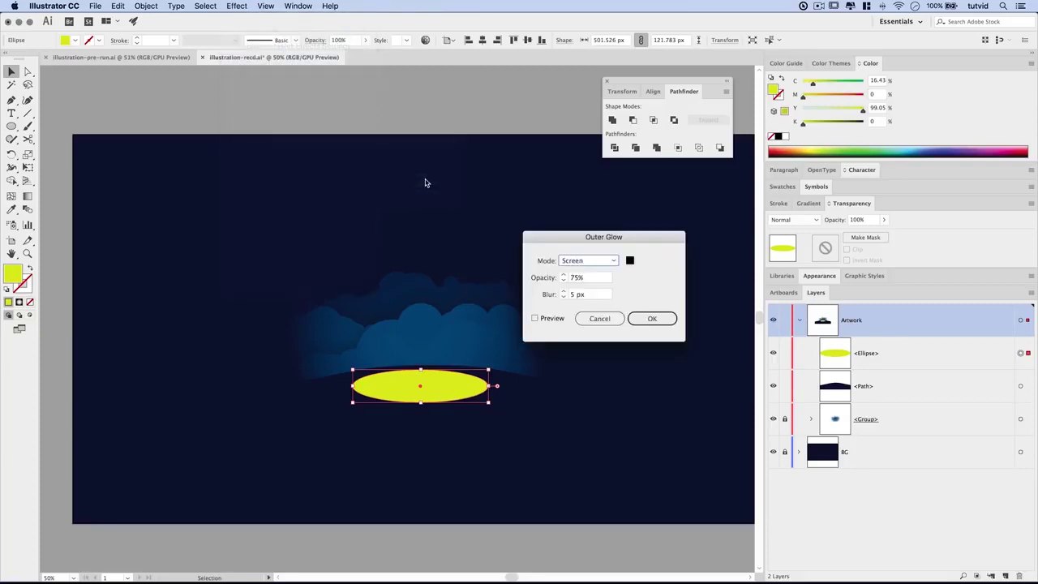
pyautogui.click(593, 261)
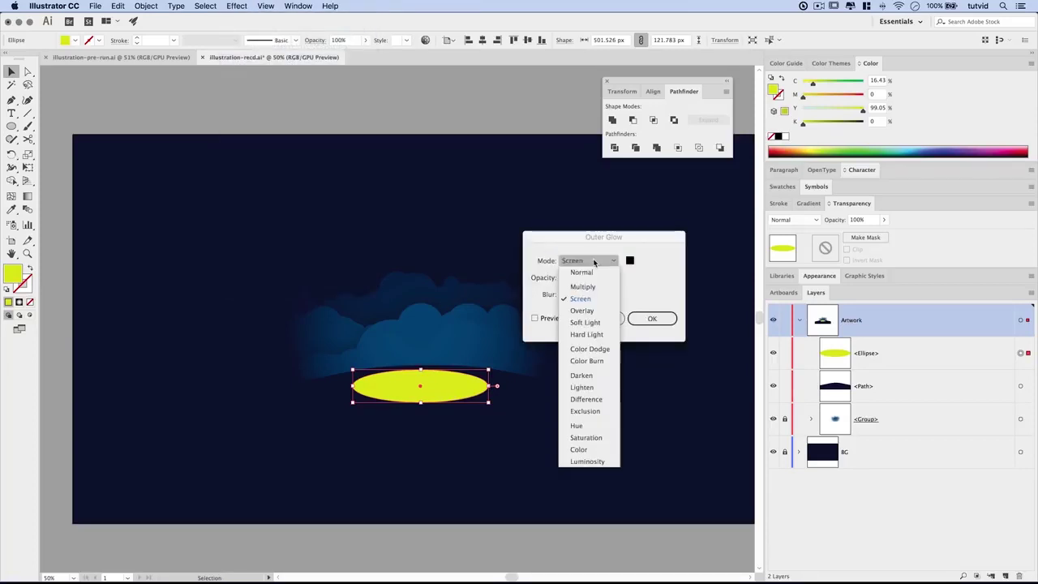
pyautogui.click(587, 351)
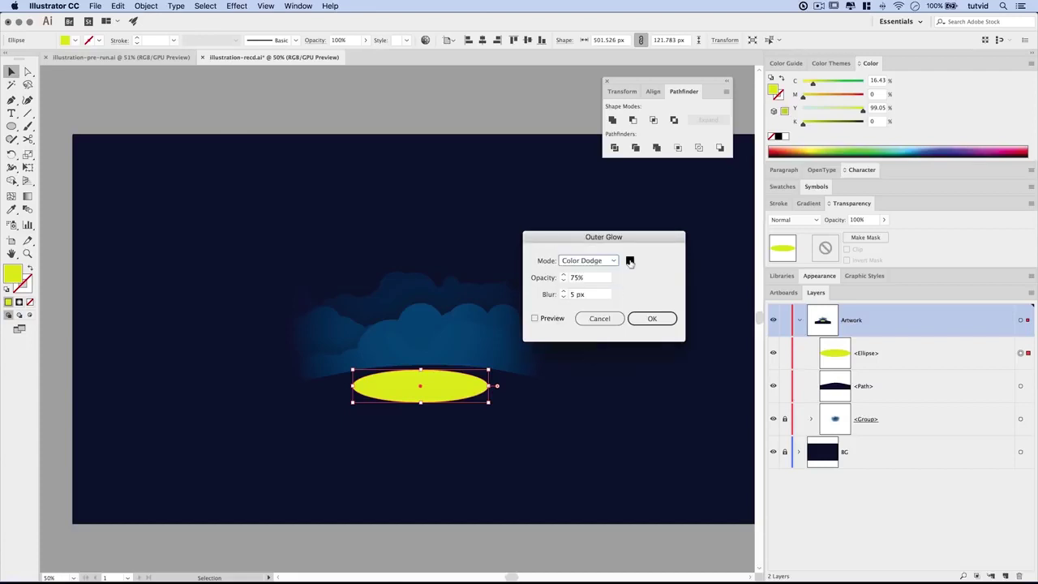
pyautogui.click(630, 261)
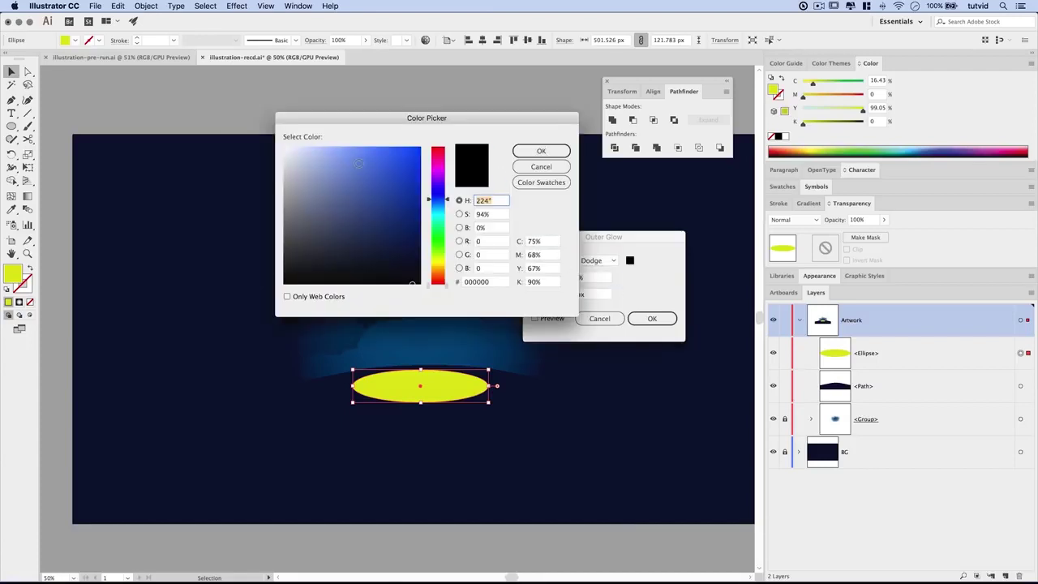
pyautogui.moveTo(358, 163); pyautogui.dragTo(354, 153)
pyautogui.click(540, 151)
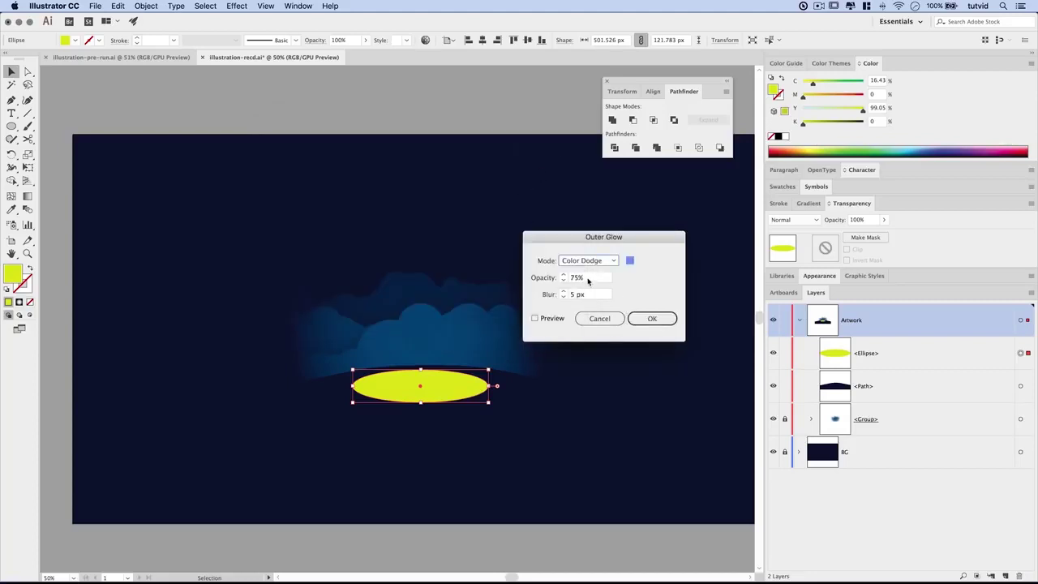
# - Set the glow to 85% opacity and 100 px blur, preview it, and apply
pyautogui.moveTo(589, 279); pyautogui.dragTo(562, 276)
pyautogui.write('85')
pyautogui.press('Tab')
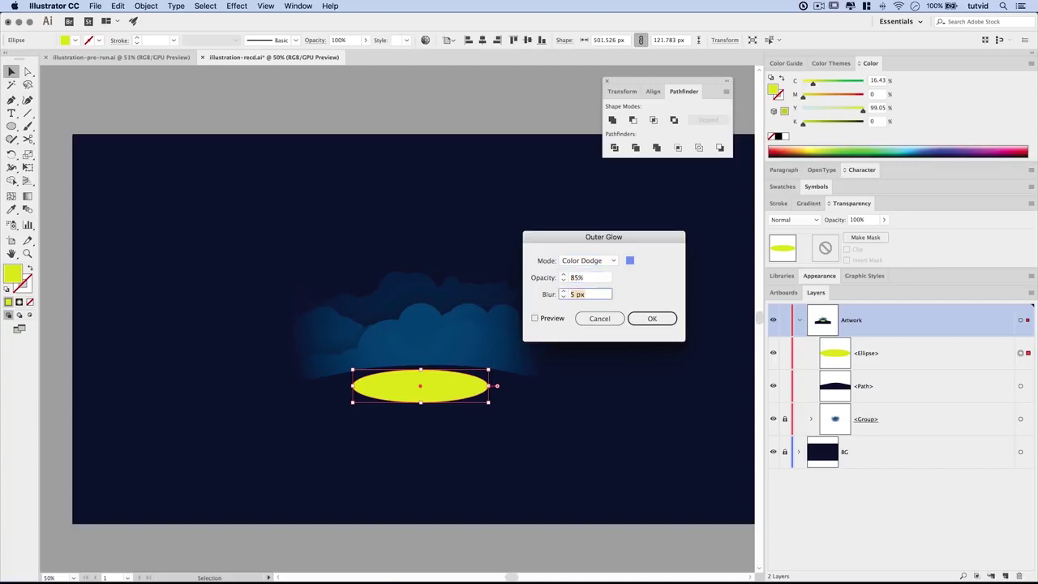
pyautogui.write('100')
pyautogui.press('Tab')
pyautogui.click(542, 321)
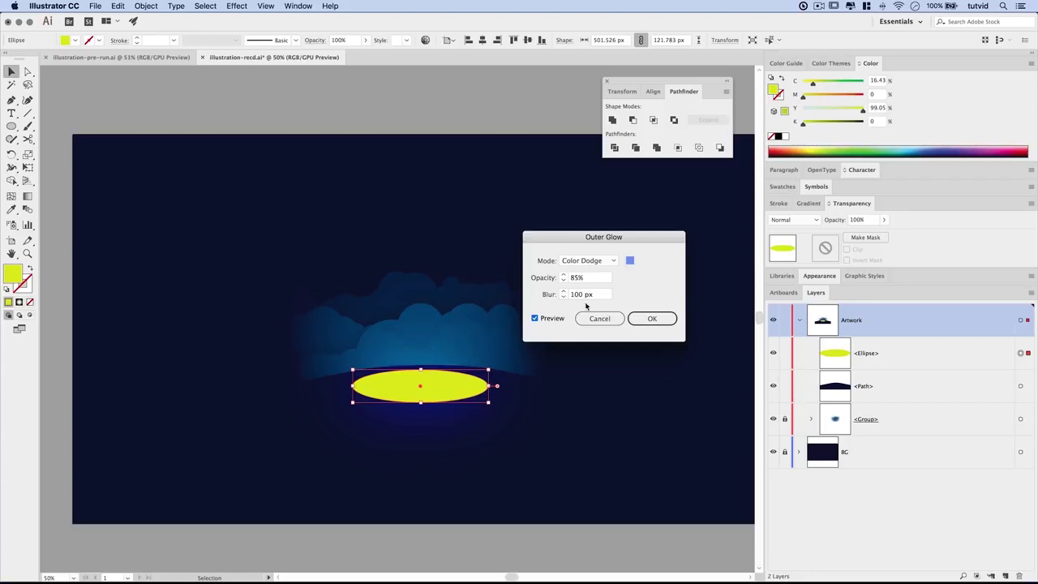
pyautogui.click(655, 319)
pyautogui.click(895, 352)
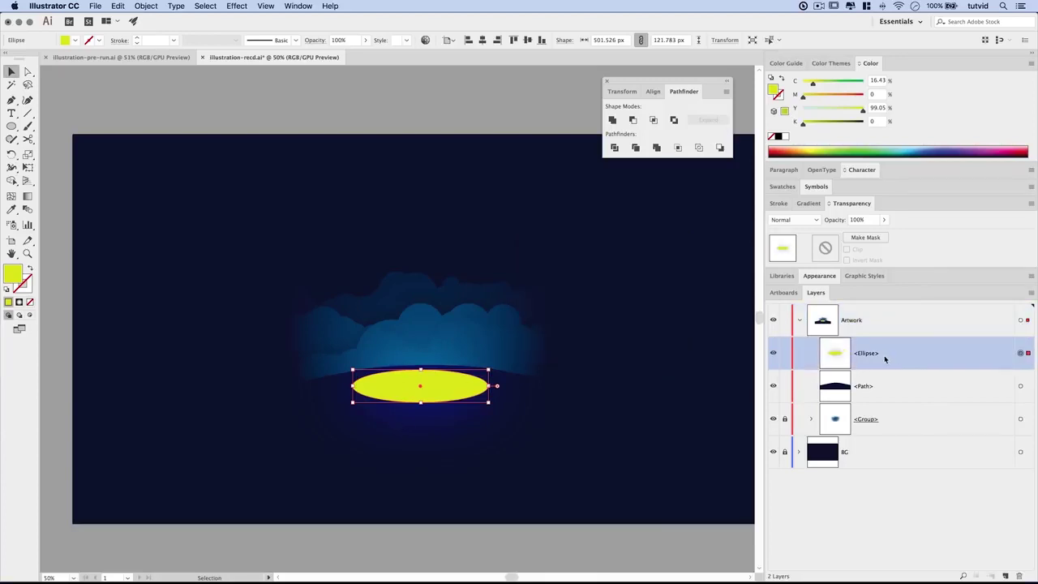
# - Move the ellipse behind the hill, flatten it to 74.571 px tall, and close Pathfinder
pyautogui.moveTo(874, 355); pyautogui.dragTo(887, 393)
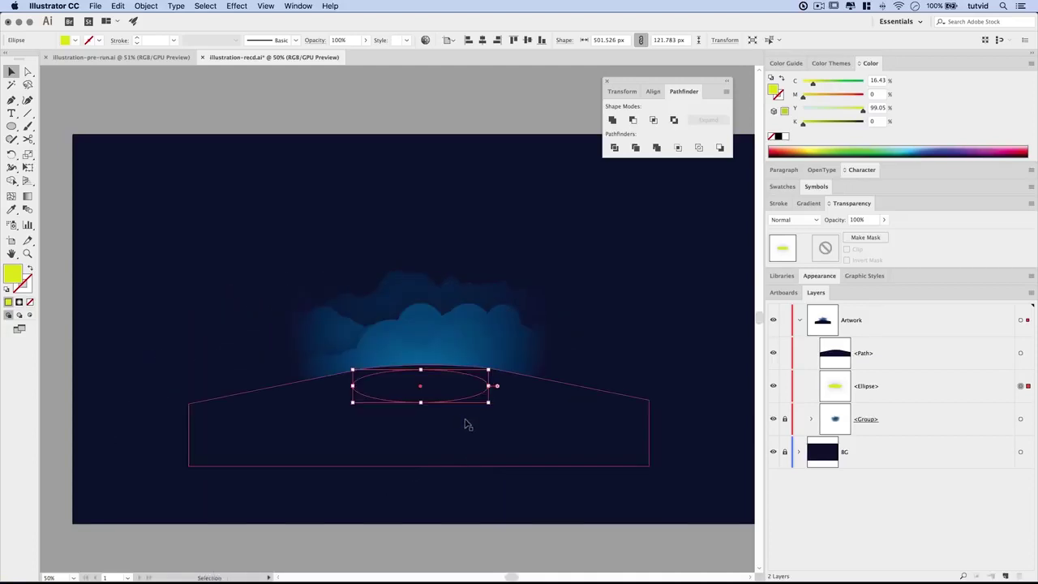
pyautogui.moveTo(420, 402); pyautogui.dragTo(421, 390)
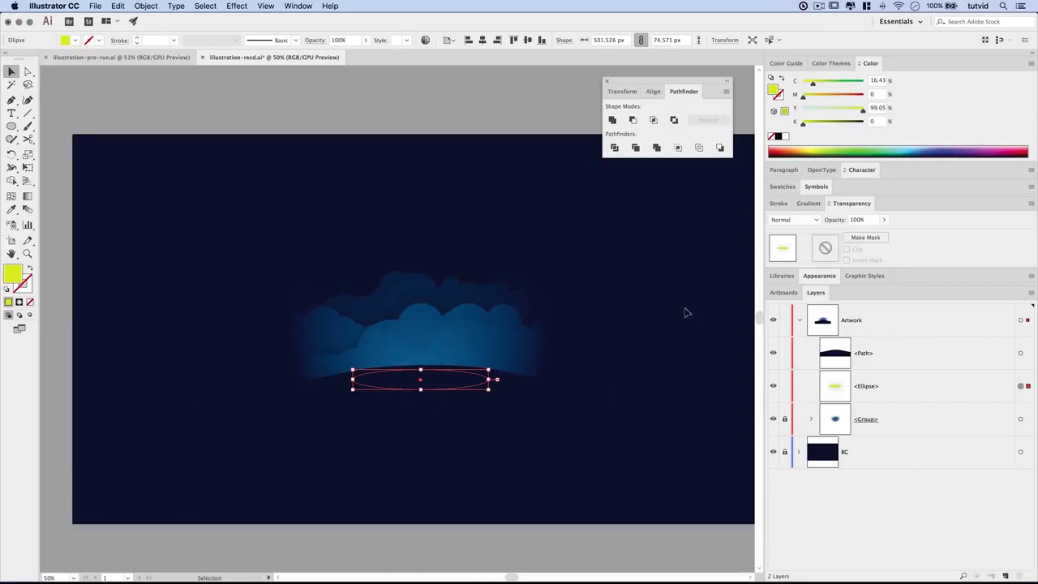
pyautogui.click(640, 320)
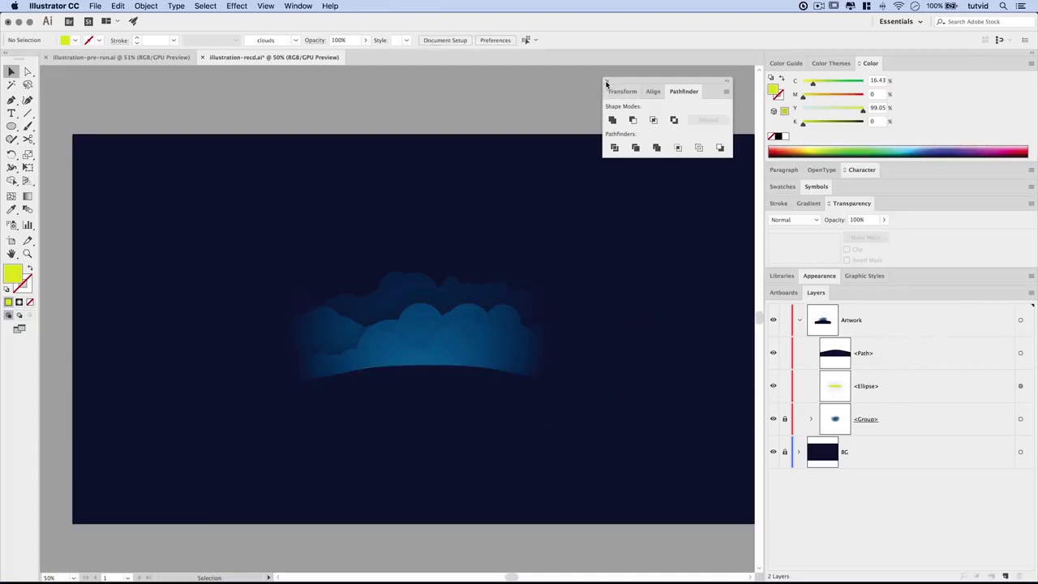
pyautogui.click(607, 81)
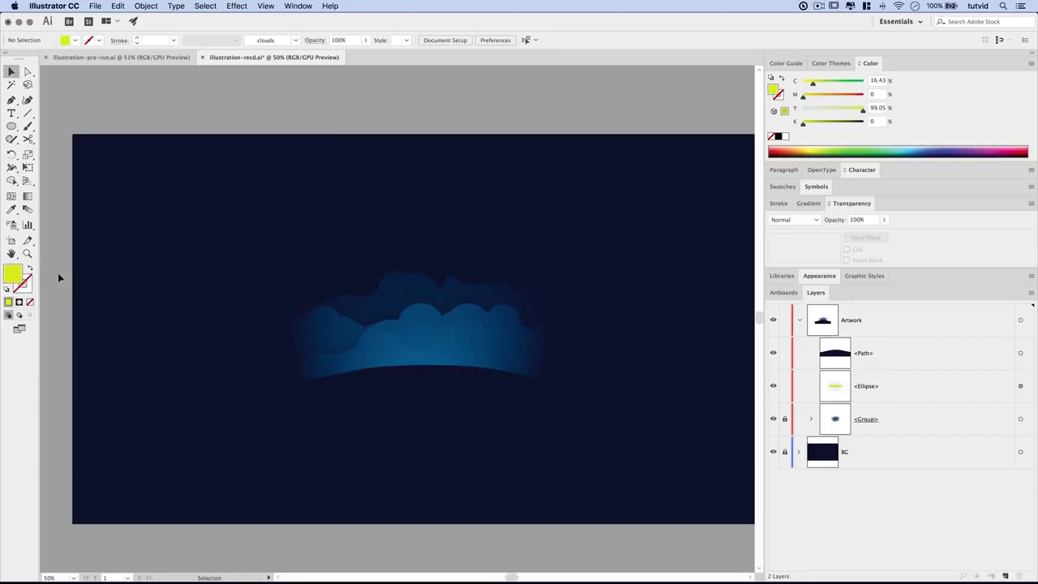
# - Set the fill colour to pure white in the Color Picker
pyautogui.doubleClick(13, 275)
pyautogui.click(282, 147)
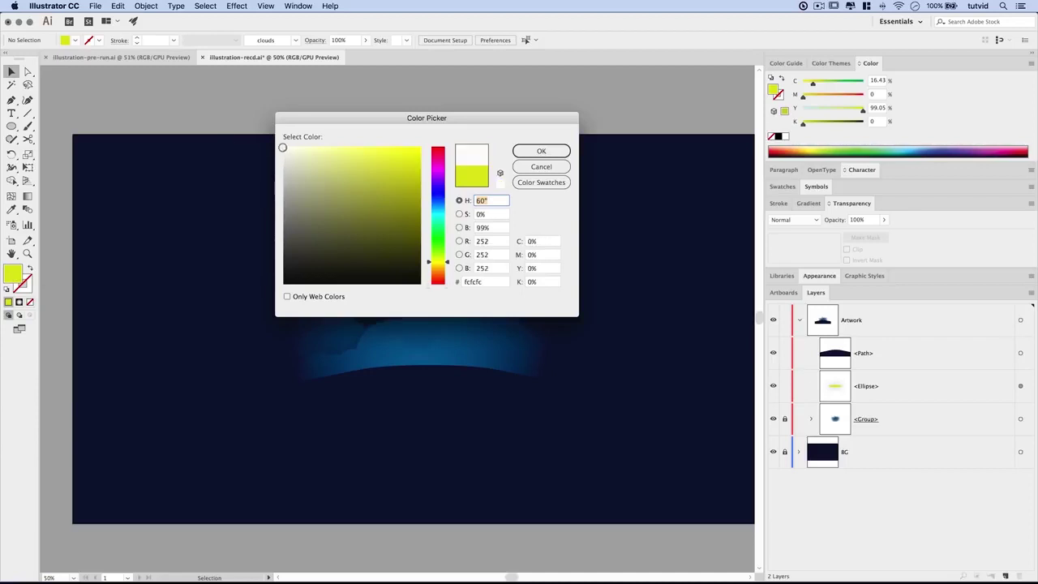
pyautogui.moveTo(282, 147); pyautogui.dragTo(283, 148)
pyautogui.click(541, 152)
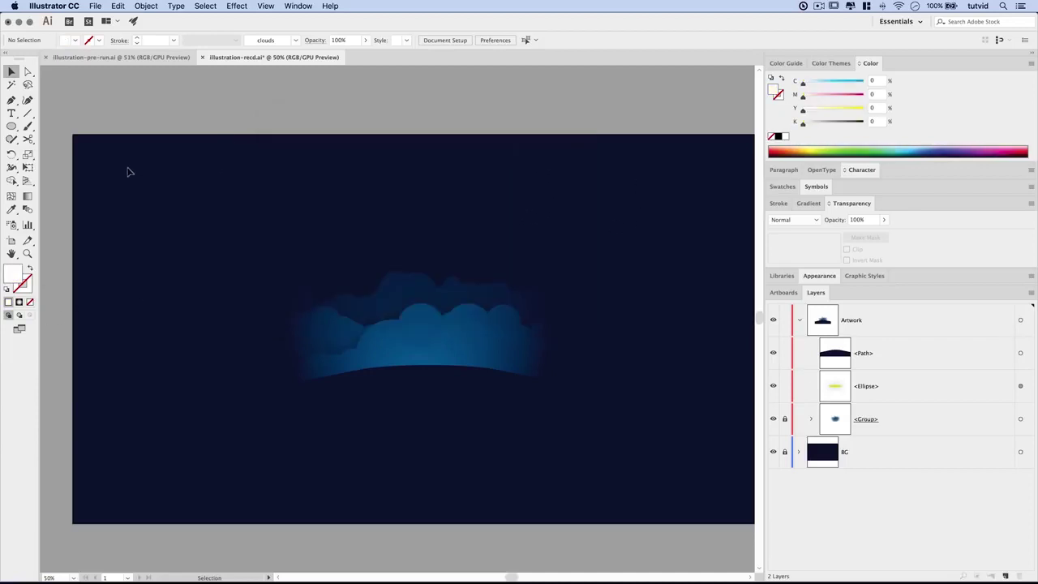
# - Create a 10×10 px white circle with the Ellipse tool
pyautogui.click(12, 126)
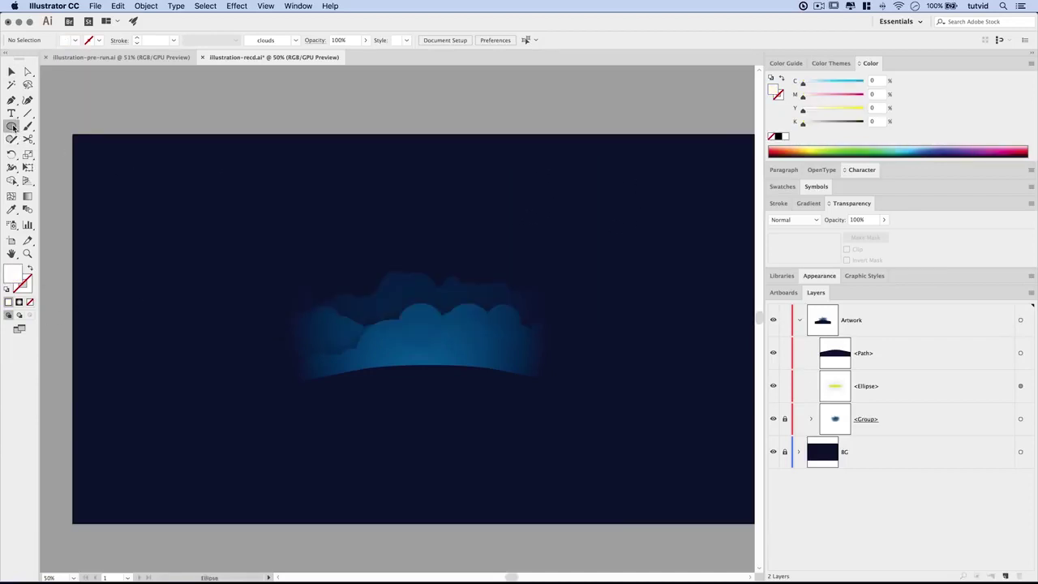
pyautogui.click(207, 225)
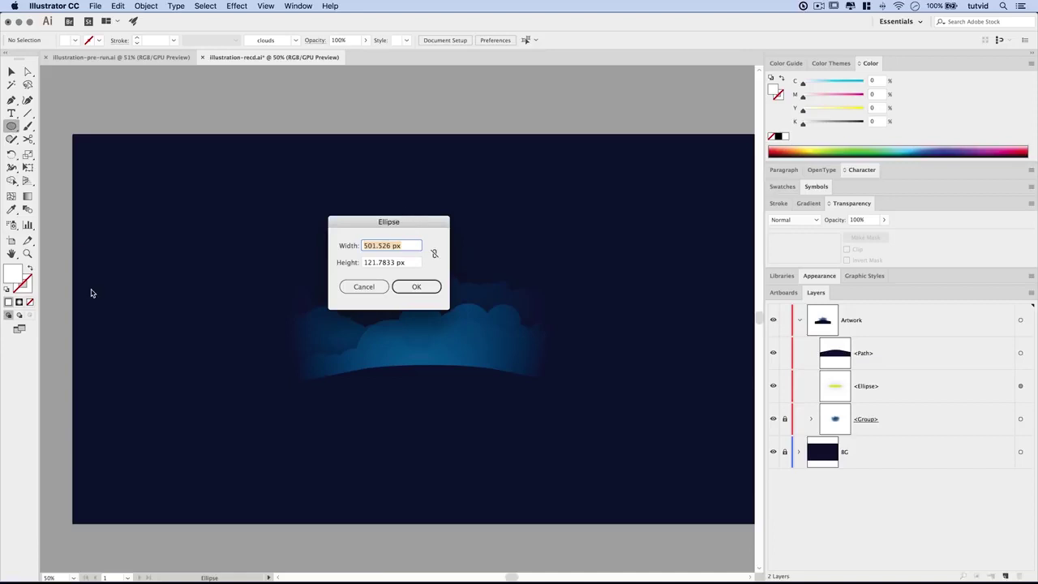
pyautogui.write('10')
pyautogui.press('Tab')
pyautogui.write('1')
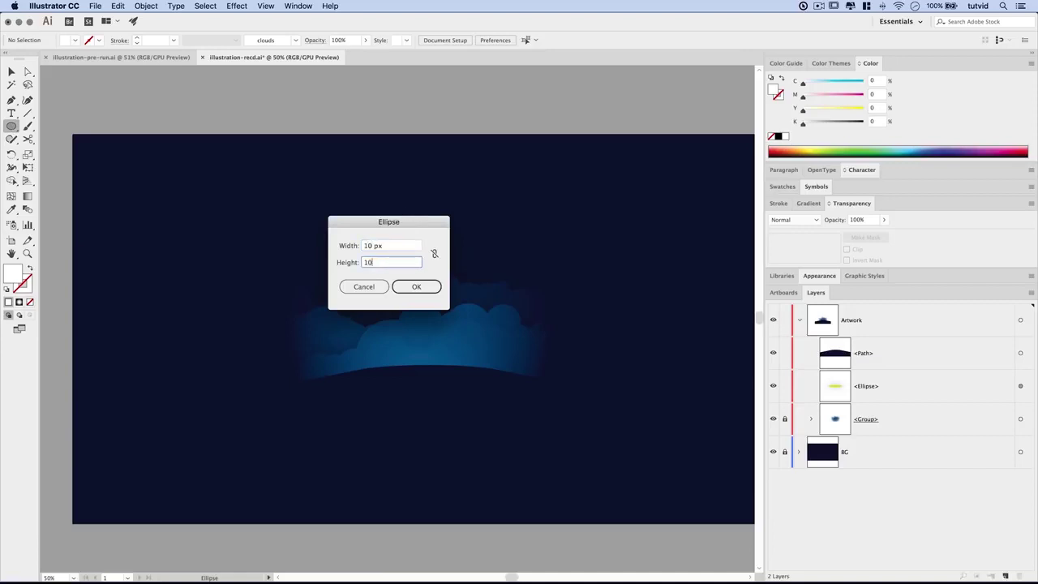
pyautogui.press('Tab')
pyautogui.click(414, 288)
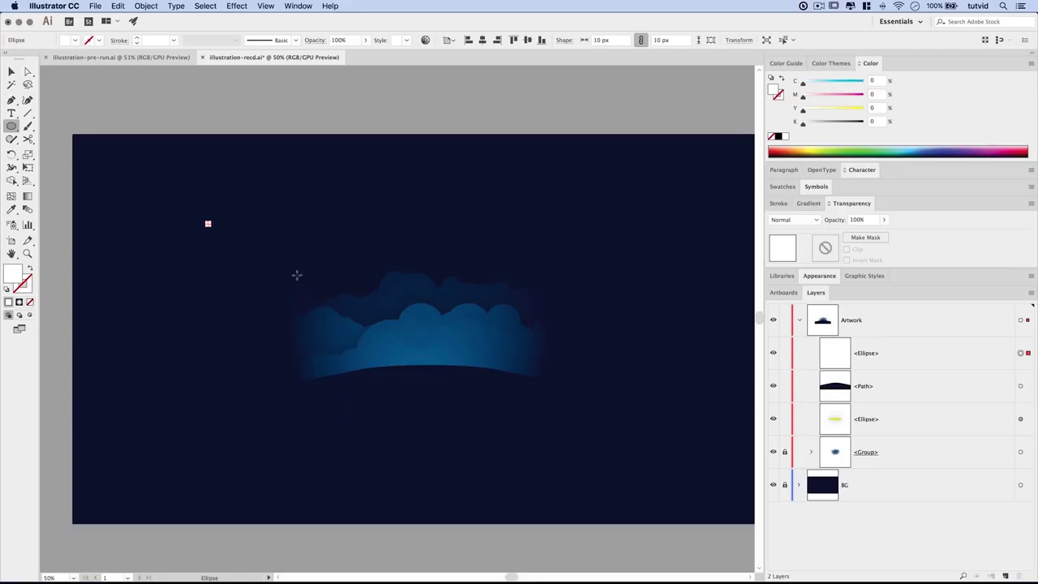
# - Show and enlarge the Brushes panel, then start a new scatter brush from the circle
pyautogui.click(297, 6)
pyautogui.click(358, 198)
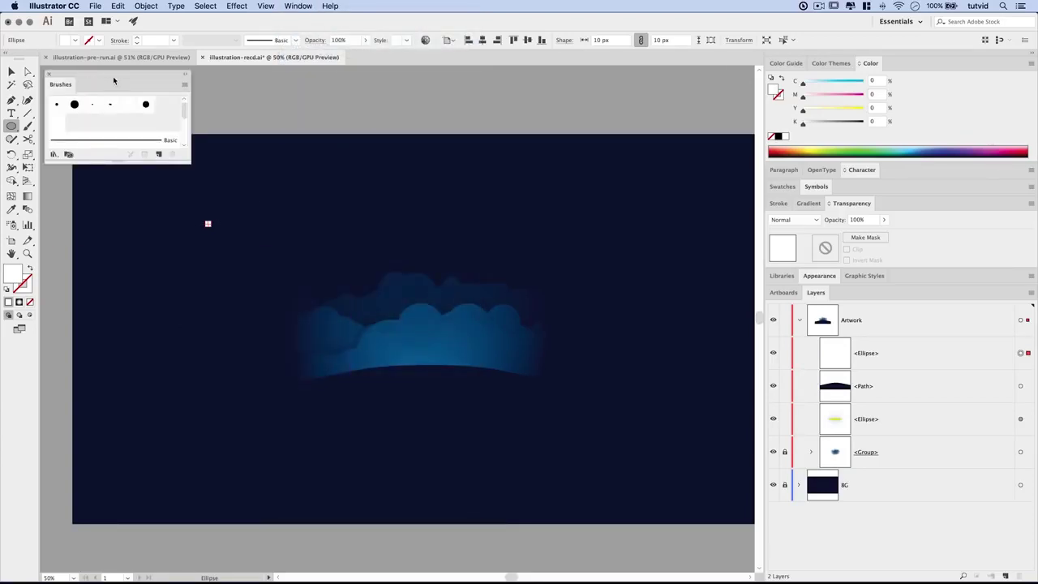
pyautogui.moveTo(113, 79); pyautogui.dragTo(588, 125)
pyautogui.moveTo(679, 326); pyautogui.dragTo(683, 387)
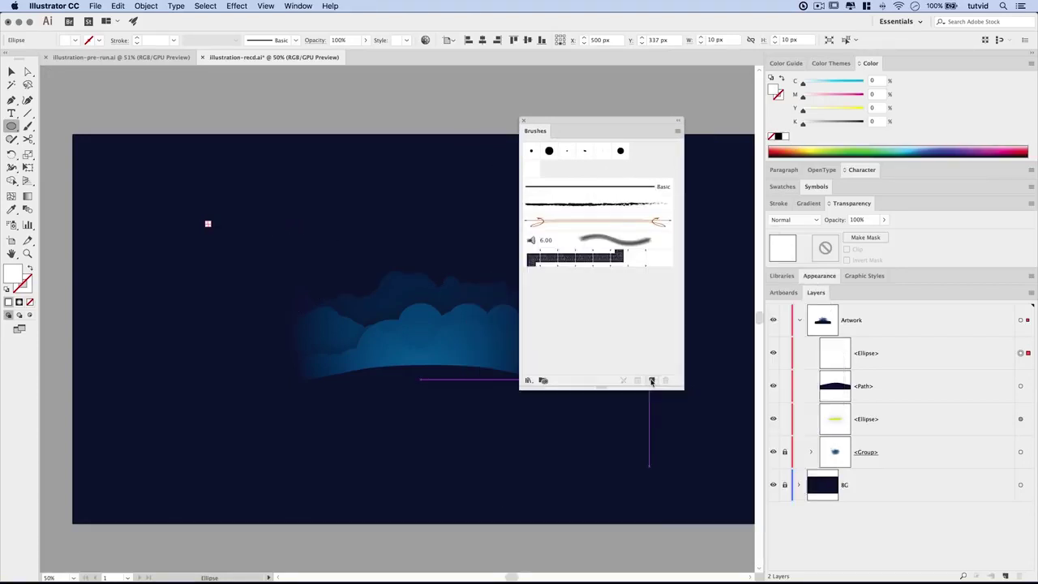
pyautogui.click(651, 382)
pyautogui.click(443, 250)
# - Name the scatter brush stars and set Size, Spacing and Scatter to Random
pyautogui.click(535, 313)
pyautogui.write('stars')
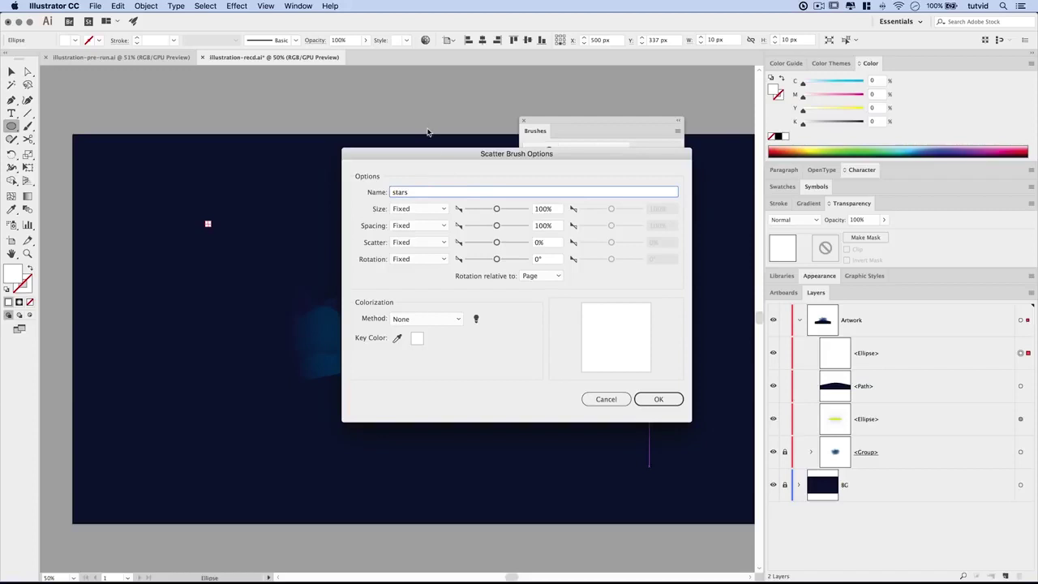
pyautogui.click(440, 211)
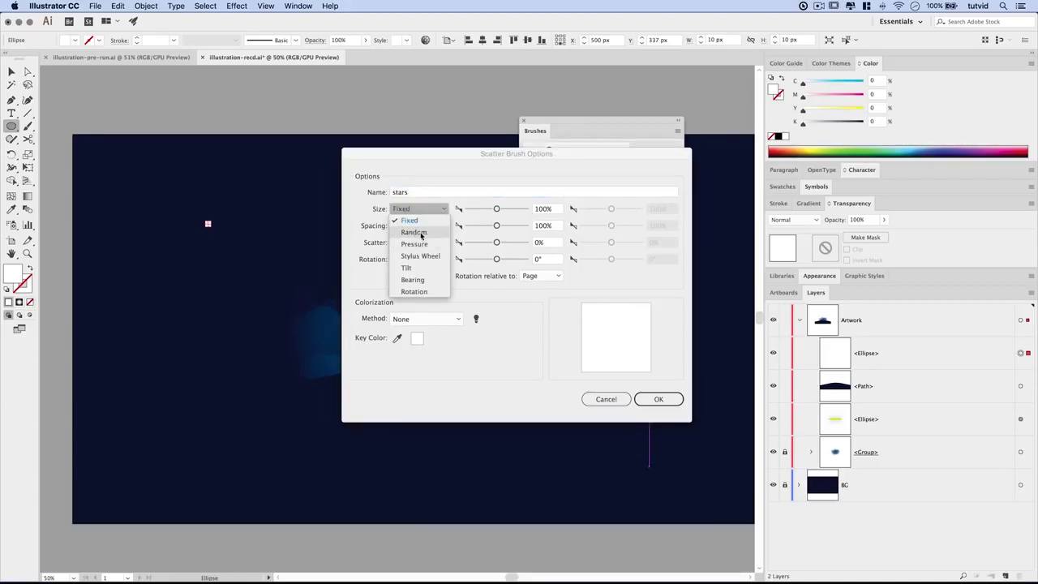
pyautogui.click(419, 233)
pyautogui.click(428, 226)
pyautogui.click(424, 251)
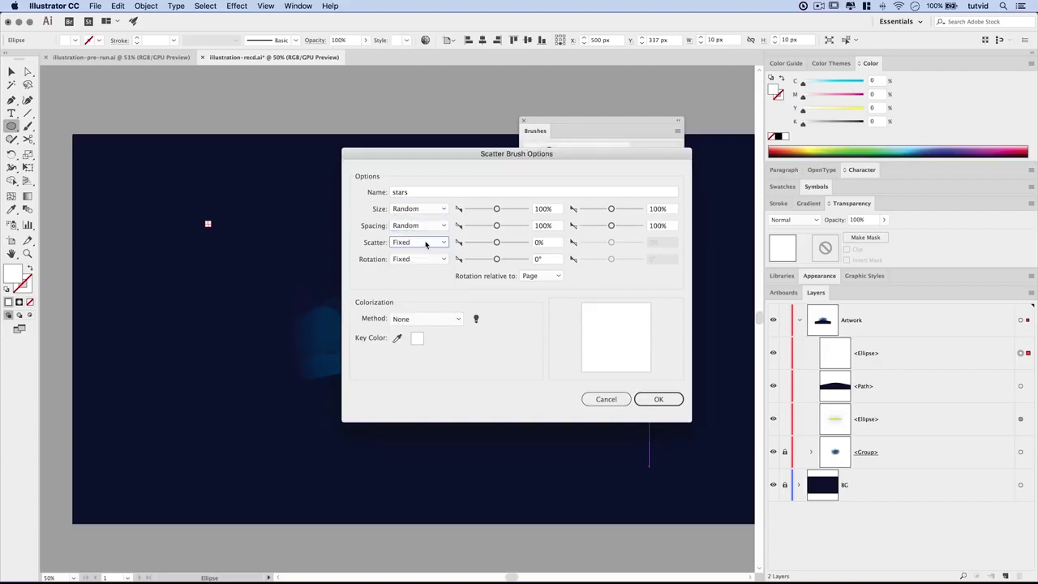
pyautogui.click(419, 241)
pyautogui.click(419, 256)
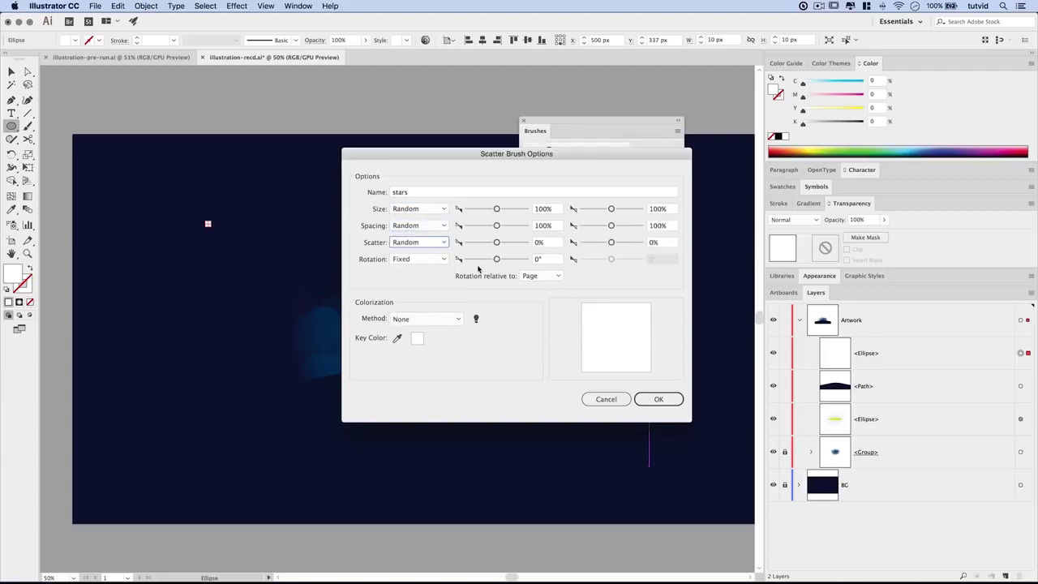
# - Set the minimum random star size to 6%
pyautogui.click(545, 211)
pyautogui.write('10')
pyautogui.press('BackSpace')
pyautogui.write('6')
pyautogui.press('Tab')
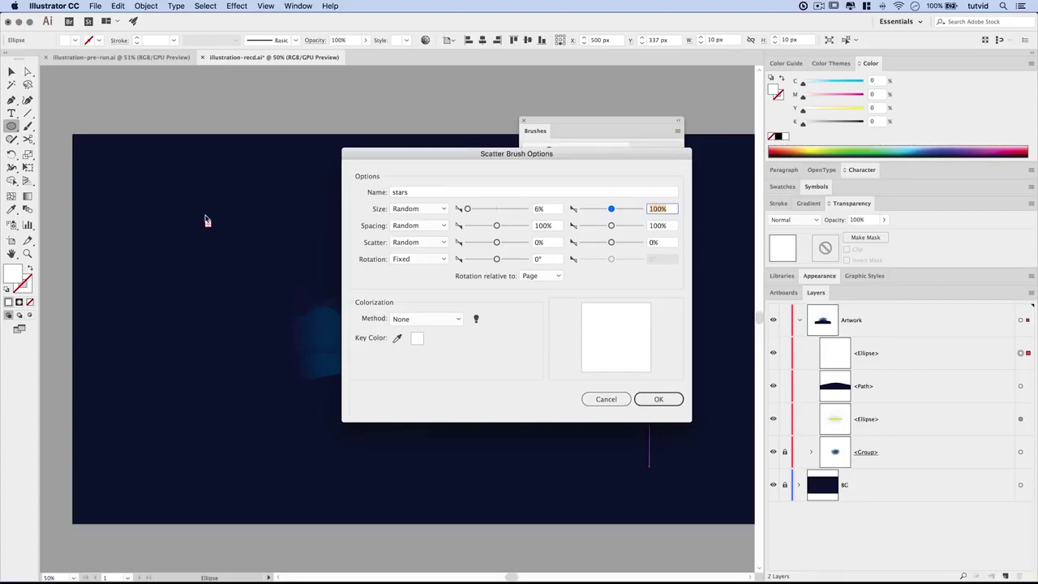
# - Set spacing and scatter to 500–1500% and save the stars brush
pyautogui.click(542, 225)
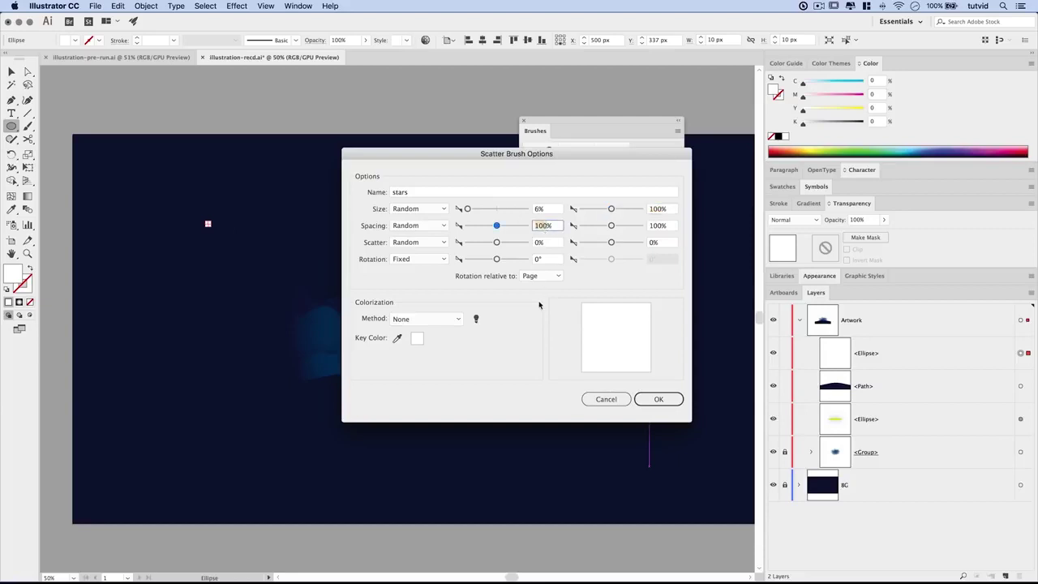
pyautogui.write('500')
pyautogui.click(658, 226)
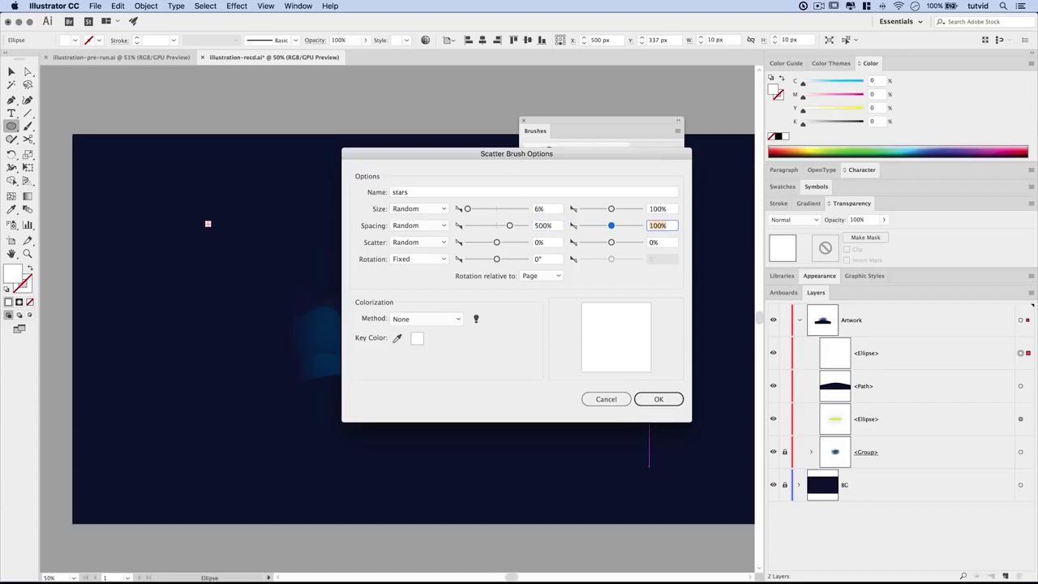
pyautogui.write('1500')
pyautogui.press('Tab')
pyautogui.press('Tab')
pyautogui.write('500')
pyautogui.press('Tab')
pyautogui.write('500')
pyautogui.press('Tab')
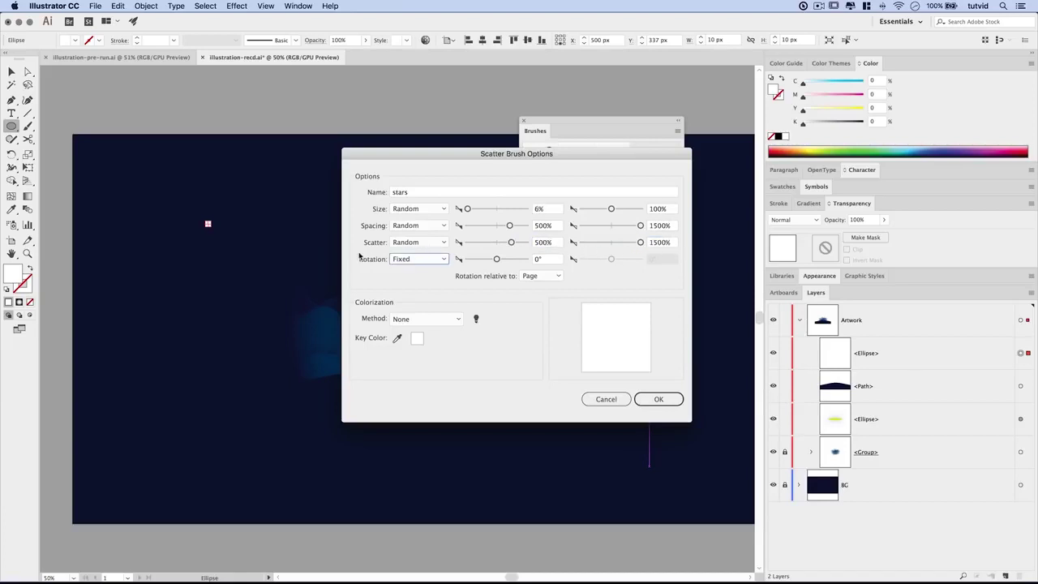
pyautogui.click(658, 398)
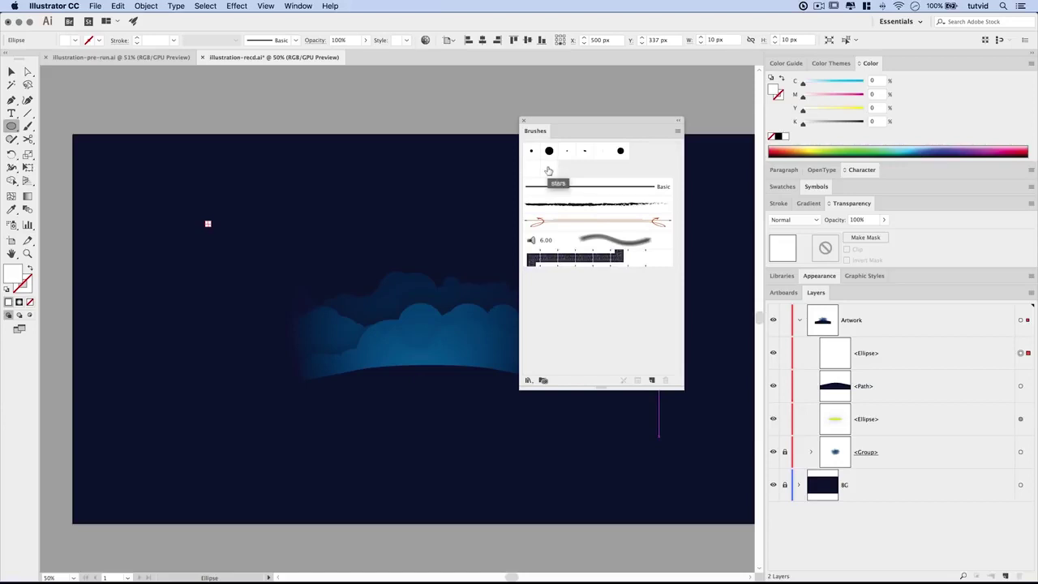
# - Delete the white circle and switch to the Paintbrush with the stars brush
pyautogui.press('v')
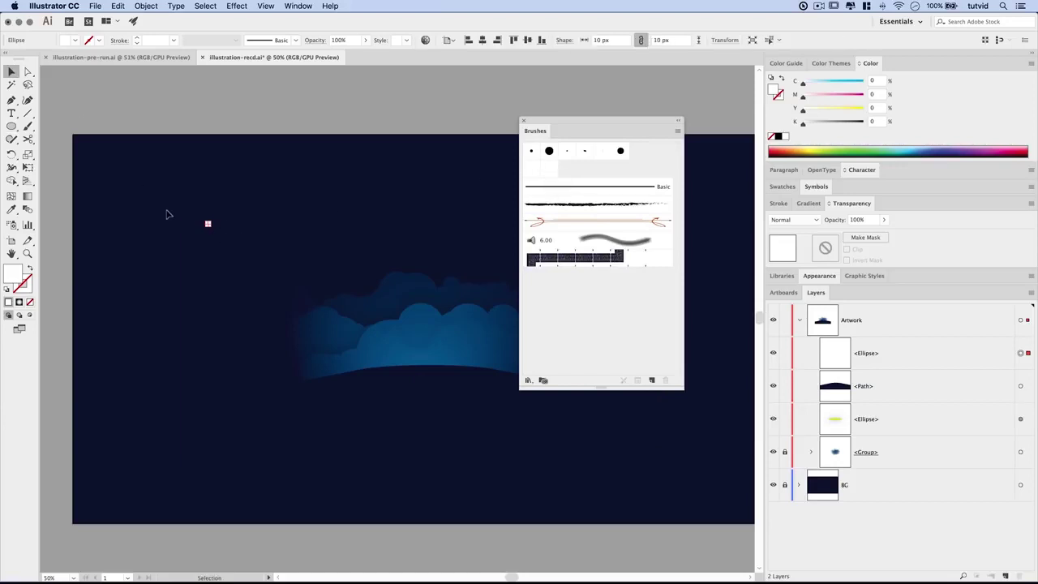
pyautogui.press('Delete')
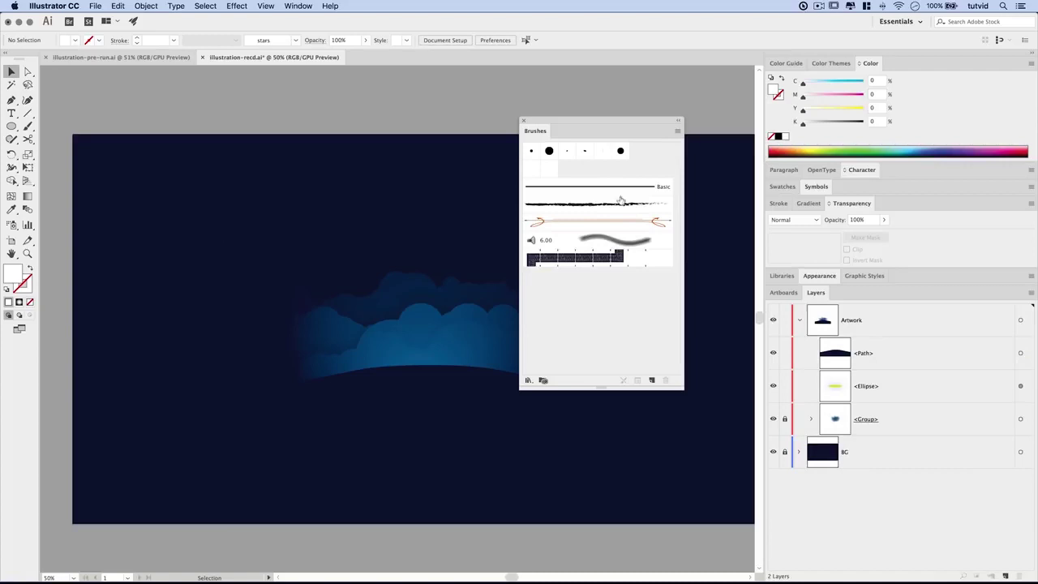
pyautogui.click(28, 126)
pyautogui.moveTo(567, 122); pyautogui.dragTo(104, 83)
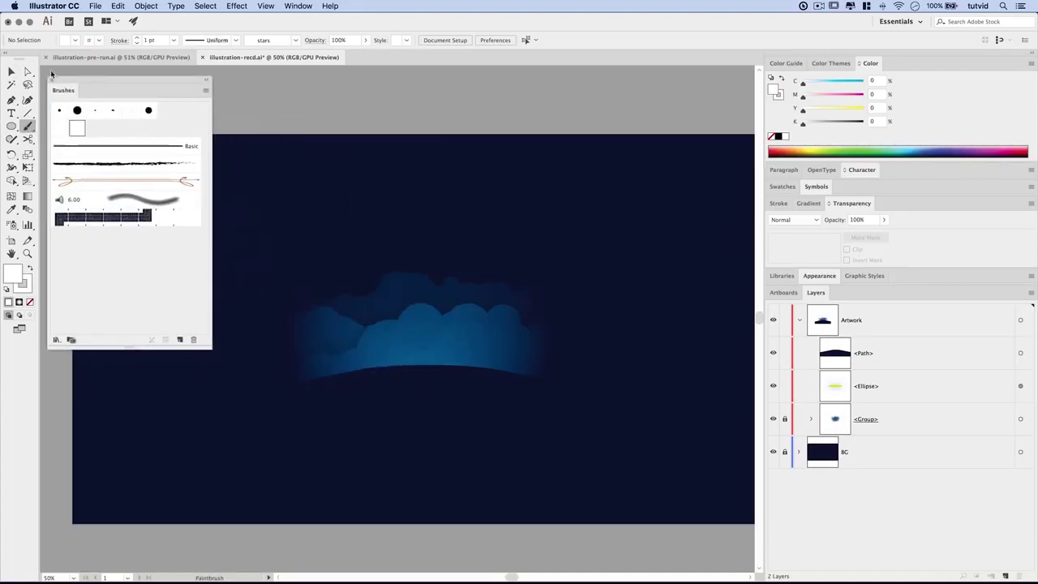
pyautogui.hotkey('ctrl', 'z')
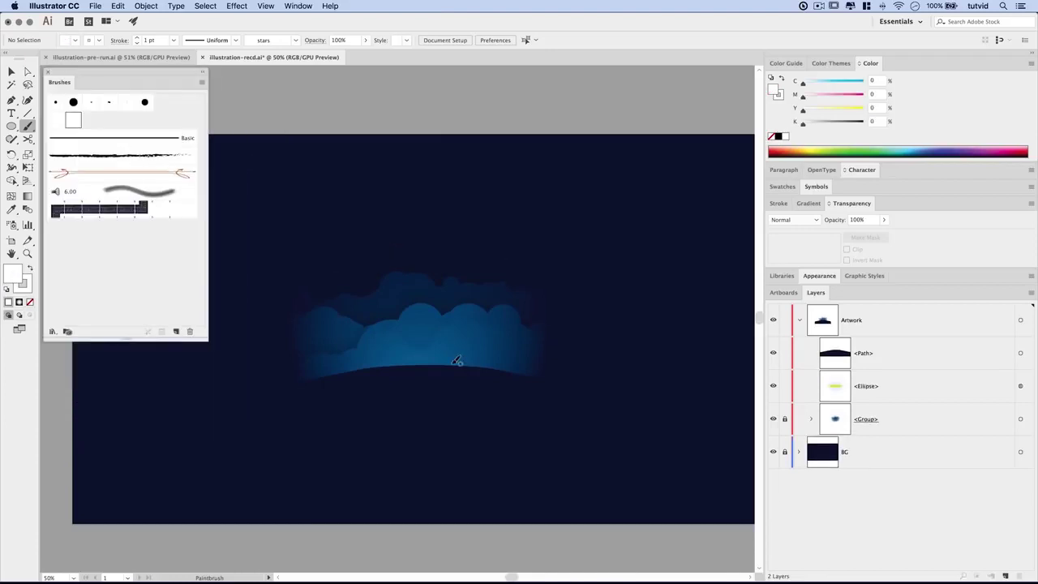
# - Paint star strokes across the sky, clouds and top of the artboard
pyautogui.moveTo(307, 184); pyautogui.dragTo(317, 292)
pyautogui.moveTo(316, 292); pyautogui.dragTo(528, 361)
pyautogui.moveTo(254, 334); pyautogui.dragTo(497, 352)
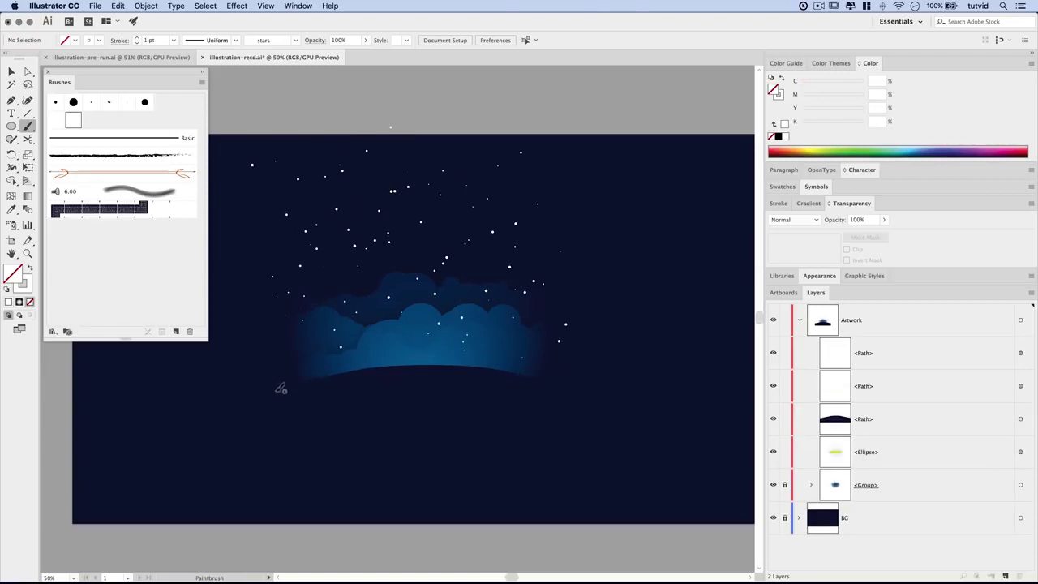
pyautogui.moveTo(281, 387); pyautogui.dragTo(546, 370)
pyautogui.moveTo(352, 363); pyautogui.dragTo(491, 377)
pyautogui.moveTo(443, 223); pyautogui.dragTo(397, 271)
pyautogui.moveTo(417, 144); pyautogui.dragTo(600, 164)
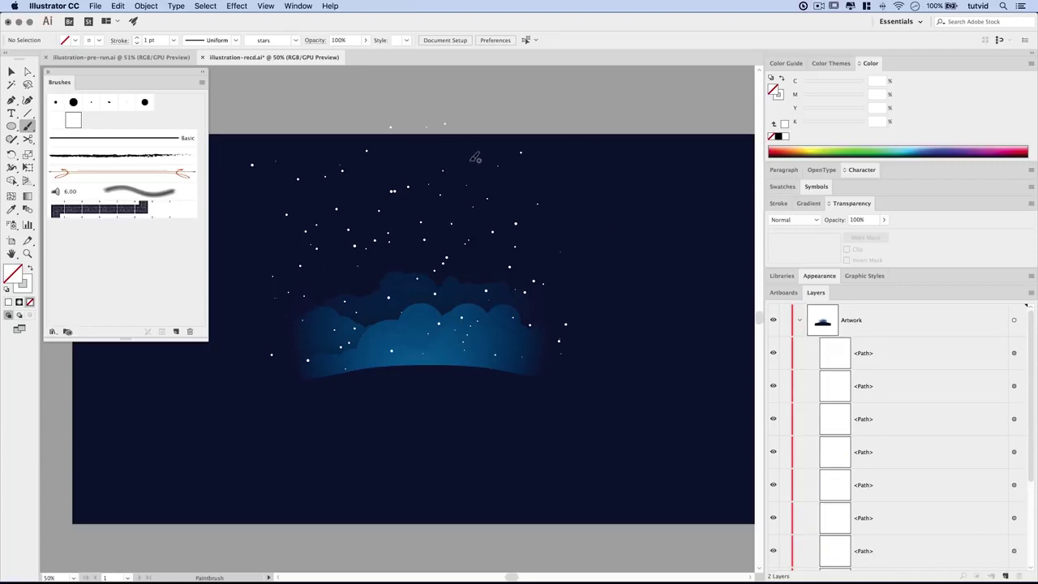
pyautogui.moveTo(566, 181); pyautogui.dragTo(575, 275)
# - Lock the dark hill path and close the Brushes panel
pyautogui.scroll(-5, 890, 425)
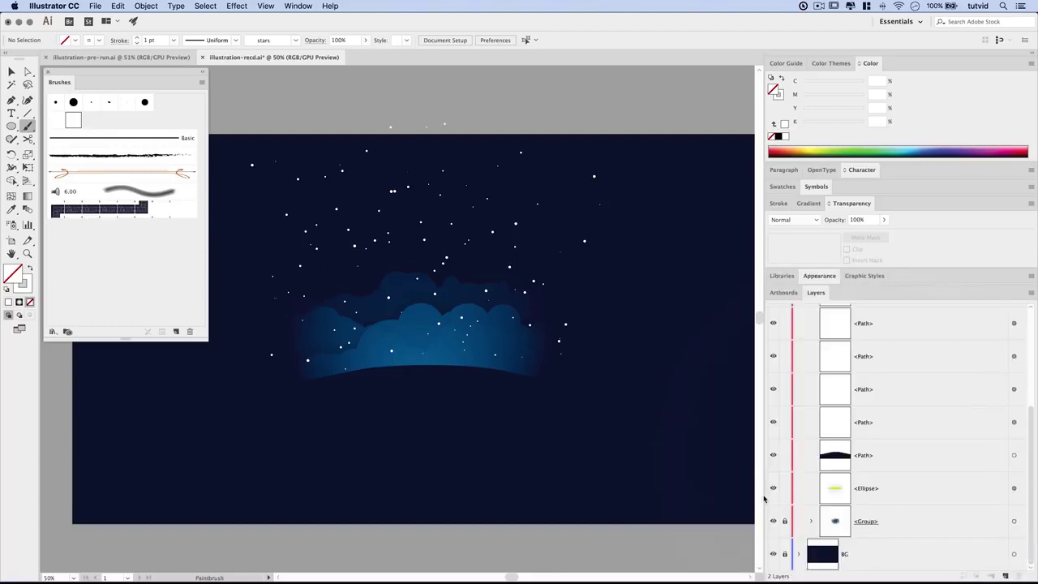
pyautogui.click(783, 455)
pyautogui.click(49, 73)
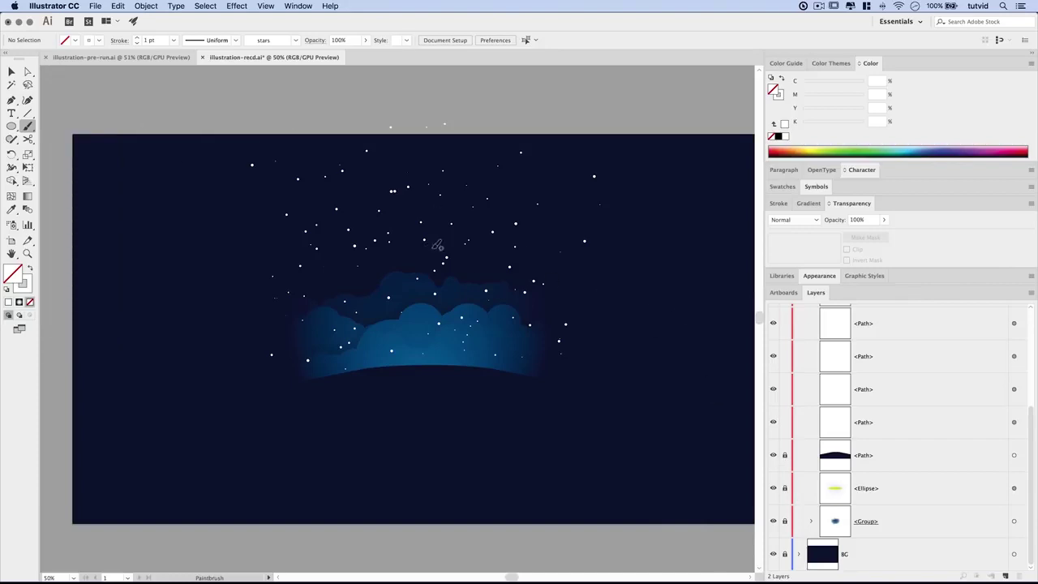
pyautogui.press('v')
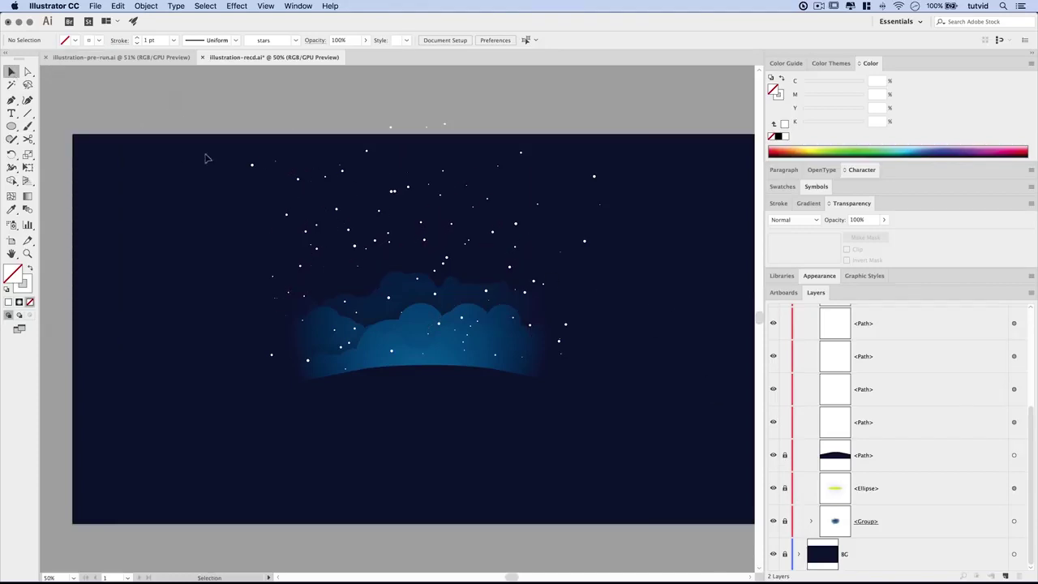
# - Group all the star strokes and name the group 'stars' in Layers
pyautogui.moveTo(180, 118); pyautogui.dragTo(673, 409)
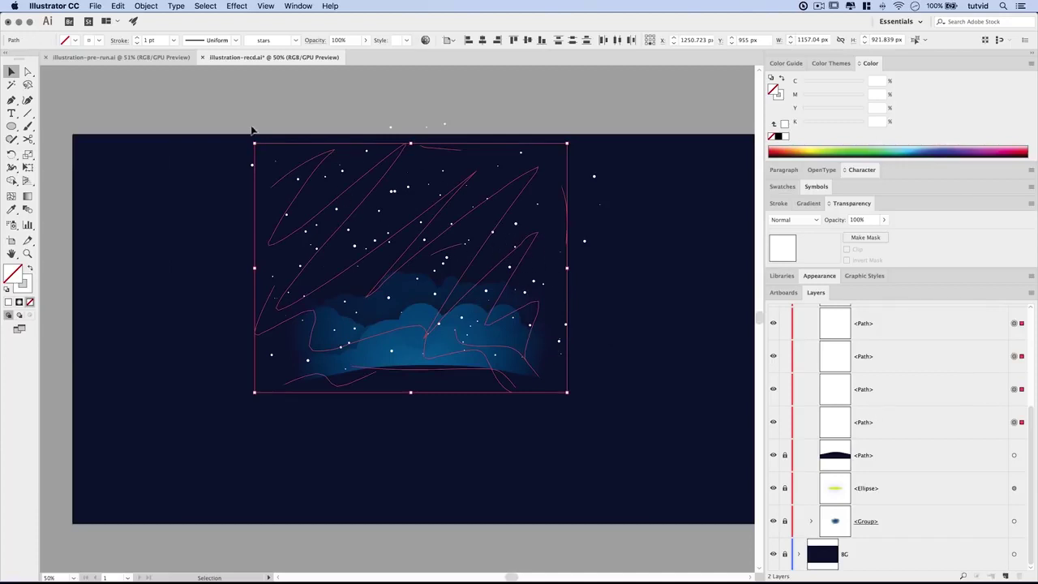
pyautogui.click(146, 6)
pyautogui.click(154, 45)
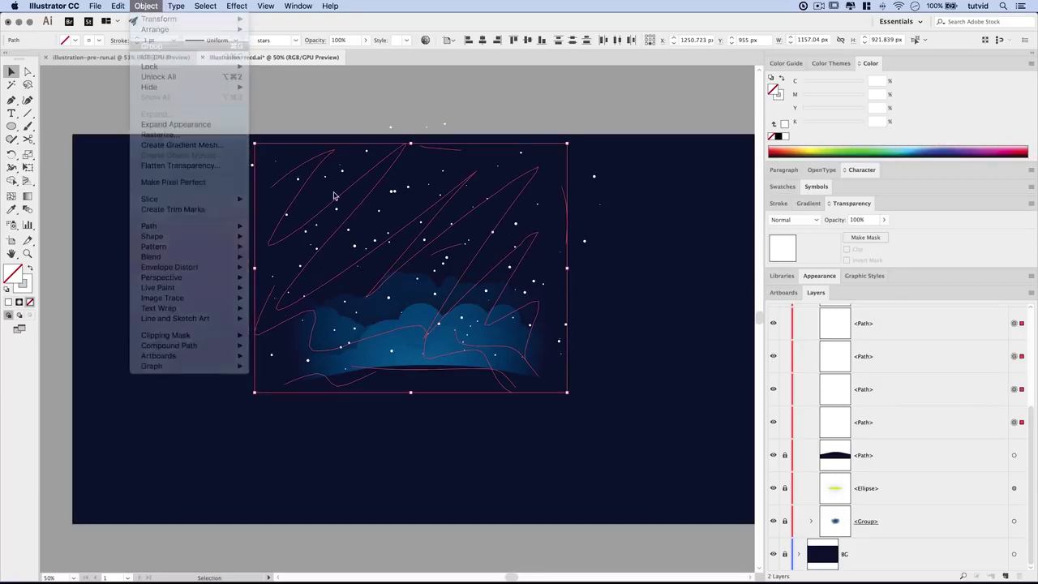
pyautogui.doubleClick(866, 354)
pyautogui.write('stars')
pyautogui.press('Return')
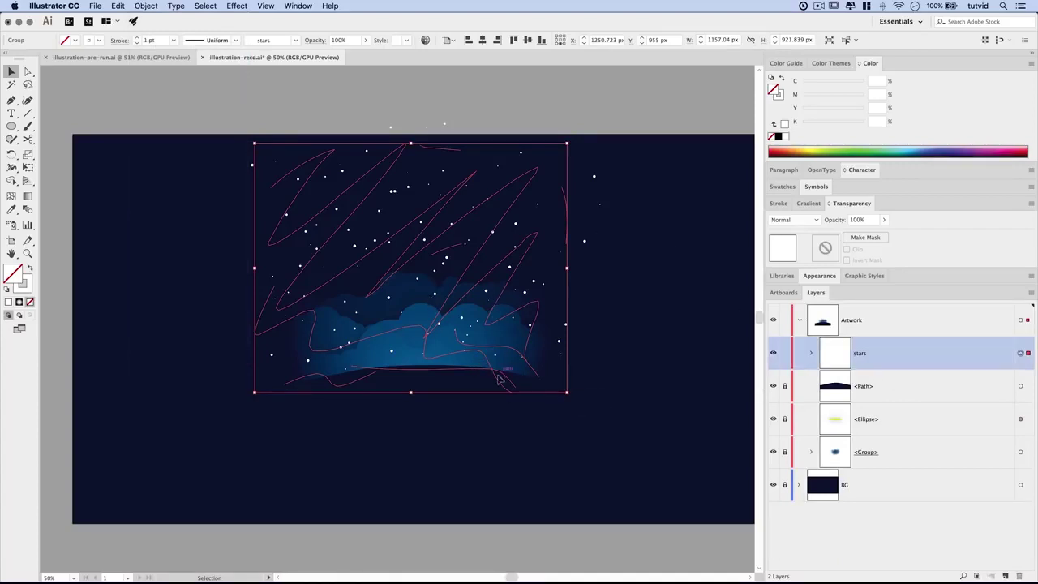
pyautogui.click(601, 340)
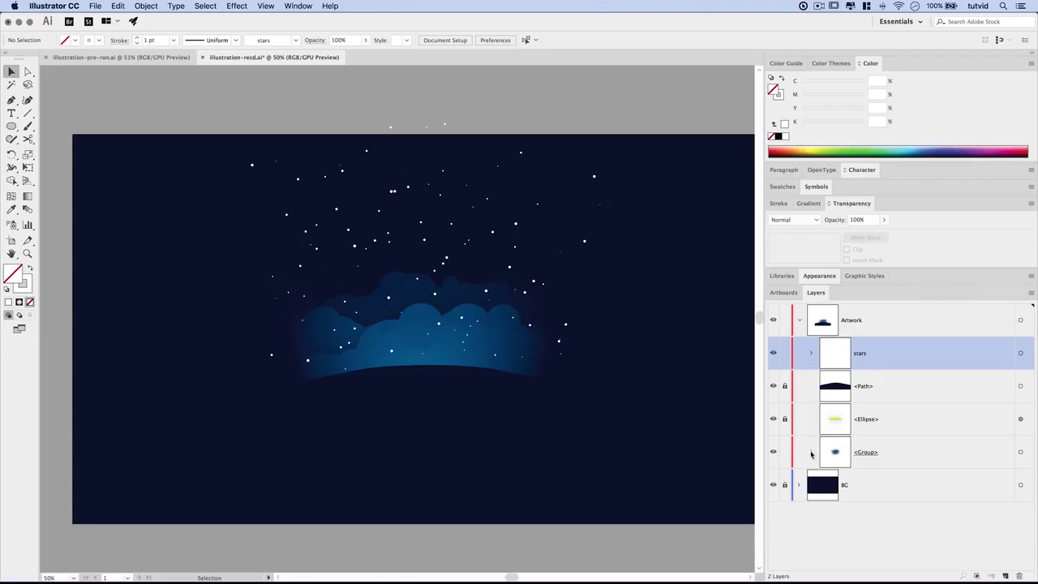
# - Copy the gradient circle from the cloud group's opacity mask, then target the stars group
pyautogui.click(811, 452)
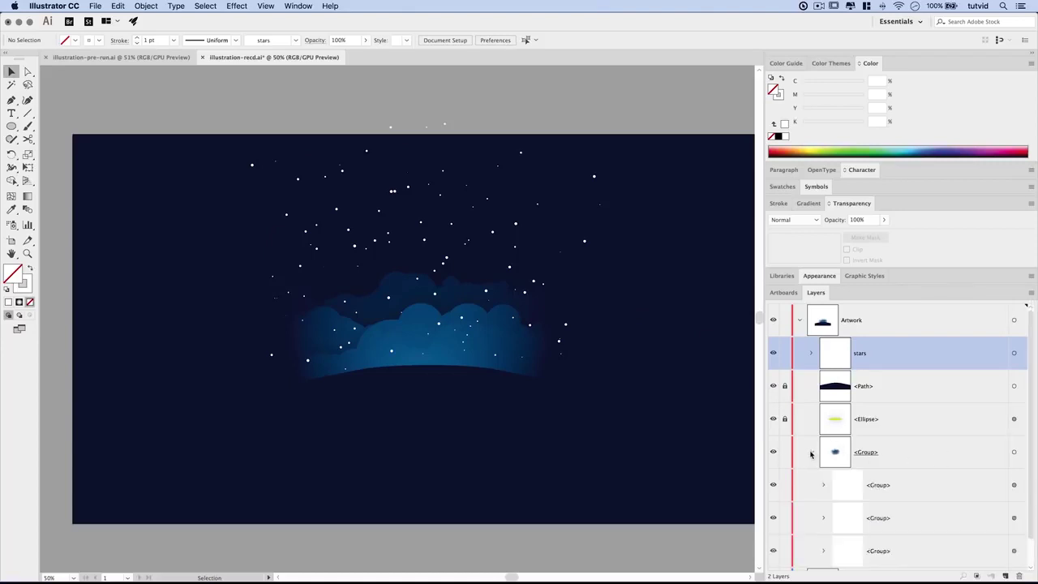
pyautogui.click(1013, 453)
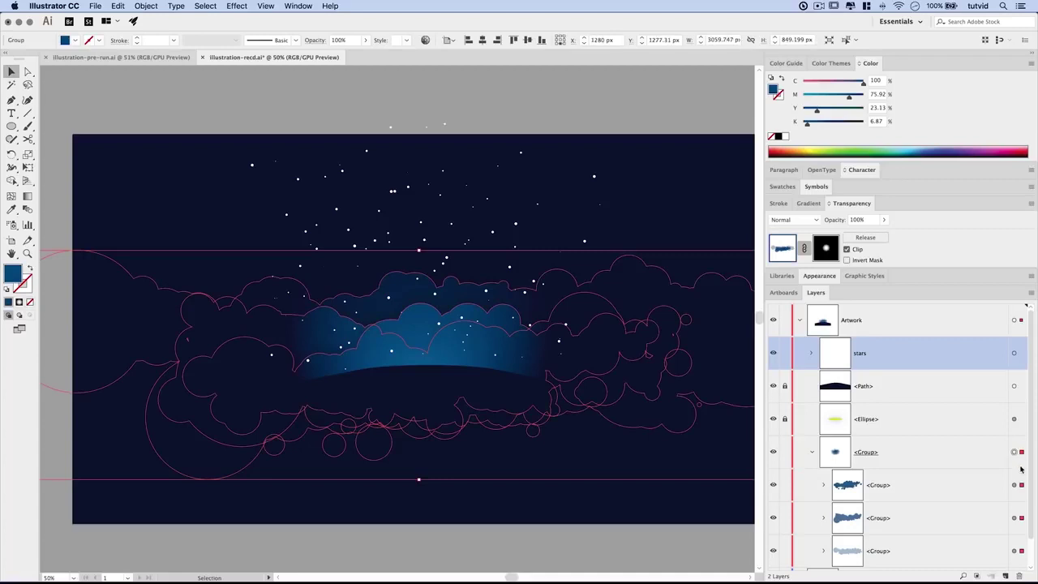
pyautogui.click(811, 451)
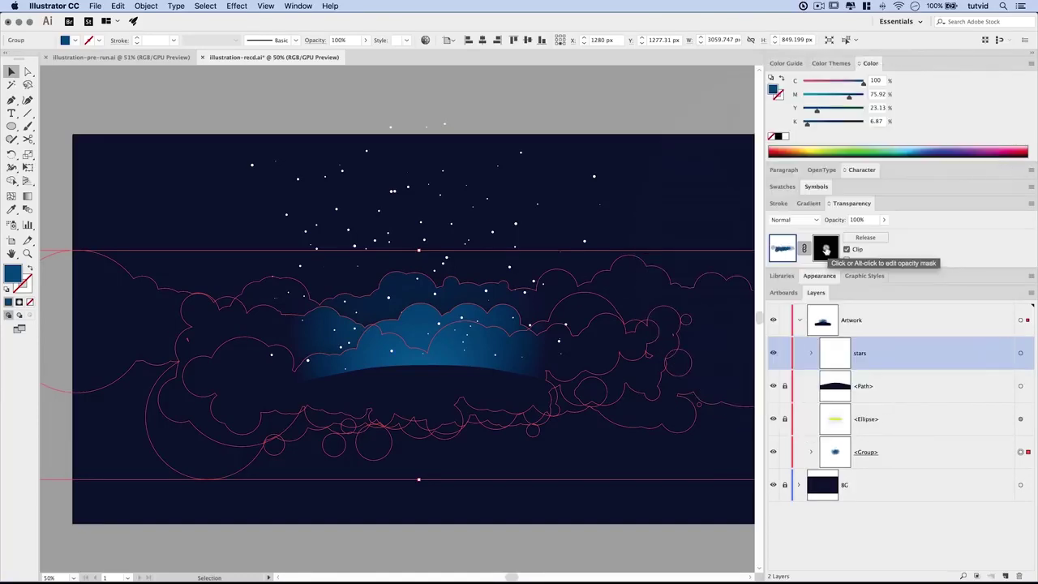
pyautogui.click(826, 248)
pyautogui.click(488, 294)
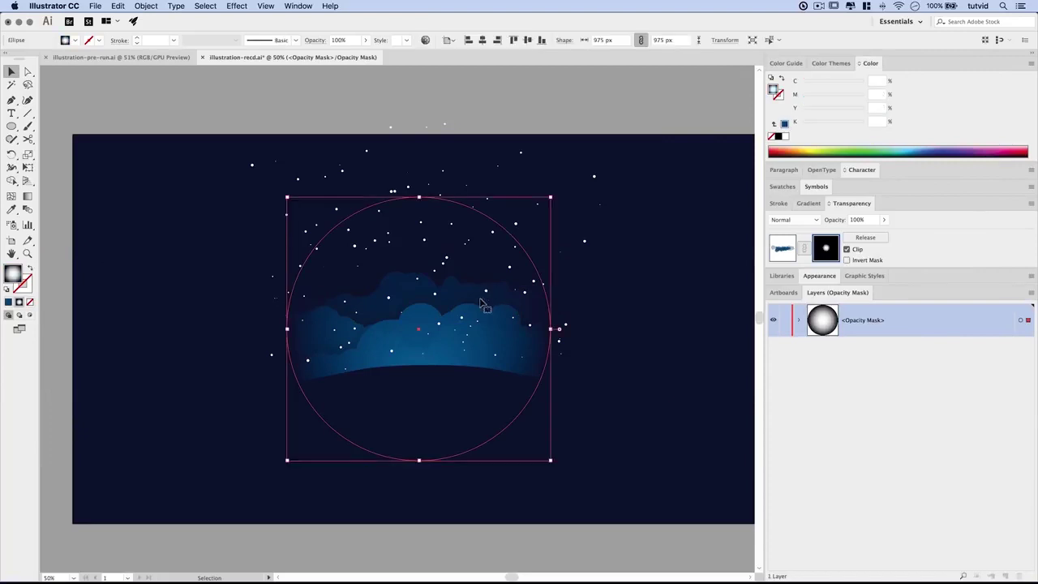
pyautogui.click(118, 5)
pyautogui.click(150, 55)
pyautogui.click(783, 251)
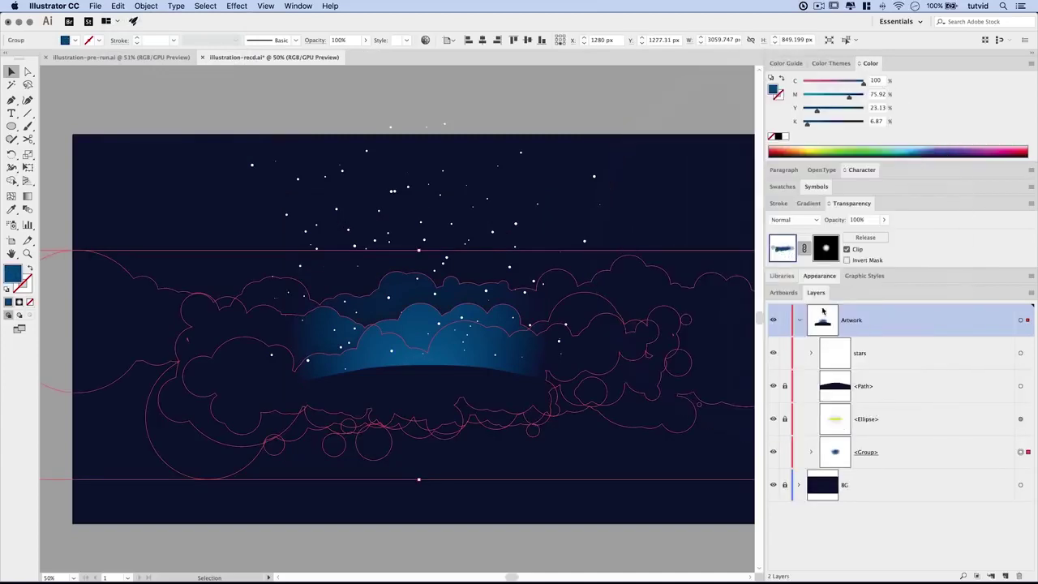
pyautogui.click(1020, 353)
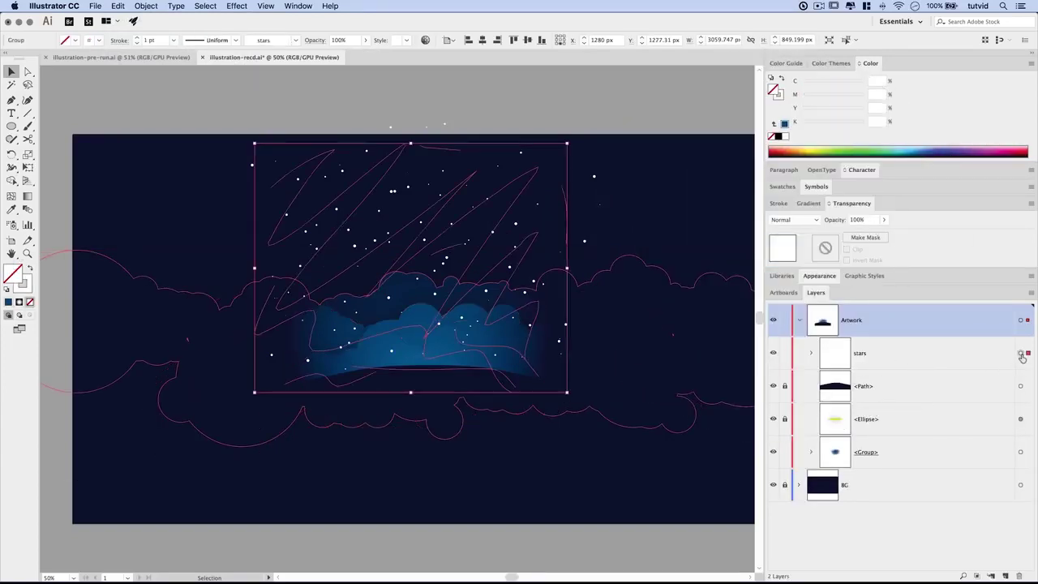
# - Paste the gradient circle as the stars' opacity mask, nudge it, then lock the cloud group
pyautogui.doubleClick(826, 248)
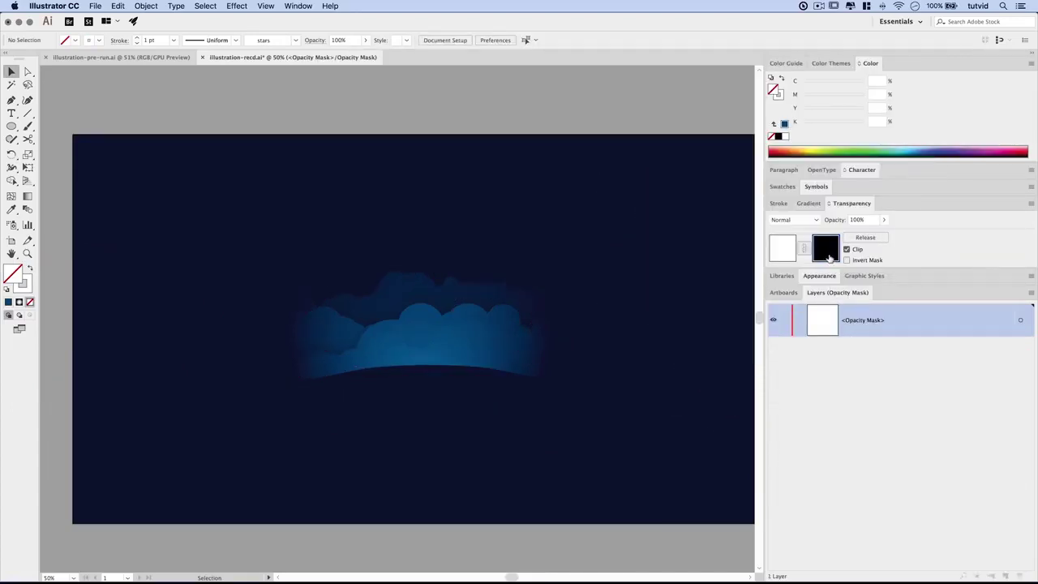
pyautogui.hotkey('ctrl', 'f')
pyautogui.click(474, 328)
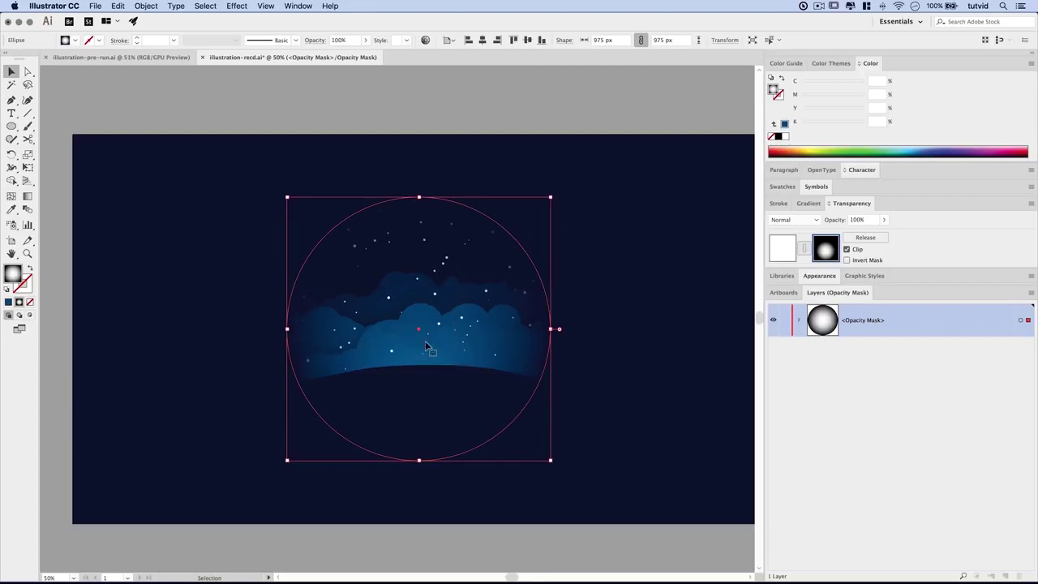
pyautogui.hotkey('shift', 'Up')
pyautogui.hotkey('shift', 'Up')
pyautogui.hotkey('shift', 'Up')
pyautogui.hotkey('shift', 'Up')
pyautogui.hotkey('shift', 'Up')
pyautogui.hotkey('shift', 'Up')
pyautogui.hotkey('shift', 'Up')
pyautogui.hotkey('shift', 'Up')
pyautogui.hotkey('shift', 'Up')
pyautogui.hotkey('shift', 'Up')
pyautogui.hotkey('shift', 'Up')
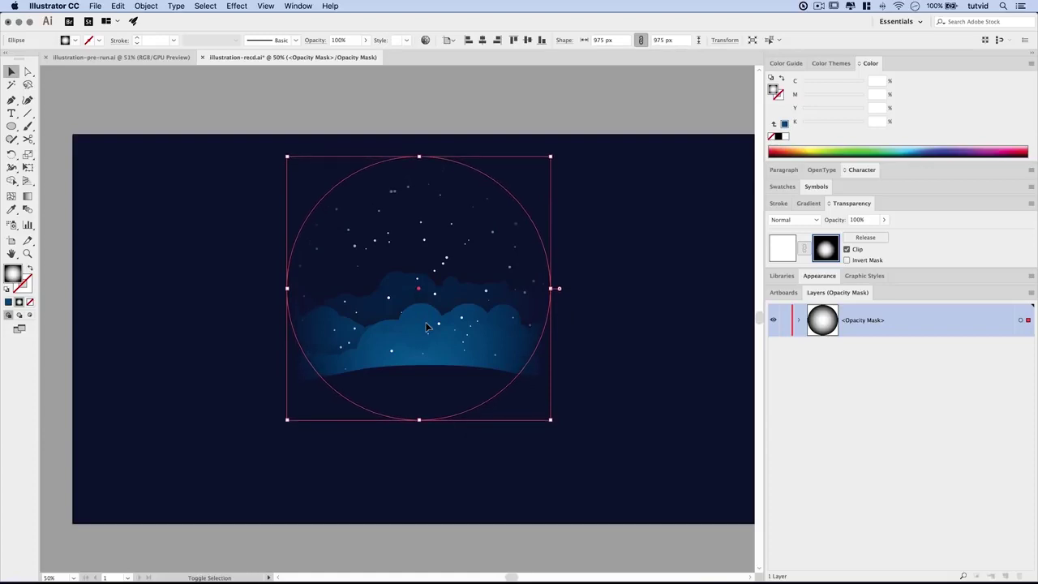
pyautogui.hotkey('shift', 'Down')
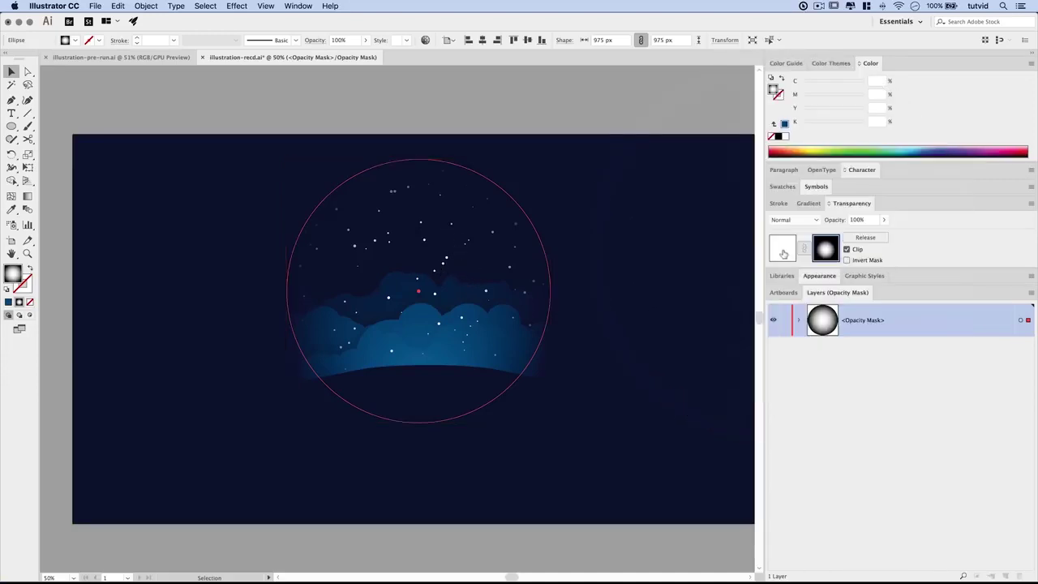
pyautogui.click(783, 254)
pyautogui.click(655, 479)
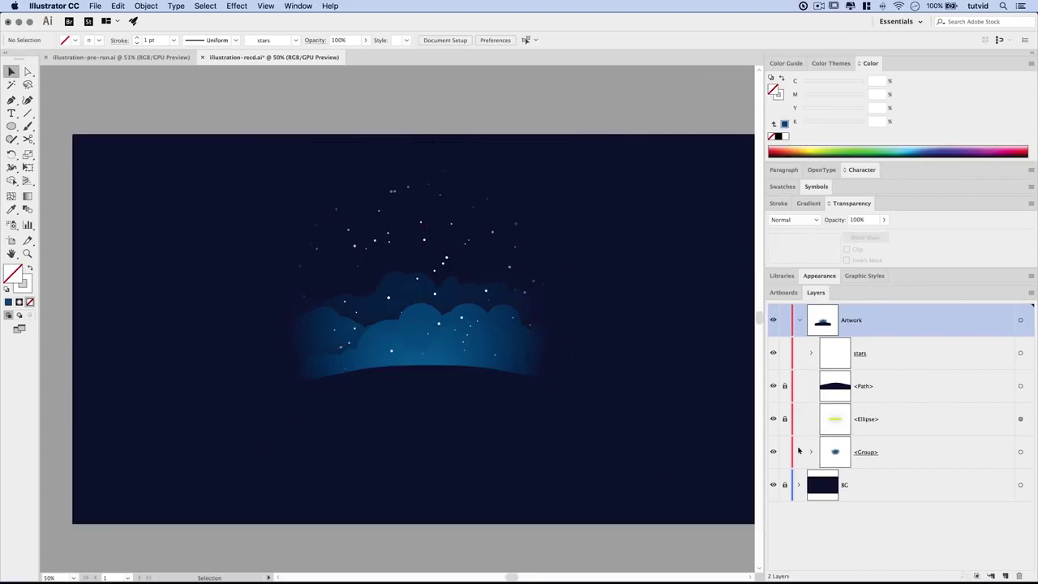
pyautogui.click(783, 452)
# - Set the stars group's blend mode to Overlay
pyautogui.click(1021, 353)
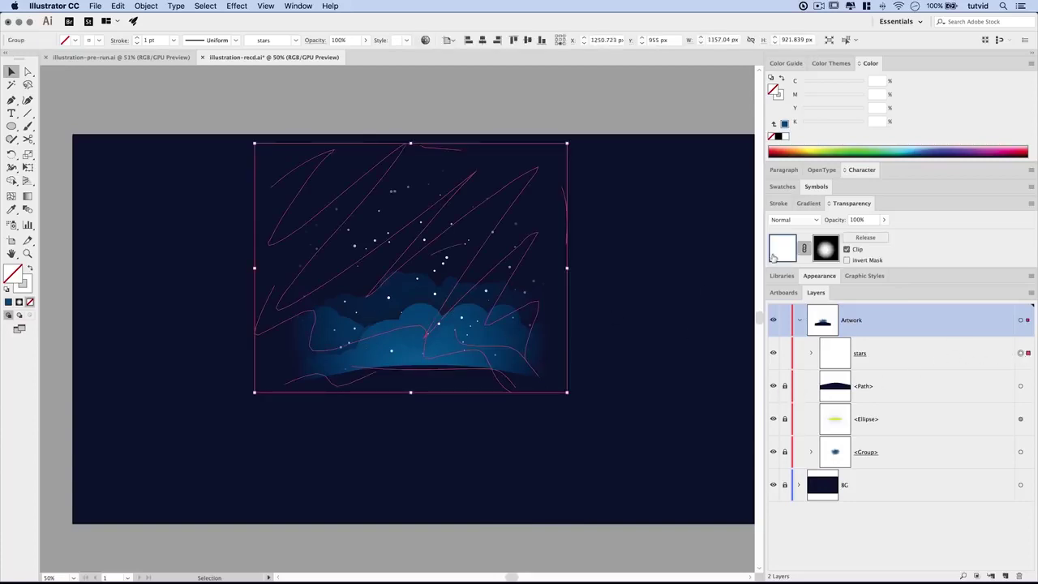
pyautogui.click(816, 222)
pyautogui.click(798, 232)
pyautogui.click(799, 221)
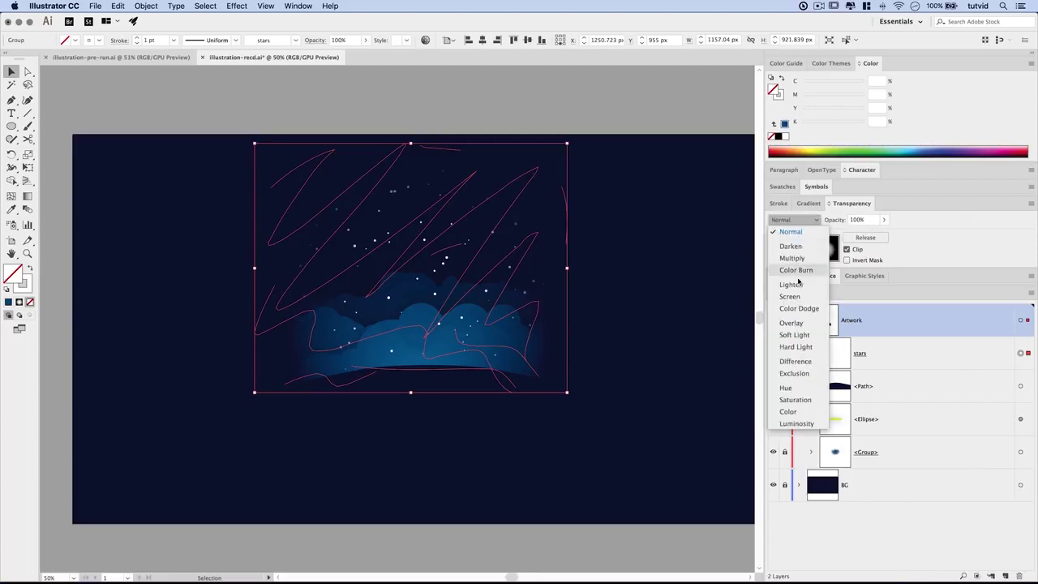
pyautogui.click(791, 323)
pyautogui.click(486, 479)
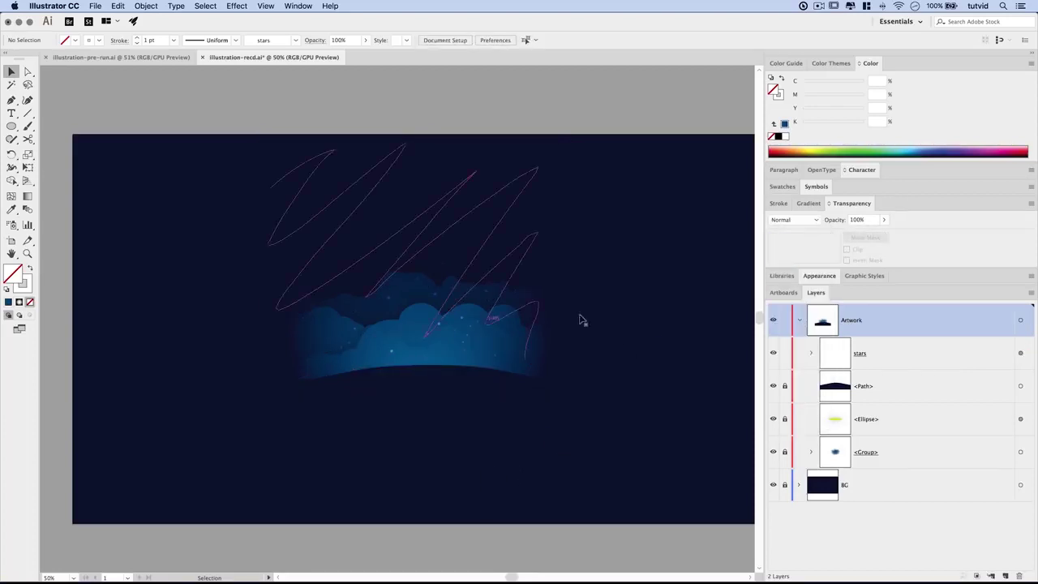
# - Duplicate the stars sublayer twice to make three stars copies
pyautogui.click(1021, 353)
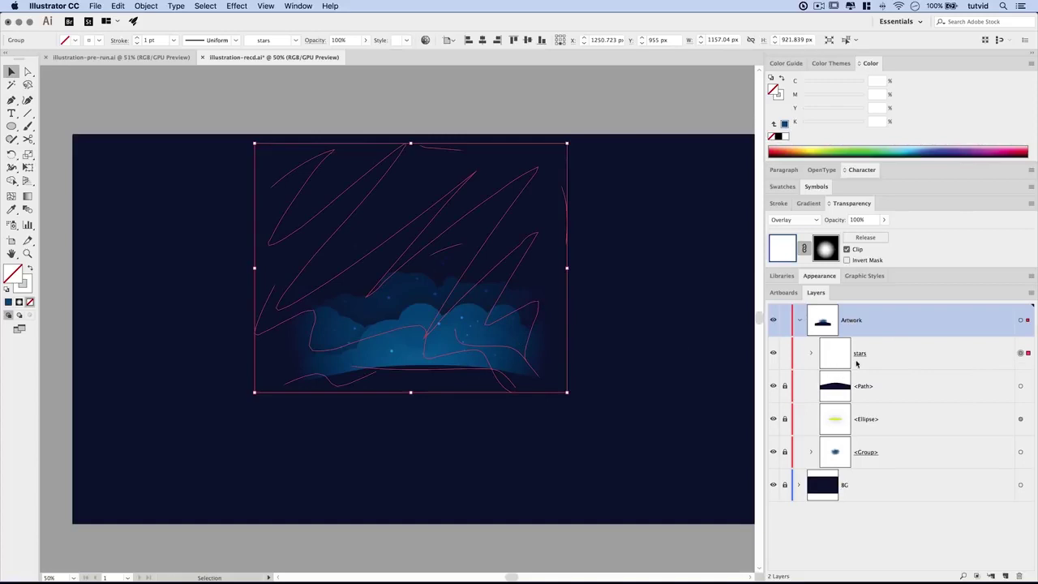
pyautogui.click(900, 354)
pyautogui.hotkey('ctrl', 'l')
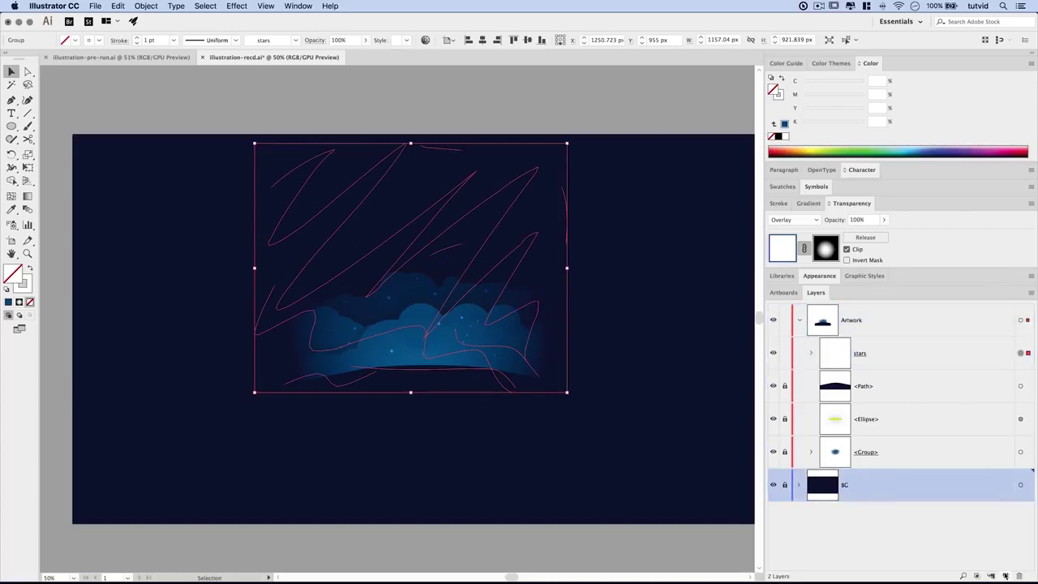
pyautogui.hotkey('ctrl', 'l')
pyautogui.hotkey('ctrl', 'l')
pyautogui.hotkey('ctrl', 'z')
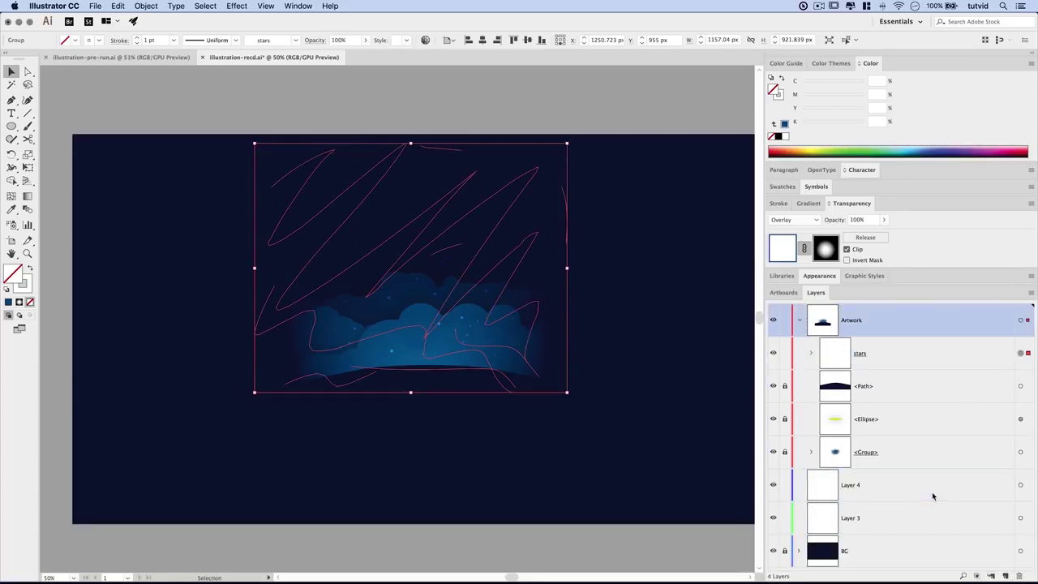
pyautogui.hotkey('ctrl', 'z')
pyautogui.hotkey('ctrl', 'z')
pyautogui.moveTo(897, 350); pyautogui.dragTo(1005, 575)
pyautogui.moveTo(913, 359); pyautogui.dragTo(1006, 575)
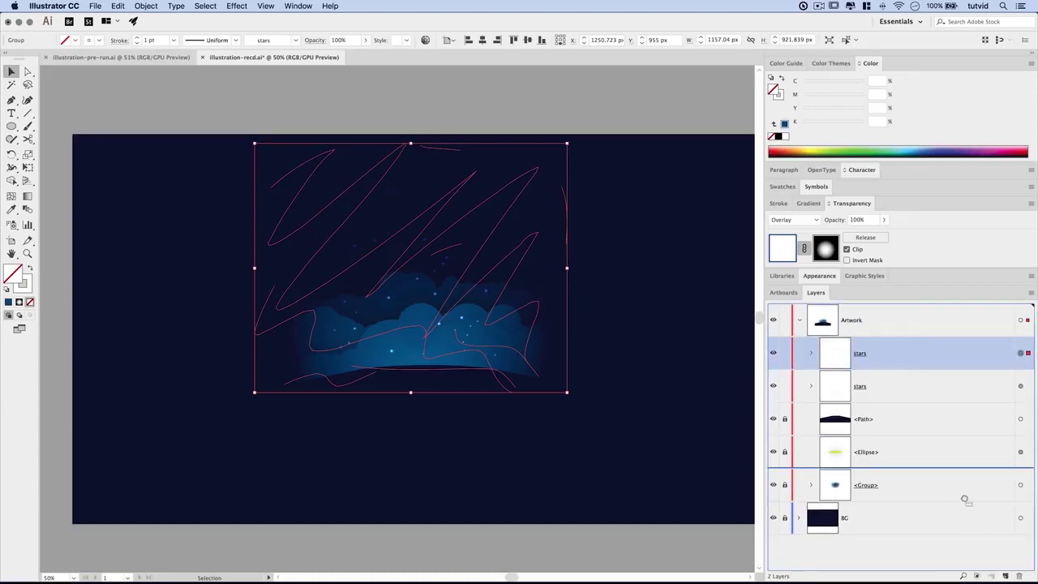
pyautogui.click(669, 430)
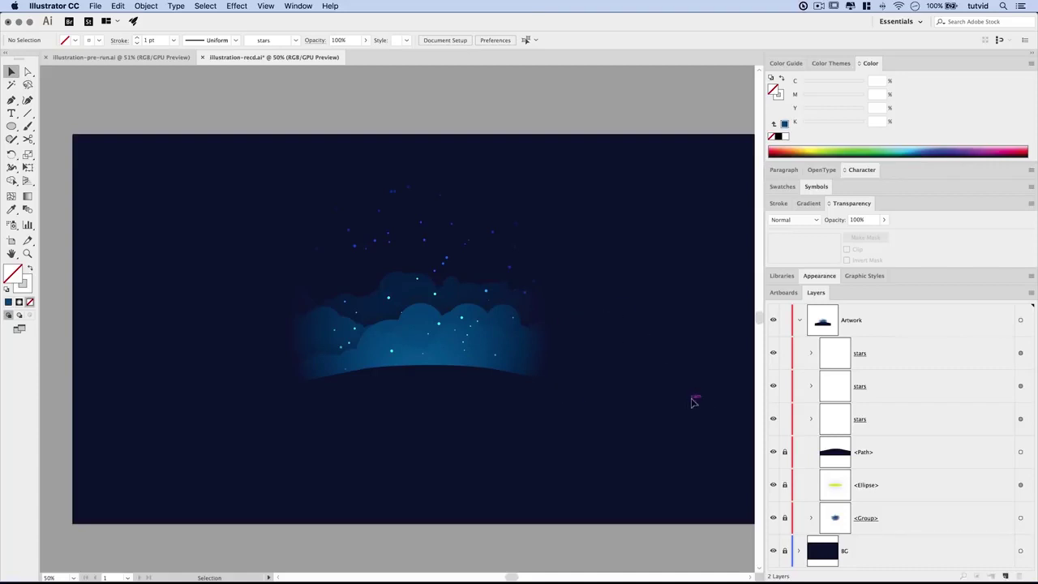
# - Move all three stars sublayers below the hill path
pyautogui.click(961, 419)
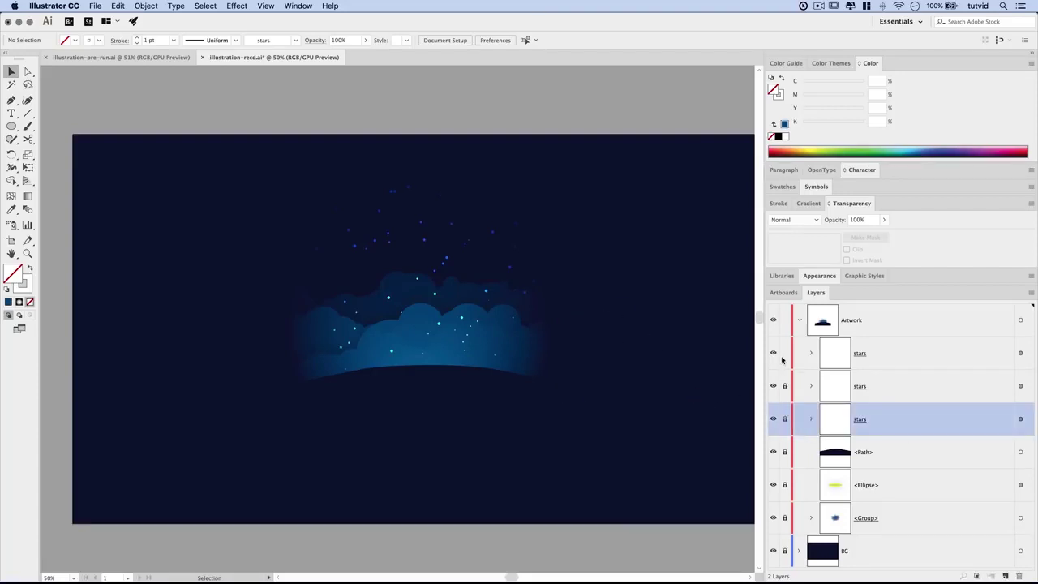
pyautogui.click(896, 357)
pyautogui.keyDown('shift'); pyautogui.click(900, 426); pyautogui.keyUp('shift')
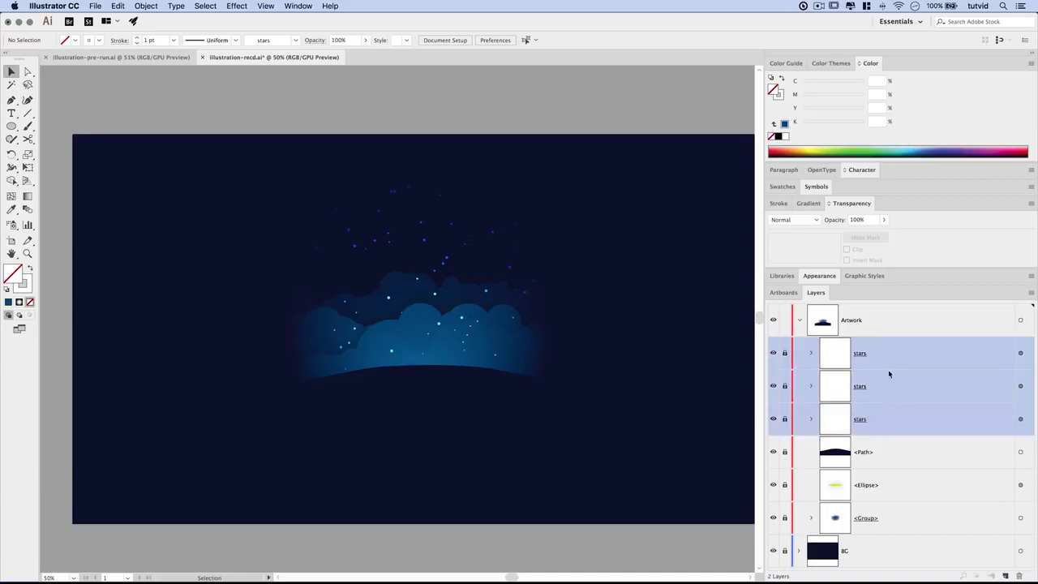
pyautogui.click(832, 359)
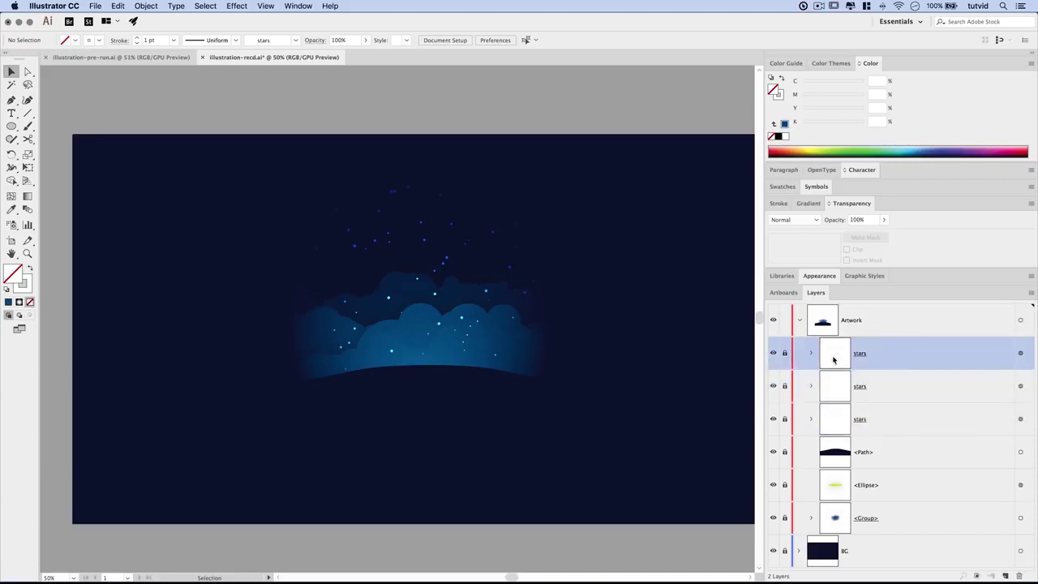
pyautogui.keyDown('shift'); pyautogui.click(904, 420); pyautogui.keyUp('shift')
pyautogui.moveTo(889, 421); pyautogui.dragTo(887, 464)
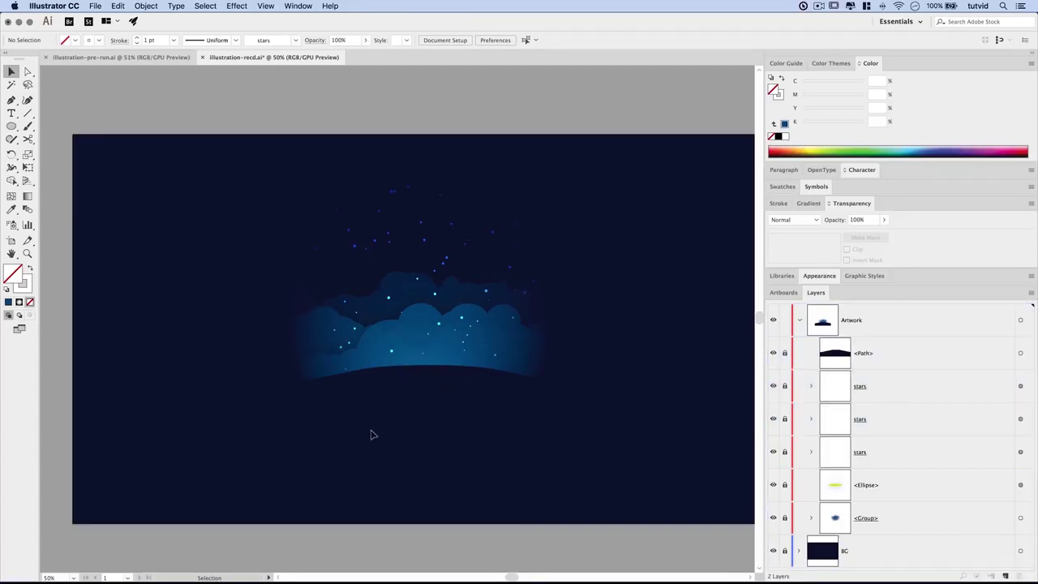
# - Select the hill path and switch to a white fill with no stroke
pyautogui.click(877, 393)
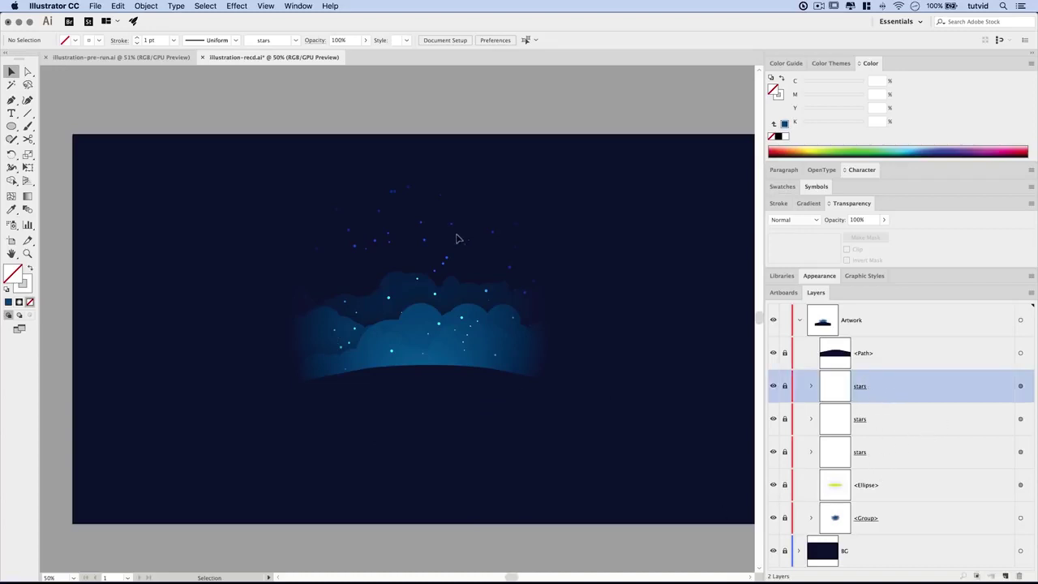
pyautogui.click(884, 357)
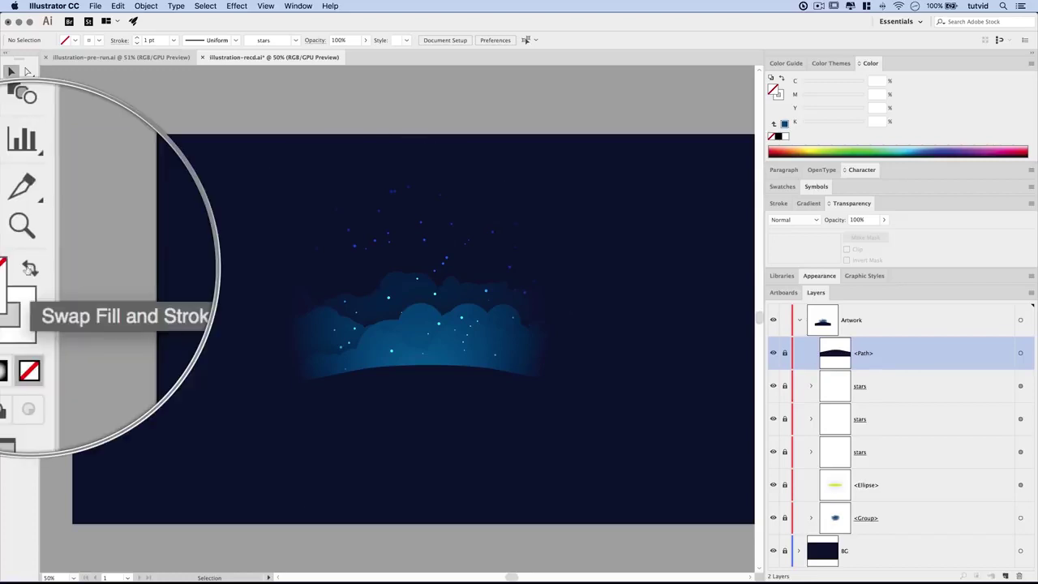
pyautogui.click(30, 270)
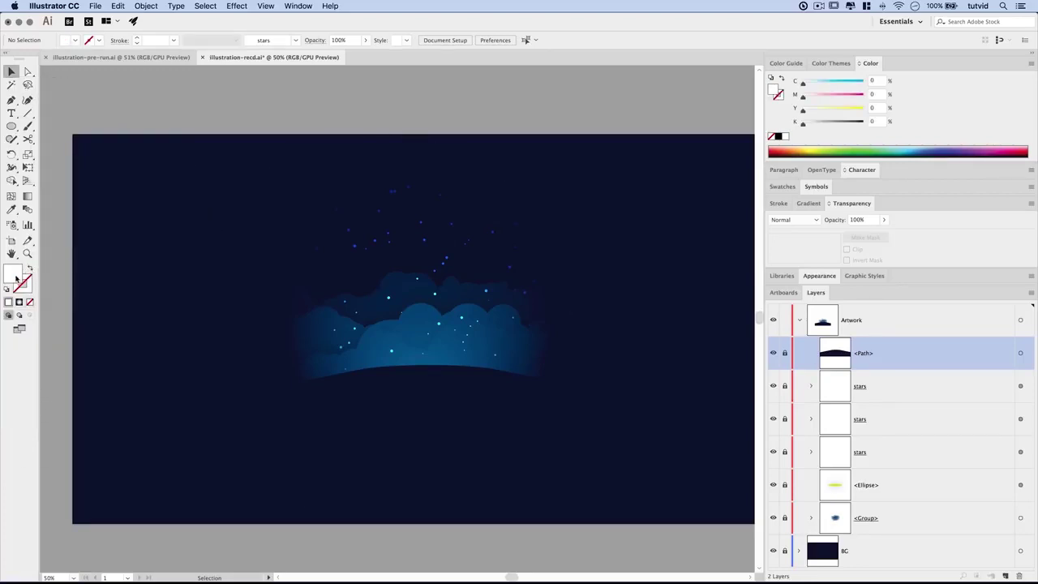
# - Set the fill to pale light blue #e3f5ff, then click the artboard with the Ellipse tool
pyautogui.doubleClick(13, 277)
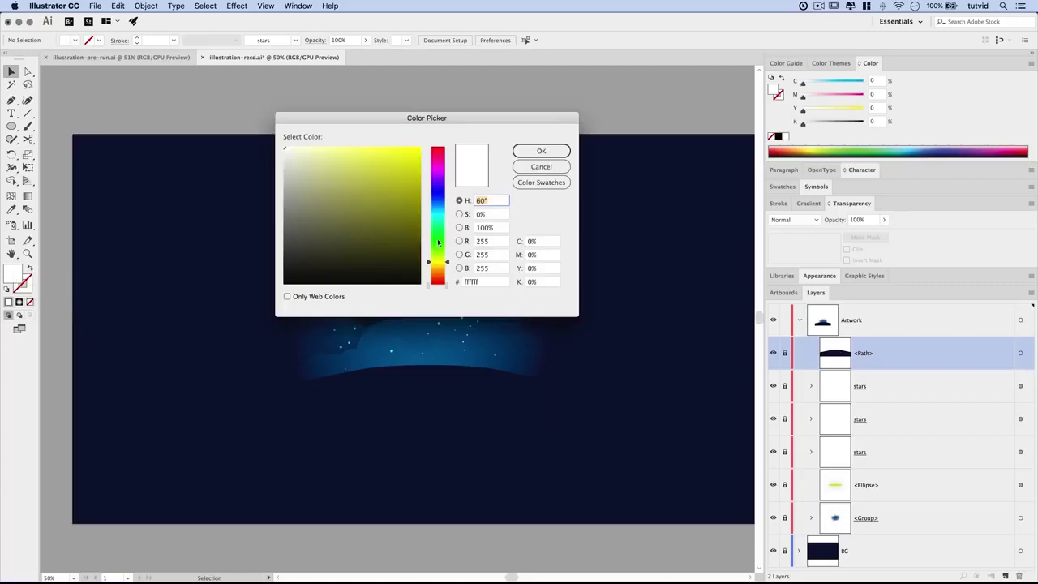
pyautogui.click(438, 202)
pyautogui.moveTo(285, 154); pyautogui.dragTo(299, 143)
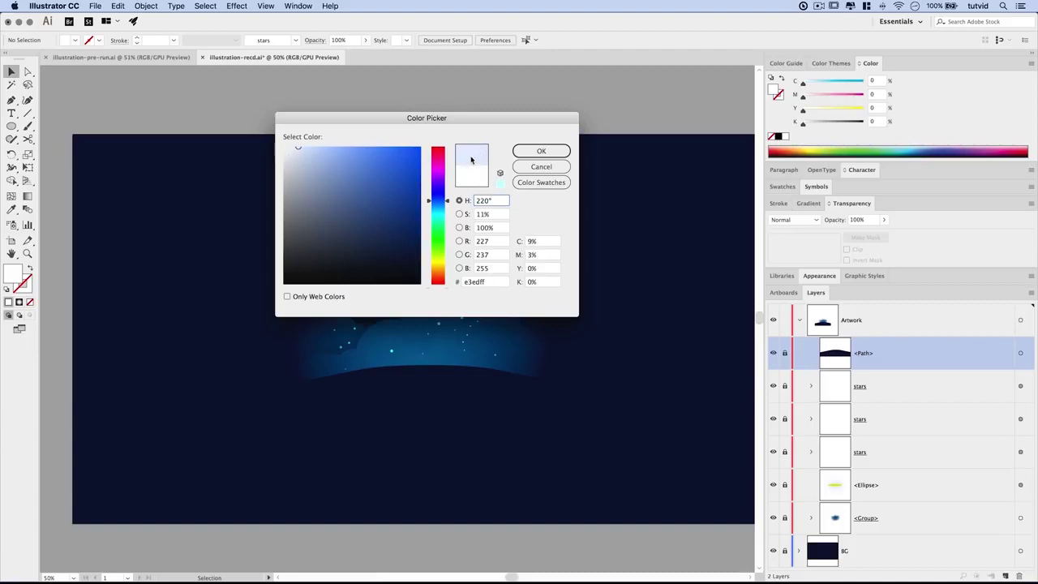
pyautogui.click(534, 155)
pyautogui.click(437, 261)
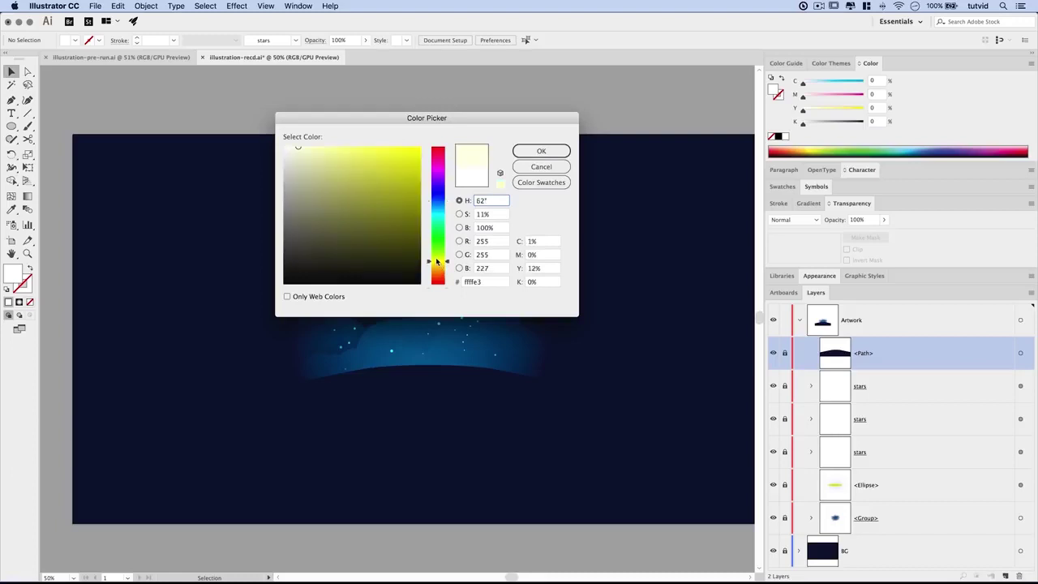
pyautogui.click(438, 207)
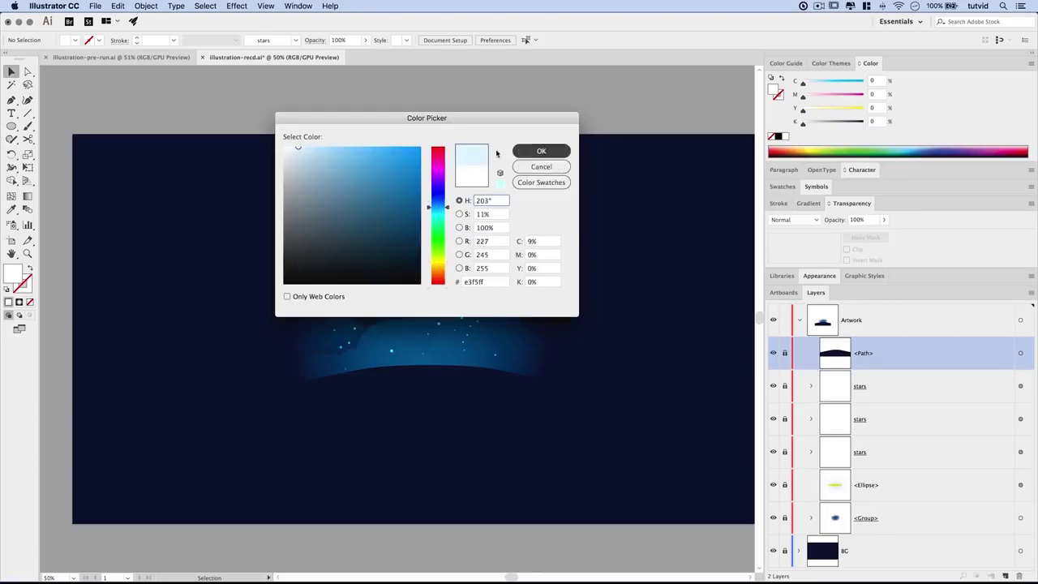
pyautogui.click(541, 151)
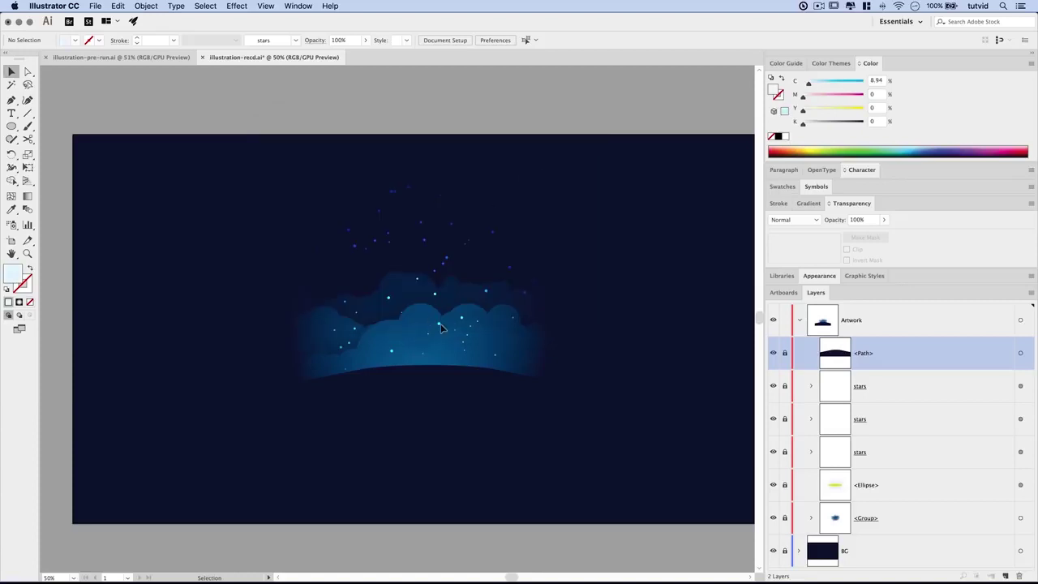
pyautogui.click(12, 126)
pyautogui.click(421, 307)
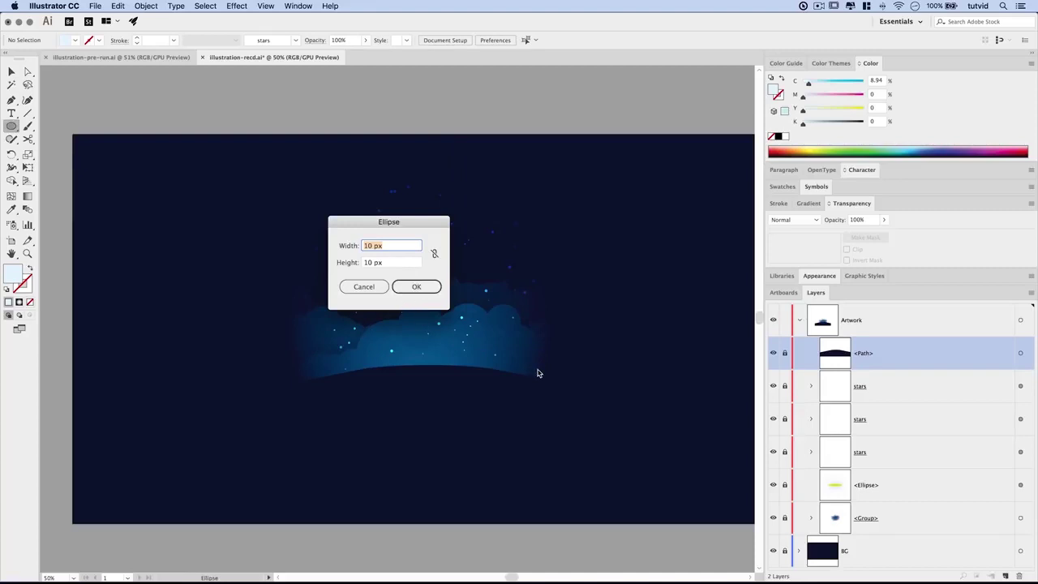
# - Create a 400×400 px circle centred on the artboard and nudge it upward
pyautogui.write('400')
pyautogui.press('Tab')
pyautogui.write('400')
pyautogui.press('Return')
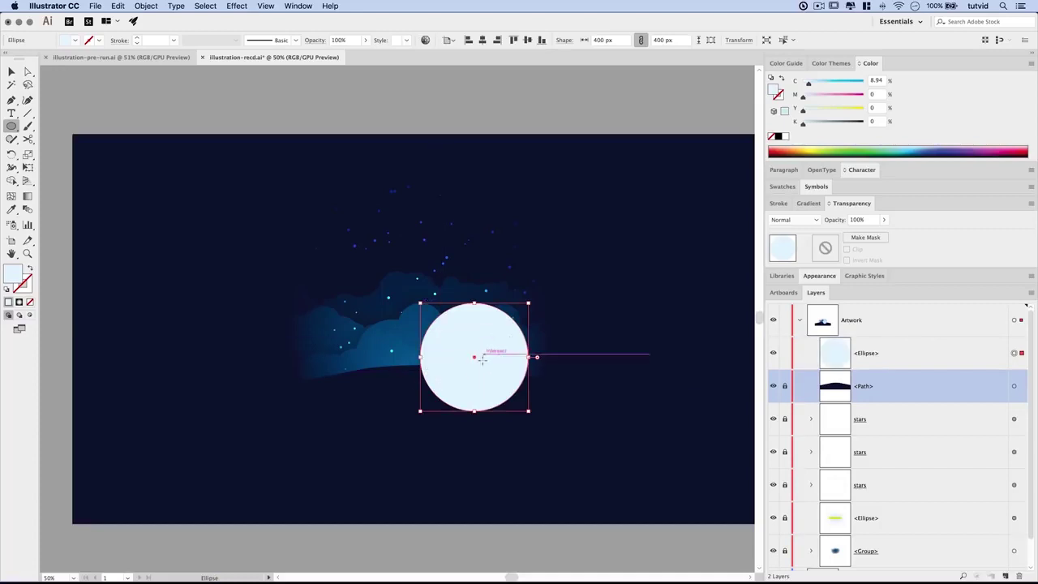
pyautogui.click(482, 40)
pyautogui.click(527, 40)
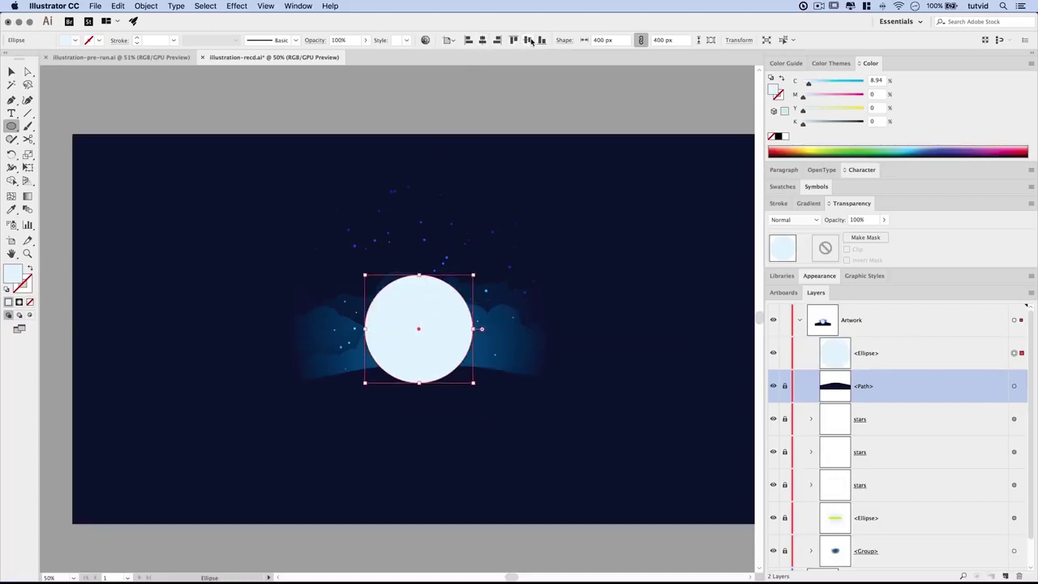
pyautogui.press('v')
pyautogui.hotkey('shift', 'Up')
pyautogui.hotkey('shift', 'Up')
pyautogui.hotkey('shift', 'Up')
pyautogui.hotkey('shift', 'Down')
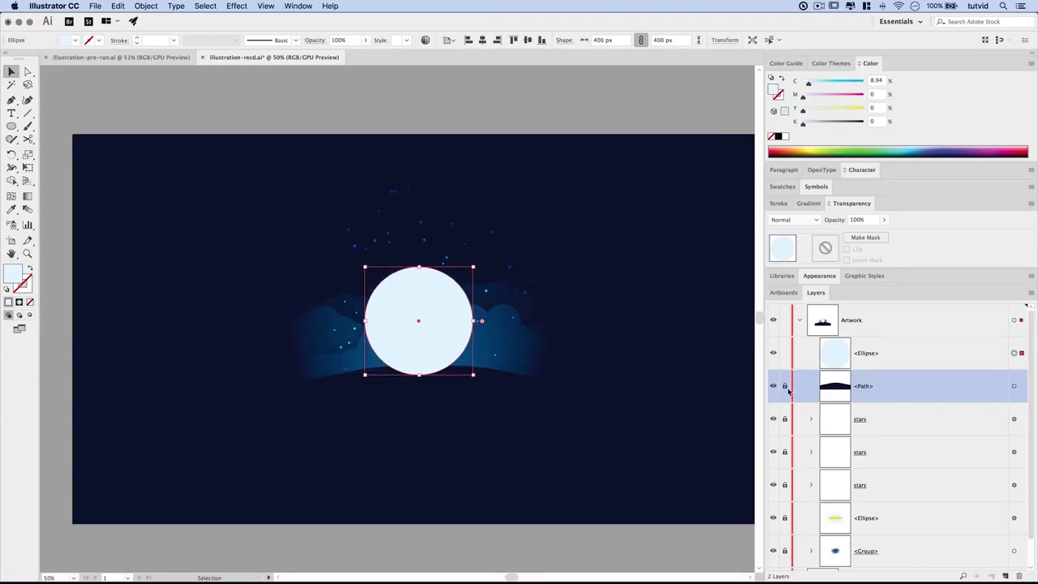
# - Move the moon ellipse below the hill path in Layers and reselect the moon
pyautogui.click(894, 357)
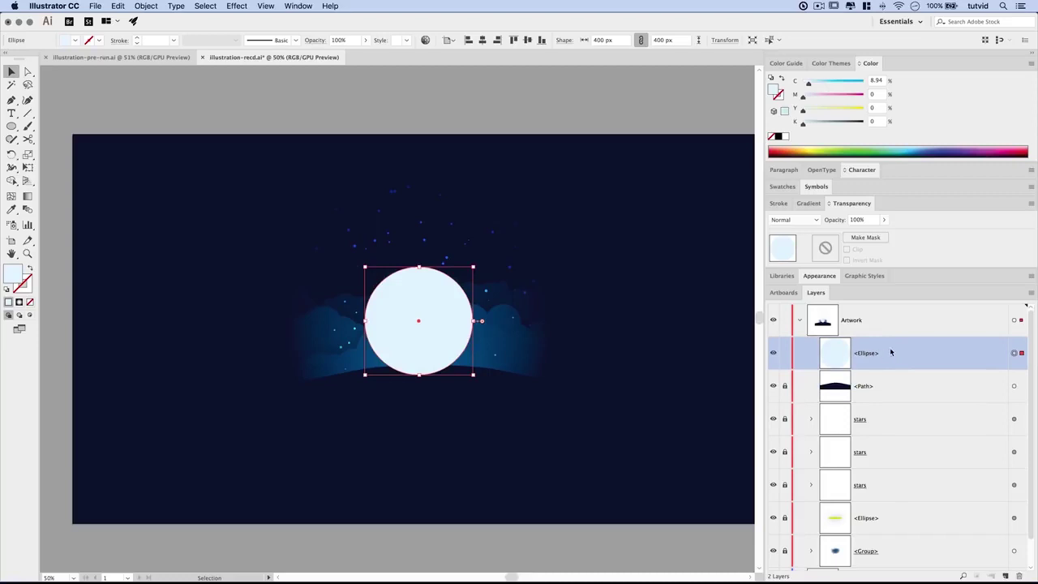
pyautogui.click(894, 385)
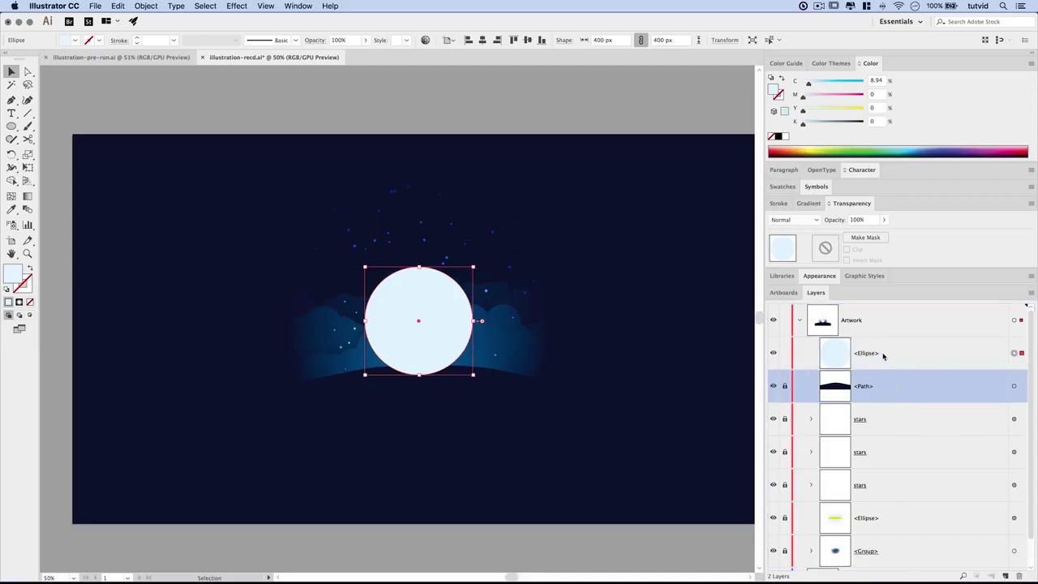
pyautogui.moveTo(883, 355); pyautogui.dragTo(908, 397)
pyautogui.click(534, 403)
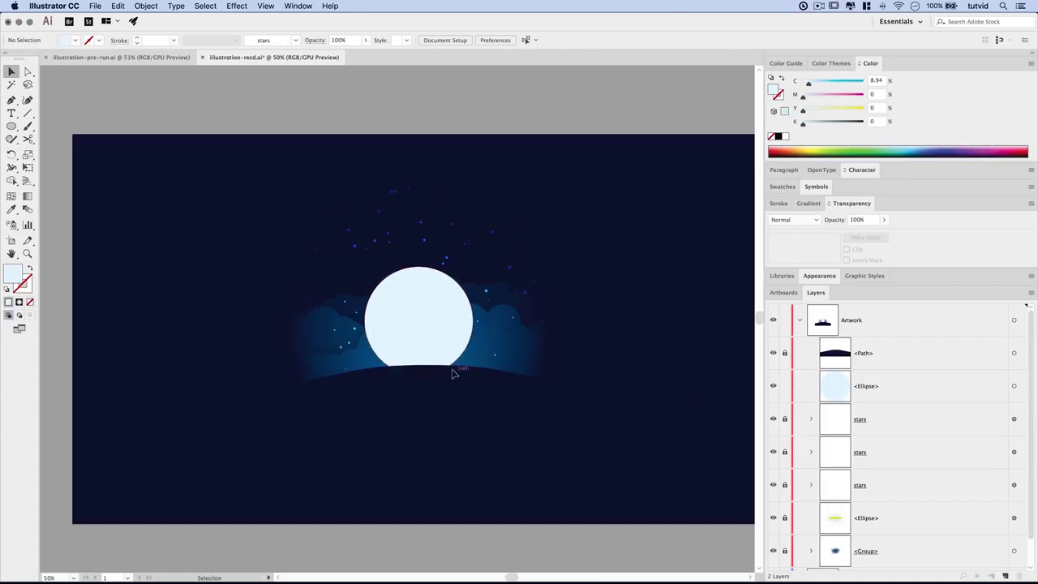
pyautogui.click(442, 314)
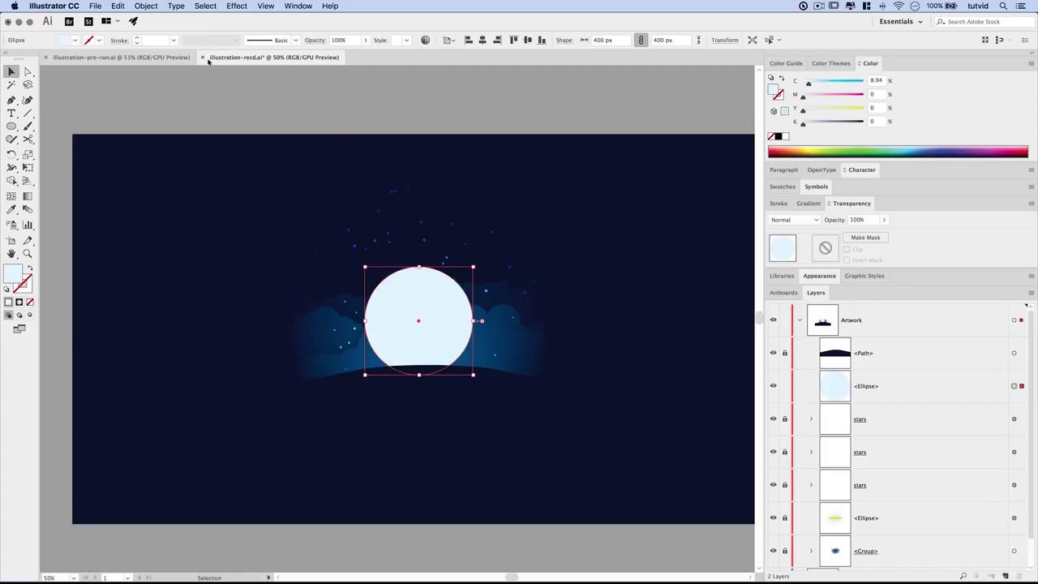
pyautogui.click(146, 6)
pyautogui.moveTo(149, 226)
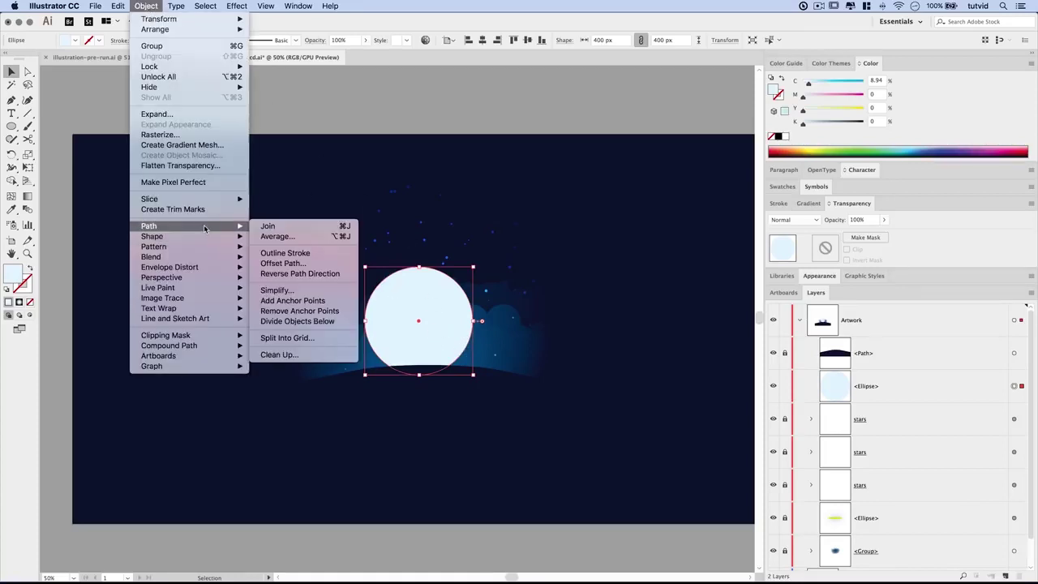
# - Offset the moon path by 45 px to create the first 490 px halo ring
pyautogui.click(283, 263)
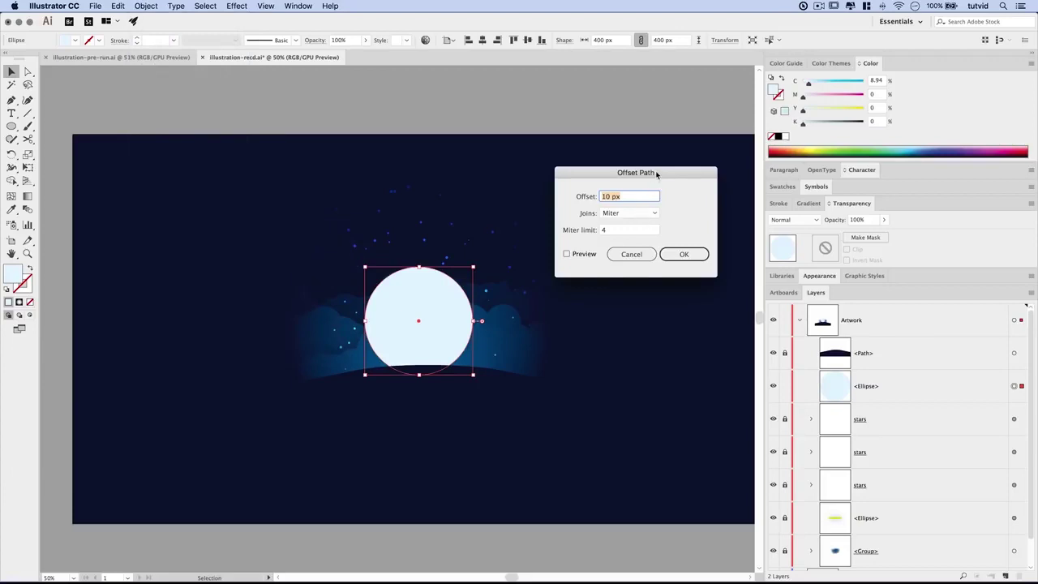
pyautogui.moveTo(657, 173); pyautogui.dragTo(630, 170)
pyautogui.write('45')
pyautogui.click(541, 251)
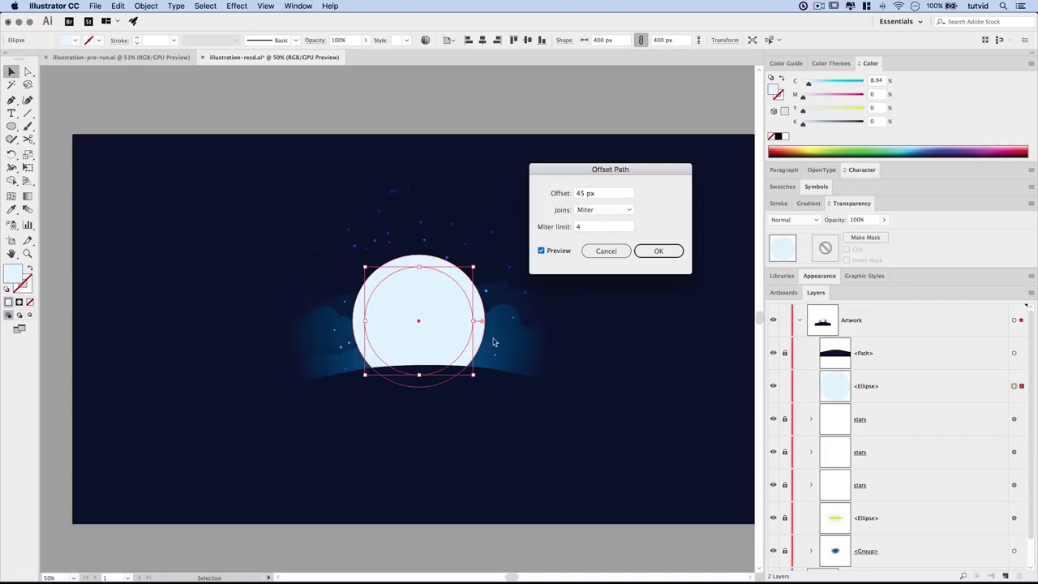
pyautogui.click(668, 253)
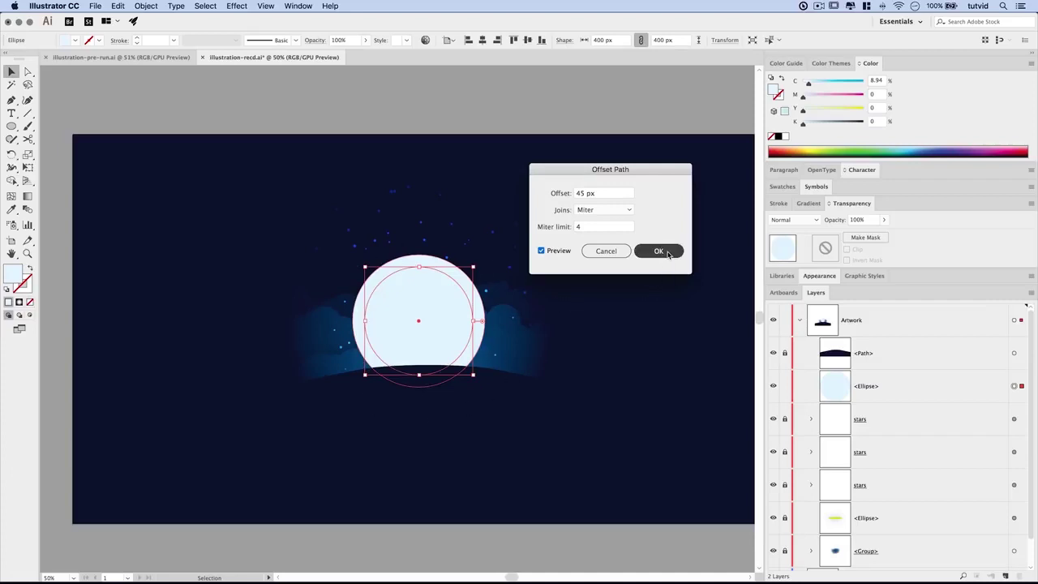
pyautogui.click(667, 253)
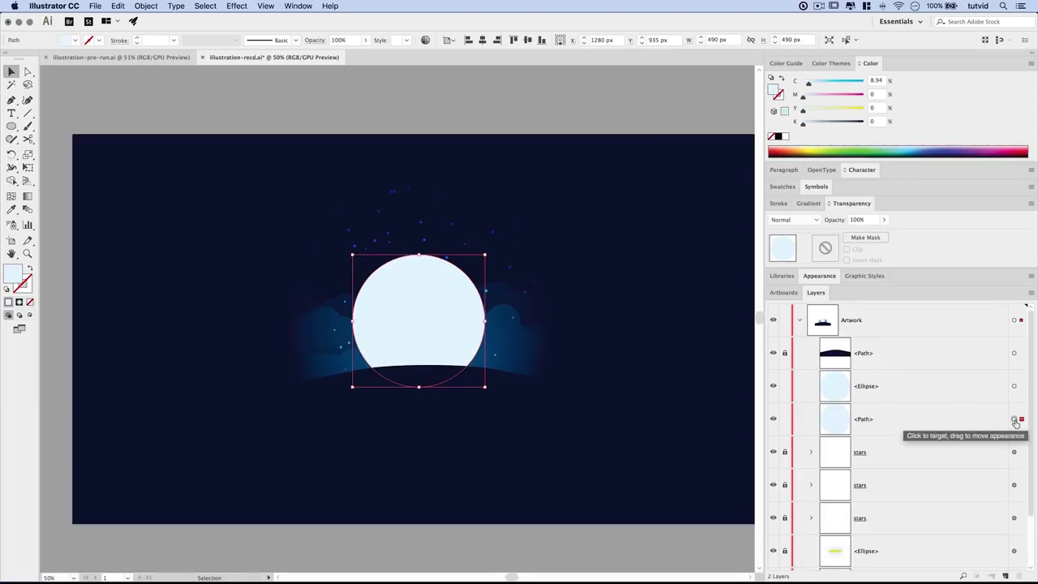
# - Add two more 45 px offset rings from the newest path, 580 and 670 px wide
pyautogui.click(1013, 386)
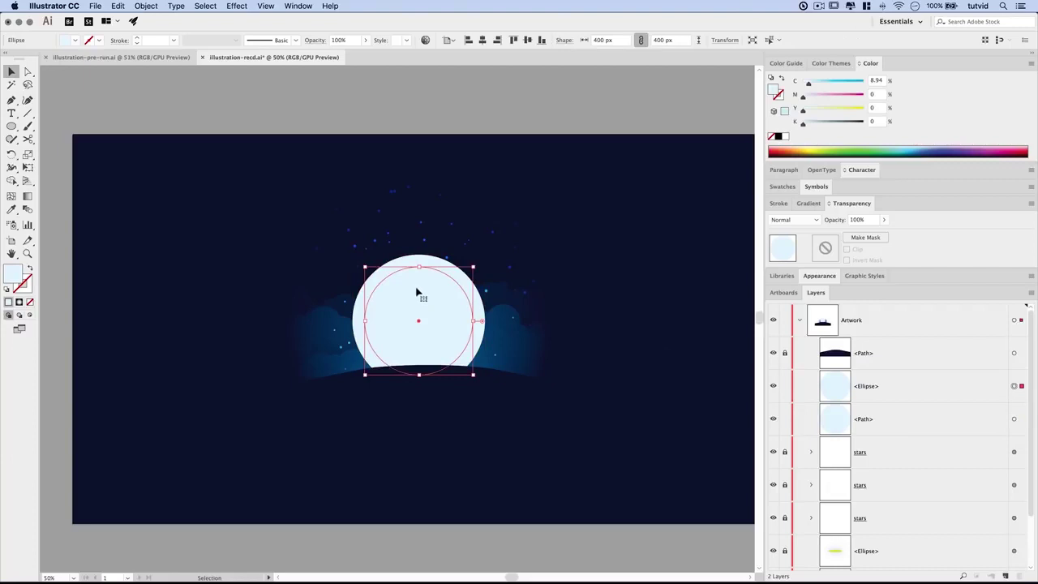
pyautogui.click(1013, 420)
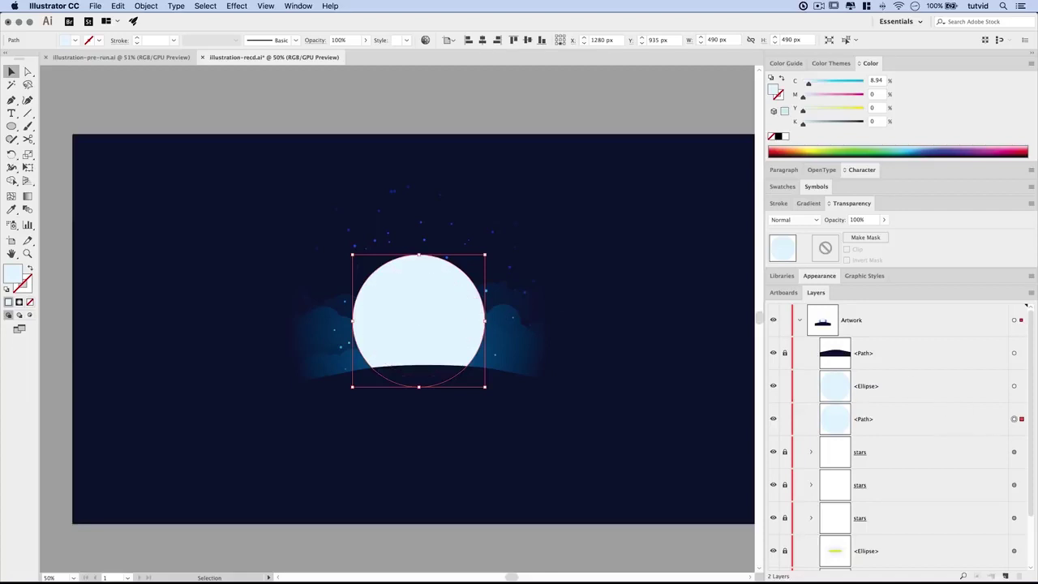
pyautogui.click(146, 6)
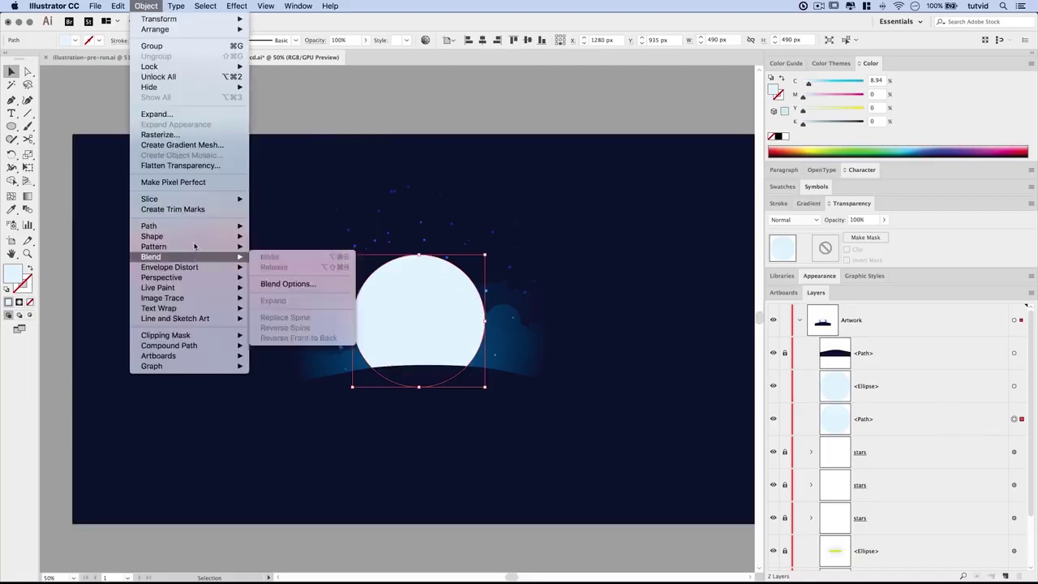
pyautogui.click(283, 264)
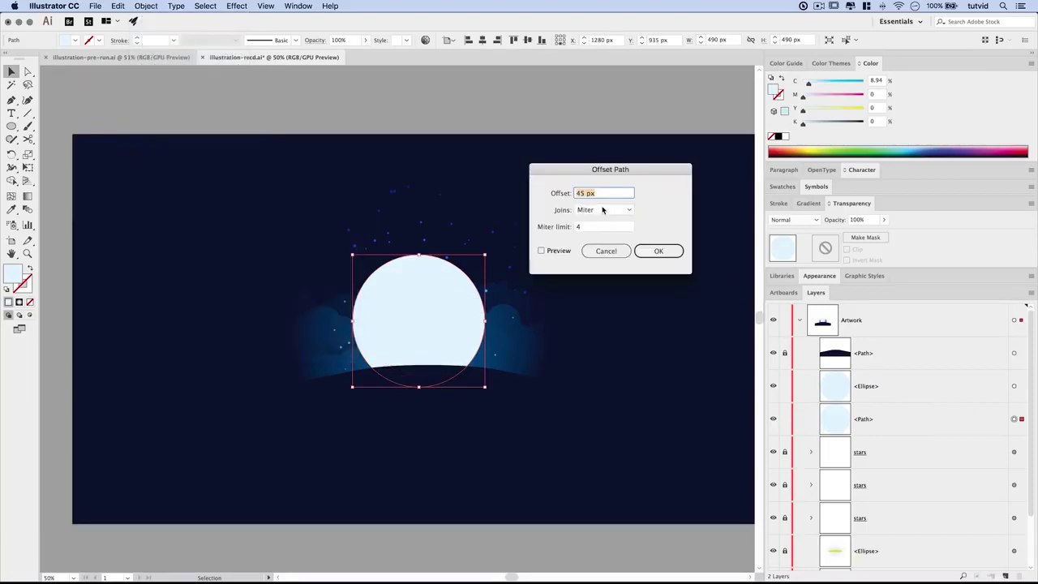
pyautogui.click(658, 250)
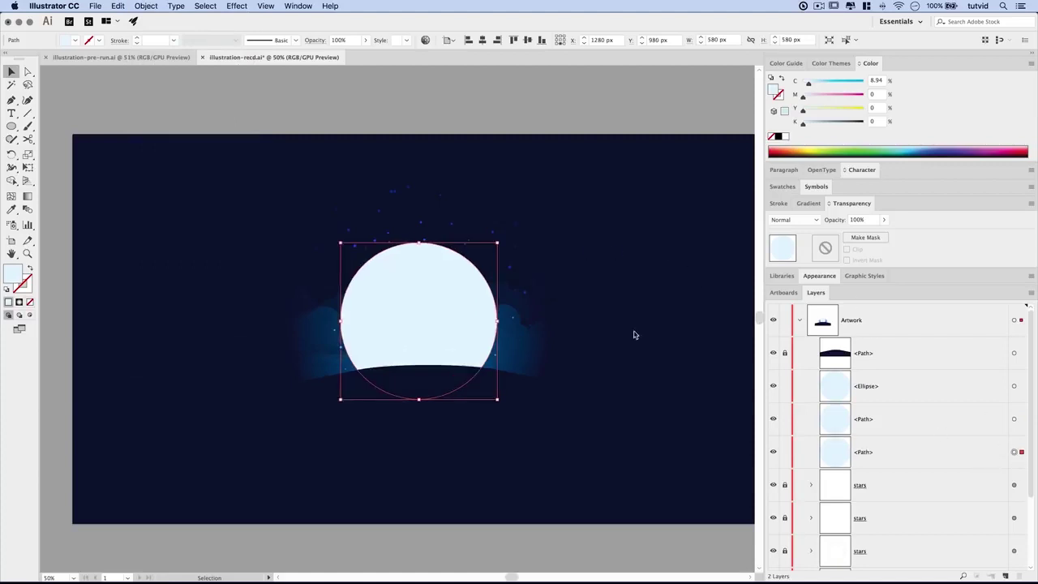
pyautogui.click(146, 6)
pyautogui.moveTo(149, 225)
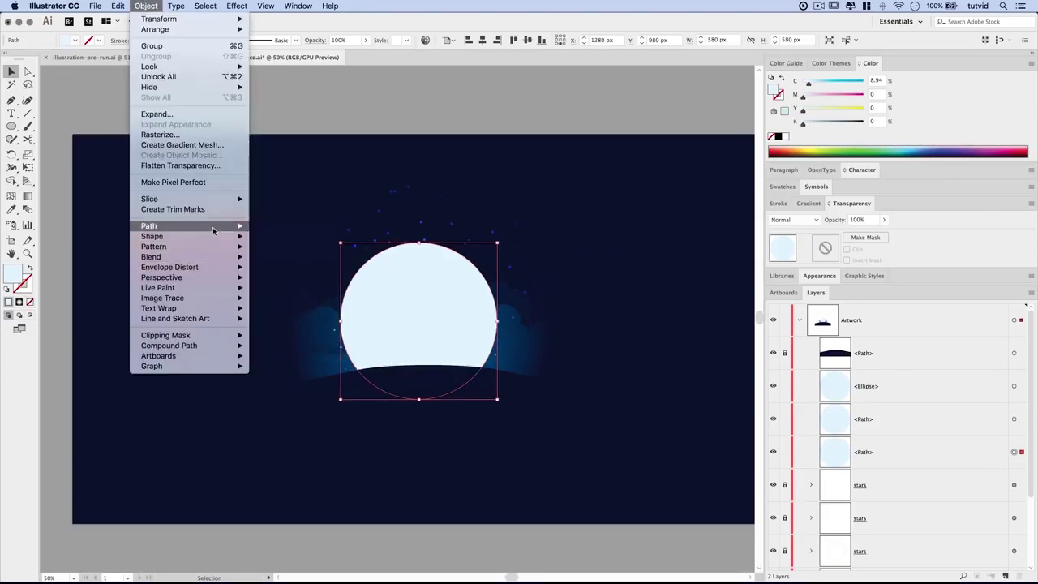
pyautogui.click(283, 264)
pyautogui.click(641, 255)
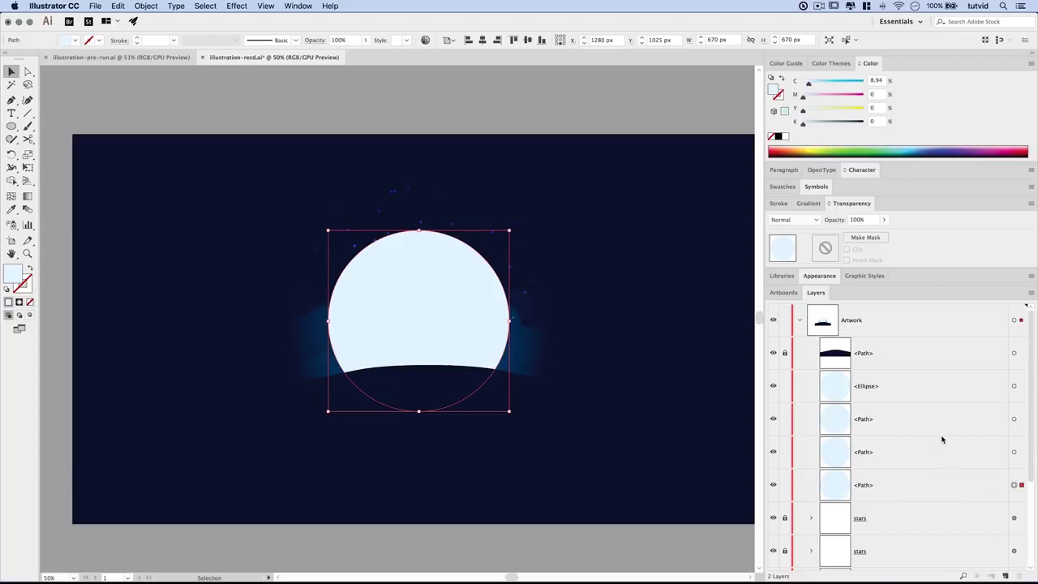
pyautogui.click(855, 219)
# - Set the outermost halo ring to 8% opacity and the middle ring to 12%
pyautogui.write('8')
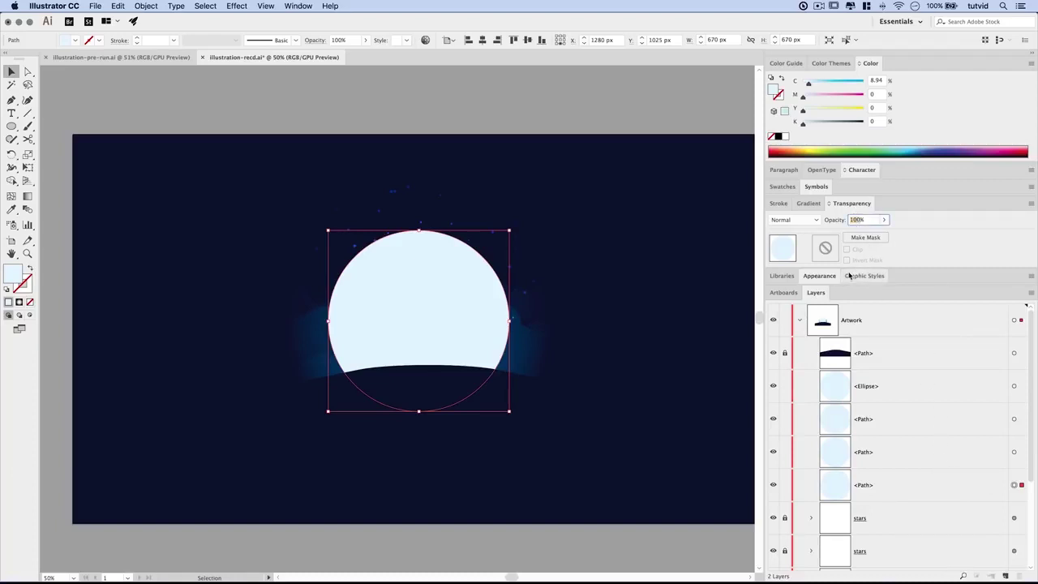
pyautogui.press('Return')
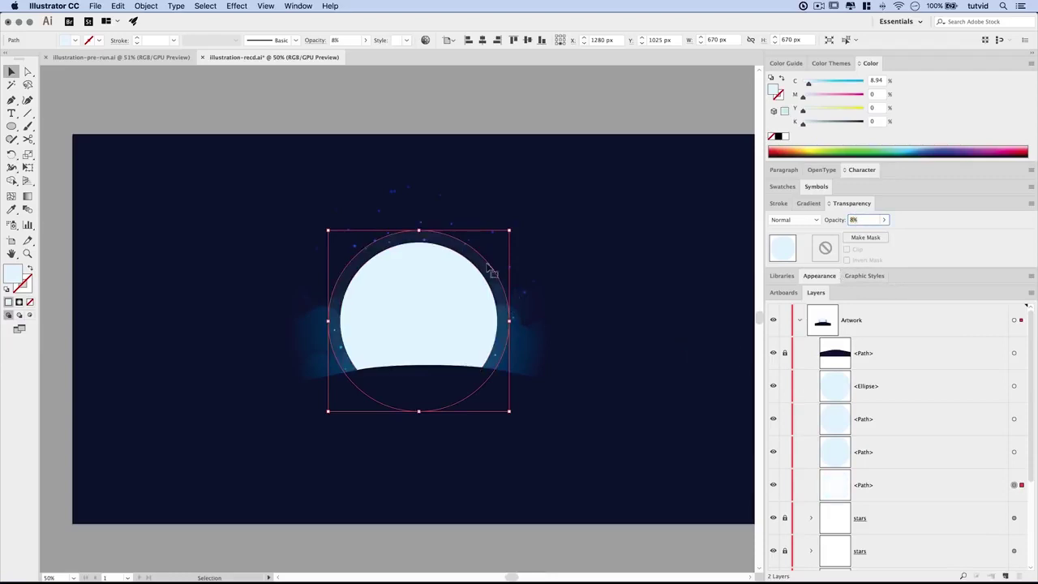
pyautogui.click(1013, 452)
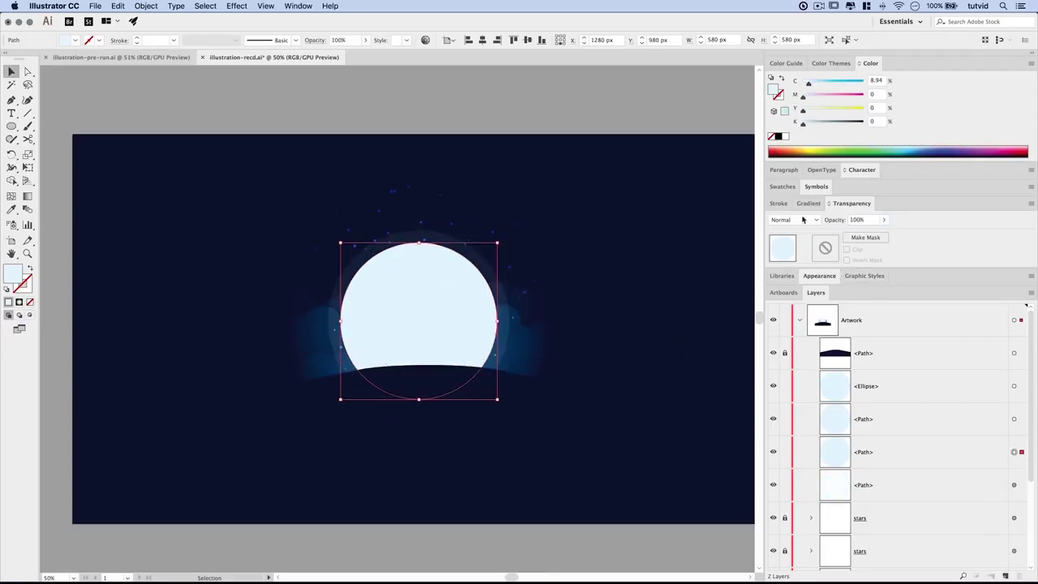
pyautogui.click(860, 220)
pyautogui.write('12')
pyautogui.press('Return')
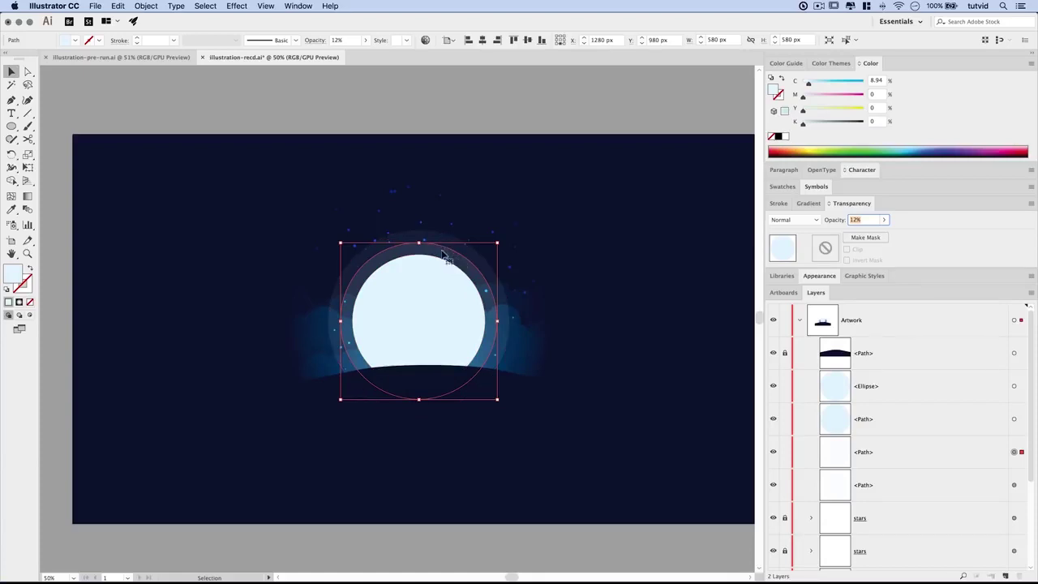
# - Set the ring just around the moon disc to 18% opacity
pyautogui.click(446, 273)
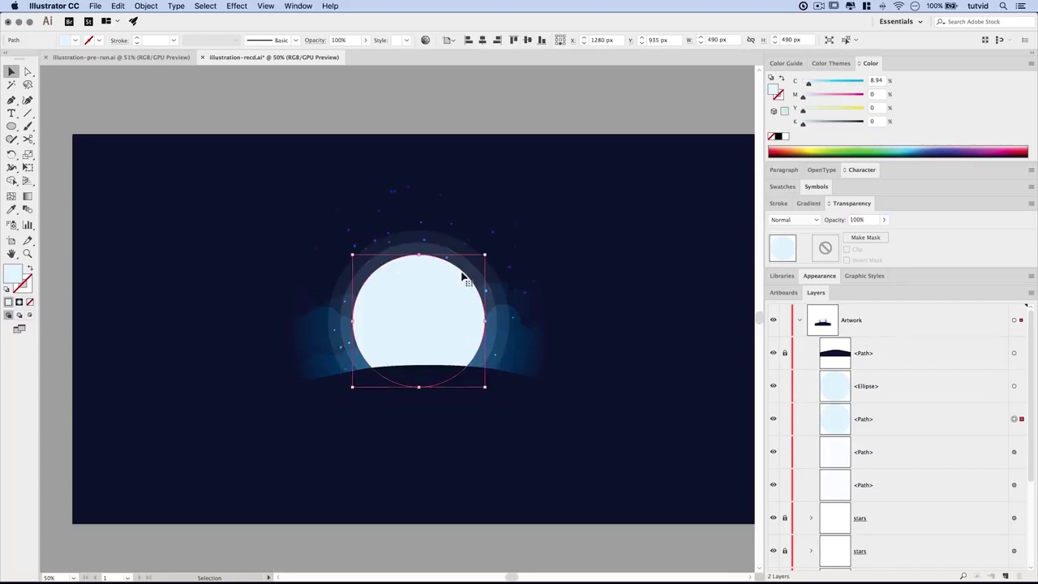
pyautogui.click(851, 219)
pyautogui.write('18')
pyautogui.press('Return')
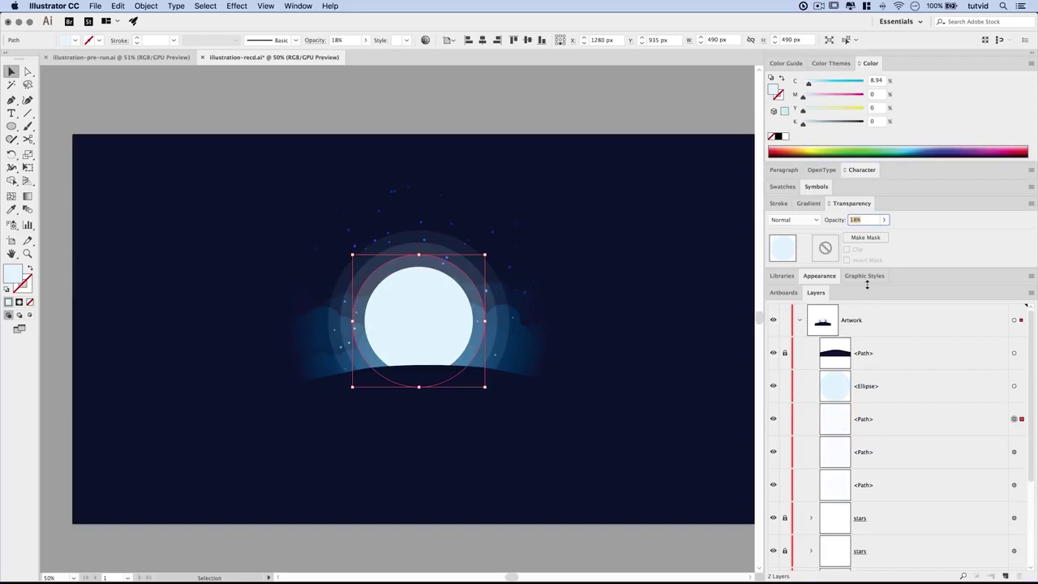
# - Deselect, switch to Direct Selection, and save illustration-recd.ai
pyautogui.click(592, 409)
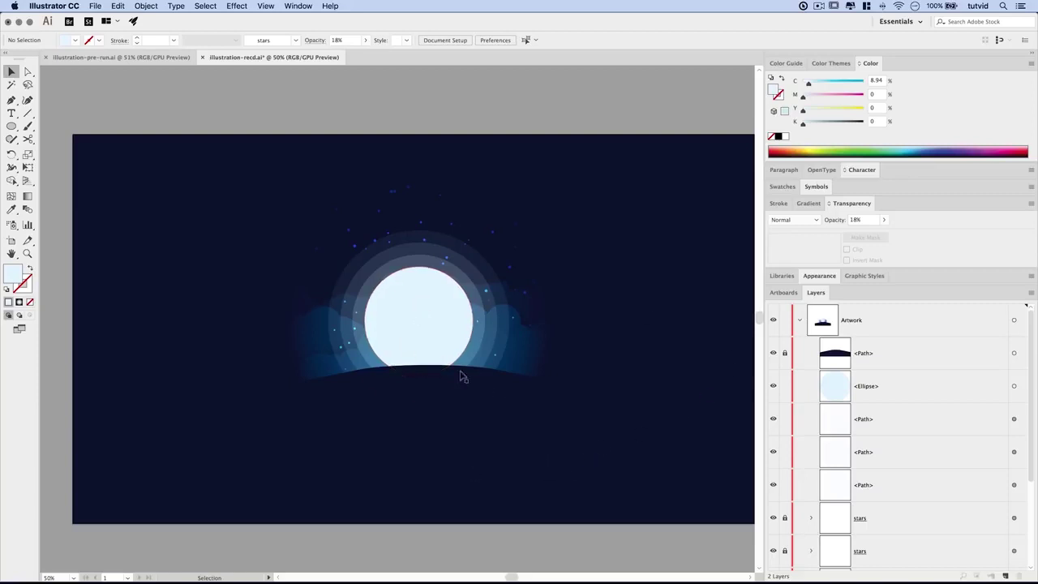
pyautogui.press('a')
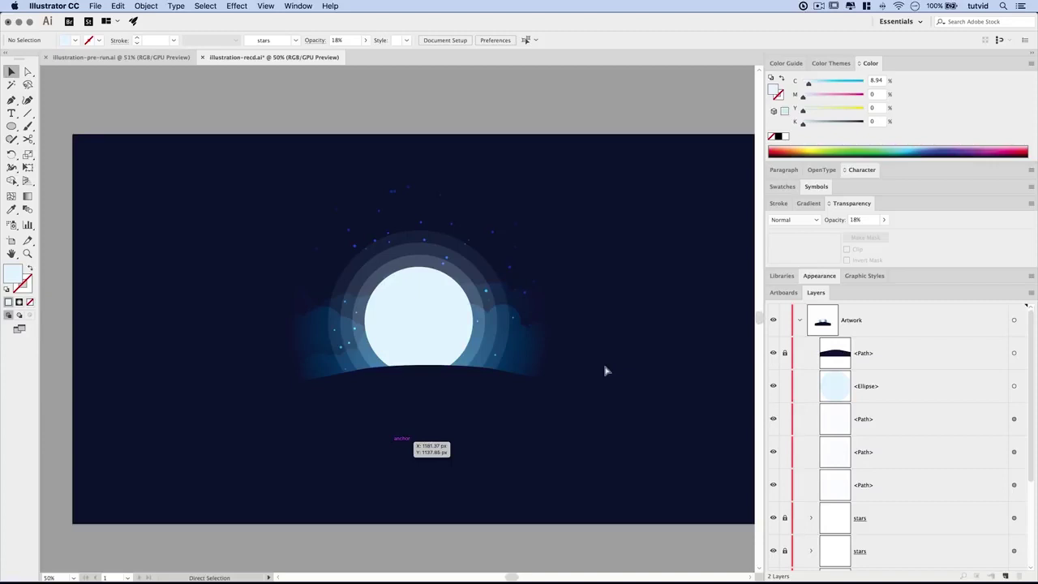
pyautogui.press('cmd+s')
pyautogui.press('super+s')
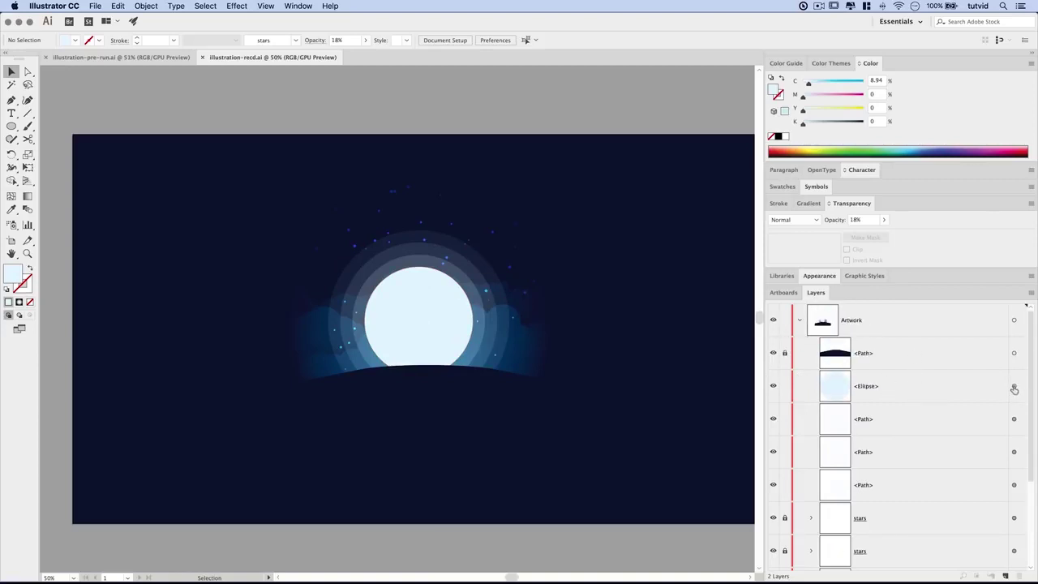
# - Group the moon ellipse with its three halo-ring paths and name the group Moon
pyautogui.click(1014, 387)
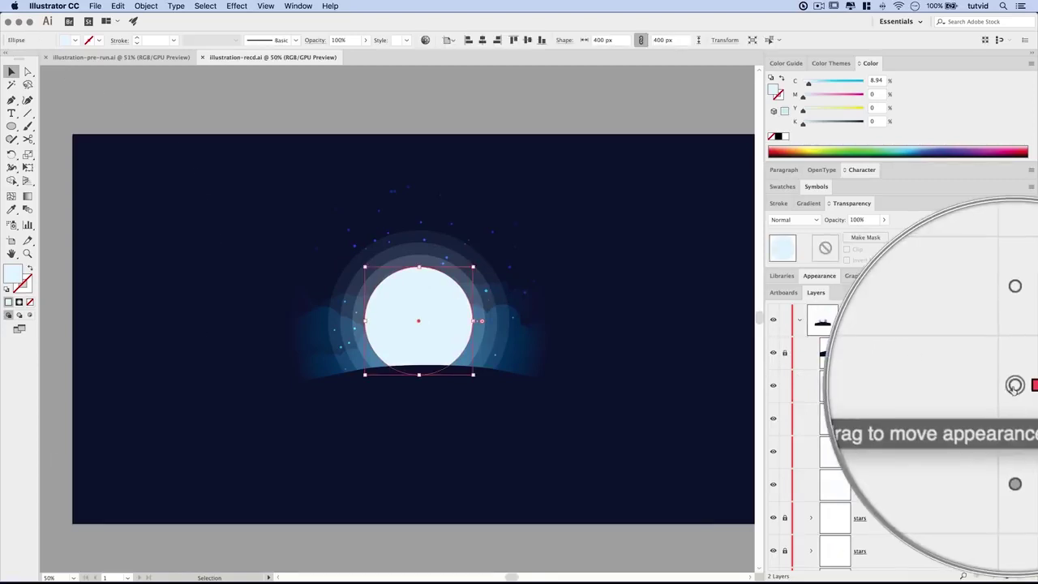
pyautogui.click(1014, 420)
pyautogui.keyDown('shift'); pyautogui.click(1013, 452); pyautogui.keyUp('shift')
pyautogui.keyDown('shift'); pyautogui.click(1014, 485); pyautogui.keyUp('shift')
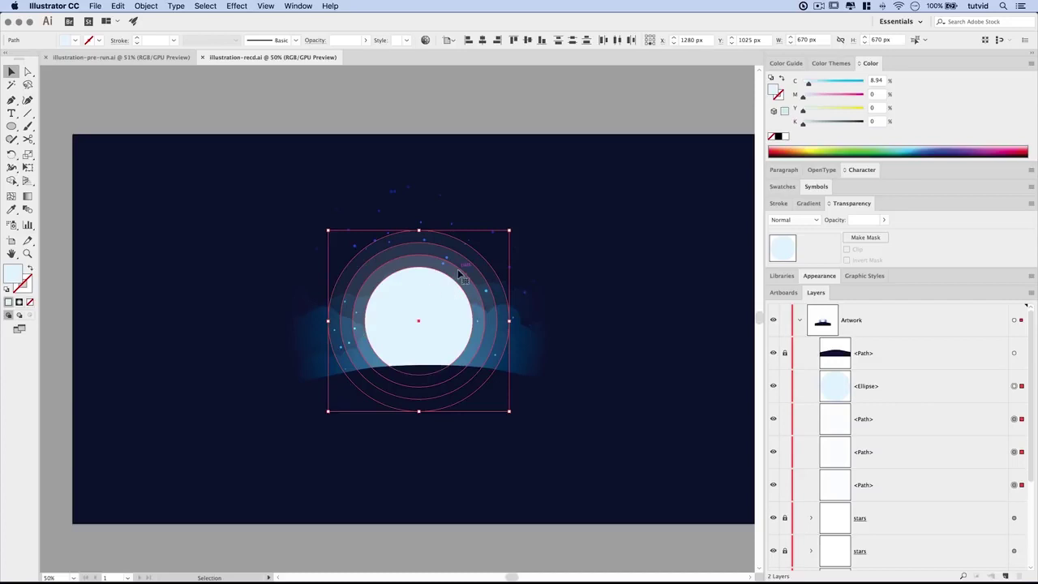
pyautogui.hotkey('ctrl', 'g')
pyautogui.doubleClick(865, 386)
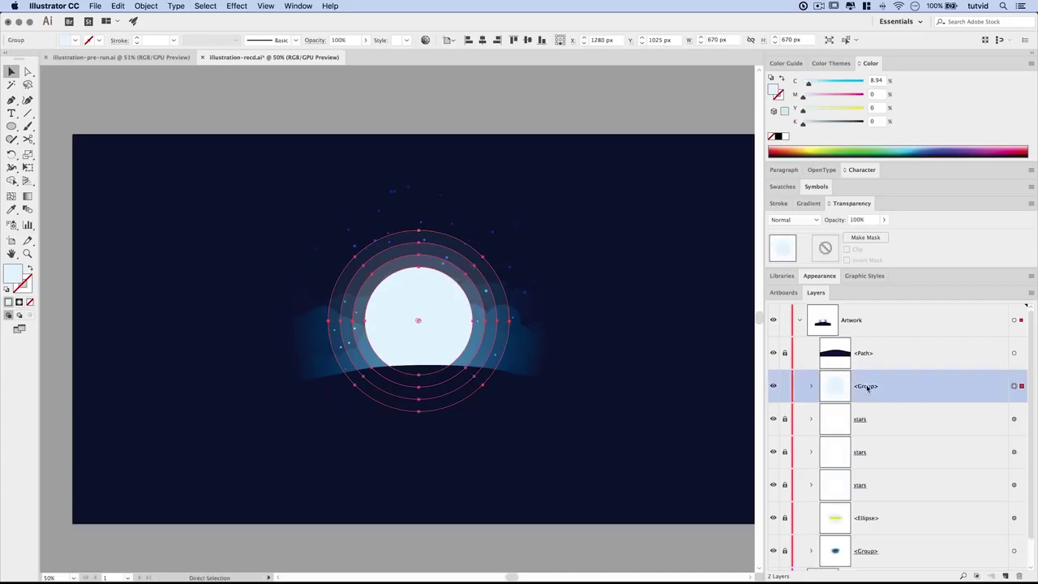
pyautogui.write('Moon')
pyautogui.press('Return')
pyautogui.press('v')
pyautogui.click(578, 381)
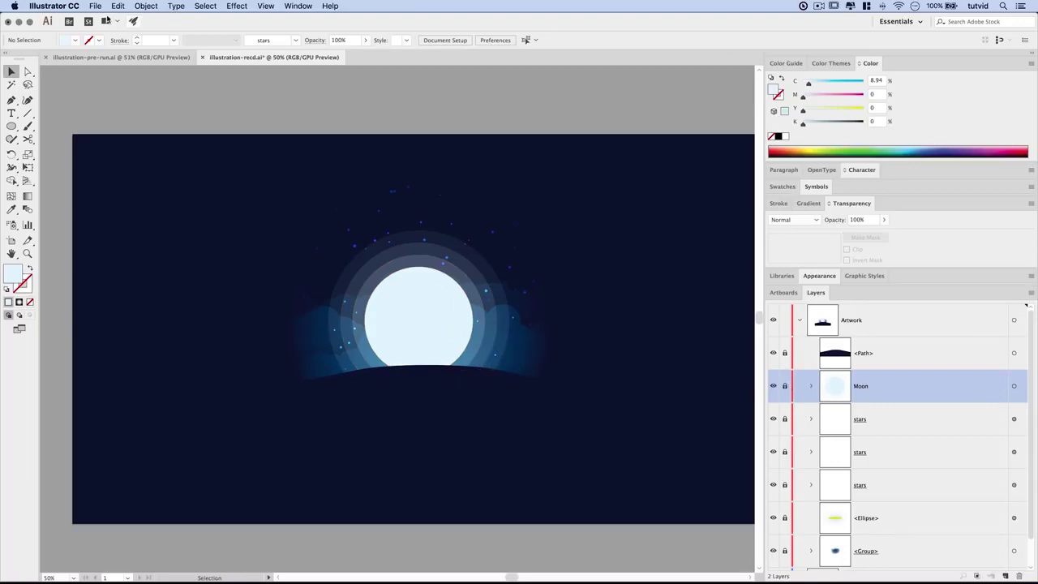
# - Drag elk.jpg from a Finder window onto the Illustrator canvas
pyautogui.press('super+Tab')
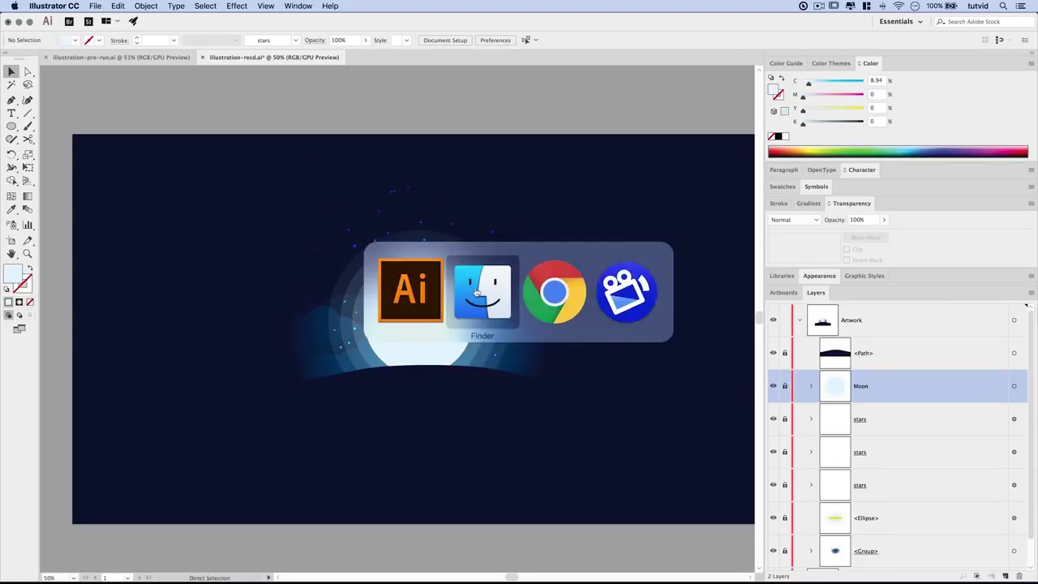
pyautogui.click(475, 292)
pyautogui.click(614, 249)
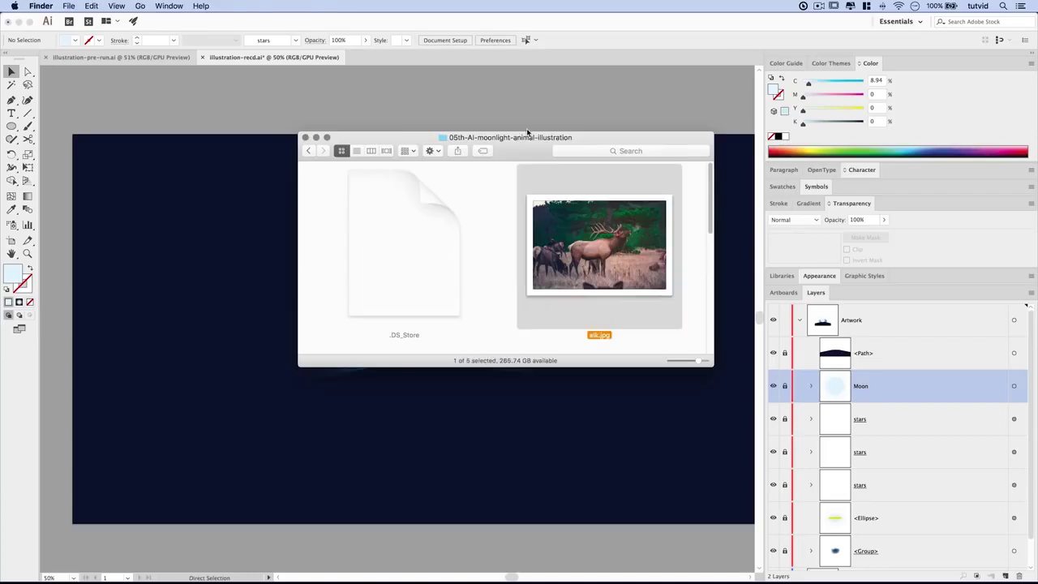
pyautogui.moveTo(531, 177); pyautogui.dragTo(942, 414)
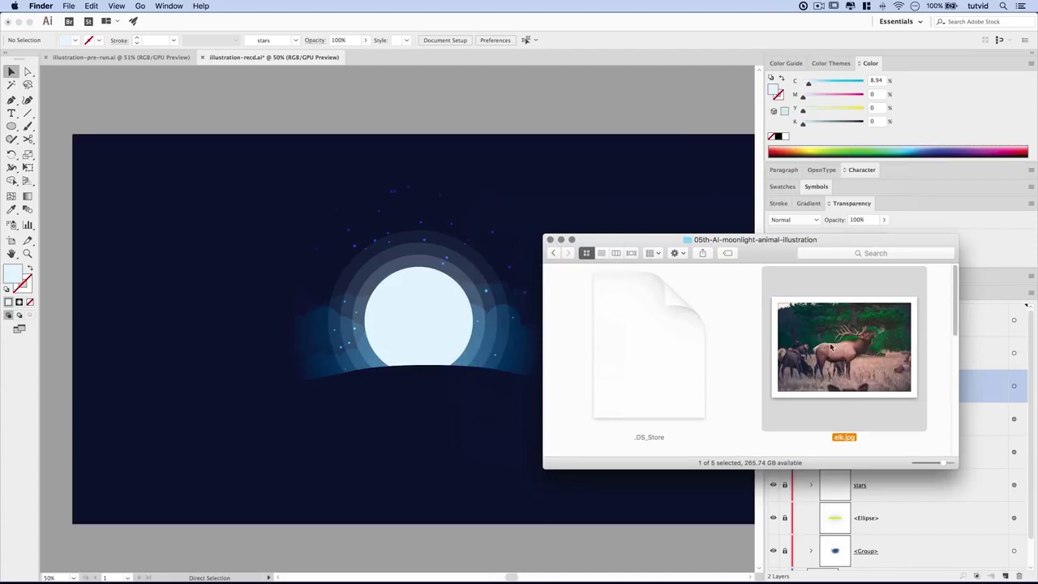
pyautogui.moveTo(858, 349); pyautogui.dragTo(331, 292)
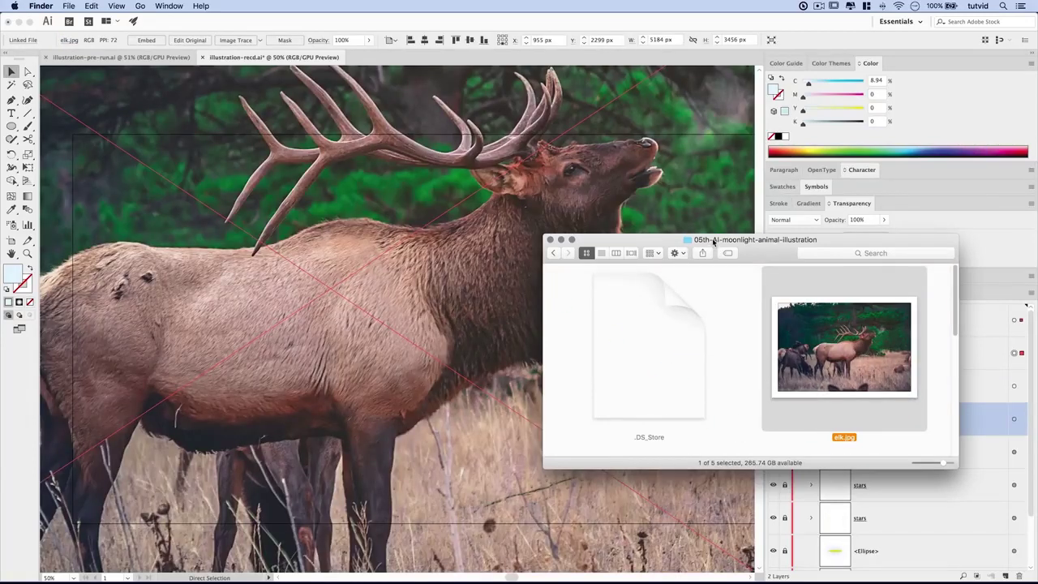
pyautogui.moveTo(714, 241); pyautogui.dragTo(731, 250)
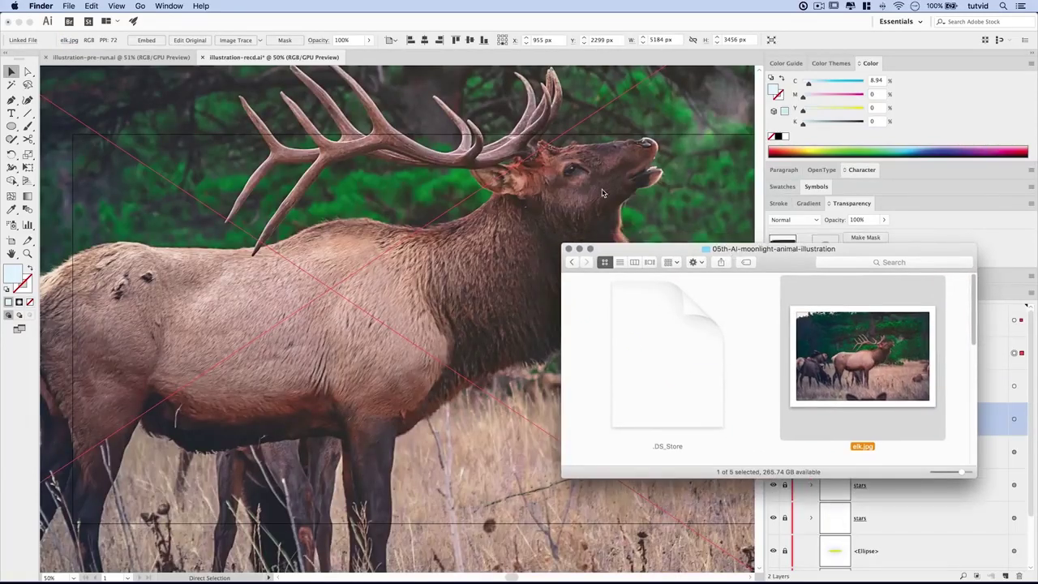
# - Move the elk photo off the moon artboard, lock its layer, and zoom in on it
pyautogui.click(573, 204)
pyautogui.scroll(-2, 447, 332)
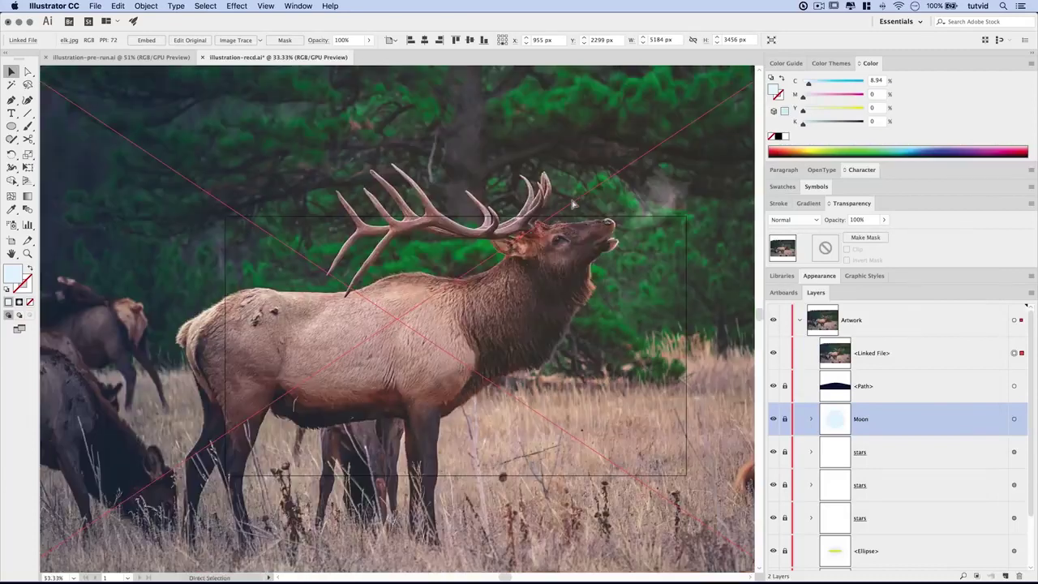
pyautogui.scroll(-1, 448, 332)
pyautogui.moveTo(452, 326)
pyautogui.mouseDown()
pyautogui.moveTo(526, 342)
pyautogui.moveTo(477, 326)
pyautogui.mouseUp()
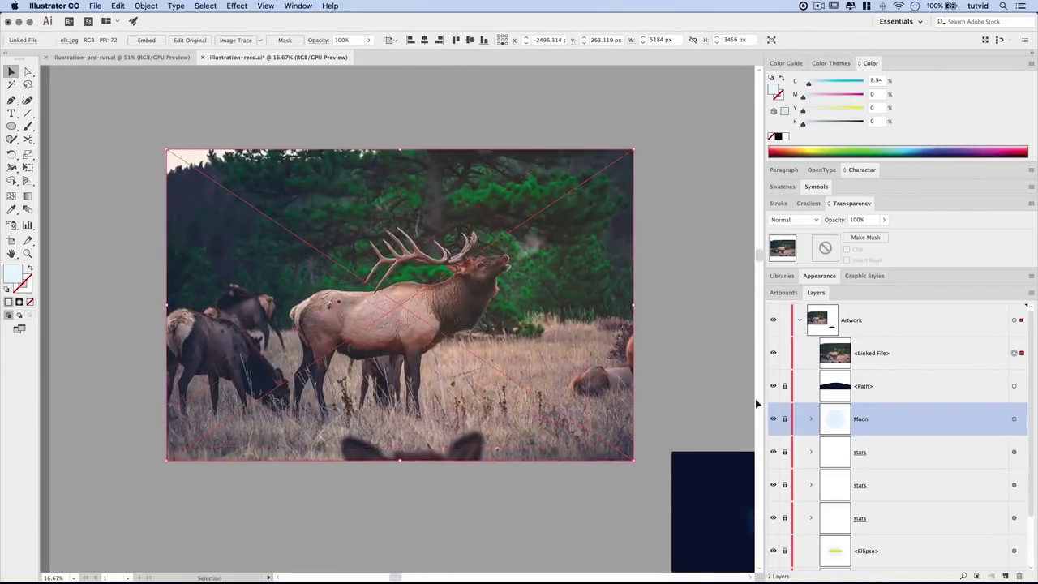
pyautogui.click(784, 353)
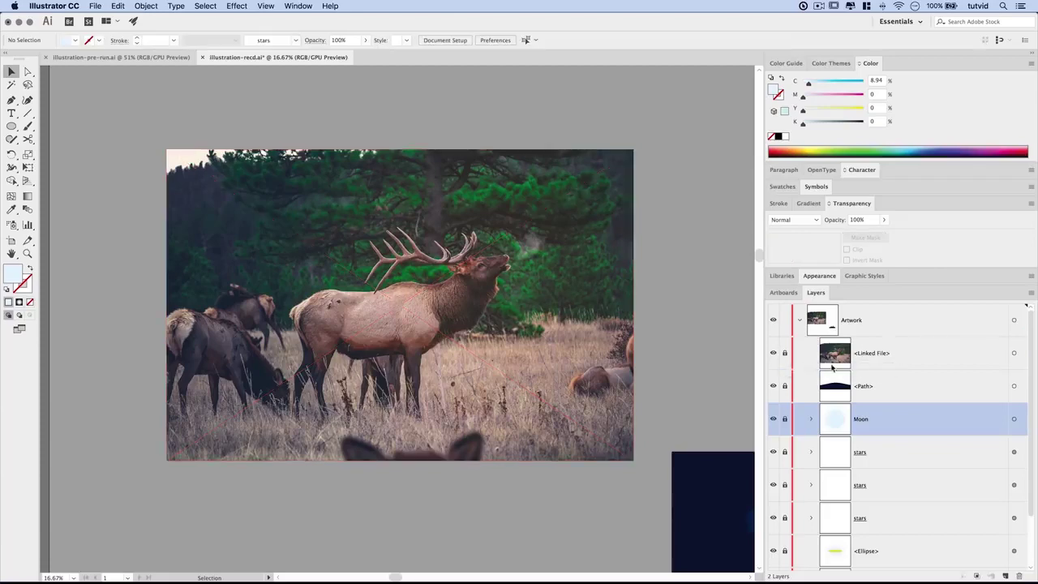
pyautogui.press('z')
pyautogui.click(362, 306)
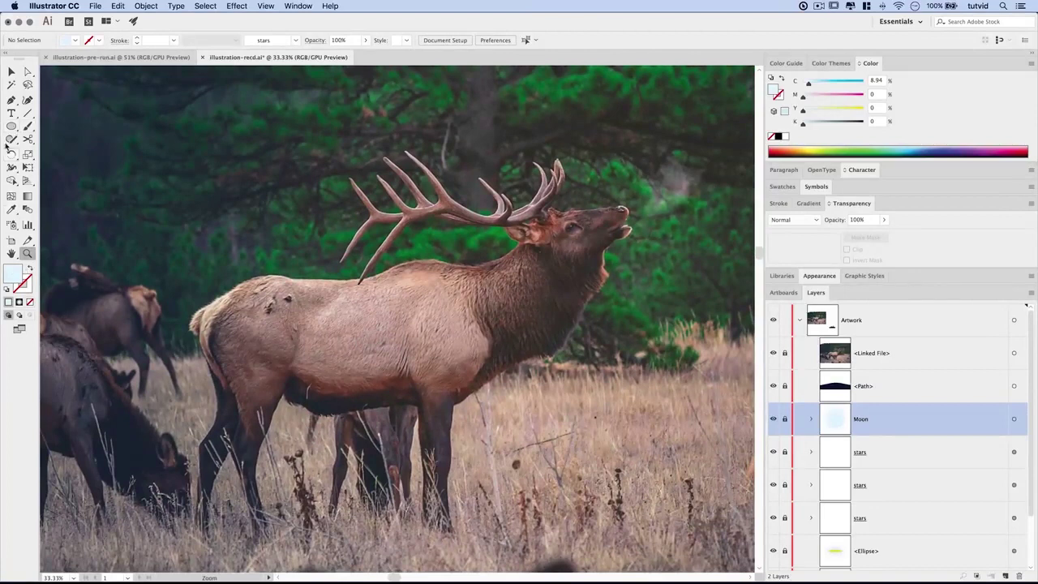
pyautogui.click(7, 130)
# - Block out the elk's body with ellipses: 279 px rump, shoulders, small rear circle, 1191 × 510 px belly
pyautogui.moveTo(203, 287); pyautogui.dragTo(318, 381)
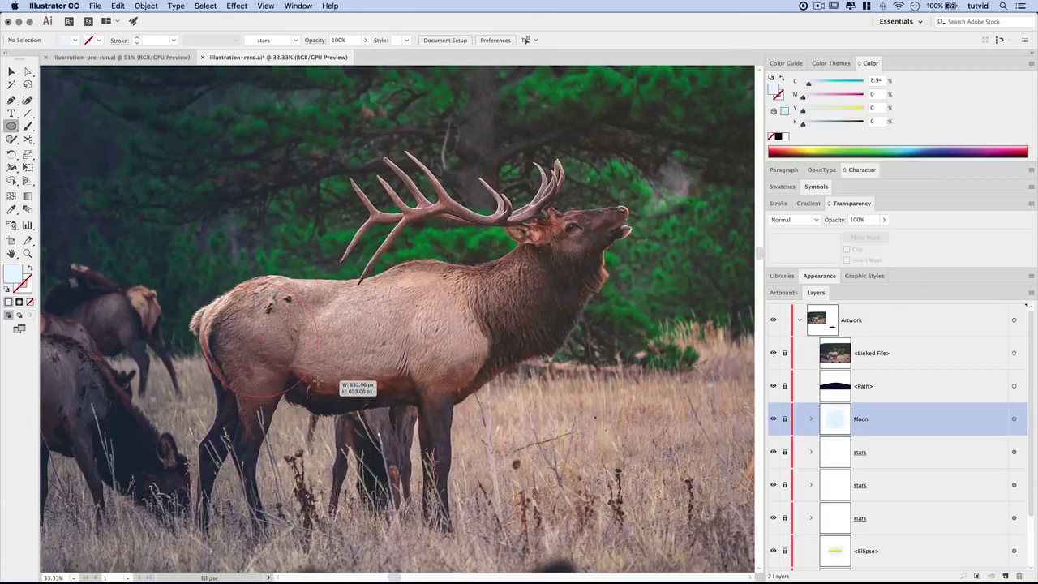
pyautogui.moveTo(317, 381); pyautogui.dragTo(334, 395)
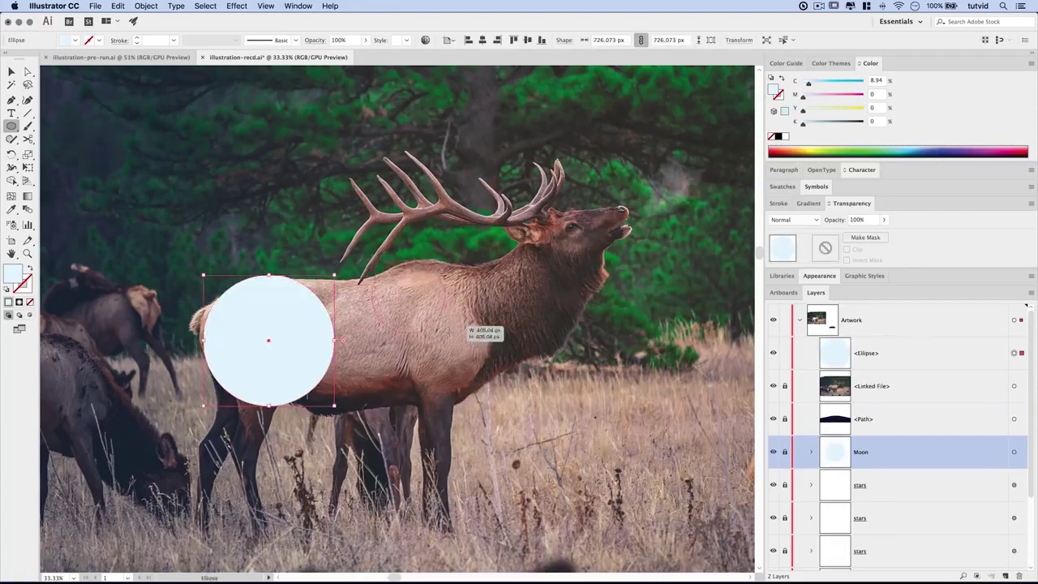
pyautogui.moveTo(447, 332)
pyautogui.mouseDown()
pyautogui.moveTo(515, 409)
pyautogui.moveTo(483, 413)
pyautogui.mouseUp()
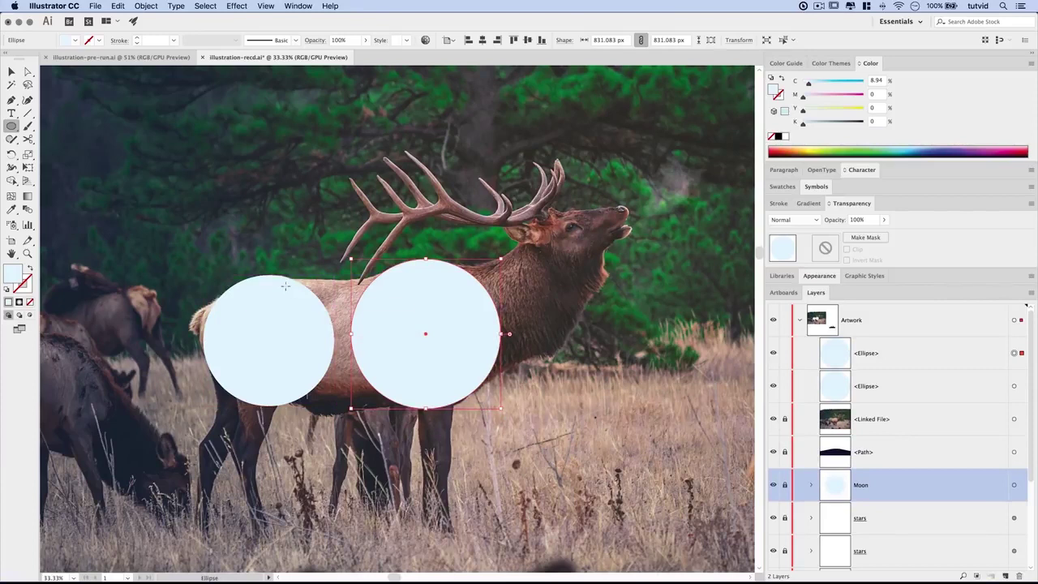
pyautogui.moveTo(217, 328); pyautogui.dragTo(241, 344)
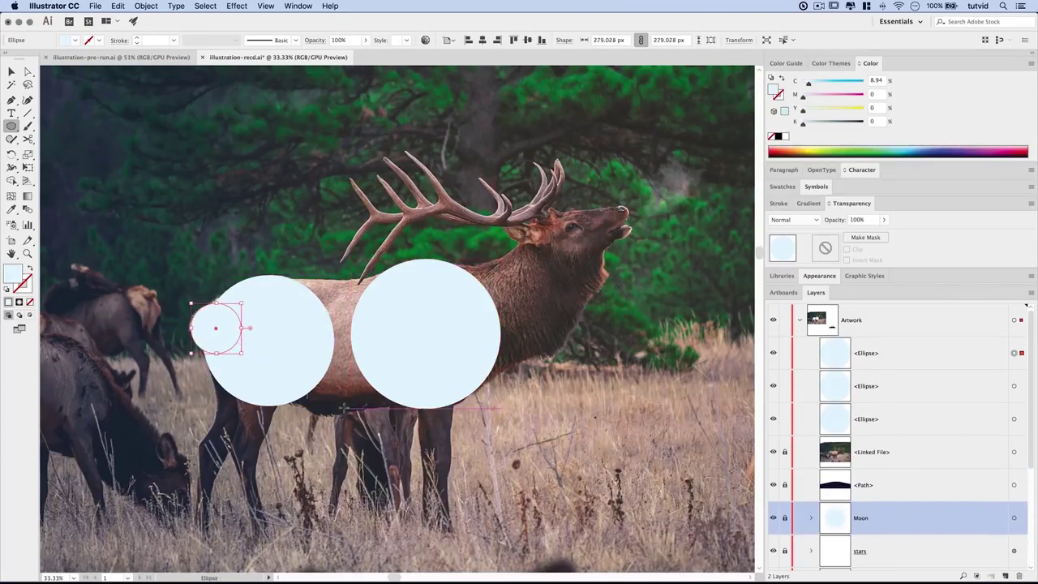
pyautogui.rightClick(262, 315)
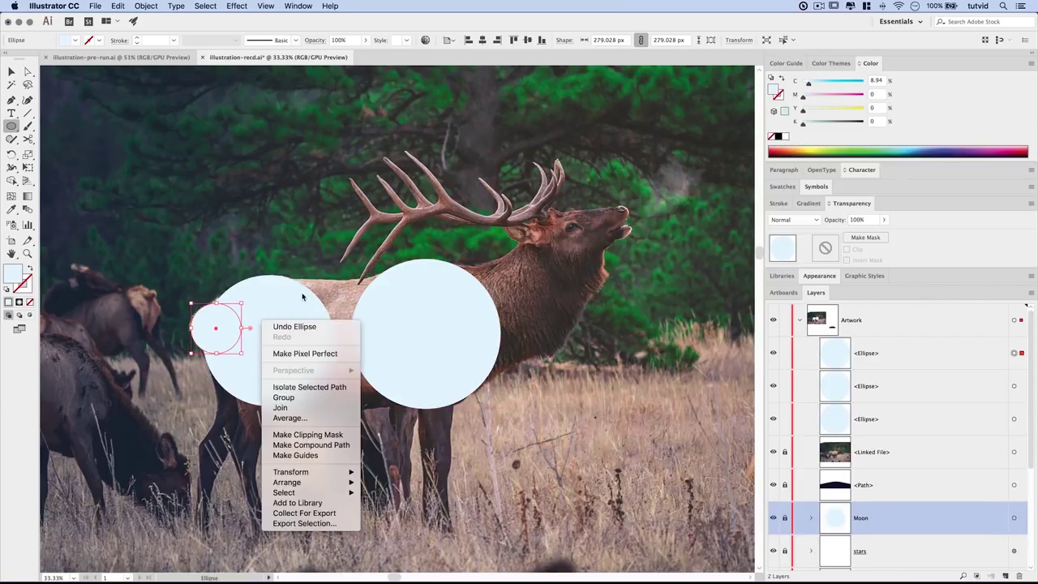
pyautogui.press('Escape')
pyautogui.moveTo(265, 318); pyautogui.dragTo(452, 410)
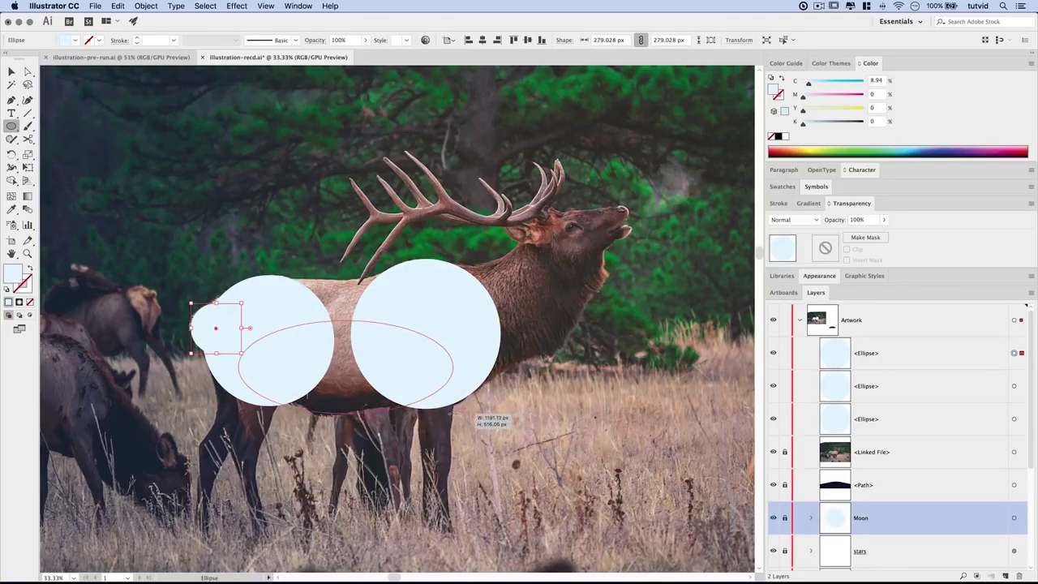
pyautogui.moveTo(453, 407); pyautogui.dragTo(453, 412)
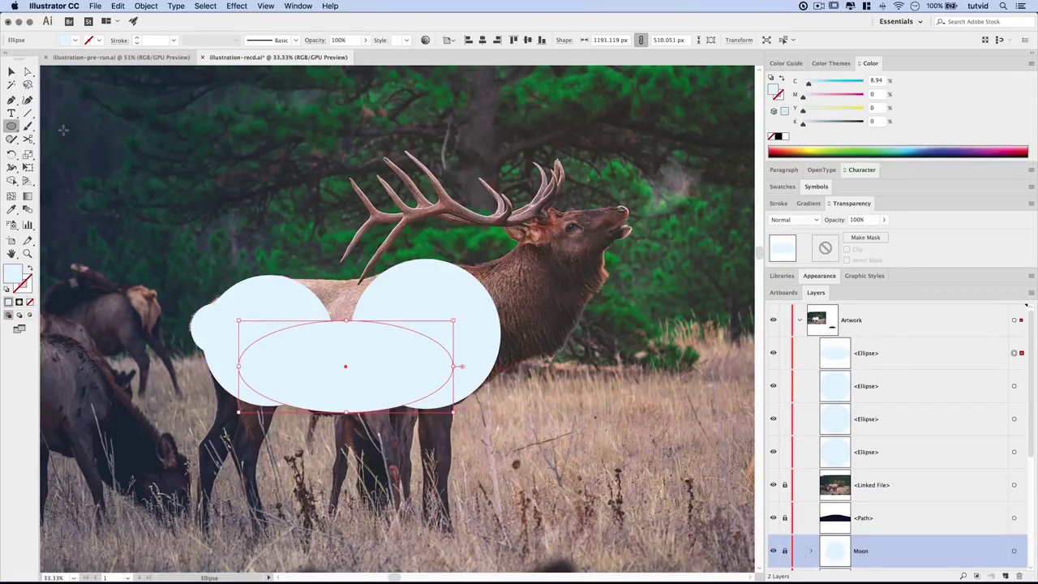
pyautogui.click(10, 99)
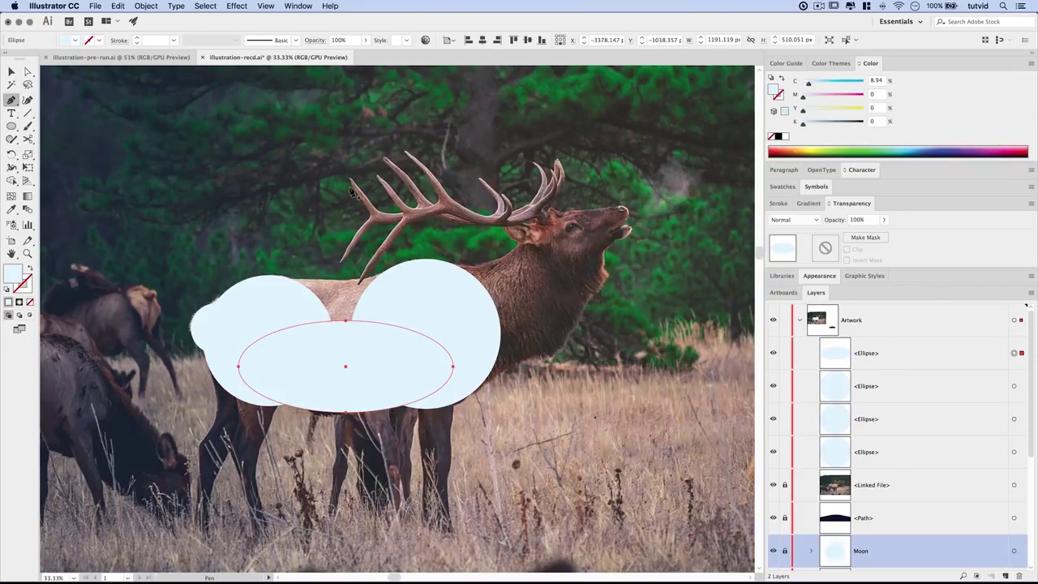
# - Turn off Smart Guides and pen-draw a filler shape closing the gap between the body ellipses
pyautogui.click(267, 7)
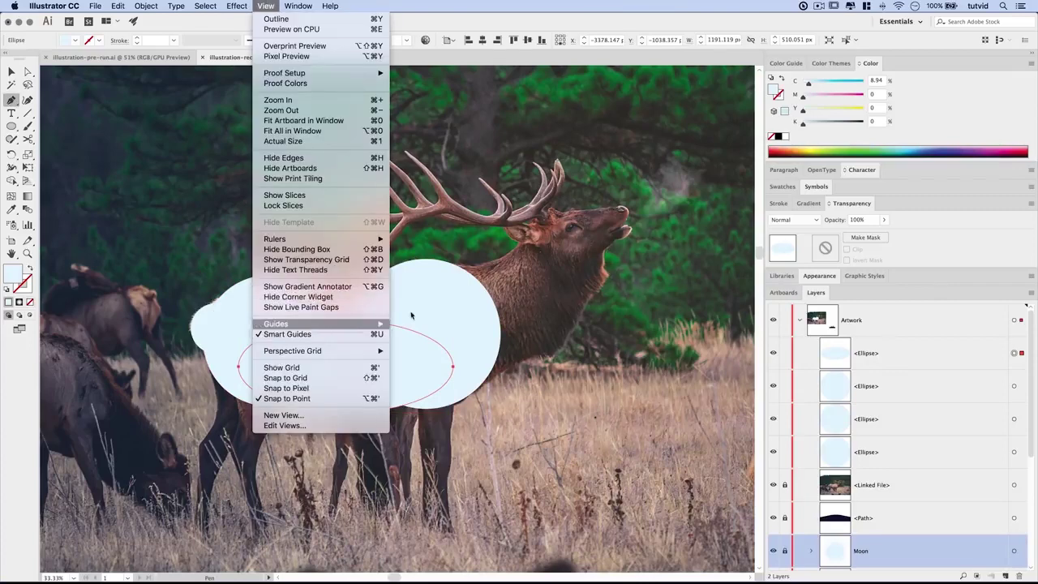
pyautogui.click(327, 334)
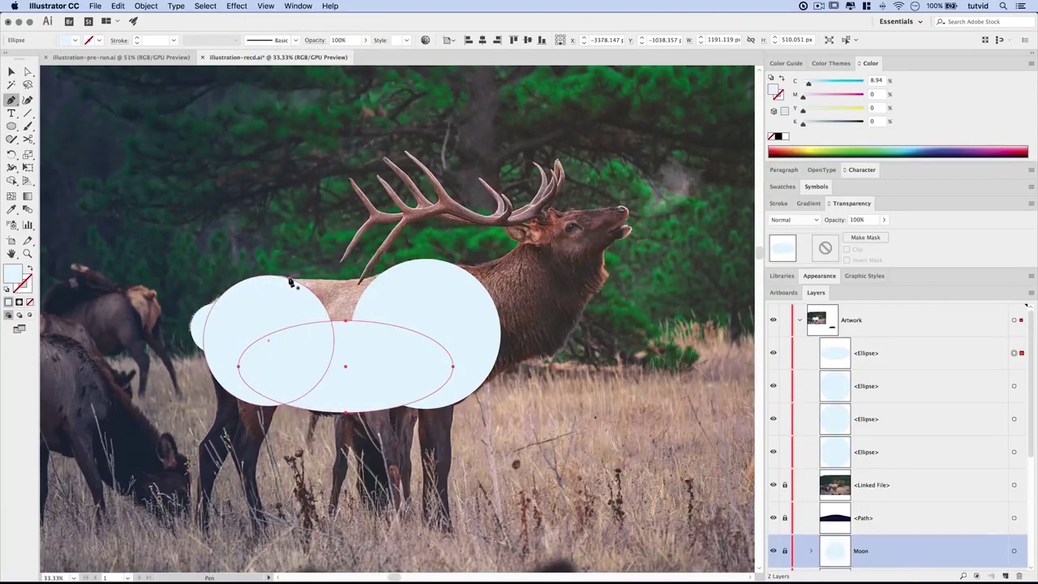
pyautogui.click(258, 278)
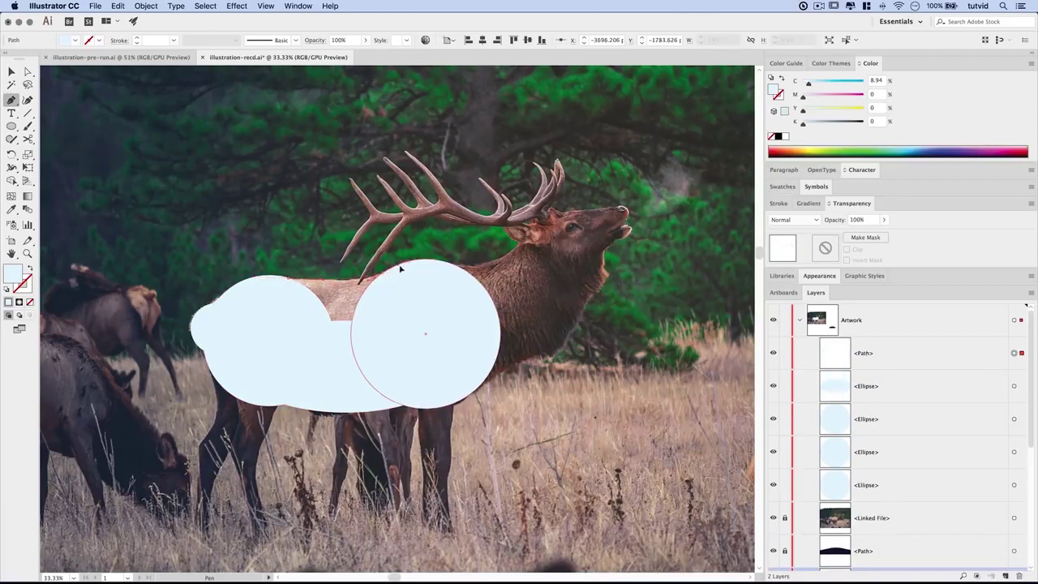
pyautogui.click(406, 266)
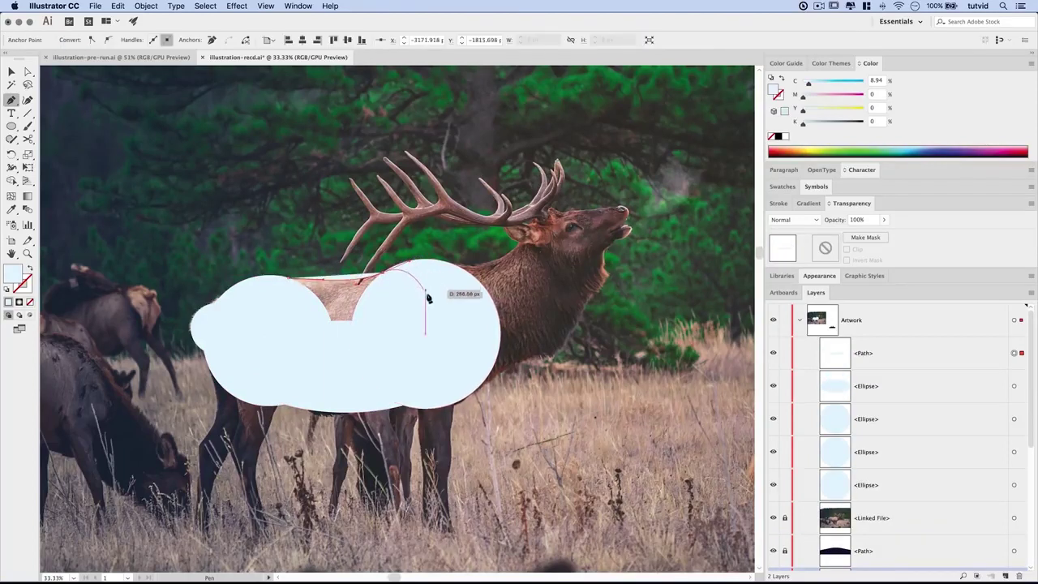
pyautogui.click(428, 296)
pyautogui.click(378, 350)
pyautogui.click(296, 338)
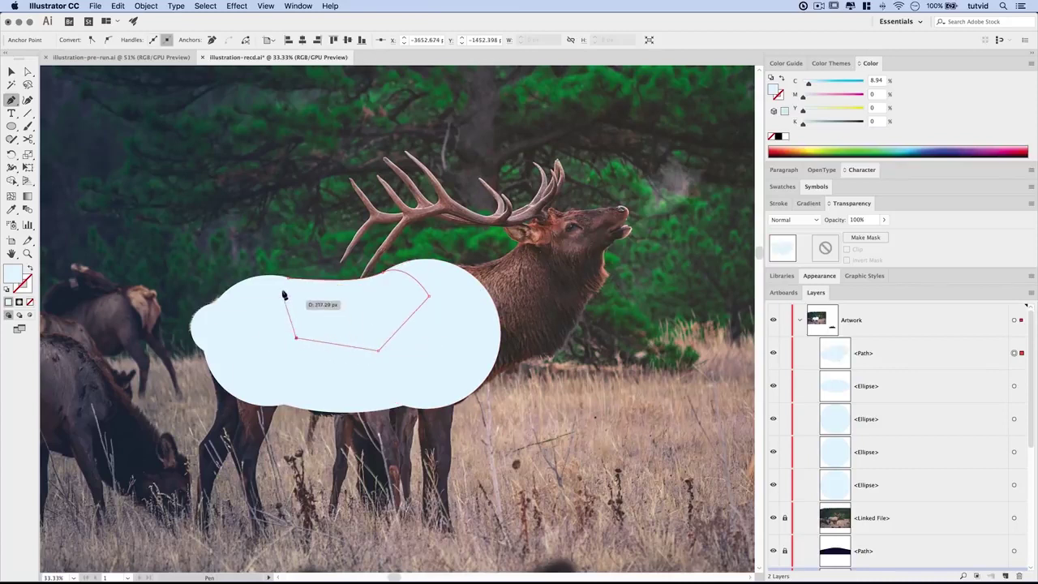
pyautogui.click(283, 279)
pyautogui.press('v')
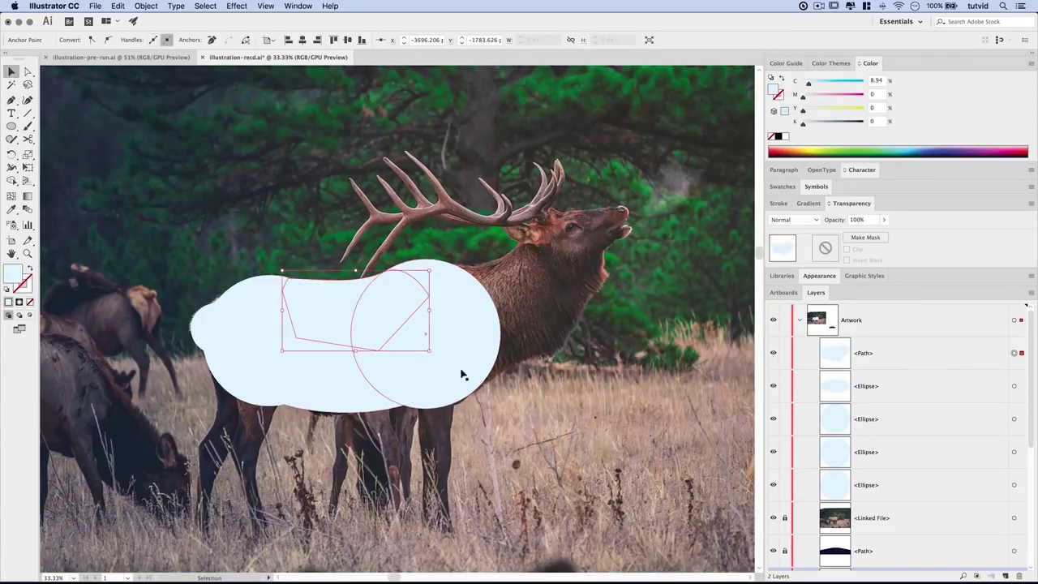
pyautogui.click(472, 444)
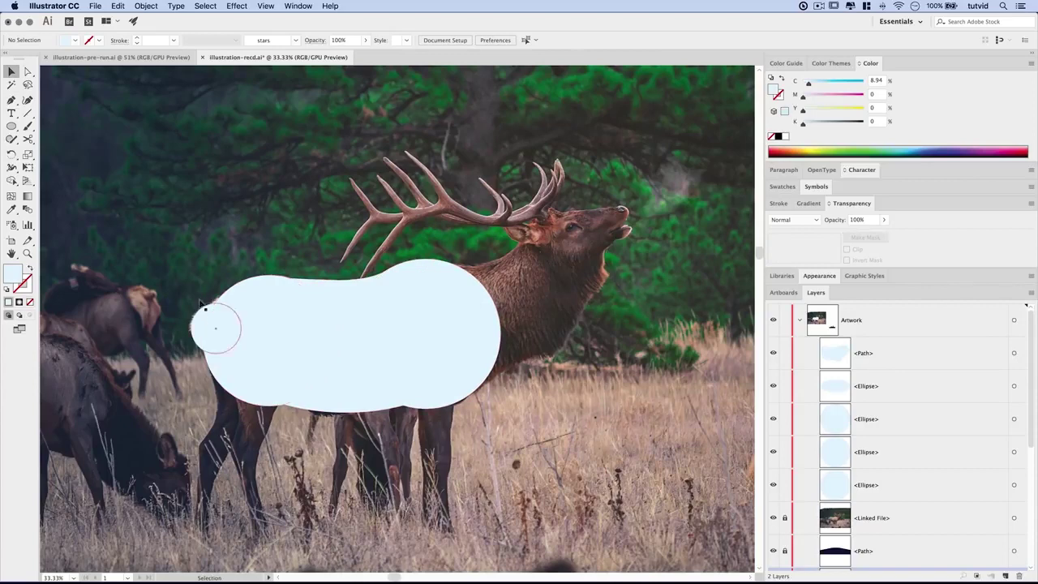
# - Unite all ellipses and the filler shape with Pathfinder, then remove the merged shape
pyautogui.press('super+a')
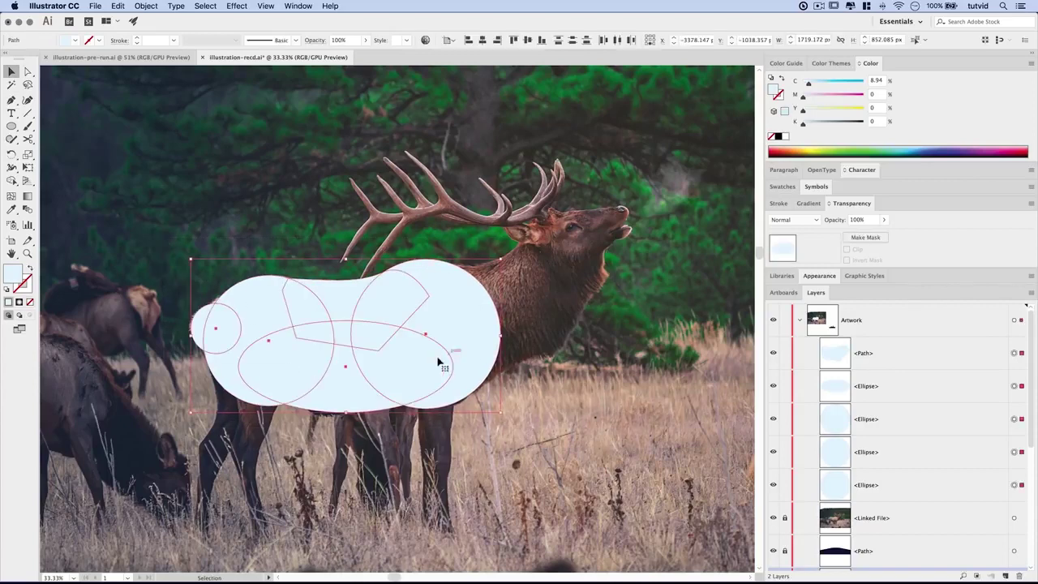
pyautogui.click(308, 5)
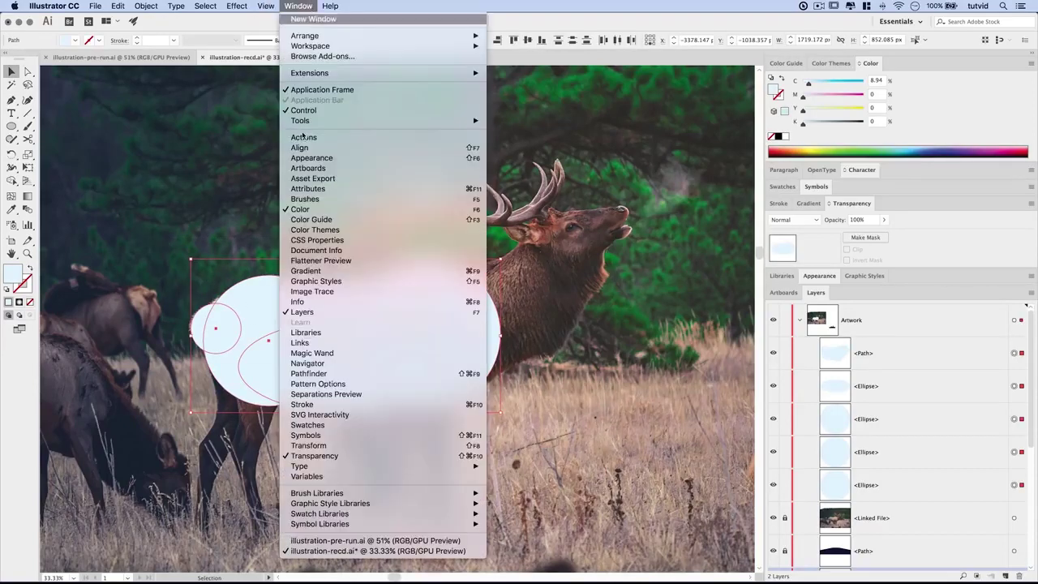
pyautogui.click(309, 373)
pyautogui.click(656, 147)
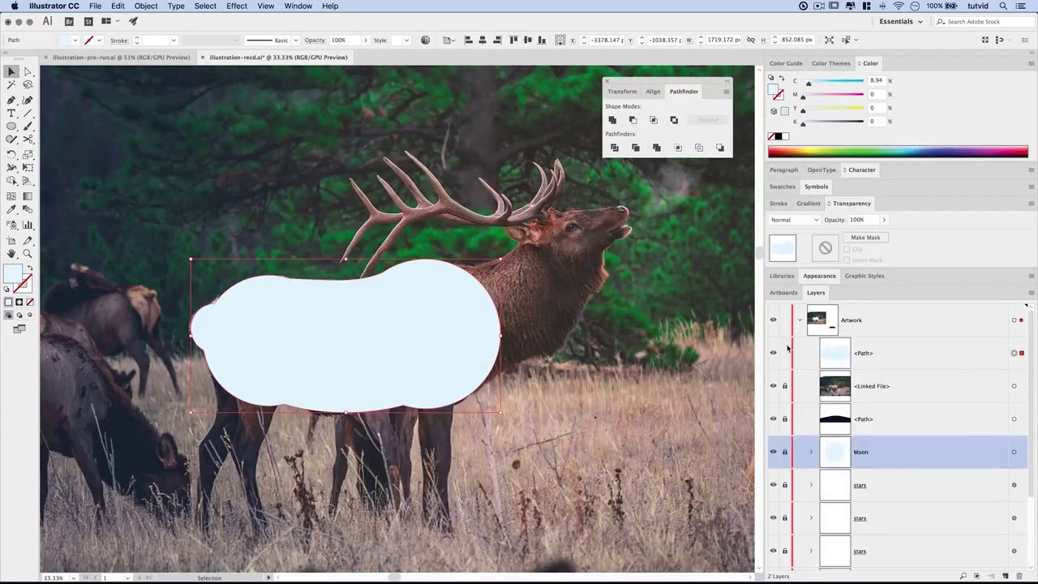
pyautogui.press('Delete')
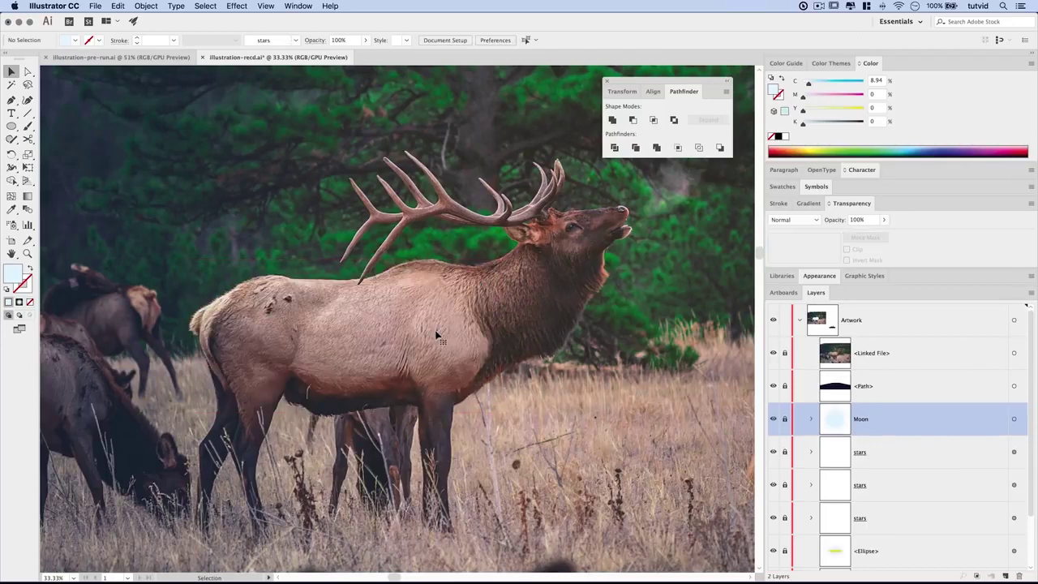
# - Close Pathfinder, delete the elk reference photo, and fit the artboard in the window
pyautogui.moveTo(606, 81)
pyautogui.click(605, 82)
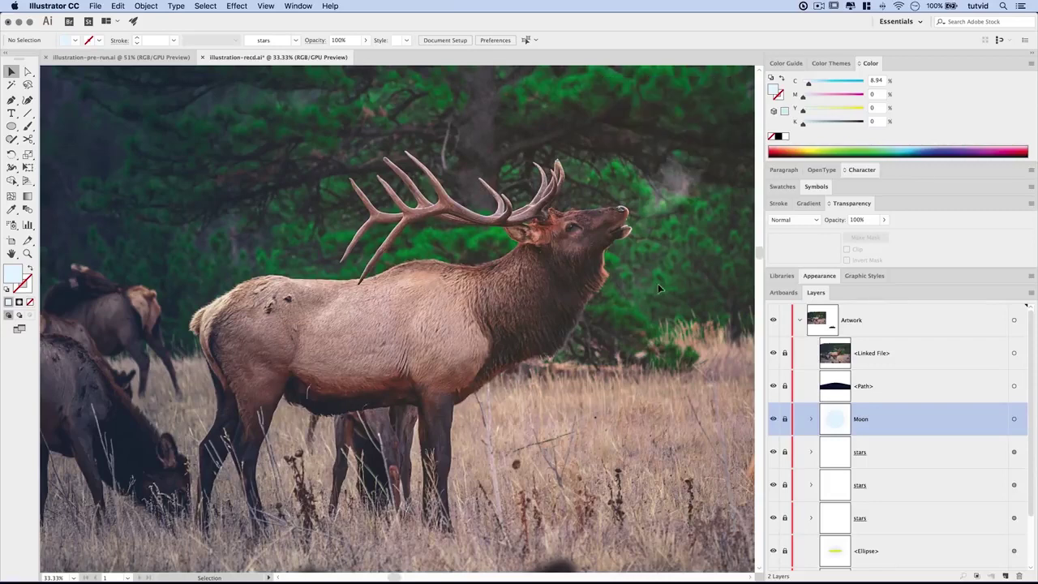
pyautogui.click(448, 225)
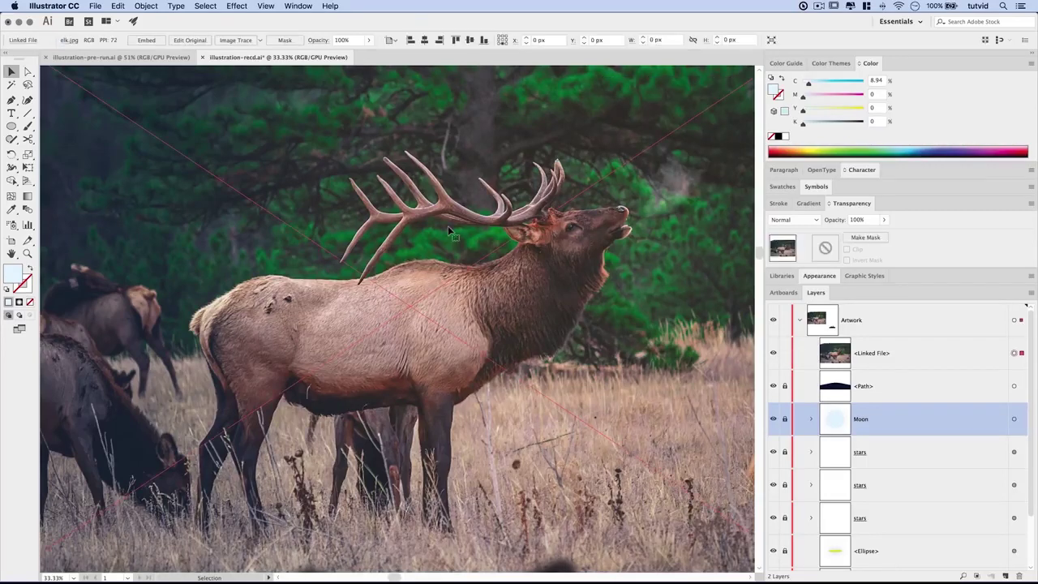
pyautogui.press('Delete')
pyautogui.hotkey('ctrl', '0')
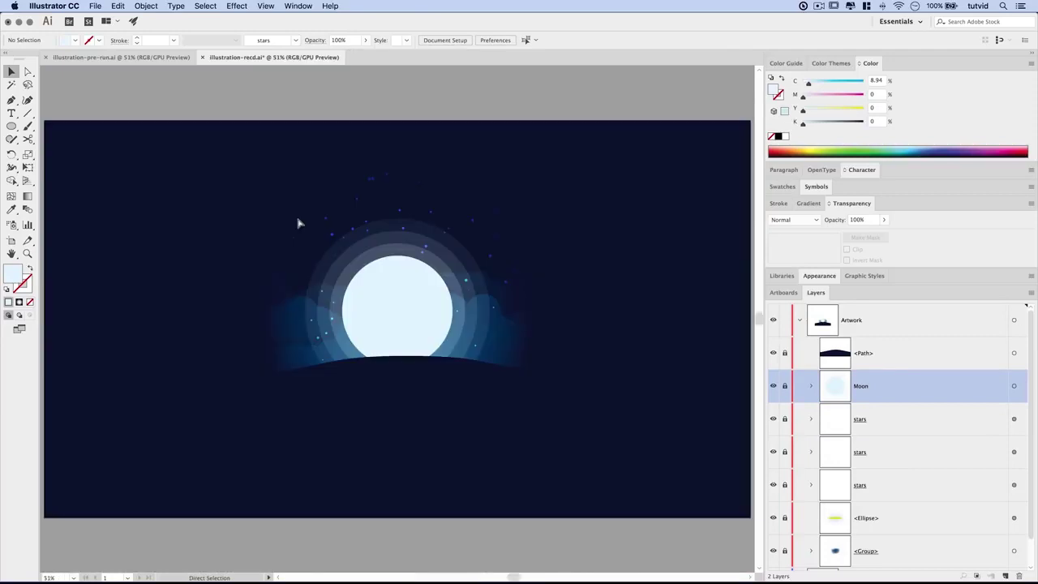
# - Bring the finished elk silhouette group from illustration-pre-run.ai and paste it into illustration-recd.ai
pyautogui.click(121, 56)
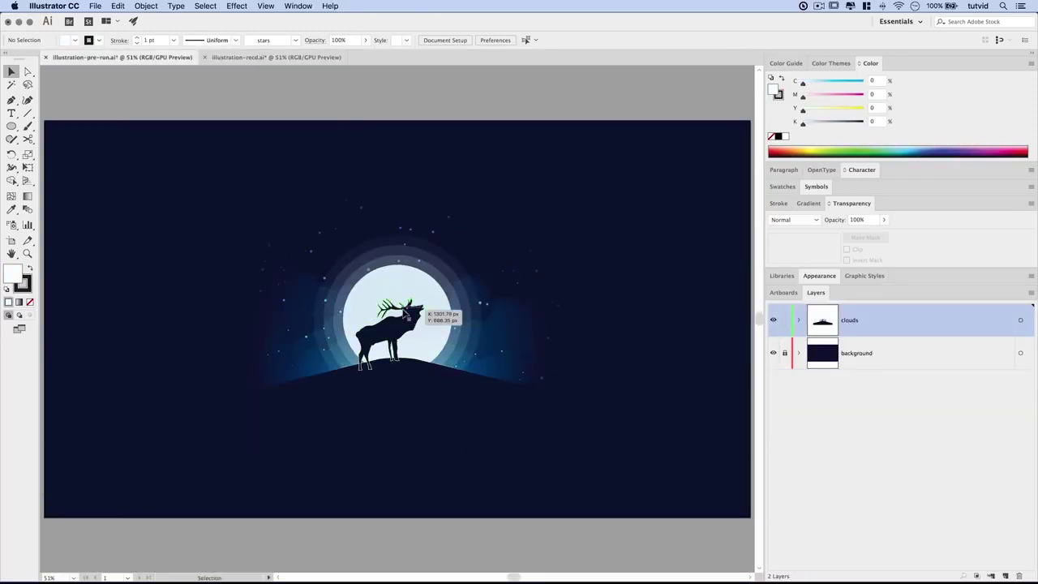
pyautogui.click(422, 335)
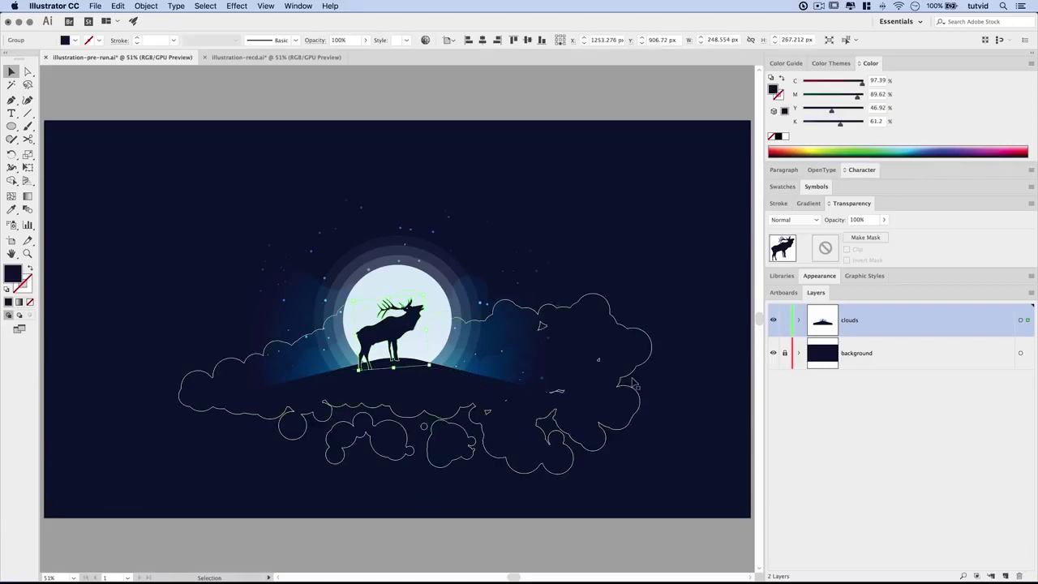
pyautogui.click(785, 320)
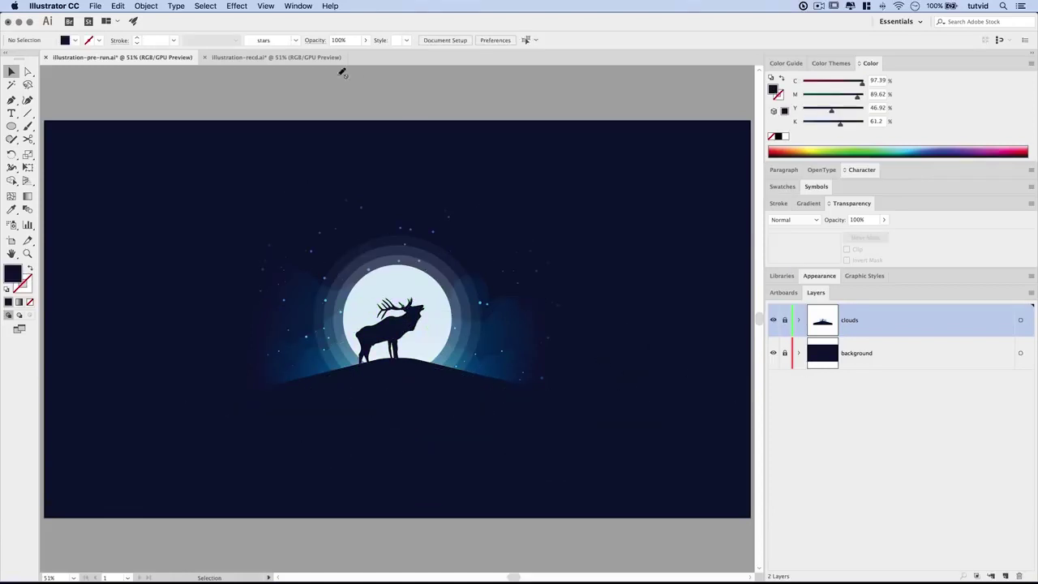
pyautogui.click(308, 55)
pyautogui.hotkey('ctrl', 'v')
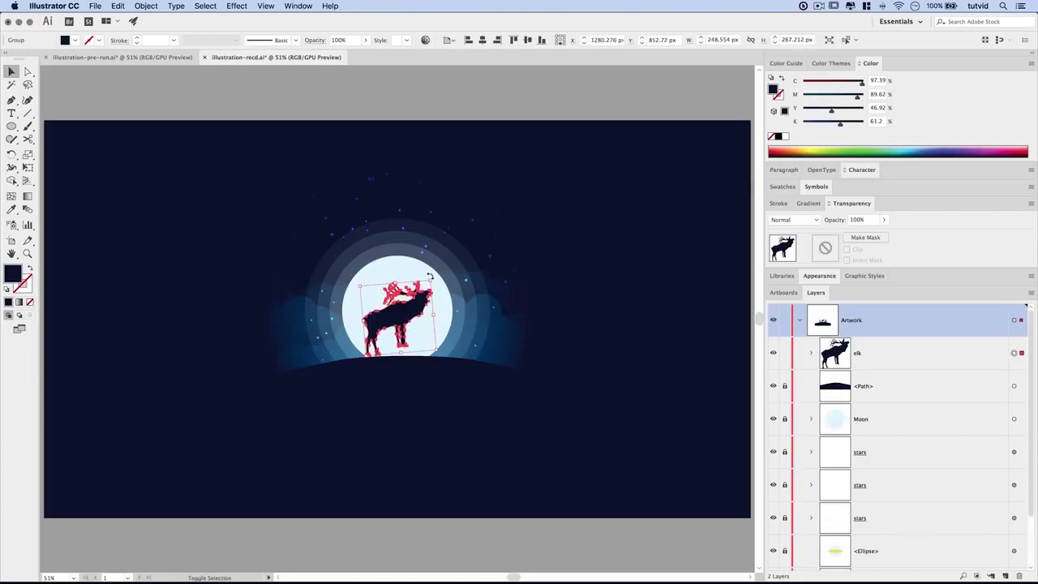
# - Scale the pasted elk down, rotate it upright, and position it on the hill crest
pyautogui.moveTo(432, 280)
pyautogui.mouseDown()
pyautogui.moveTo(424, 293)
pyautogui.moveTo(464, 300)
pyautogui.mouseUp()
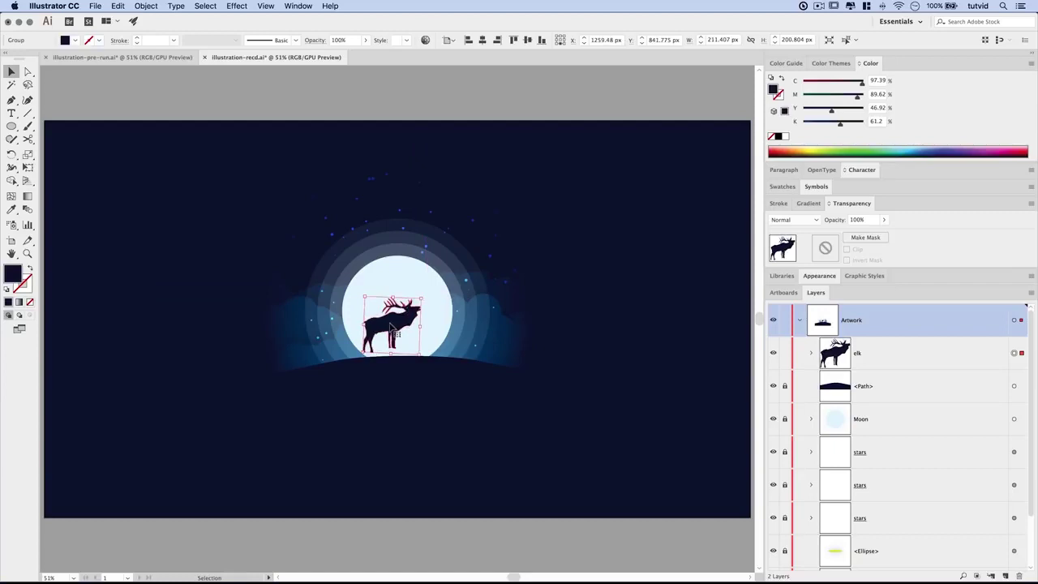
pyautogui.moveTo(390, 326); pyautogui.dragTo(456, 350)
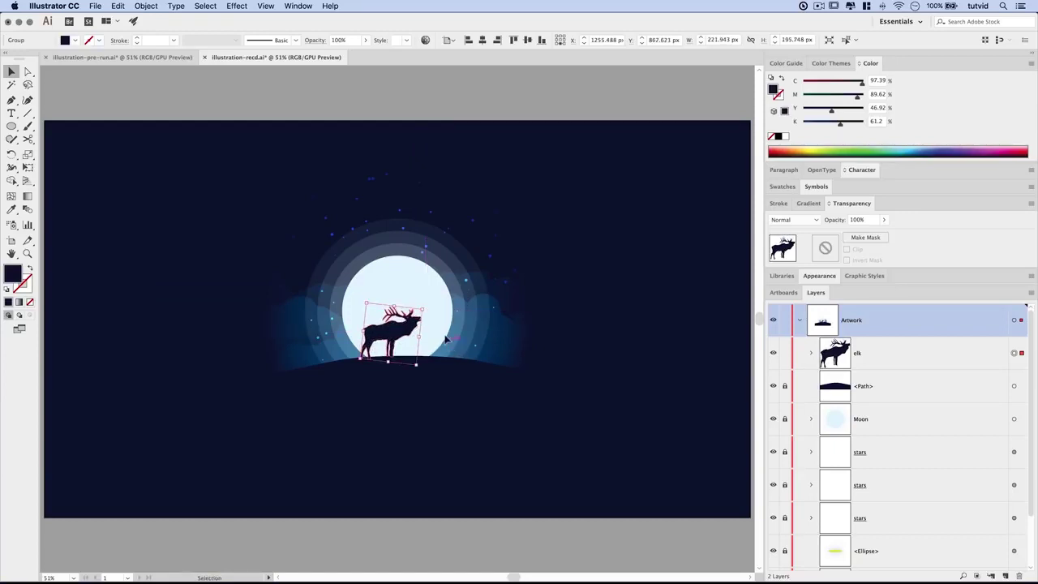
pyautogui.moveTo(426, 303); pyautogui.dragTo(423, 305)
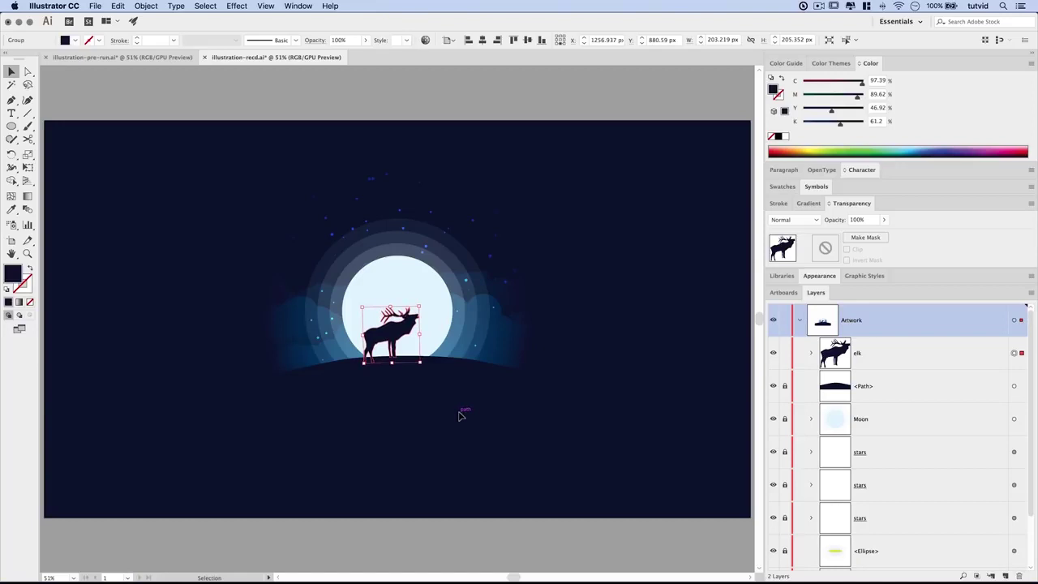
pyautogui.moveTo(419, 307); pyautogui.dragTo(411, 317)
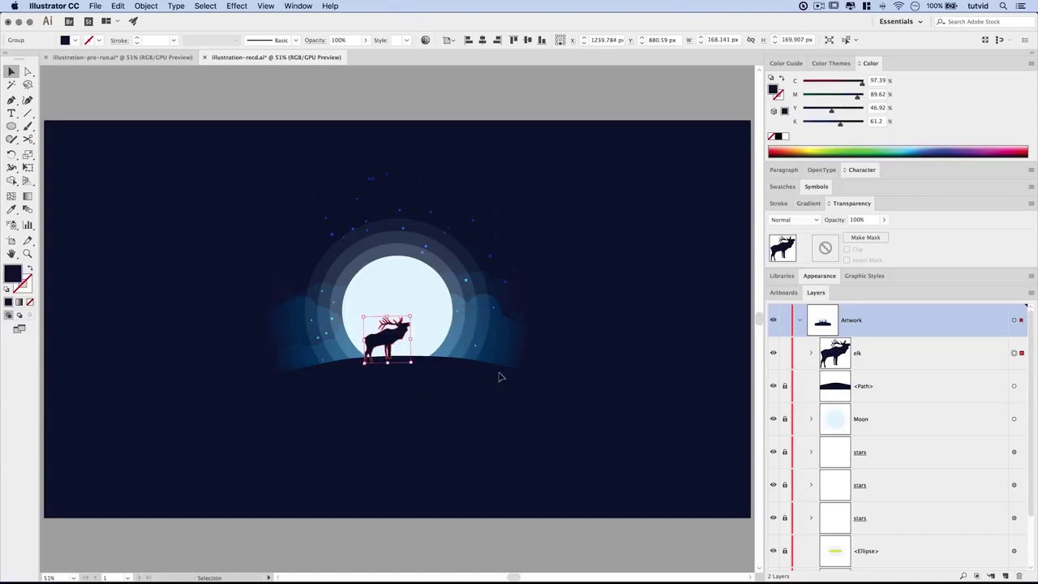
pyautogui.hotkey('shift', 'Right')
pyautogui.hotkey('shift', 'Right')
pyautogui.press('Right')
pyautogui.press('Right')
pyautogui.press('Right')
pyautogui.hotkey('shift', 'Up')
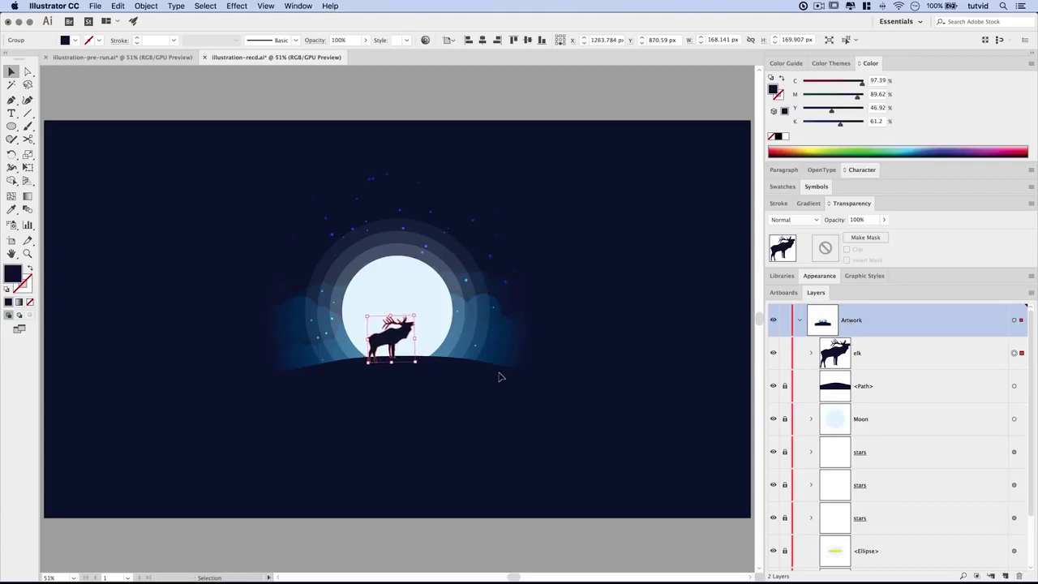
# - Reselect the elk to check its placement and colour, then deselect it
pyautogui.click(443, 409)
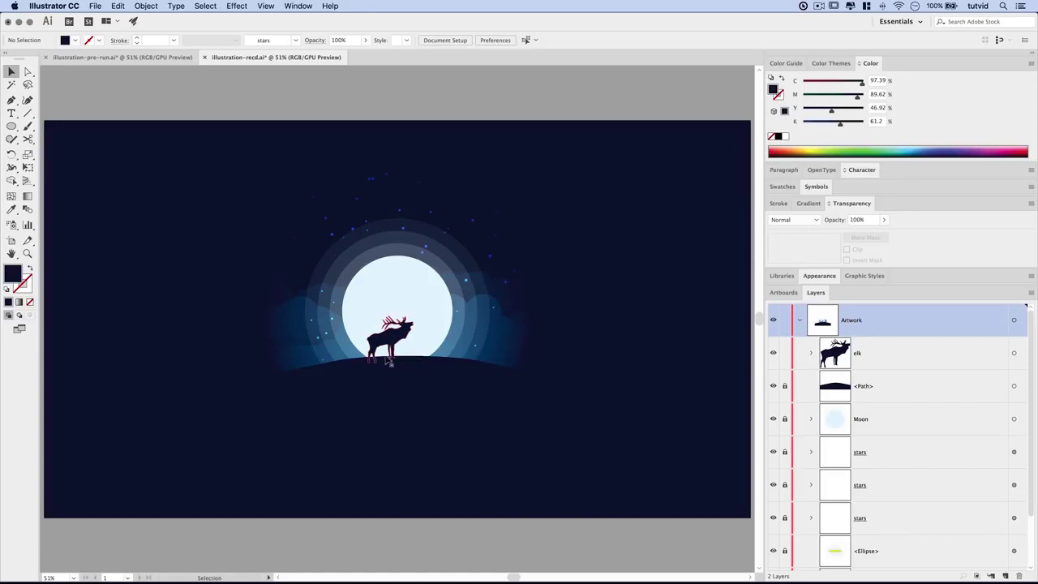
pyautogui.click(398, 341)
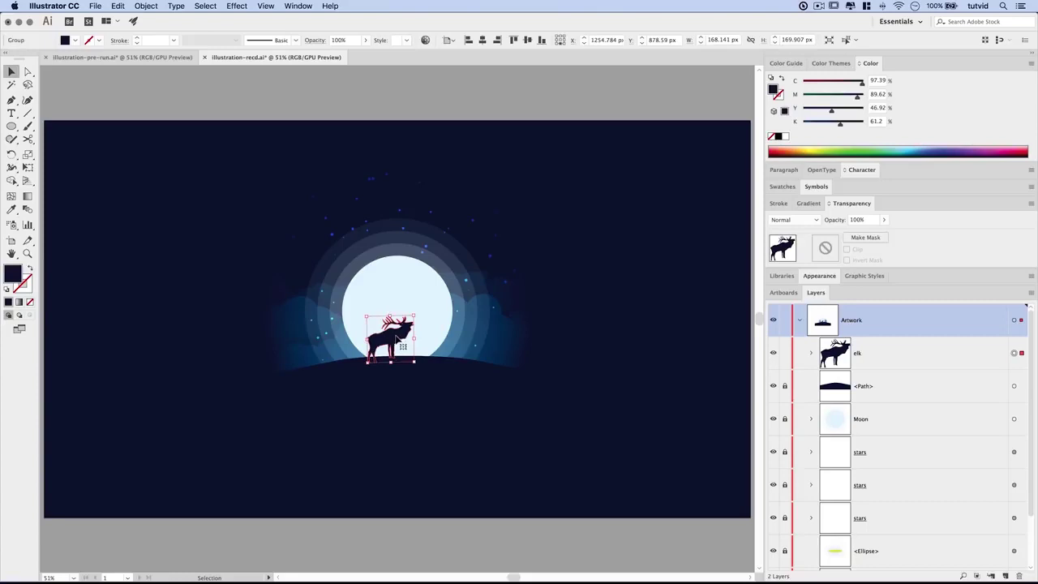
pyautogui.click(12, 209)
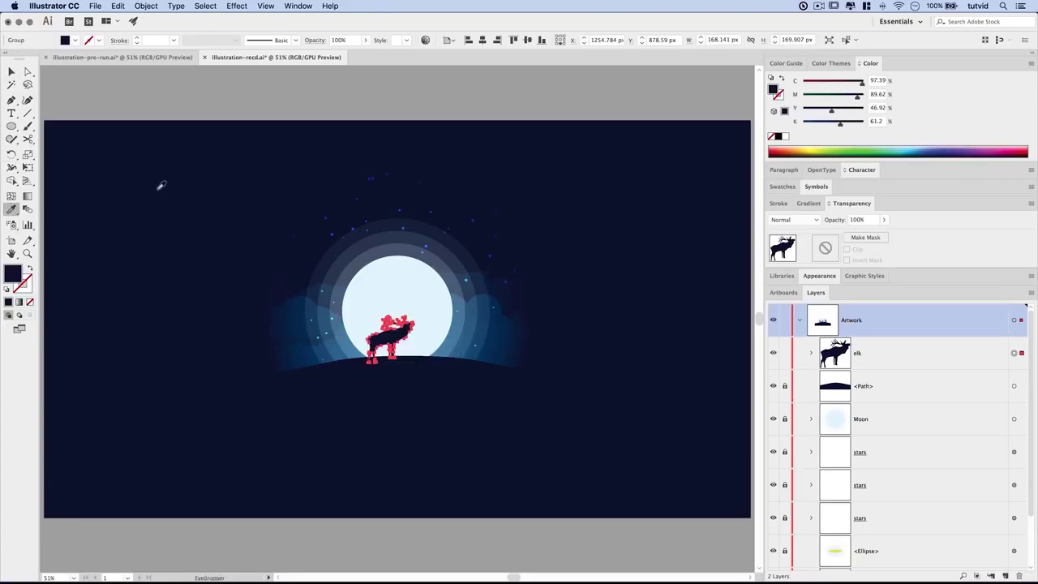
pyautogui.click(12, 72)
pyautogui.click(386, 444)
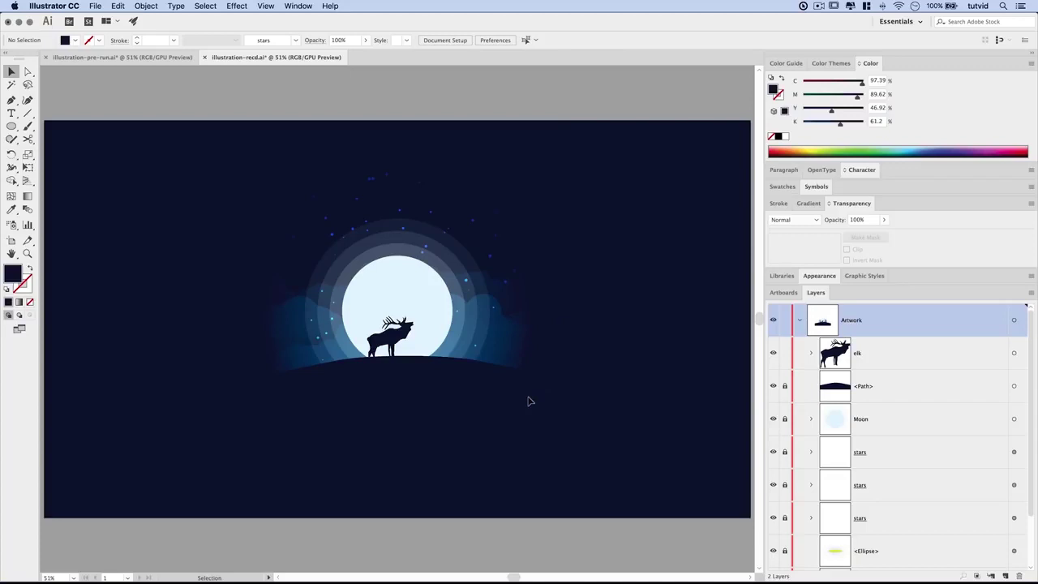
# - Hide all panels and zoom in on the elk and moon to preview the scene
pyautogui.press('Tab')
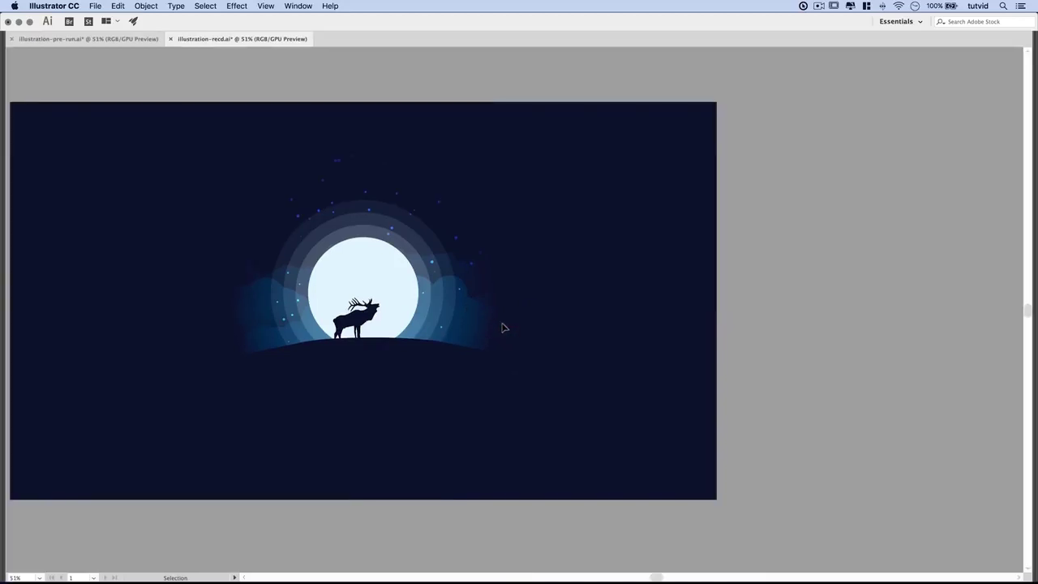
pyautogui.press('super+plus')
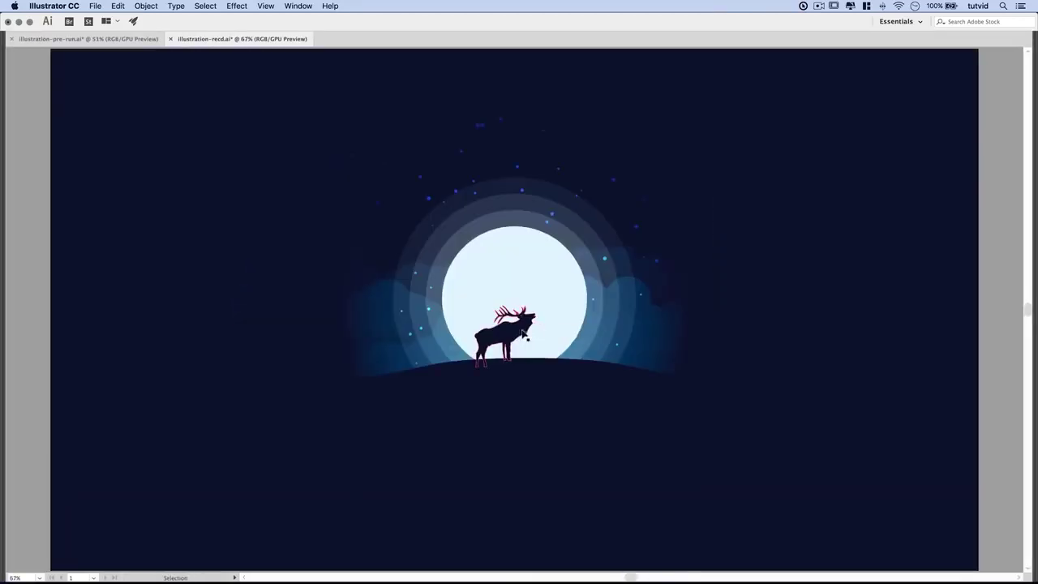